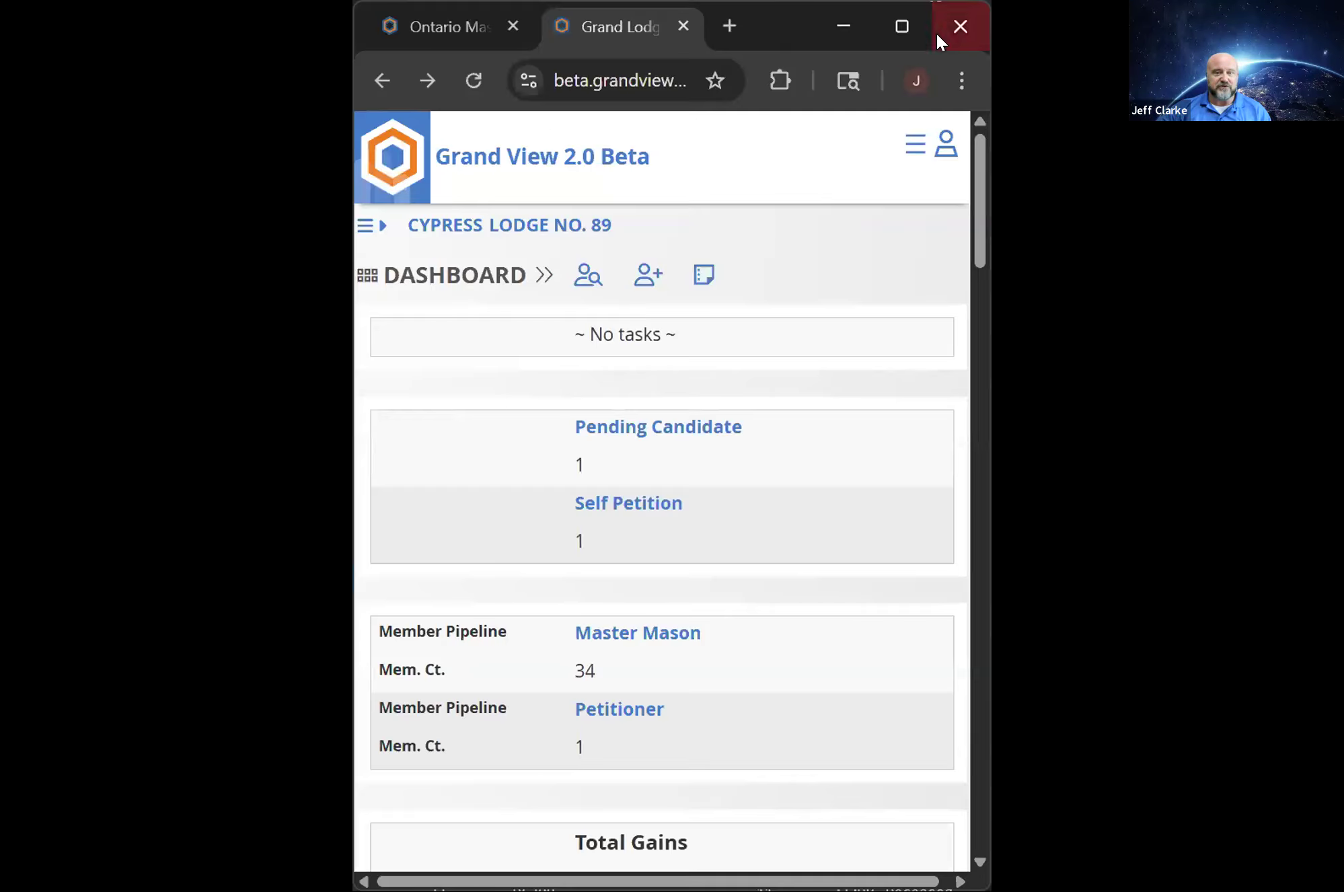
Look over the narrow-layout lodge dashboard, enlarge the browser window to the wide layout and expand the lodge navigation sidebar
scroll(750, 388, down, 7)
scroll(751, 390, down, 20)
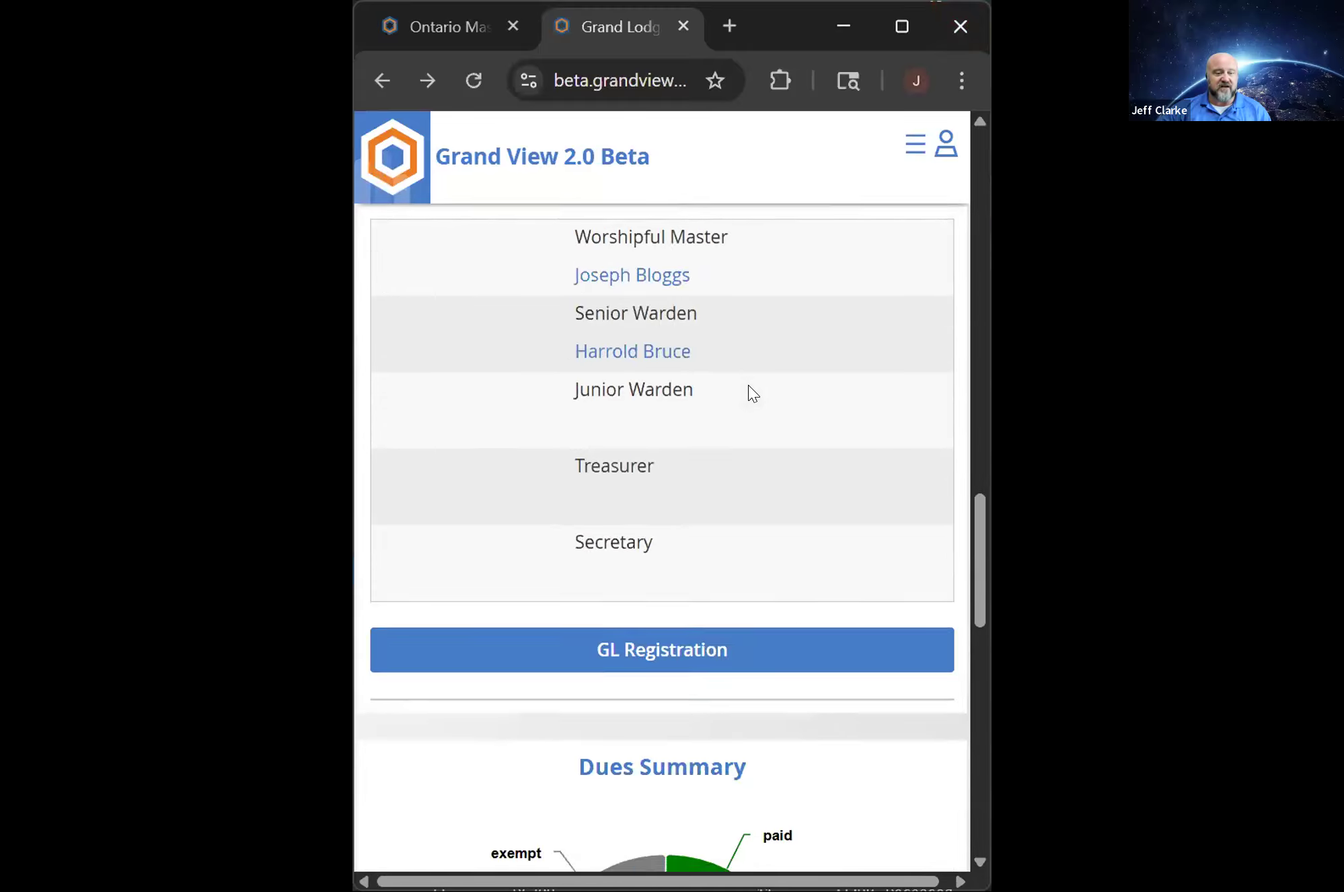
scroll(723, 374, up, 20)
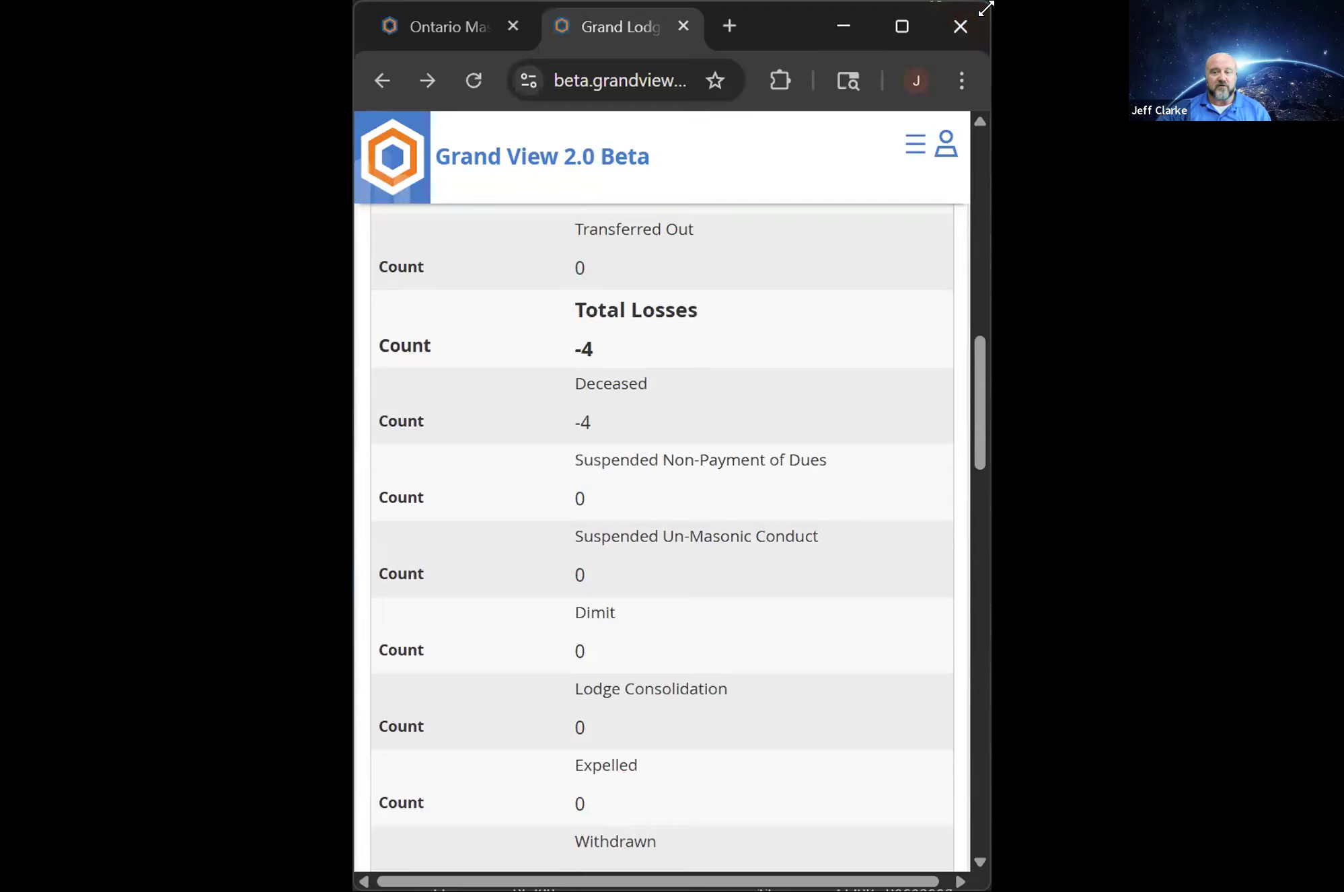
drag(986, 8, 1339, 3)
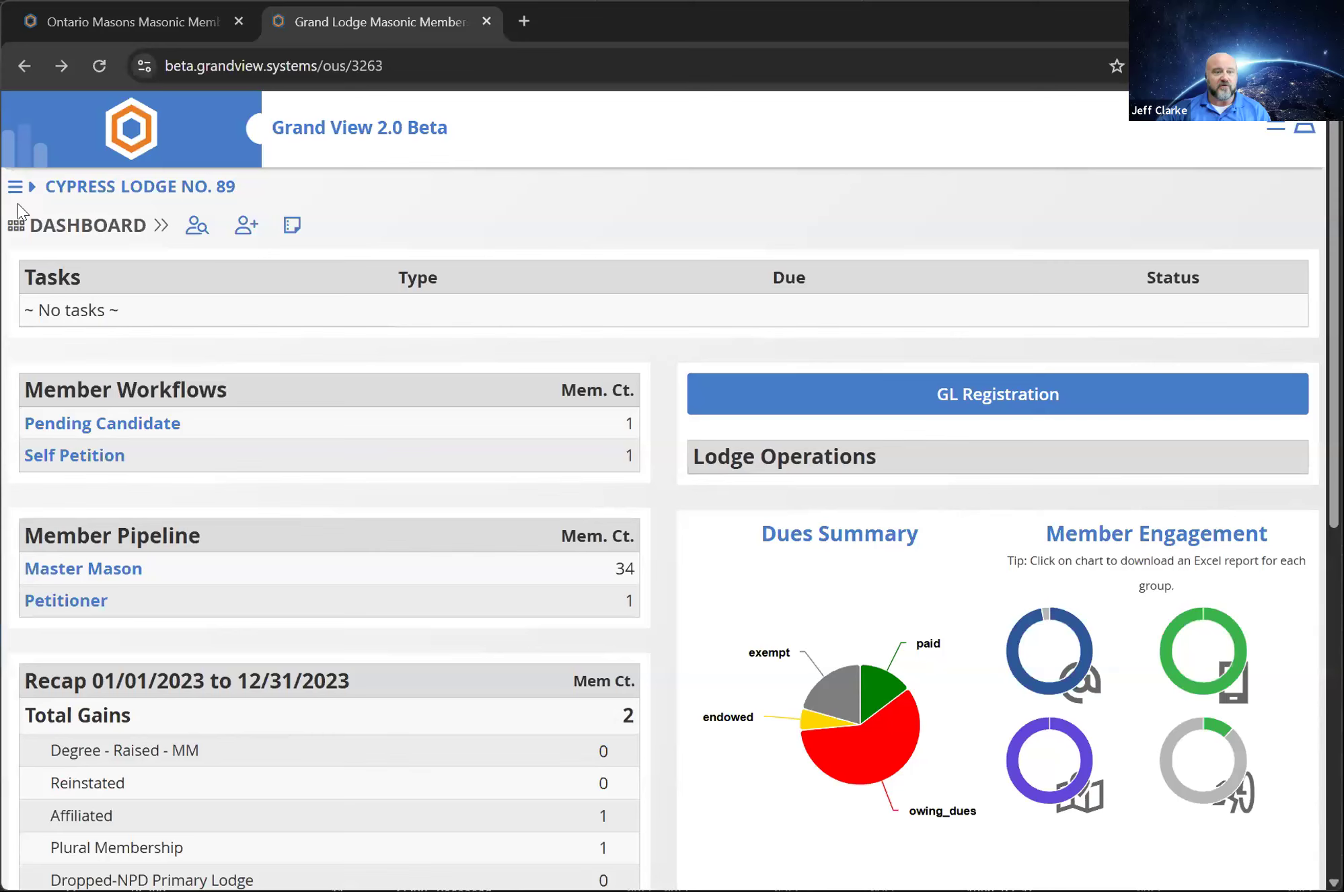
click(14, 188)
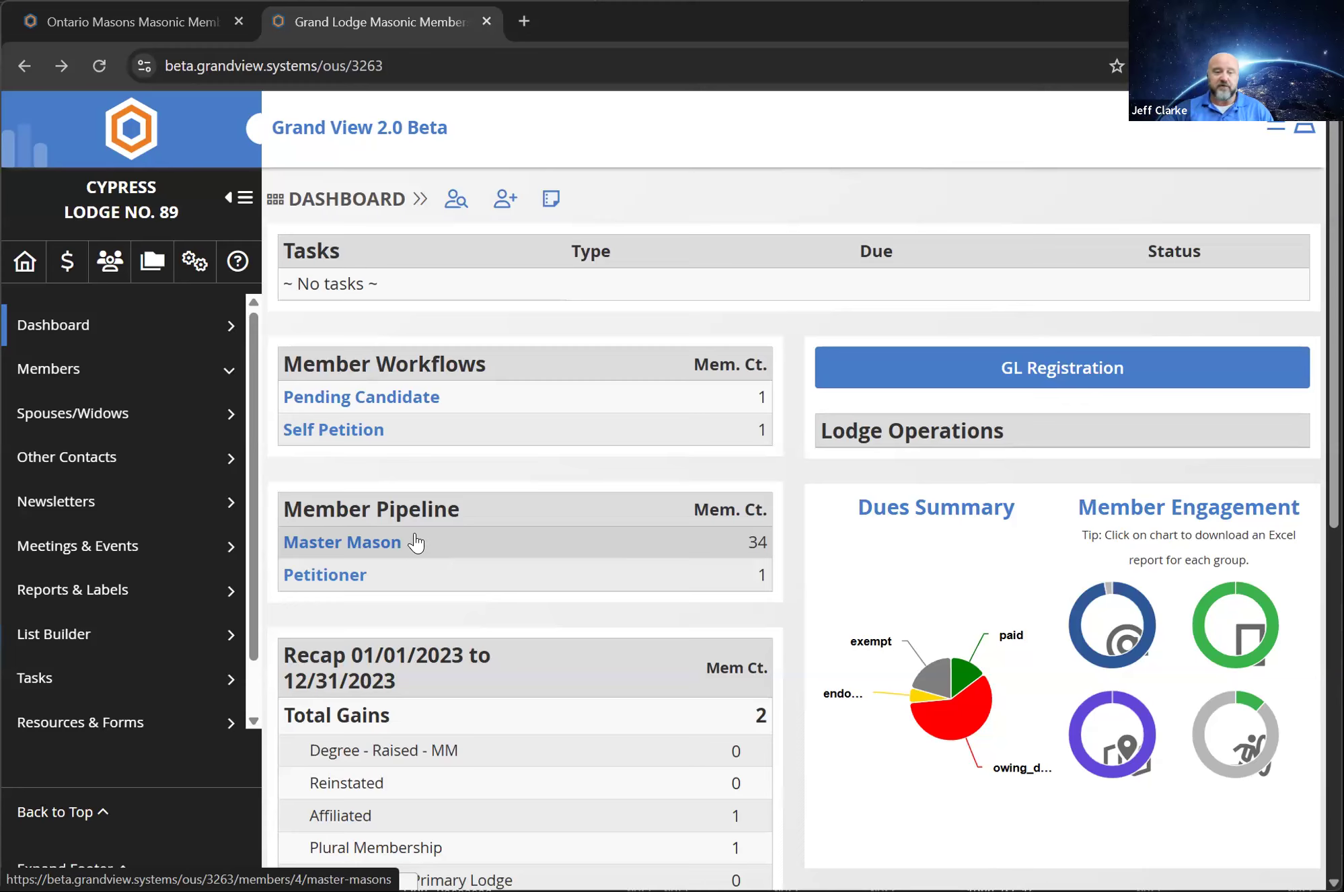
Review the dashboard's 01/01/2023 to 12/31/2023 recap of member gains, losses and net changes, along with the officers list
scroll(484, 599, down, 2)
scroll(488, 597, down, 4)
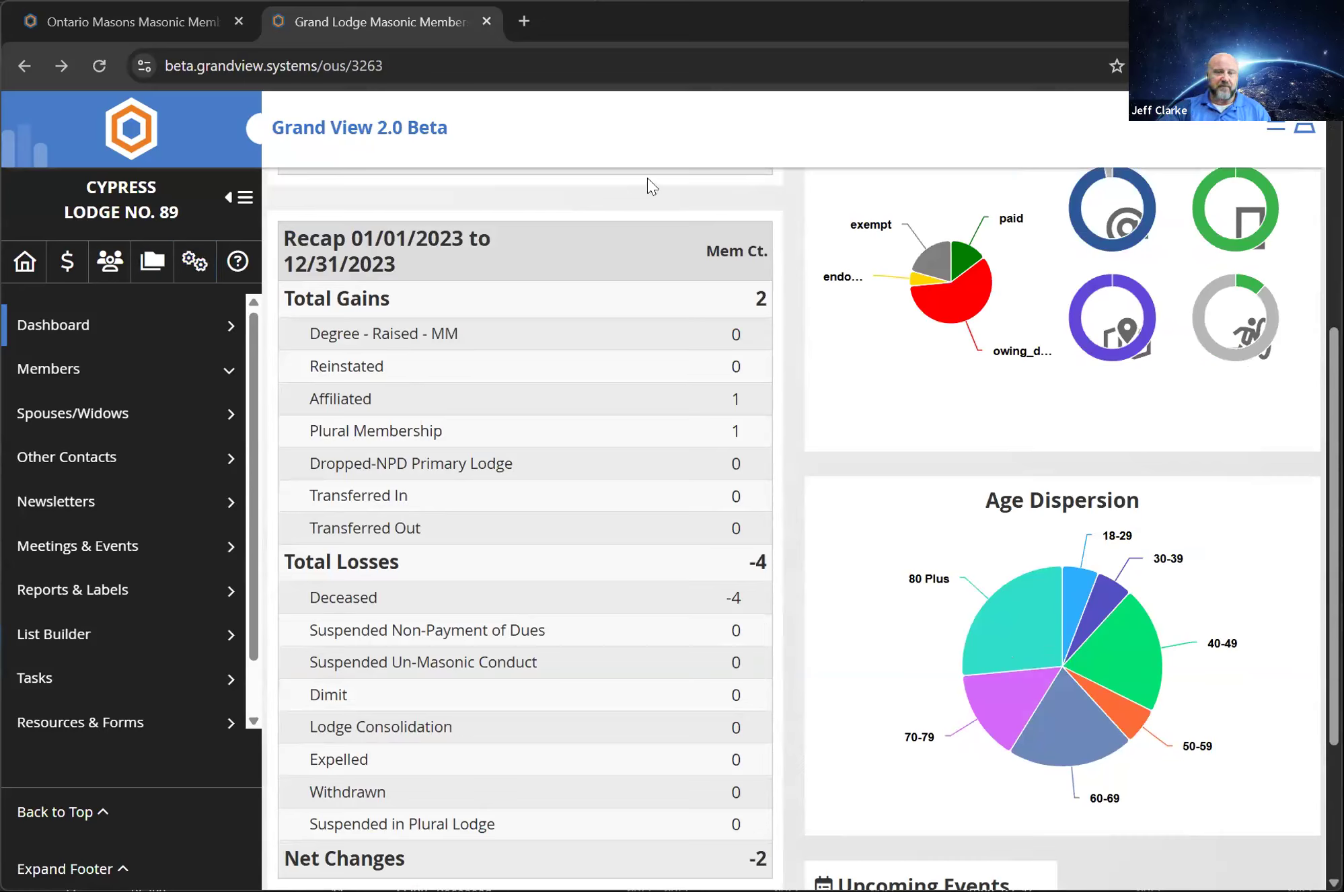
triple_click(289, 232)
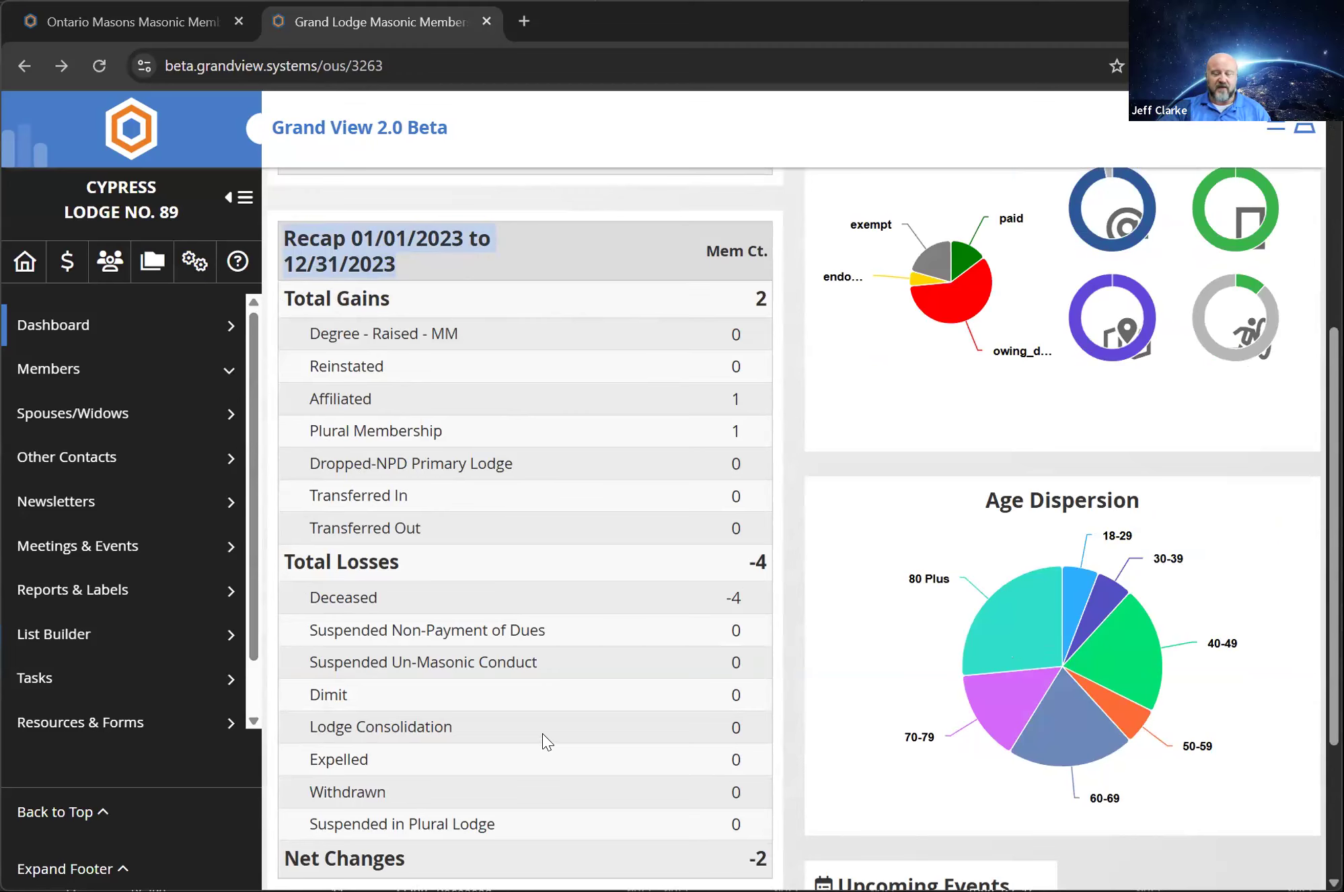
scroll(636, 760, down, 2)
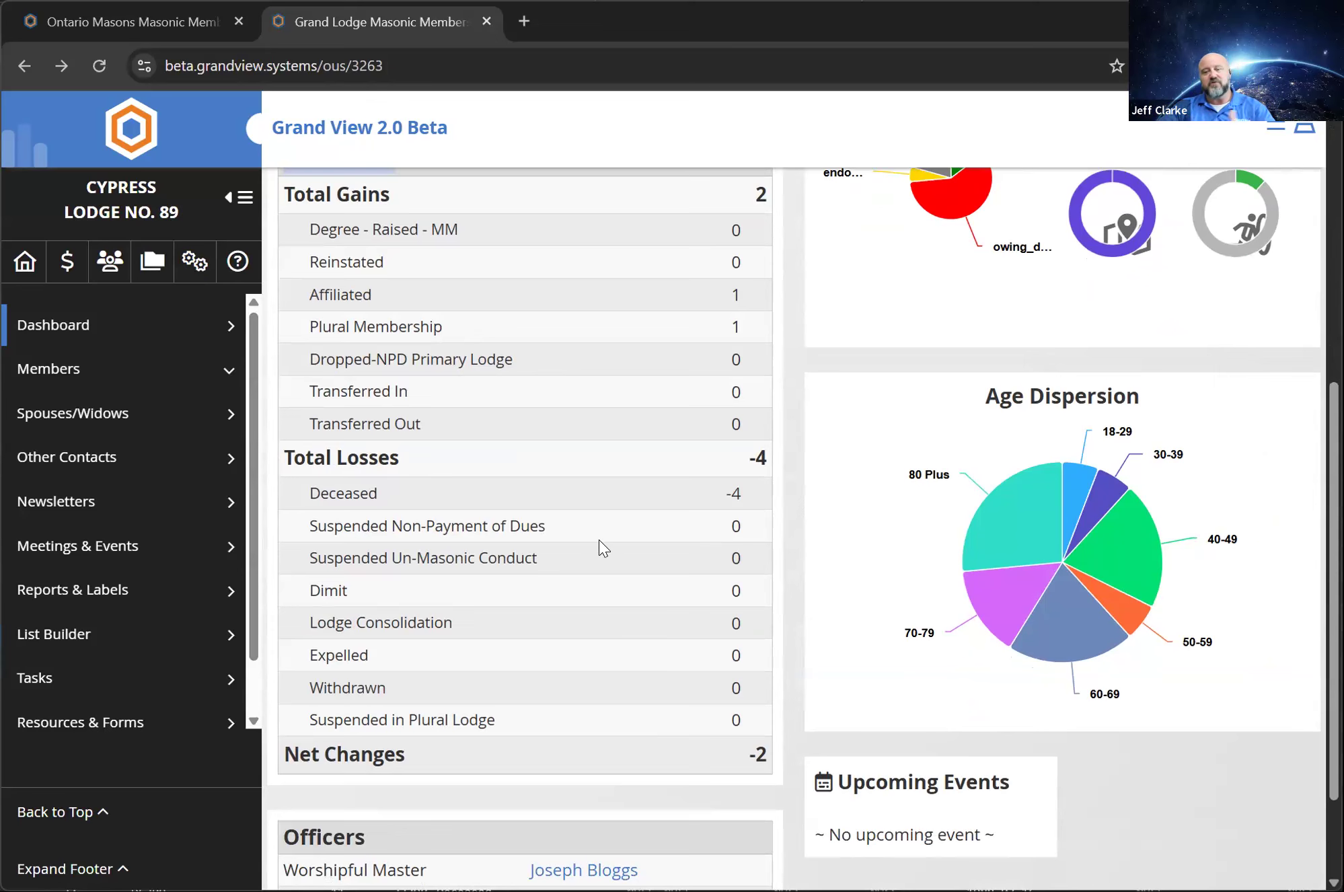
scroll(609, 528, up, 5)
scroll(612, 503, up, 3)
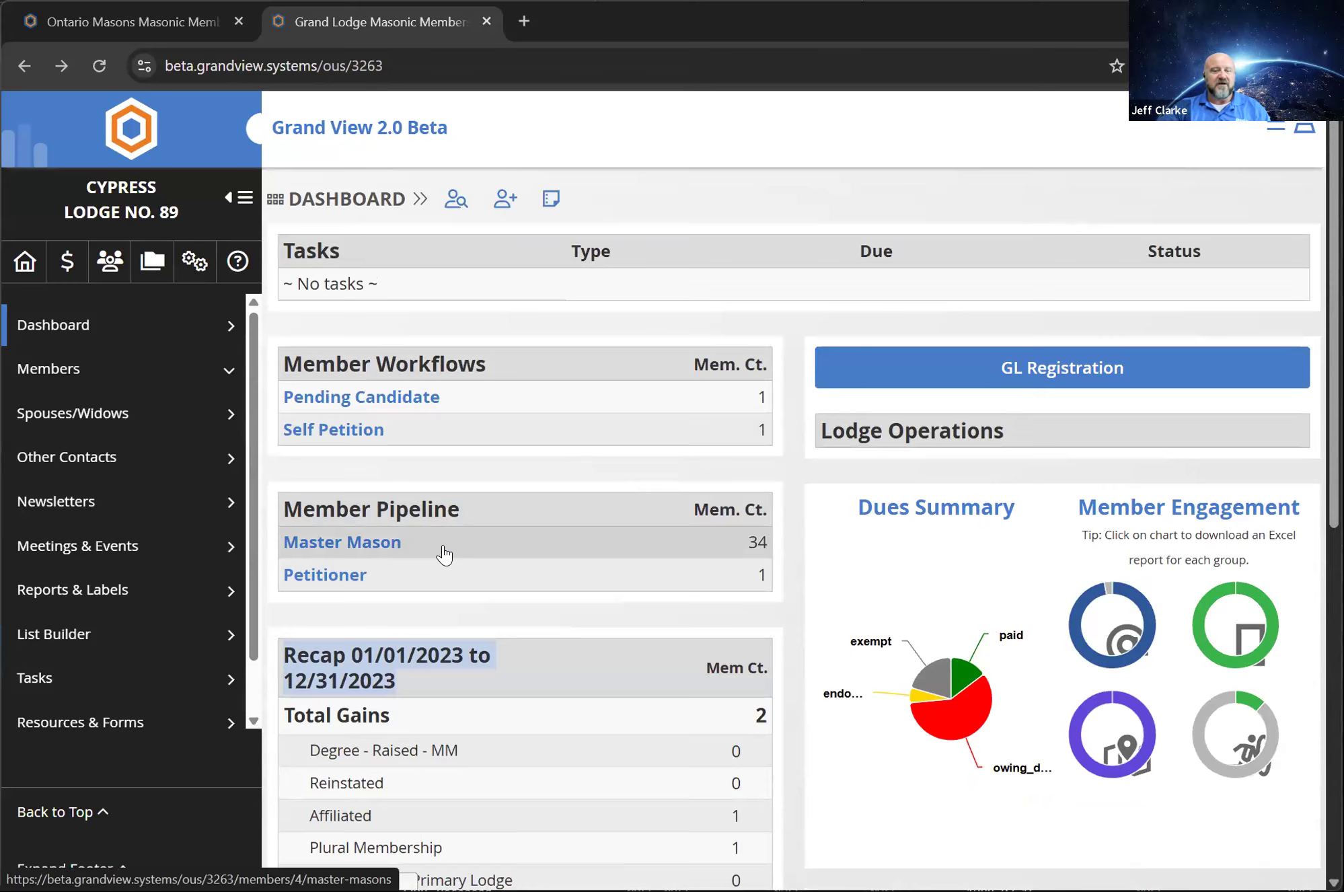
scroll(434, 471, down, 6)
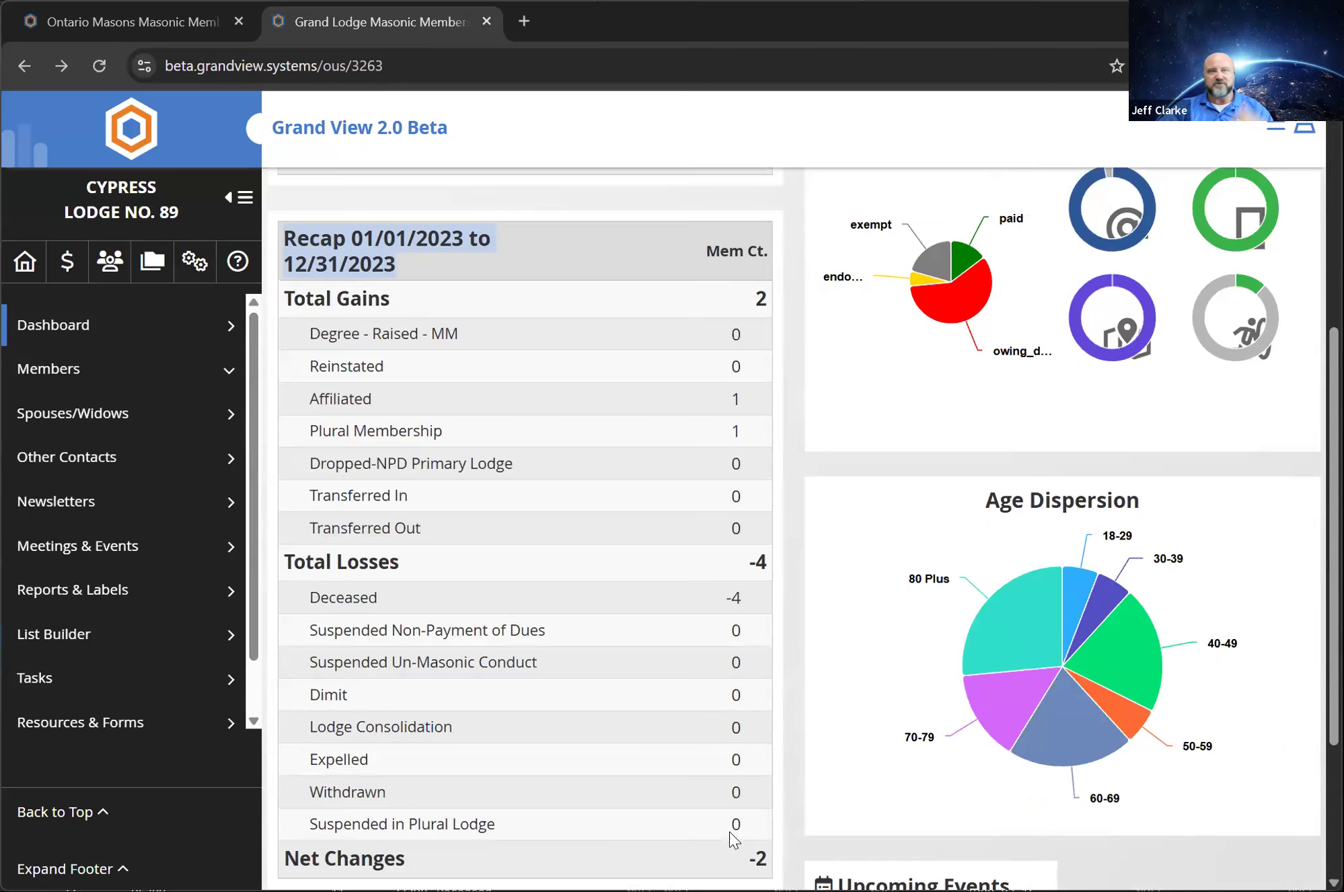
scroll(703, 845, up, 2)
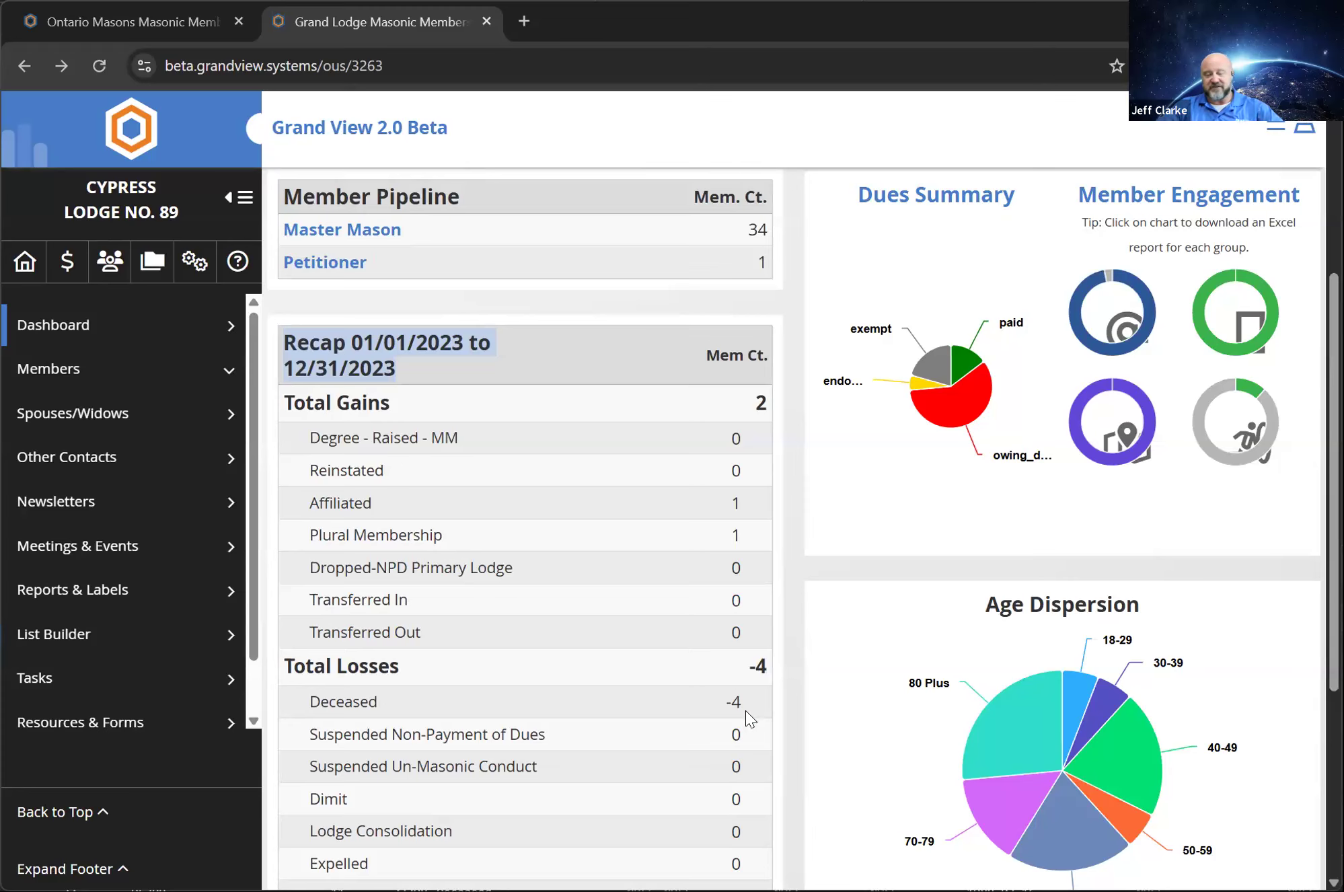
scroll(785, 752, down, 5)
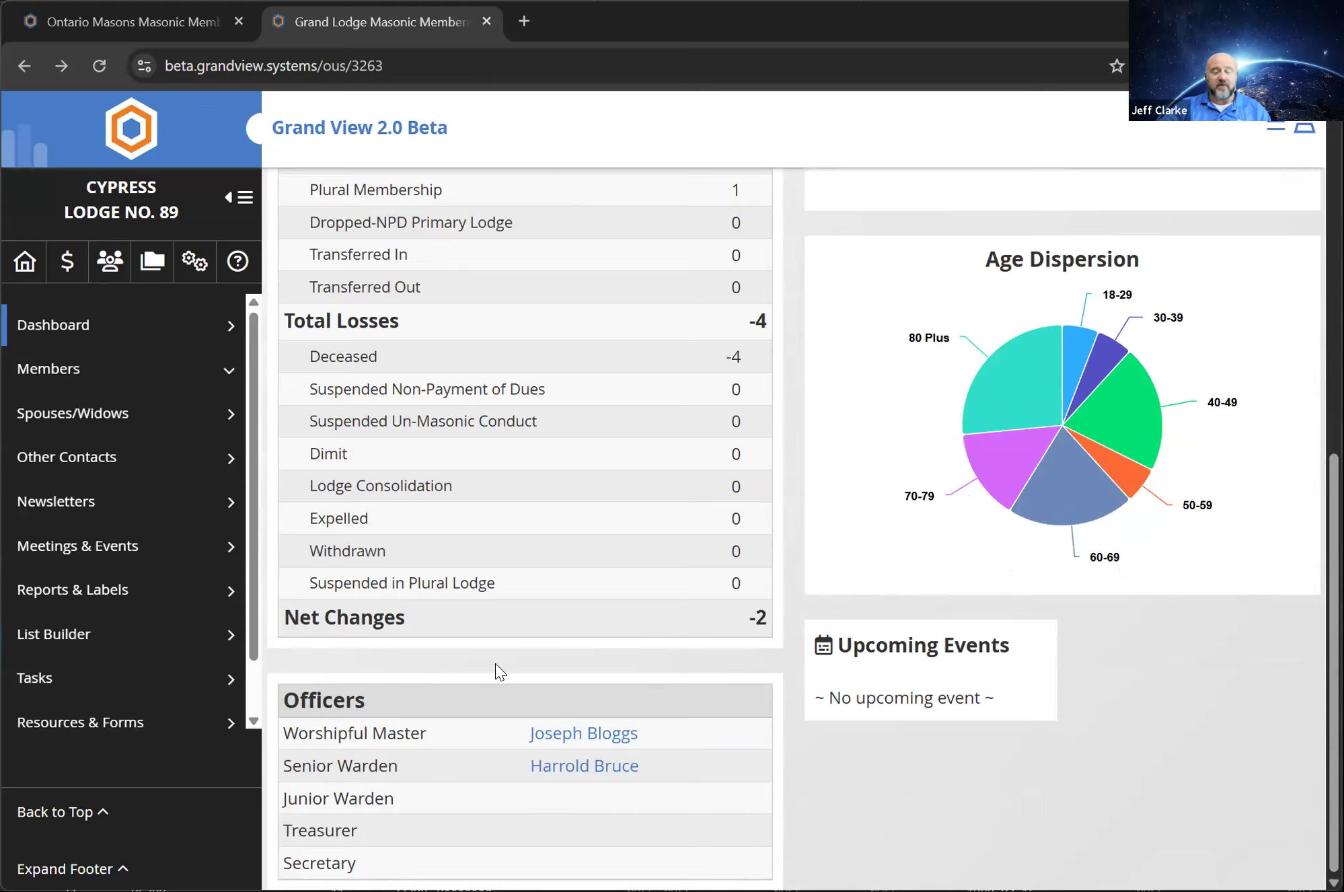
scroll(498, 666, up, 8)
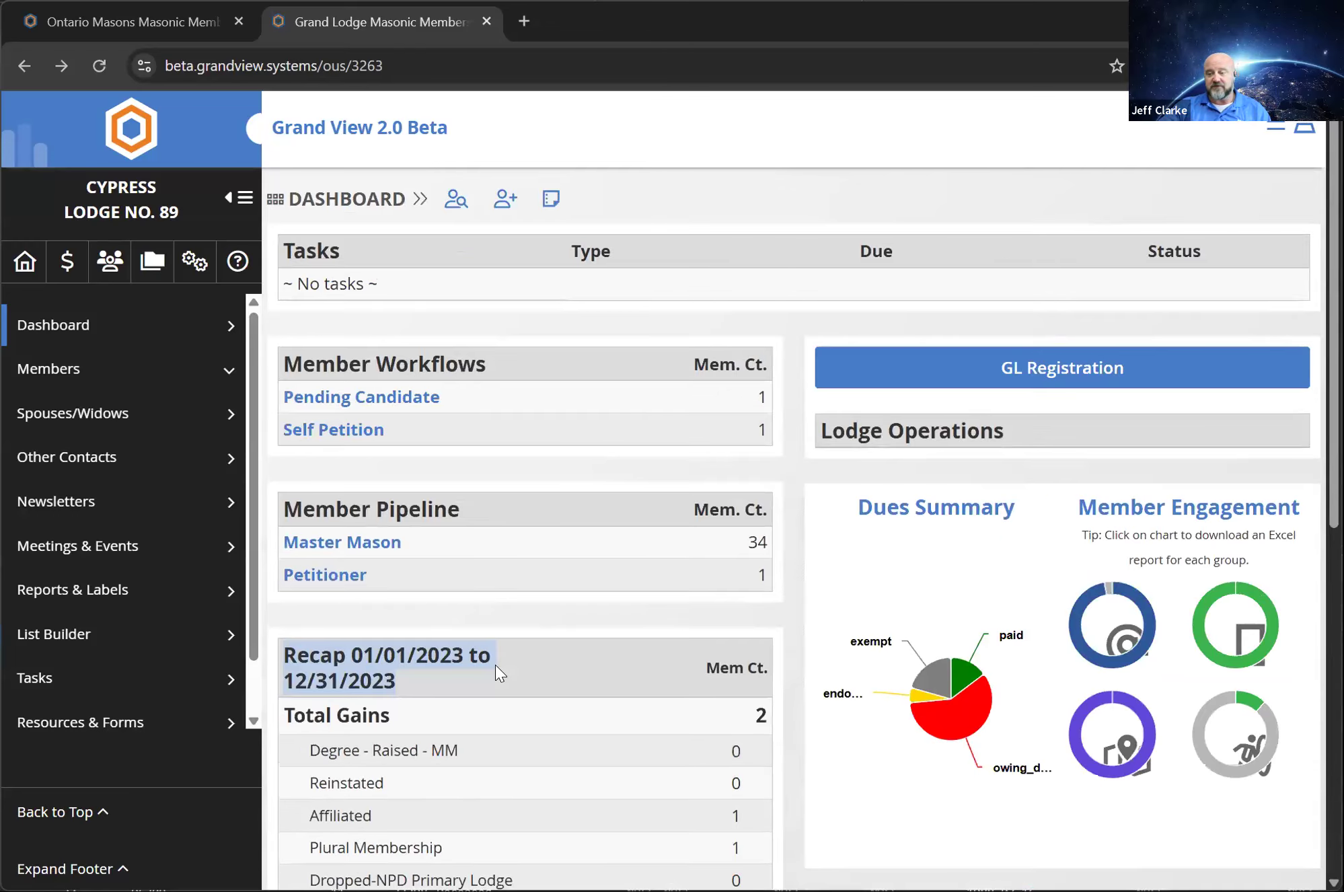
scroll(855, 420, down, 1)
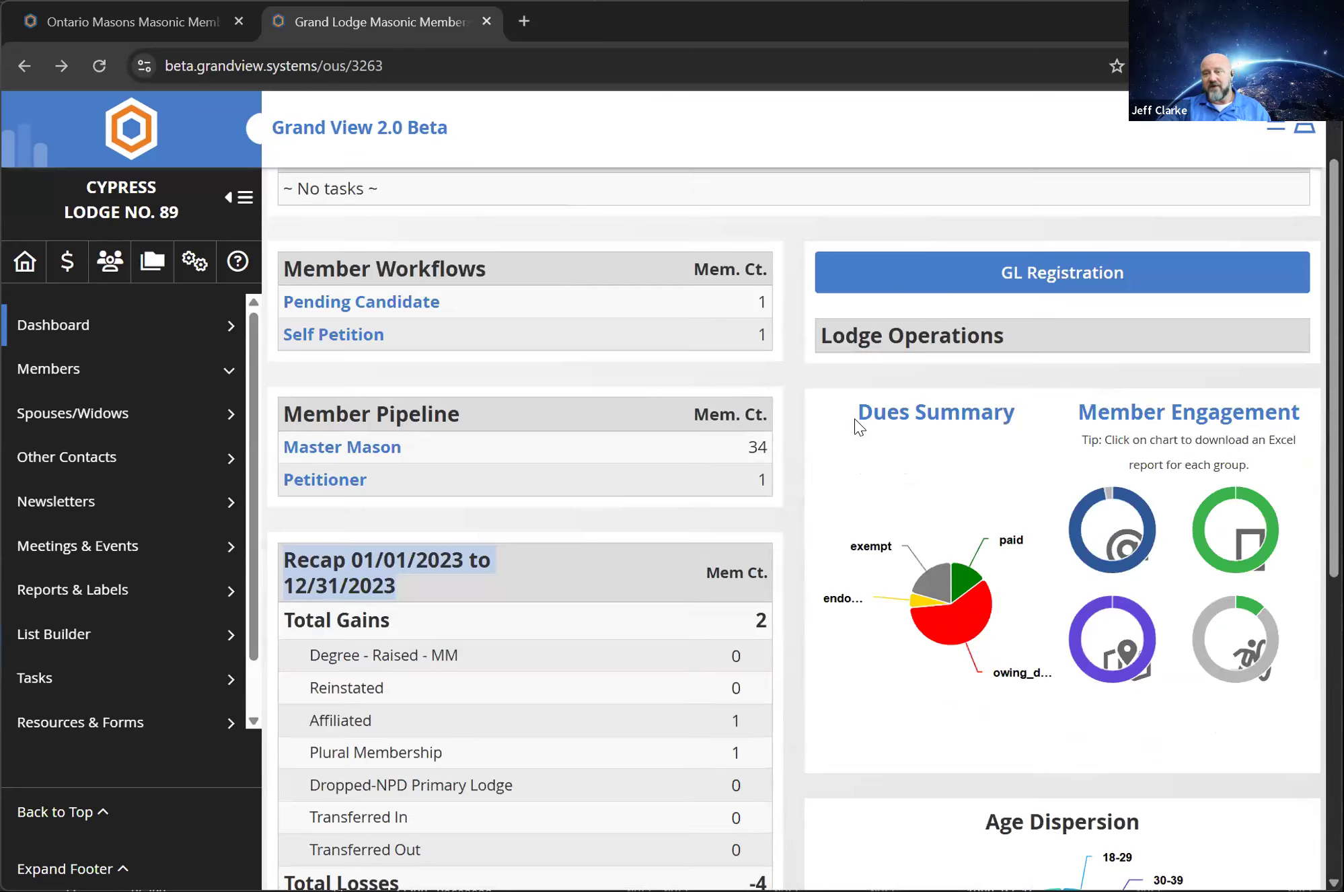
Examine the Dues Summary, Member Engagement and Age Dispersion charts, including the verified address figure
scroll(857, 427, down, 1)
mouse_move(944, 535)
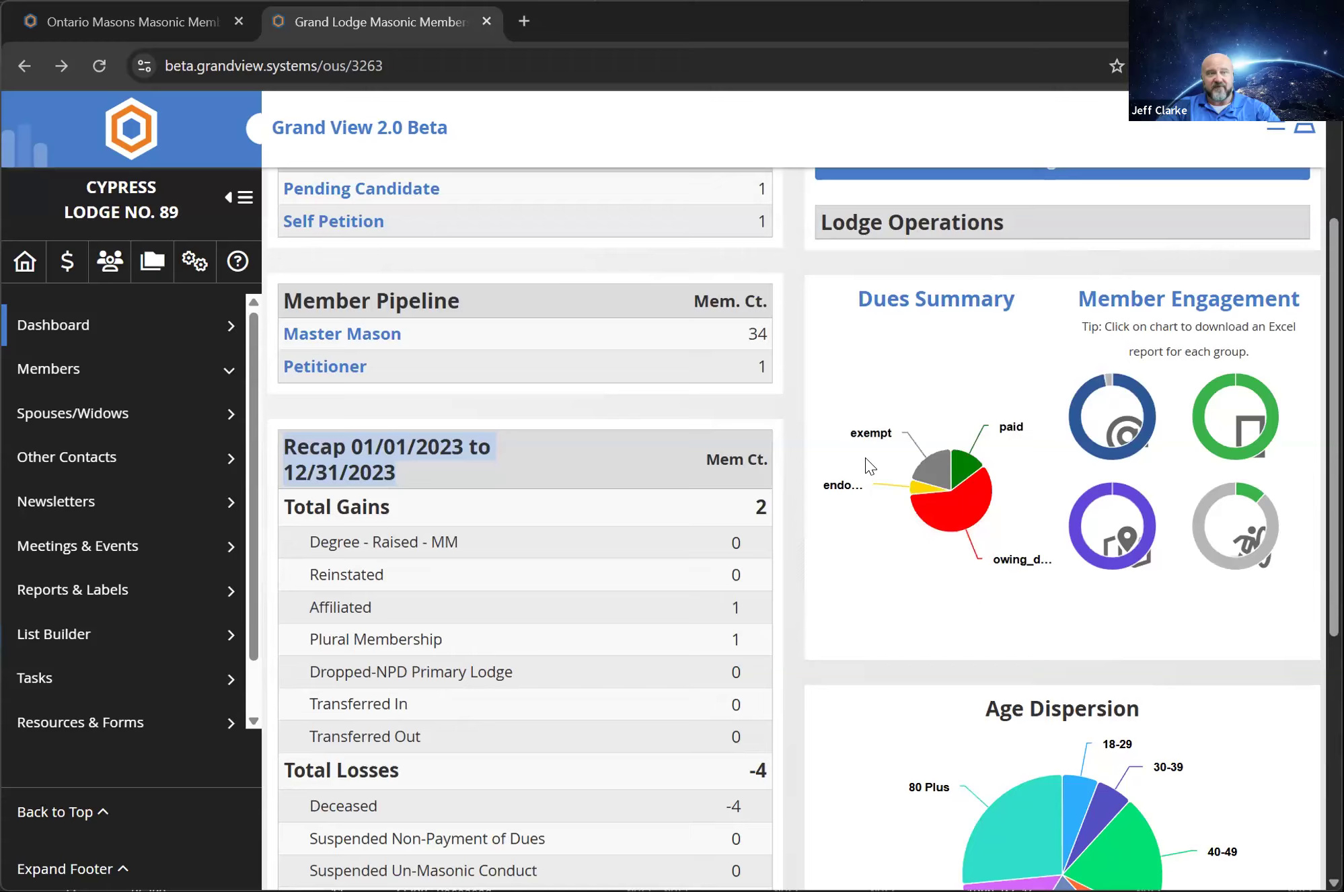
scroll(864, 464, up, 1)
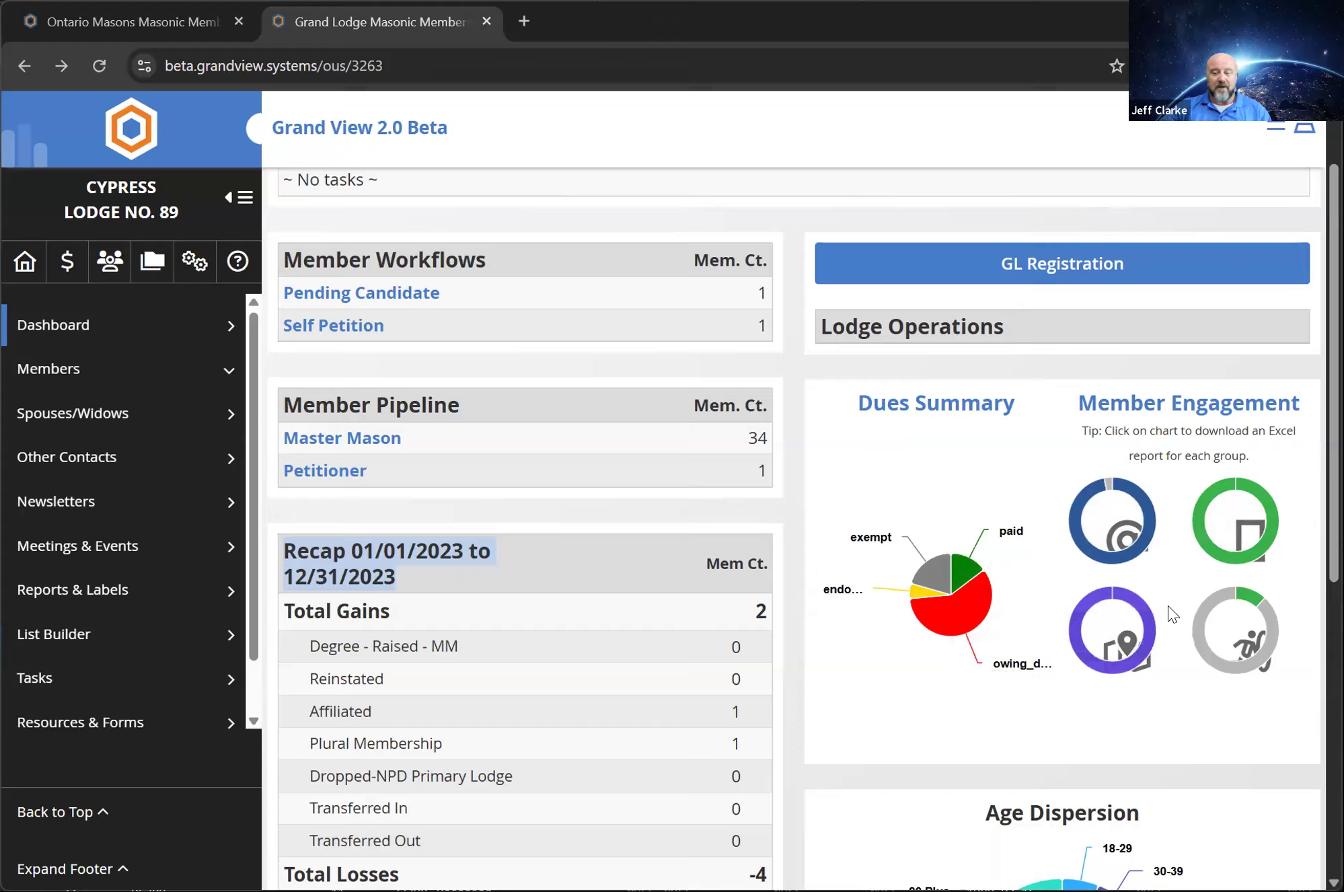
mouse_move(1113, 673)
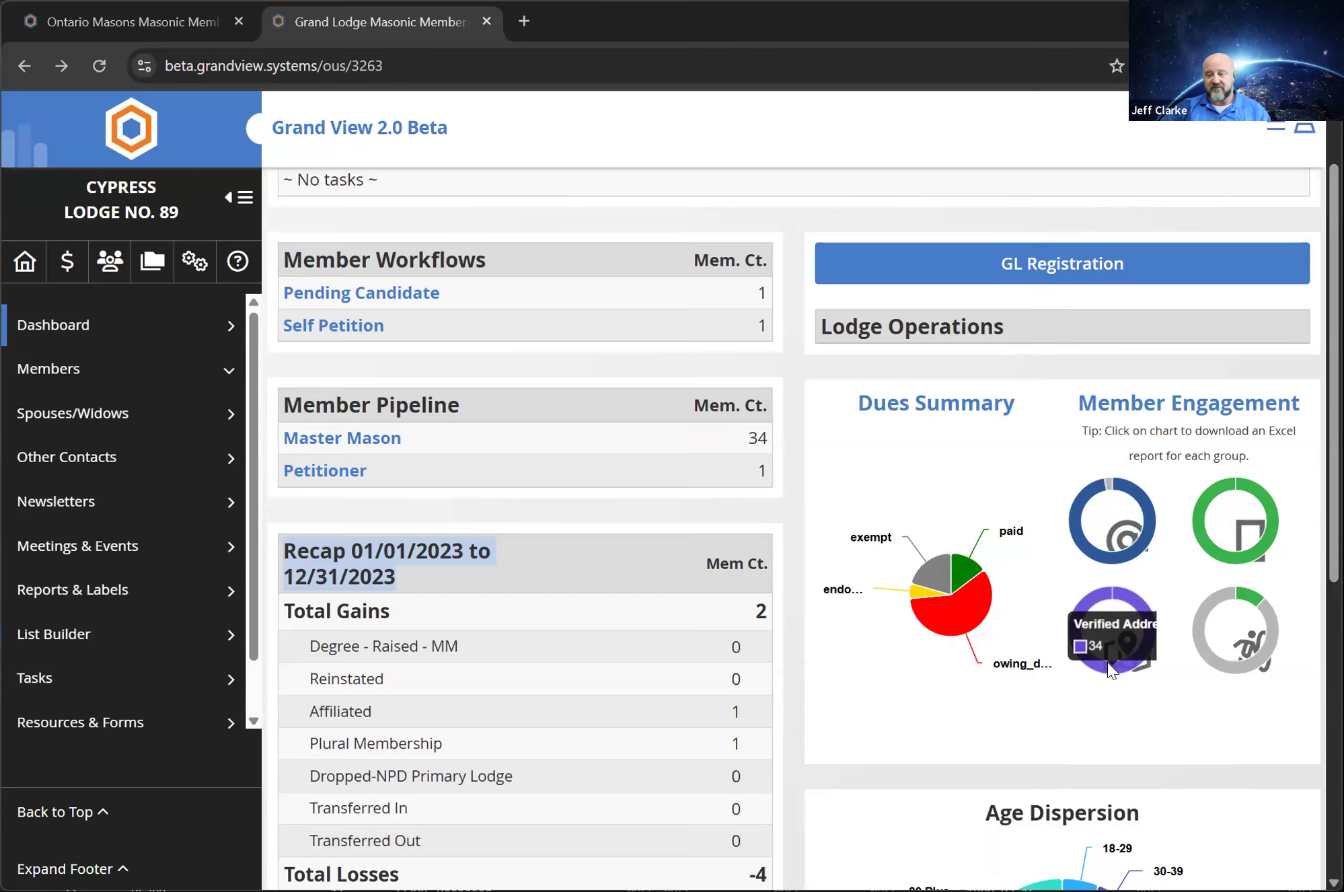
scroll(1107, 661, down, 7)
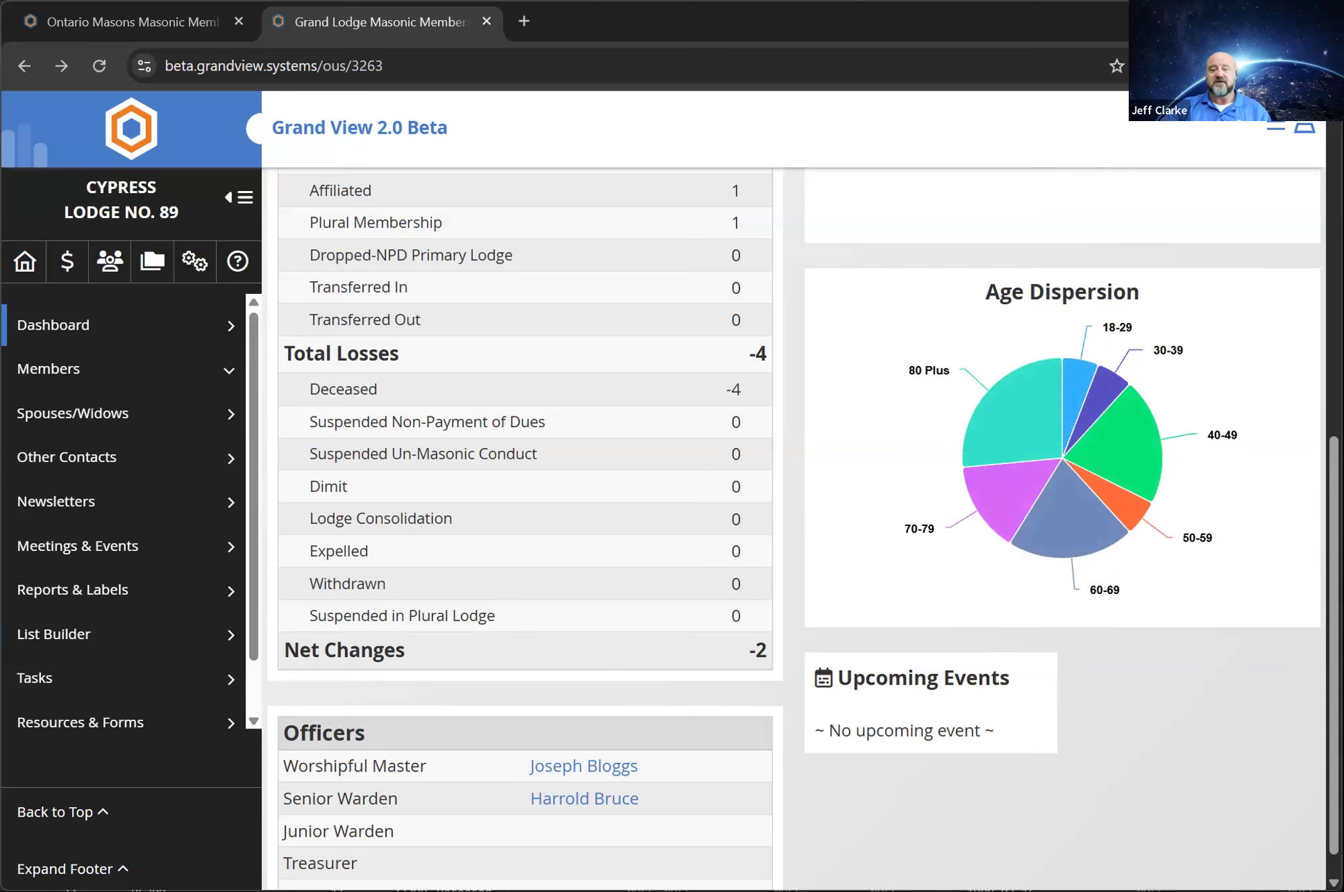
scroll(865, 773, up, 10)
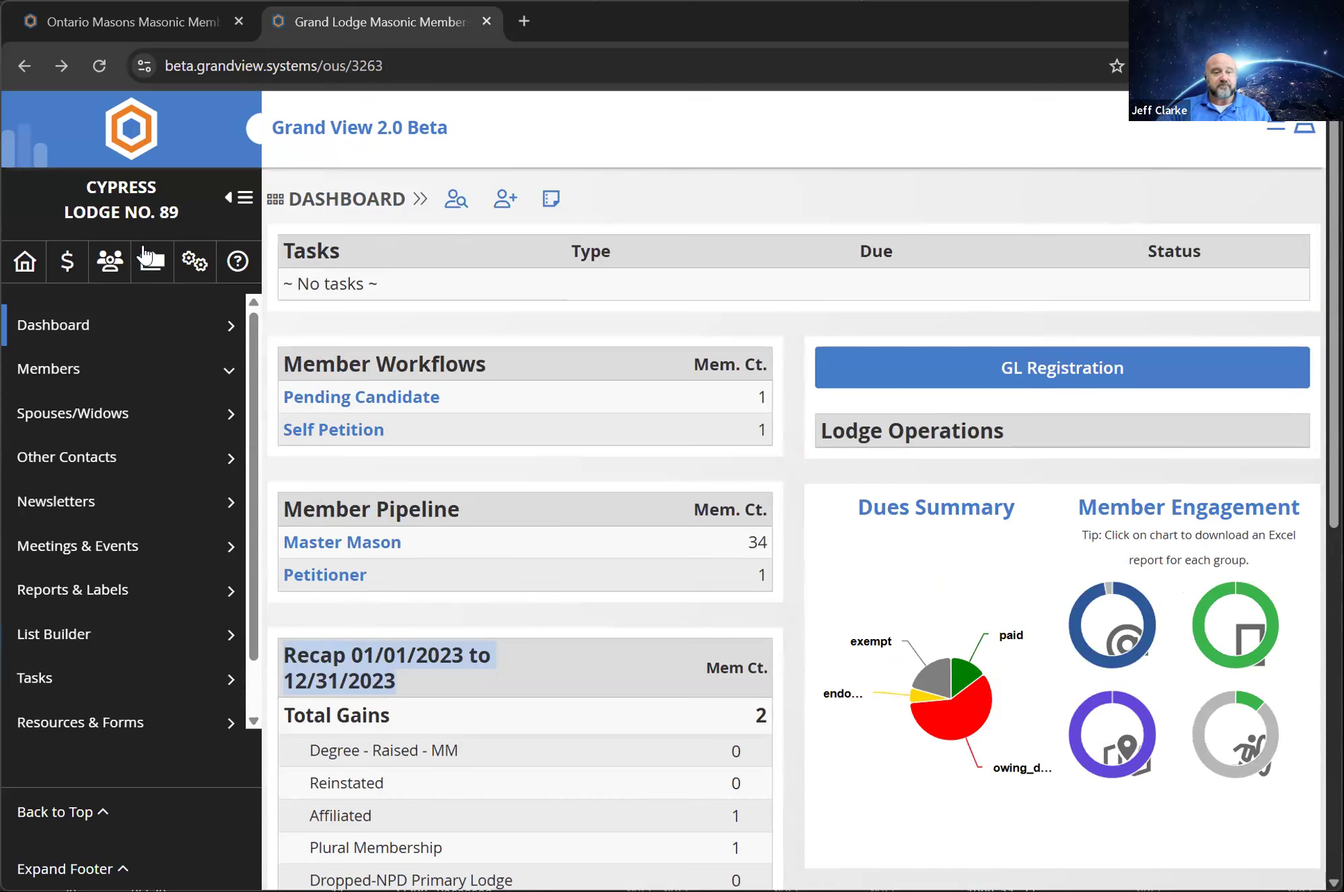
Open the lodge's members list and filter it by part of a member's last name
click(56, 378)
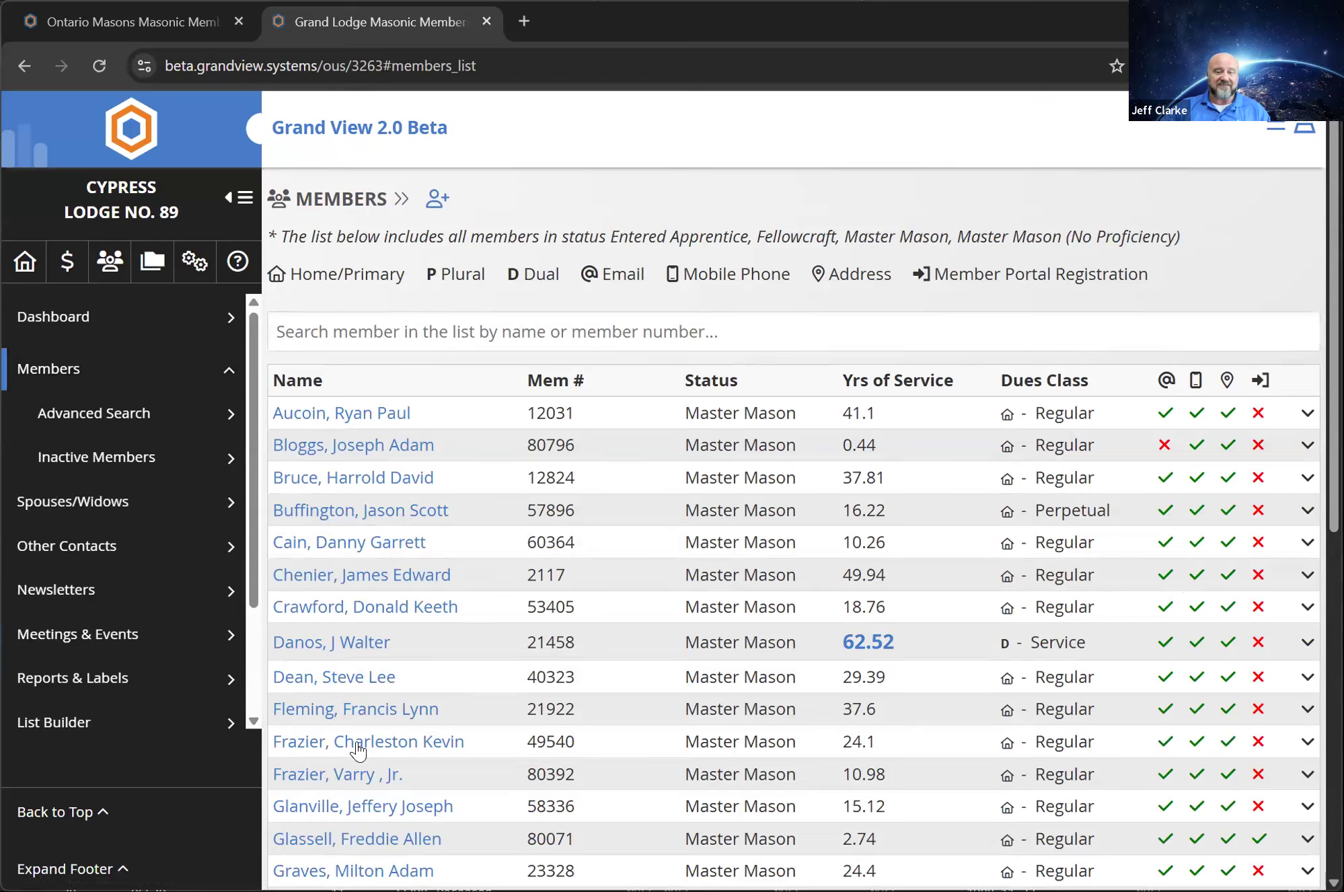
click(344, 329)
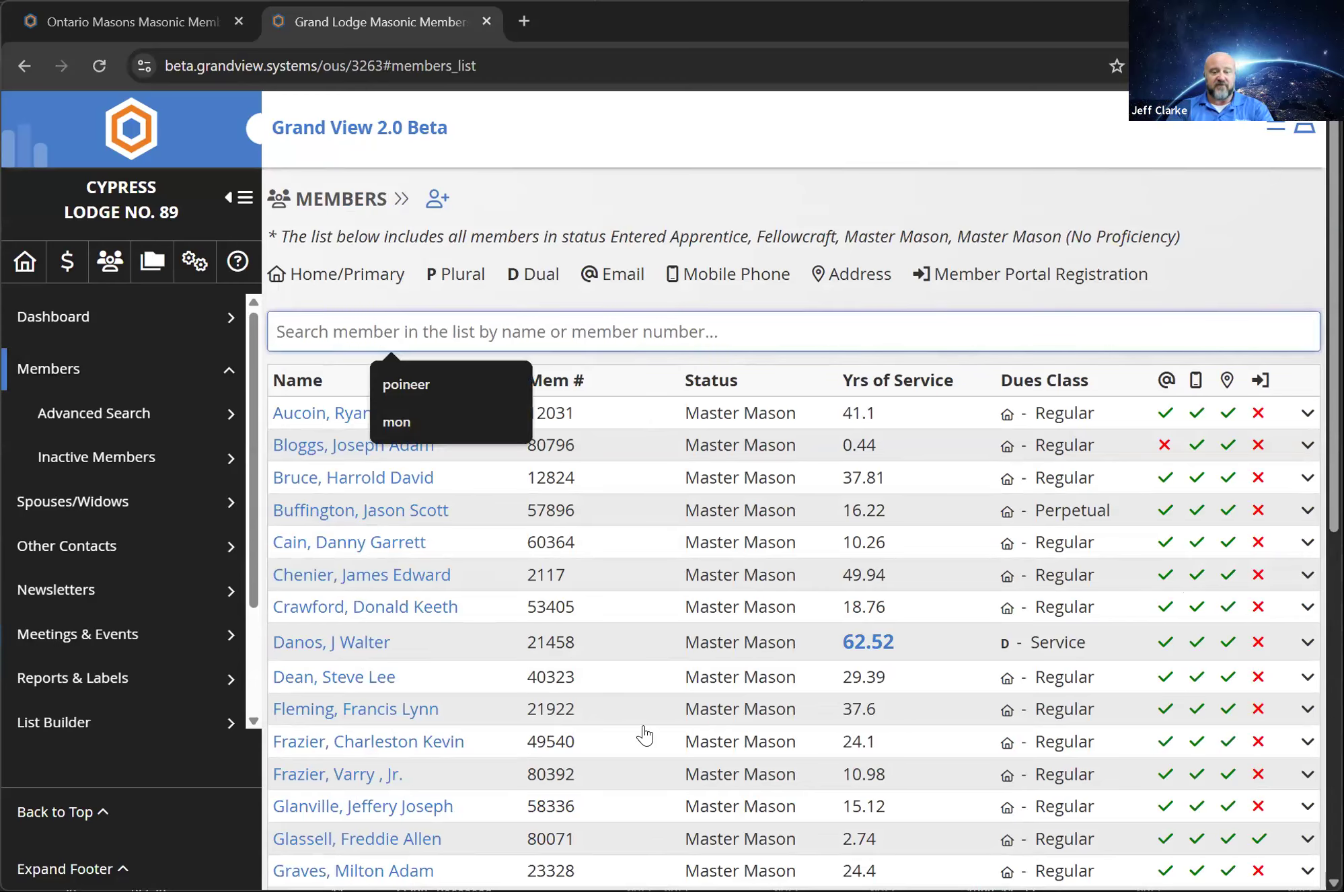
text(flem)
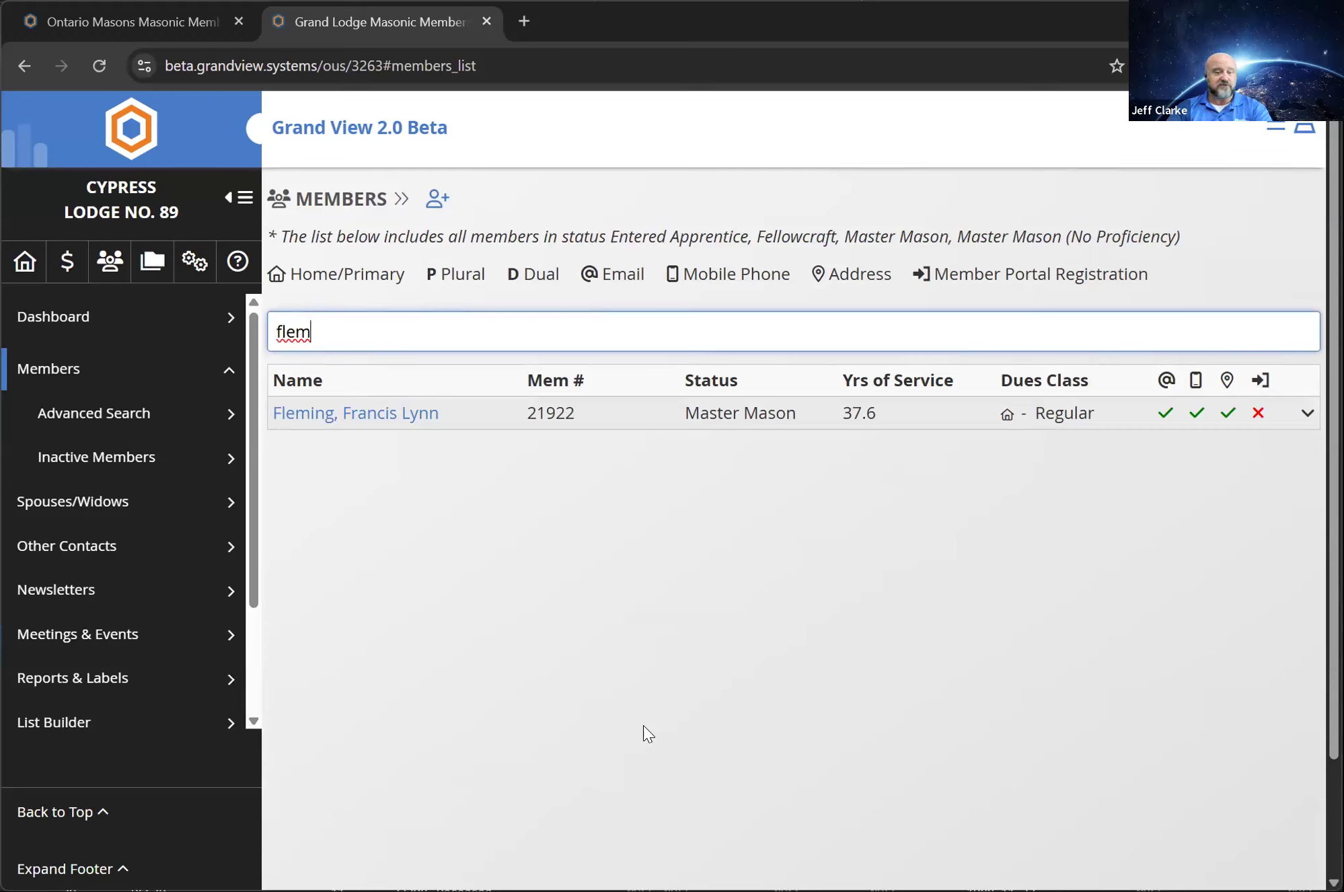
Expand the filtered member's contact summary, open the full member record, and return to the members list
click(1308, 417)
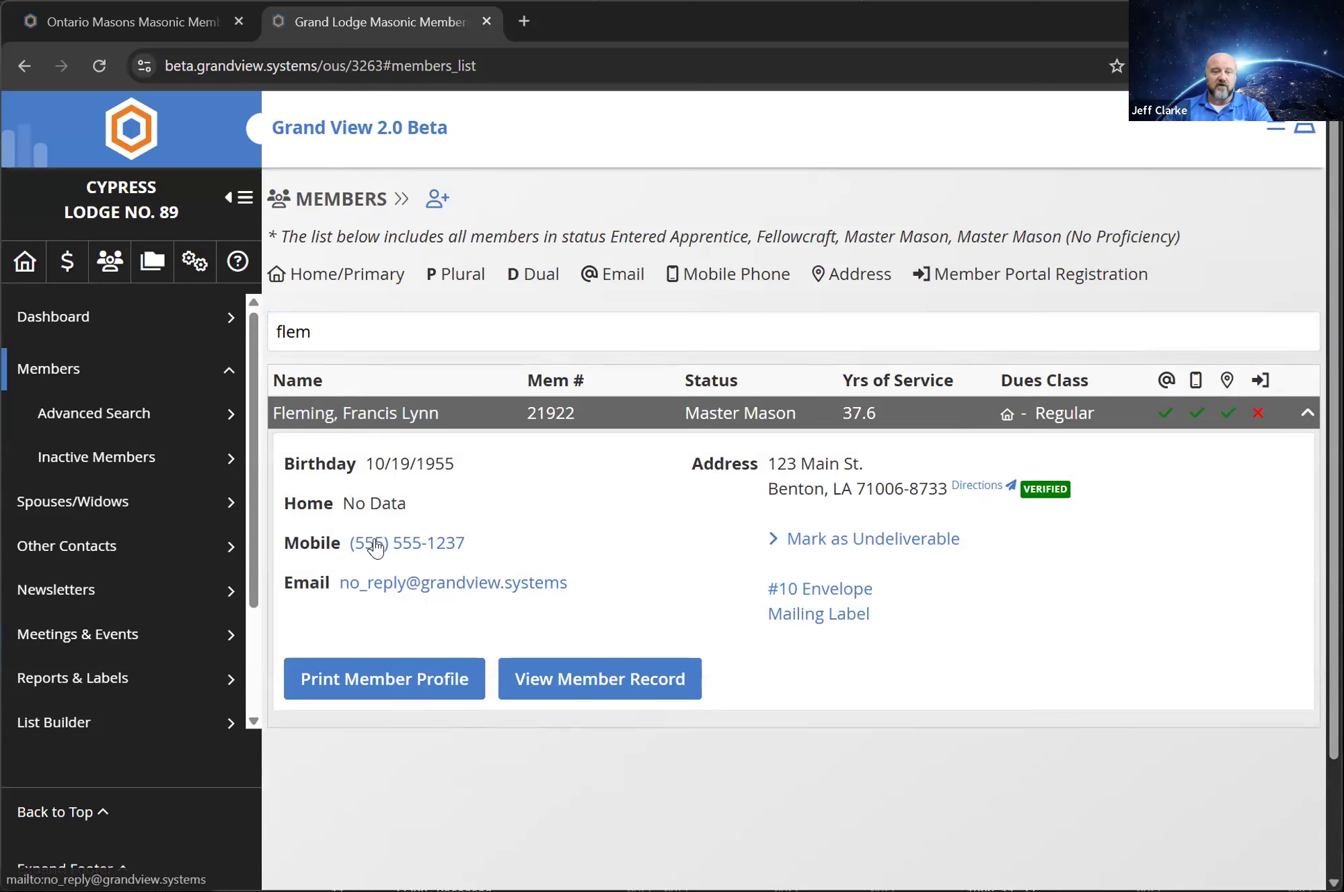
click(359, 417)
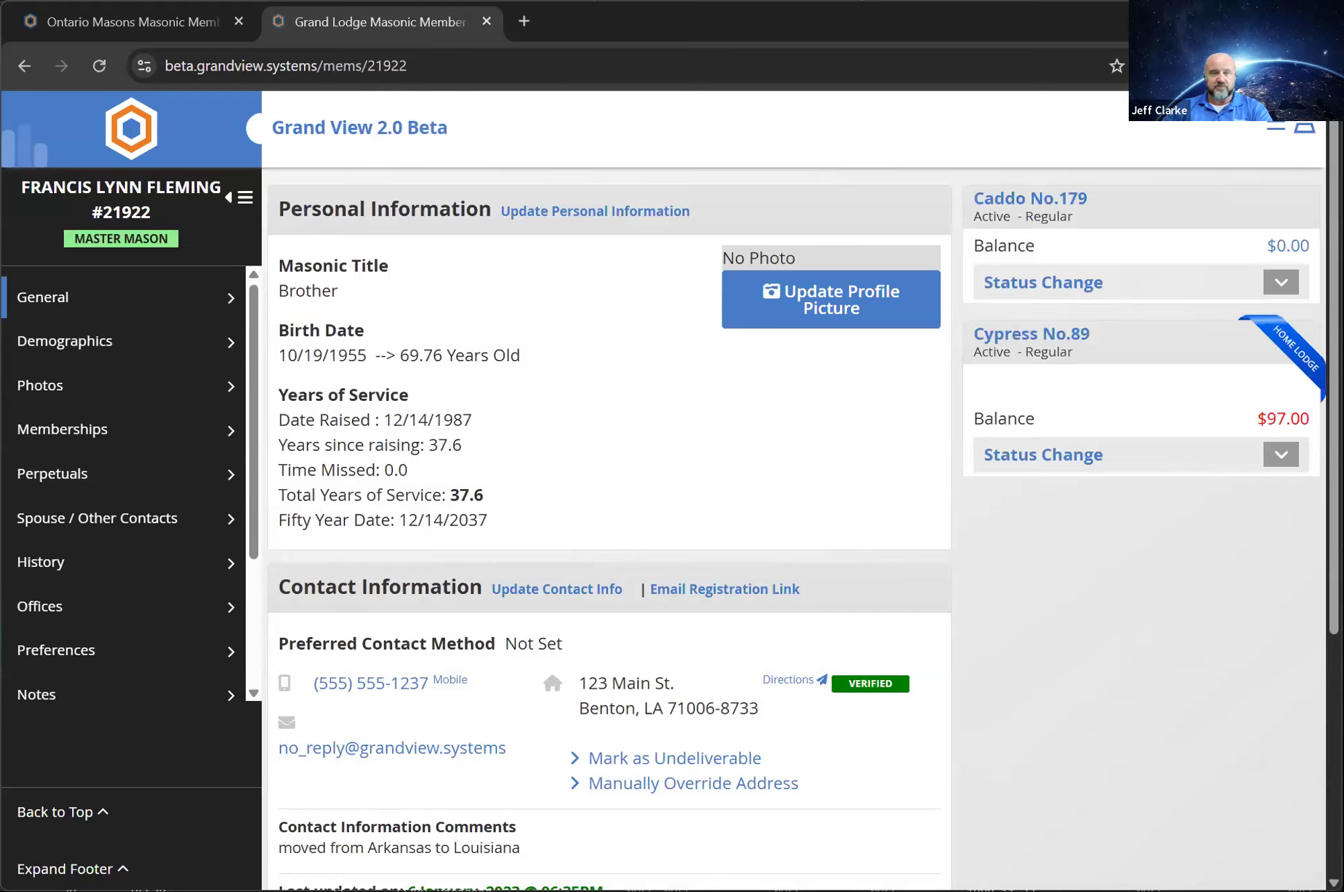
click(18, 66)
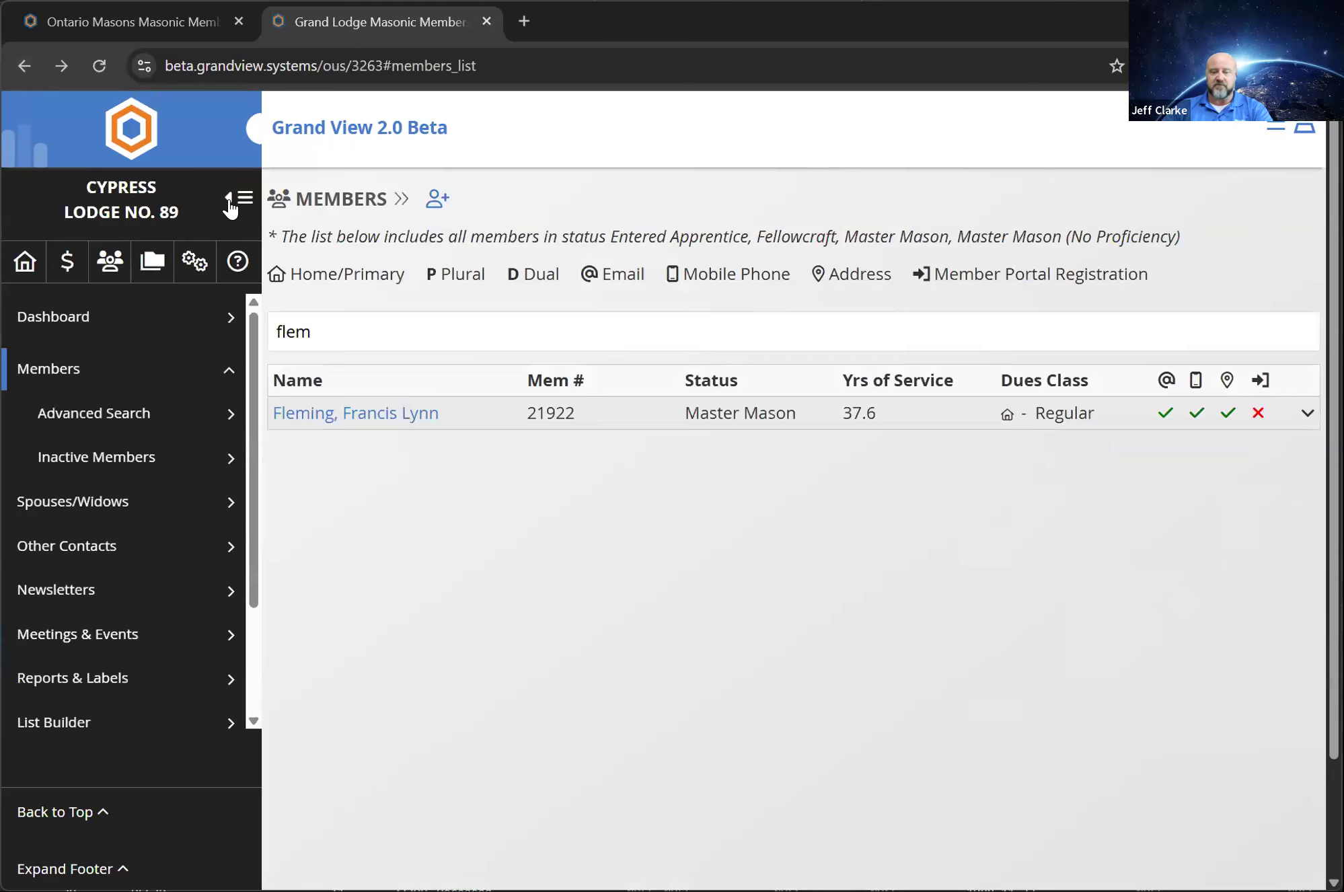
click(195, 252)
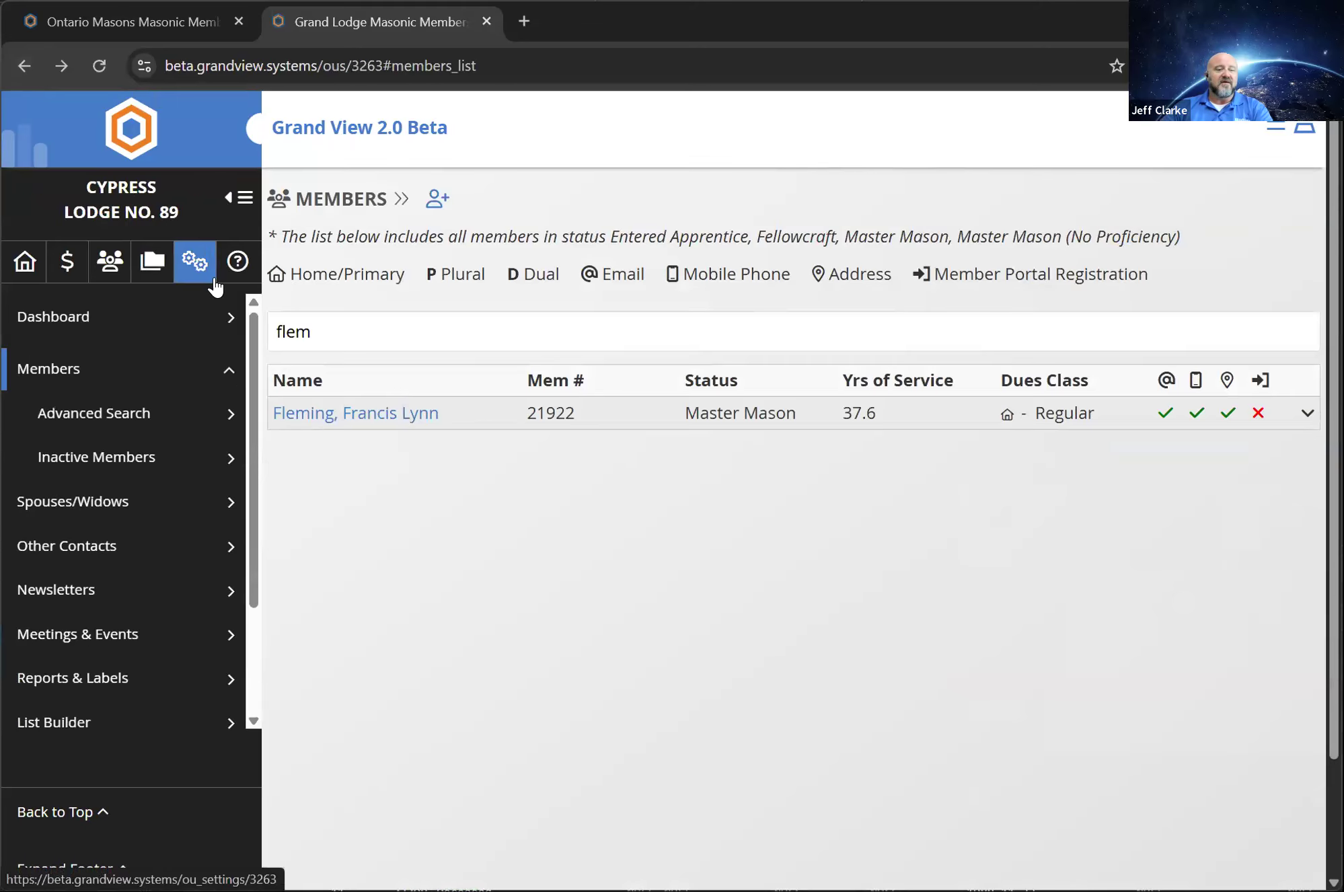
Clear the member name filter, open Advanced Member Search and view the available member status options
click(341, 338)
key(BackSpace)
key(BackSpace)
key(BackSpace)
key(BackSpace)
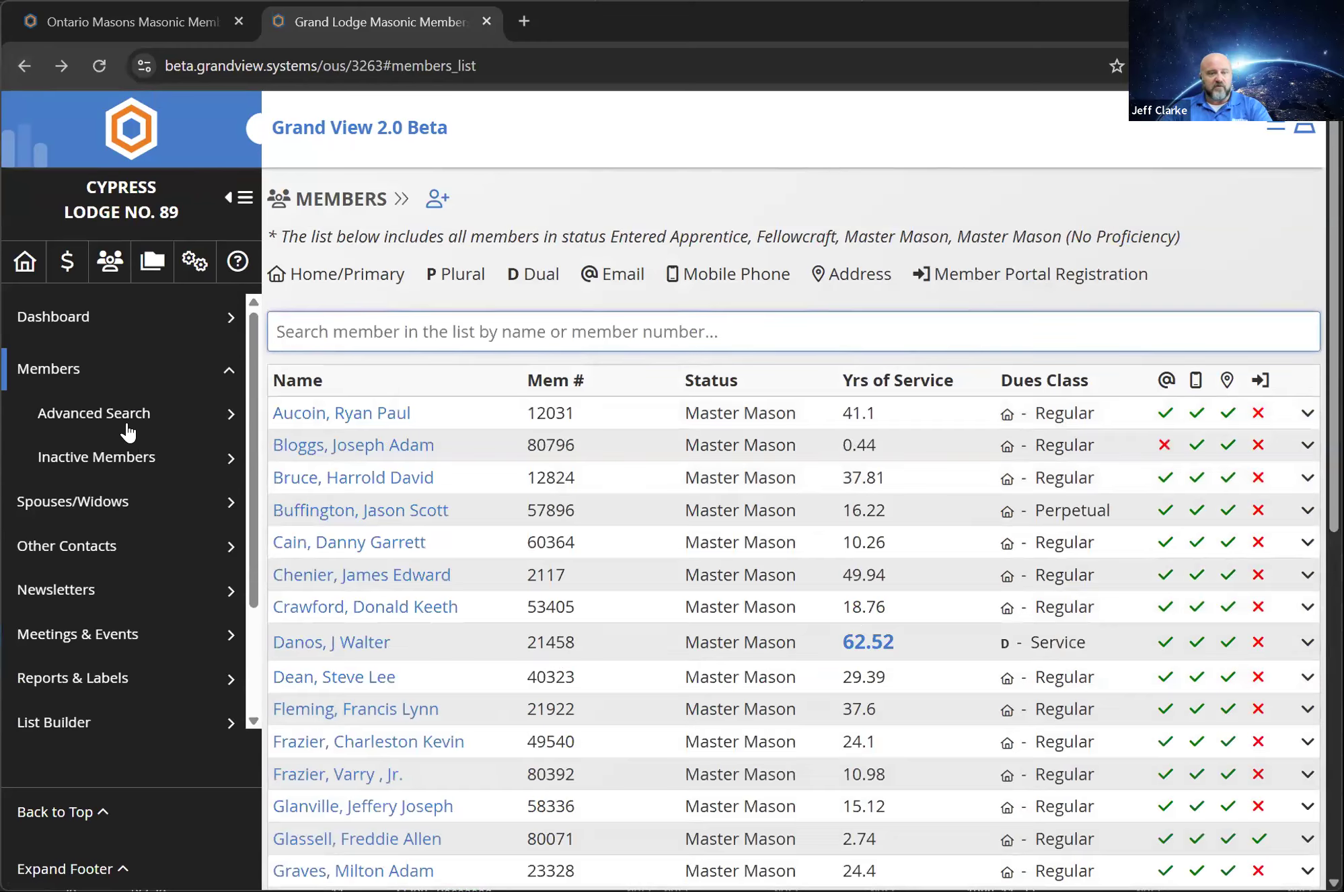
click(126, 419)
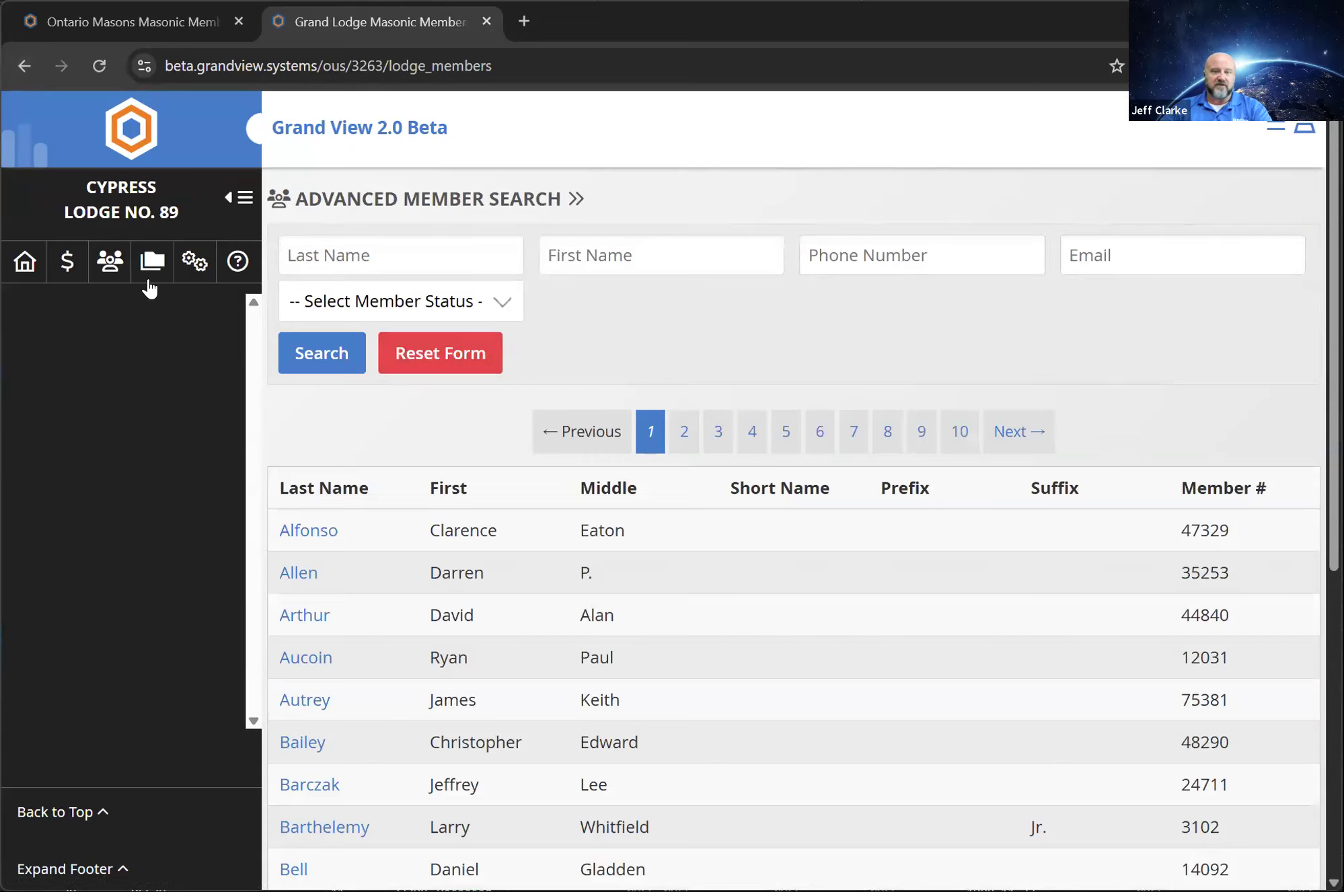
click(370, 303)
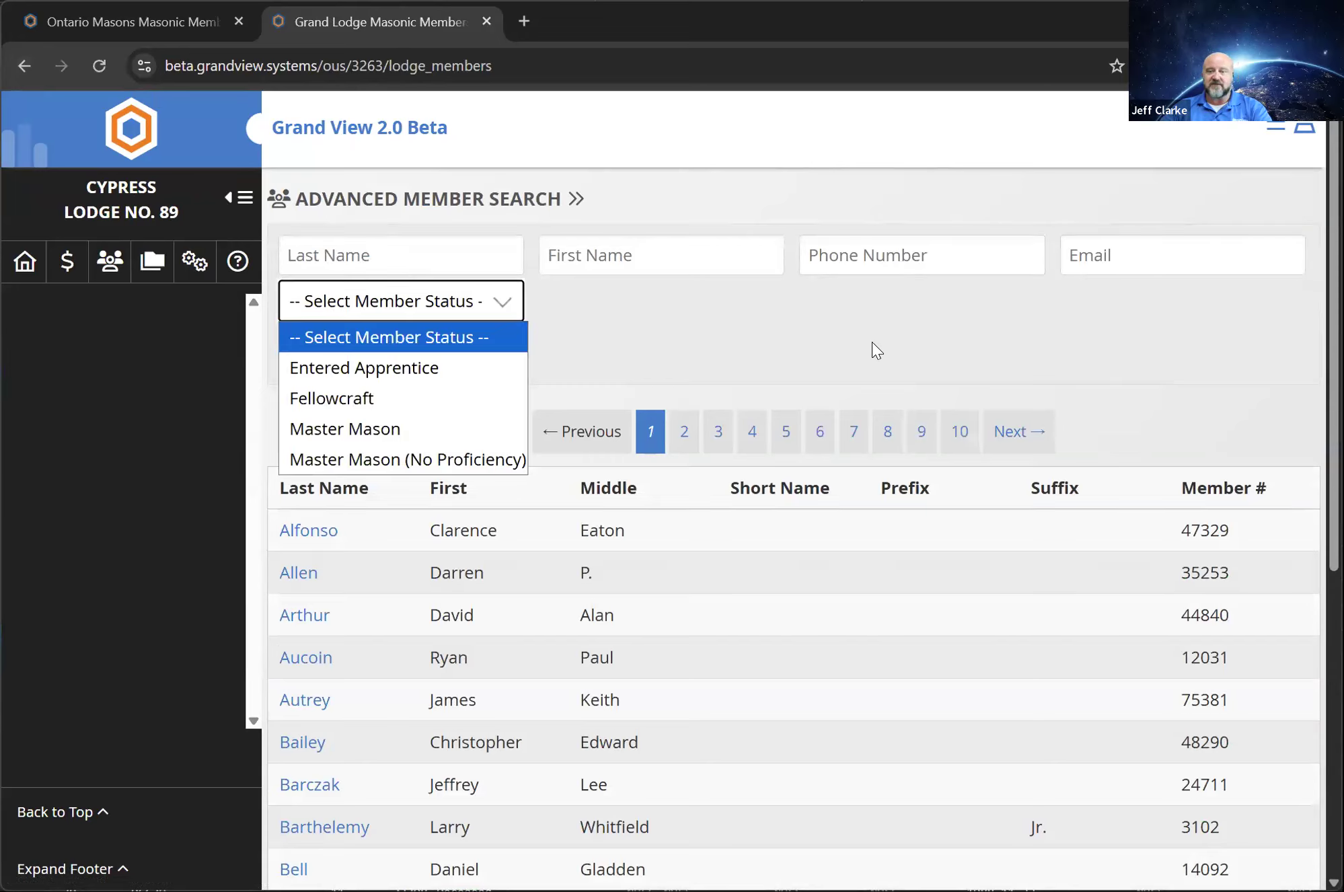
click(82, 286)
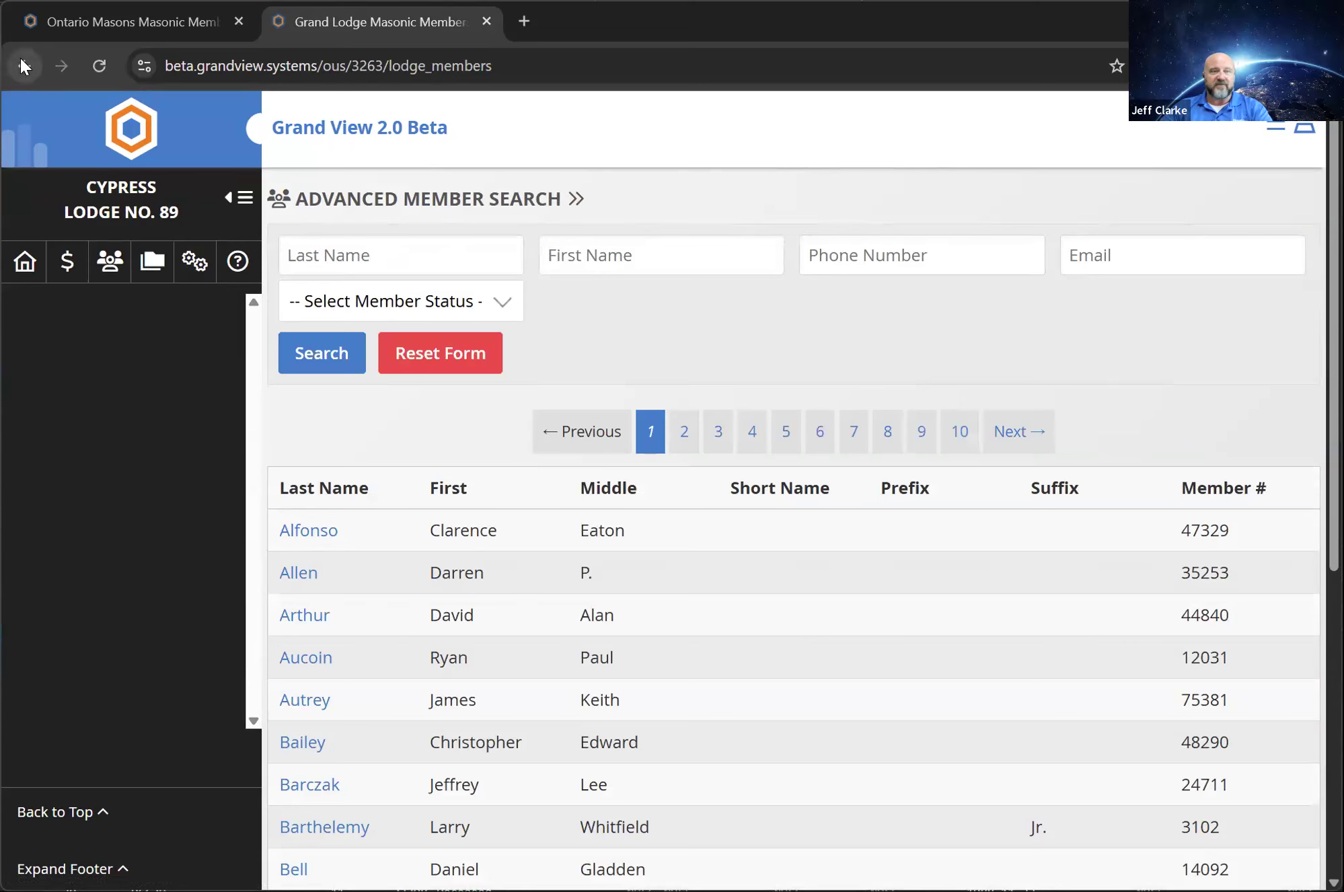
Open the Inactive Members list and examine the Inactive NON MM status and the search by name, number or status
click(21, 61)
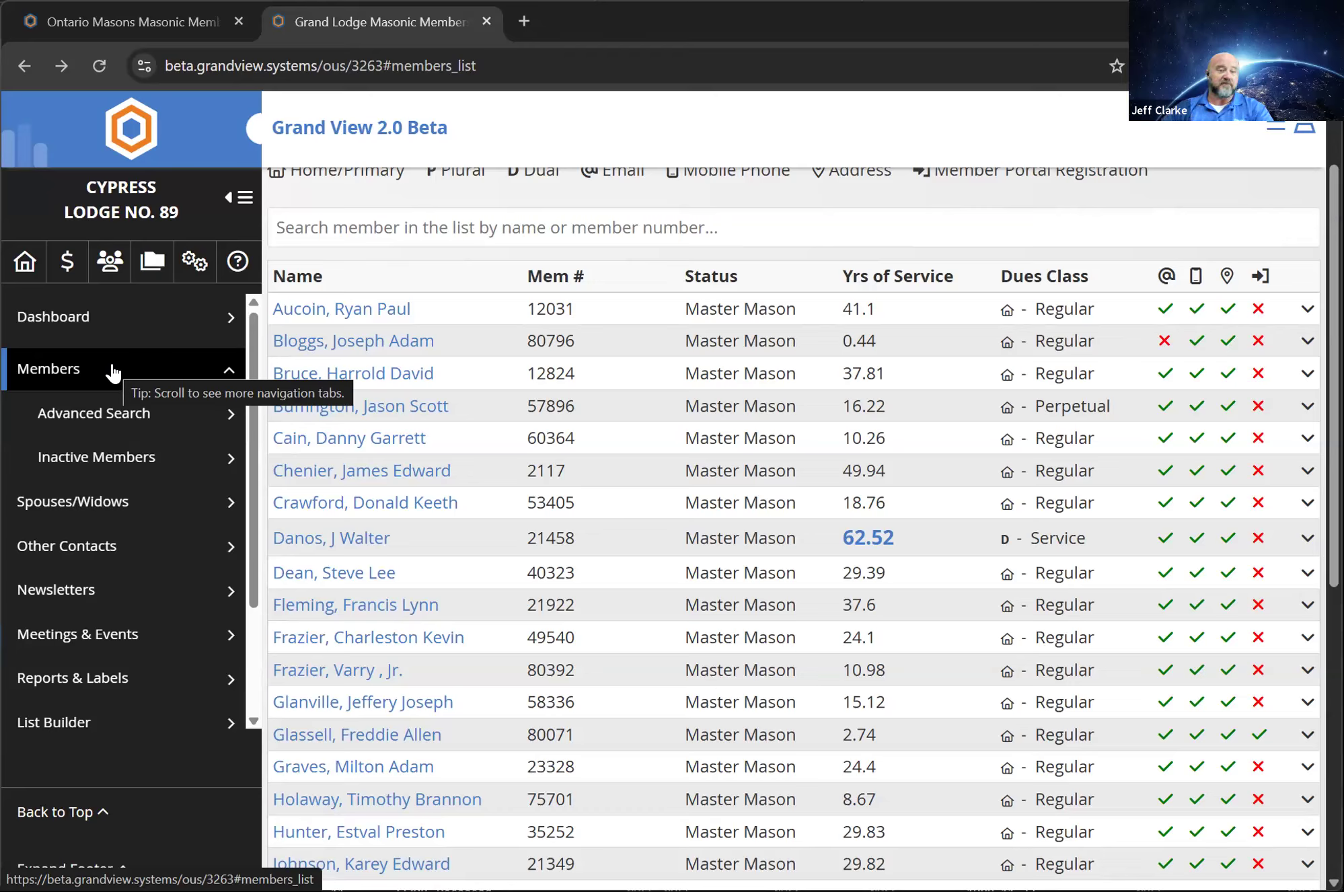
click(152, 452)
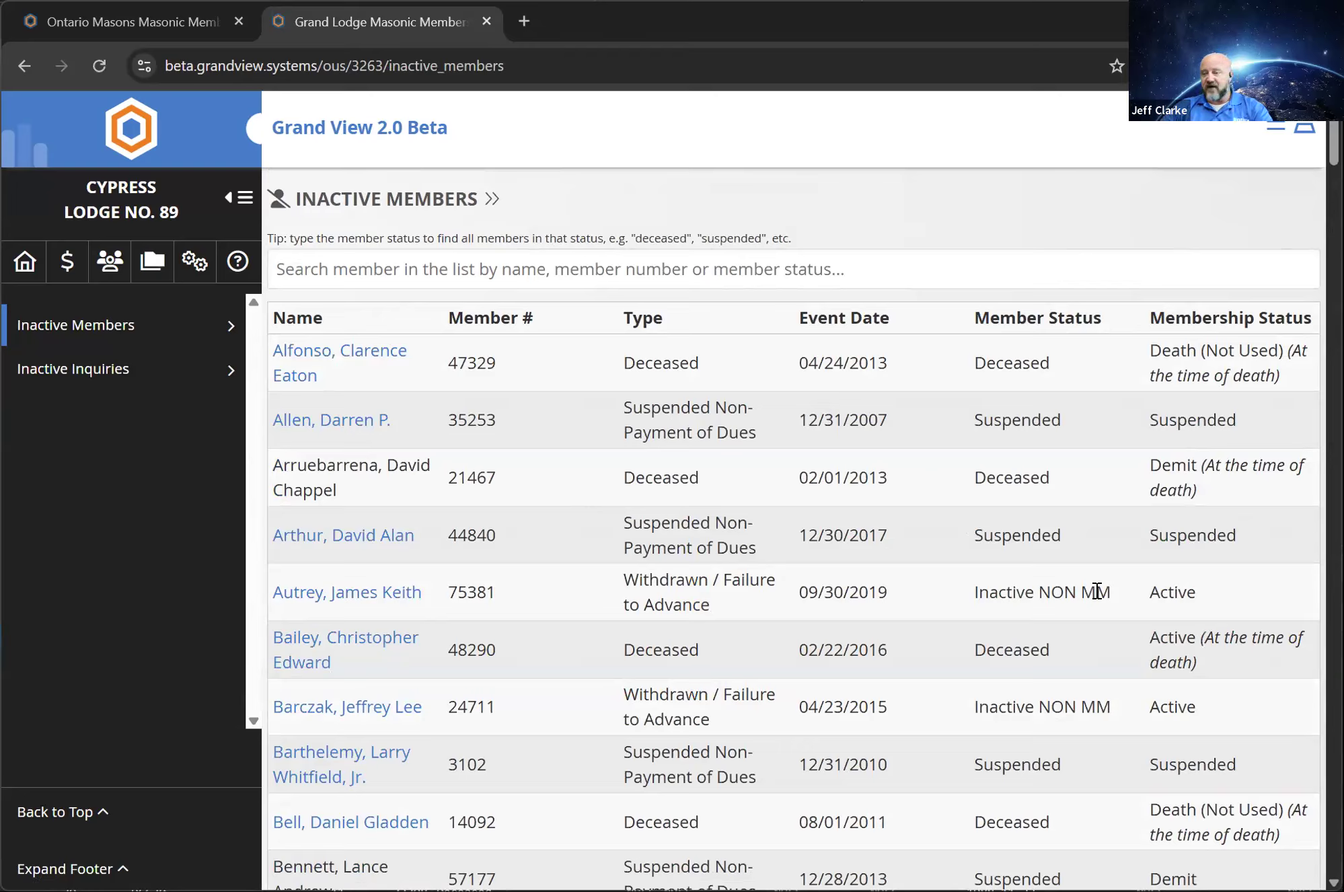
drag(1111, 594, 979, 595)
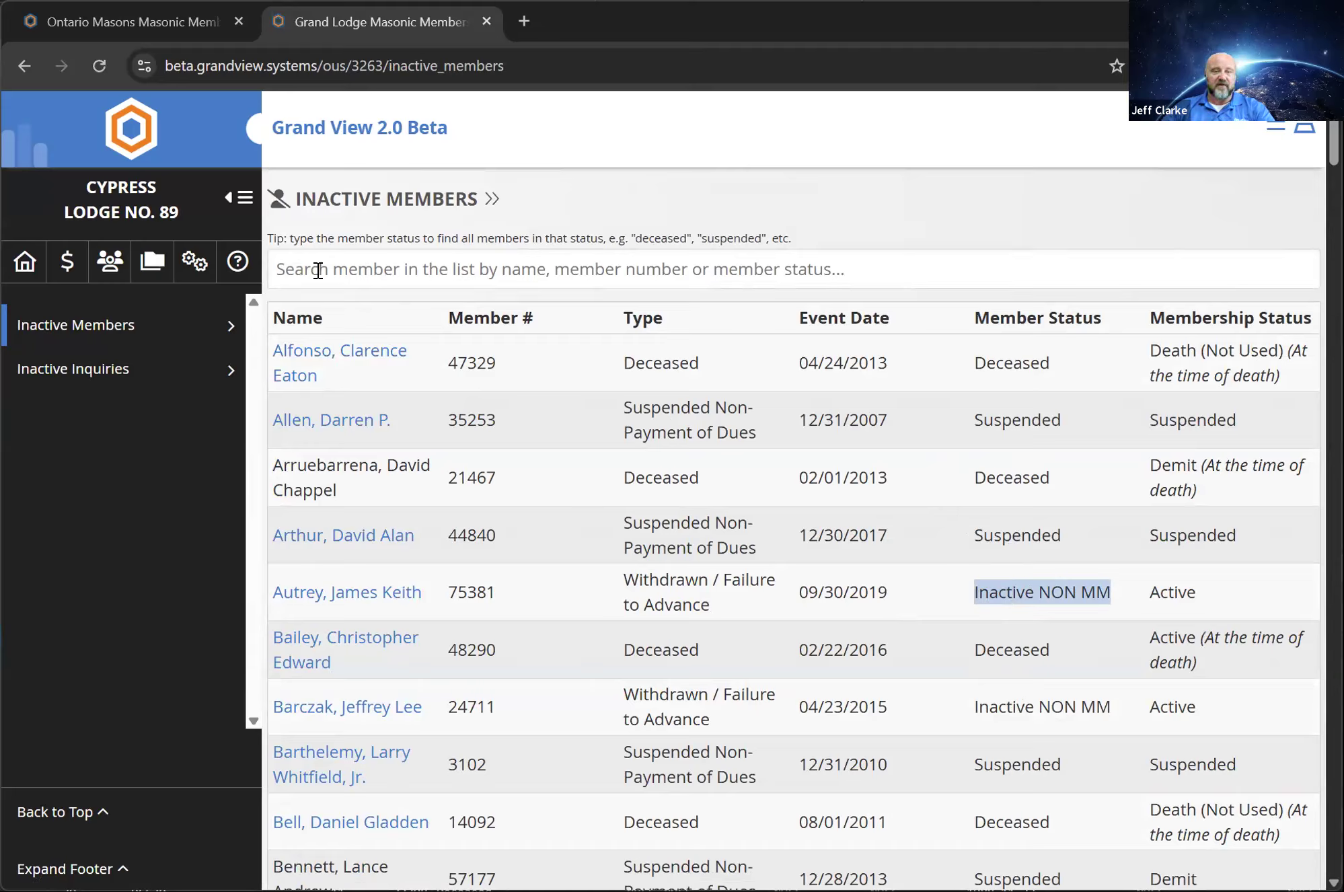
click(341, 284)
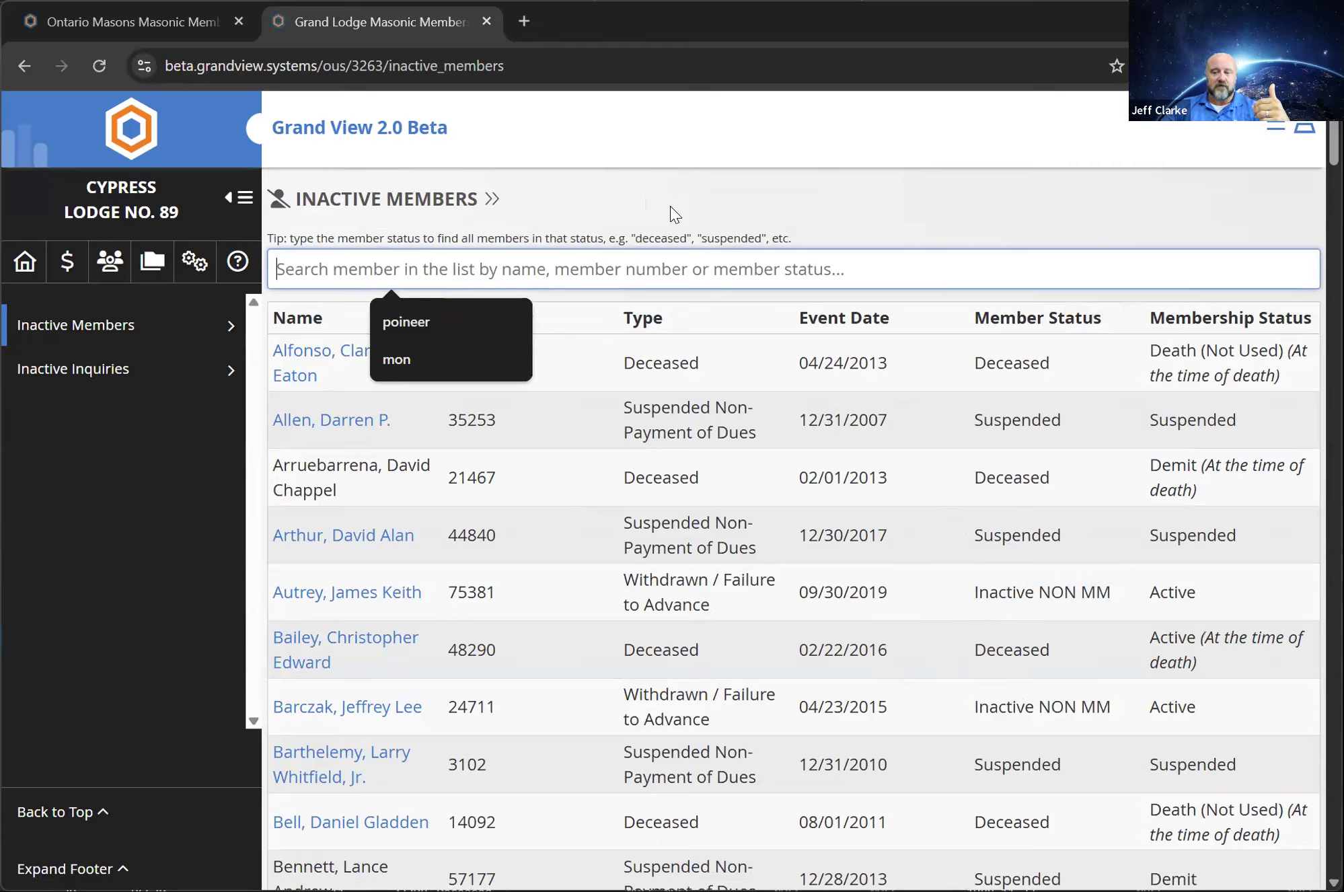
click(838, 212)
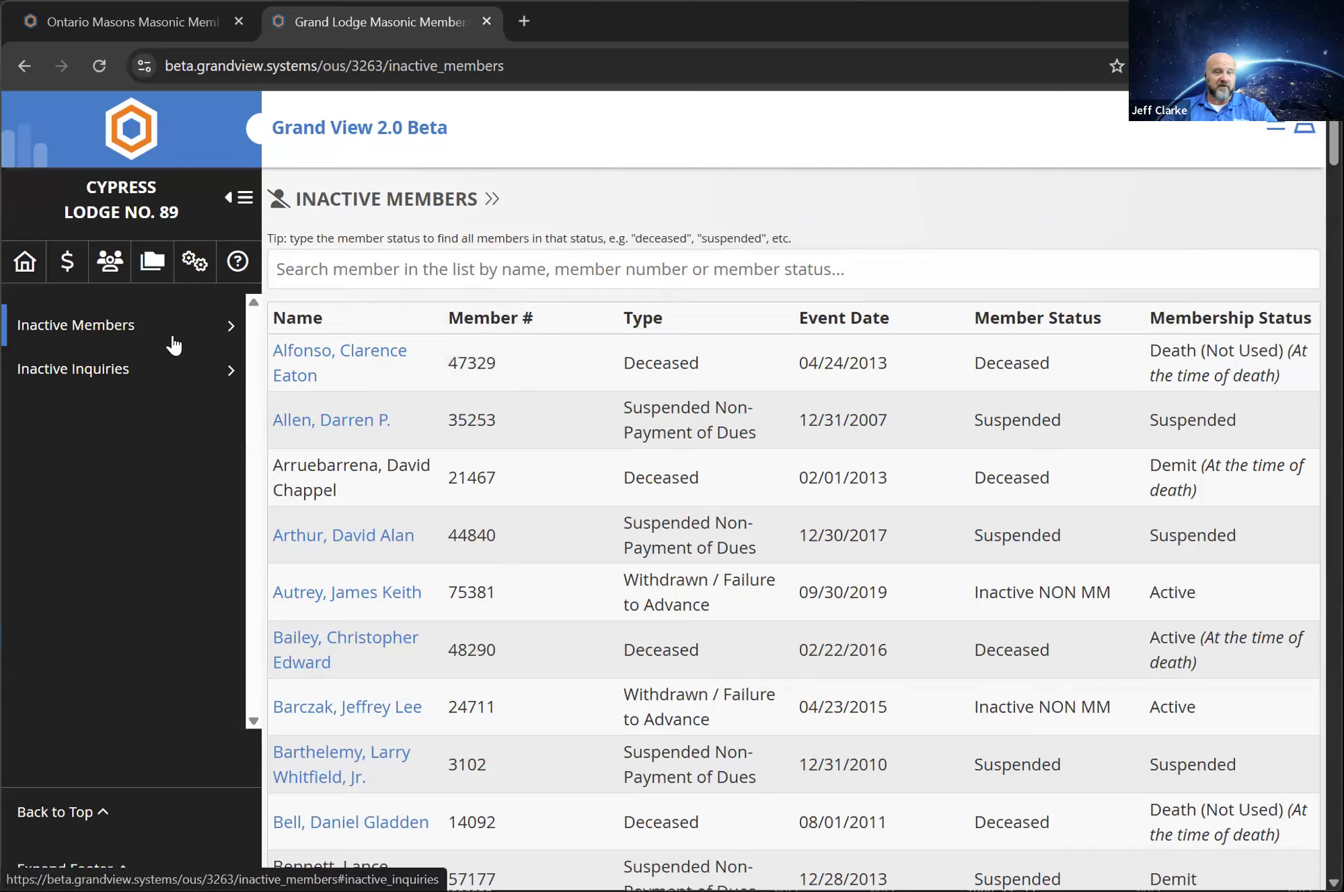
Return to the lodge's active members list and look through its entries
click(111, 265)
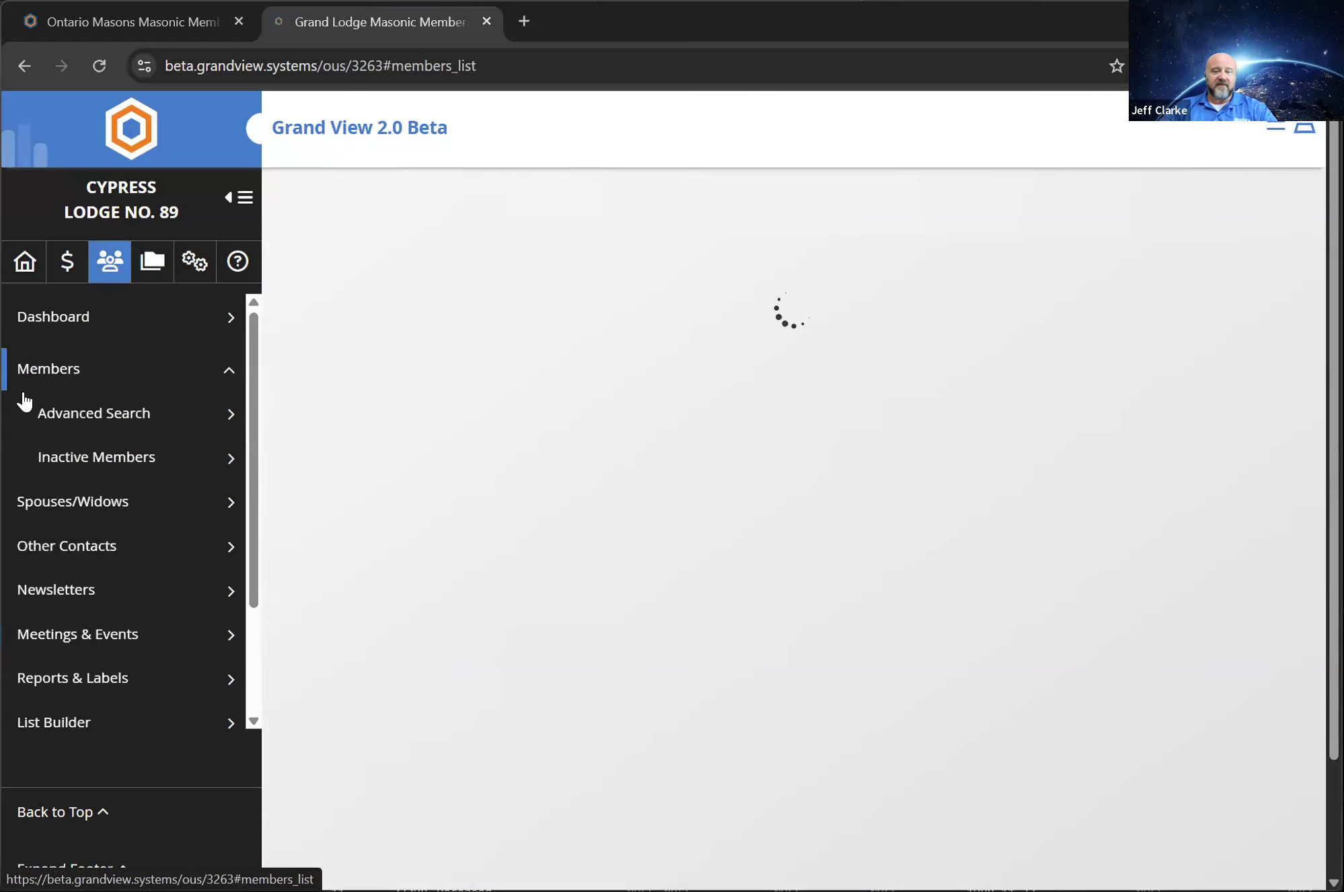
scroll(675, 594, down, 3)
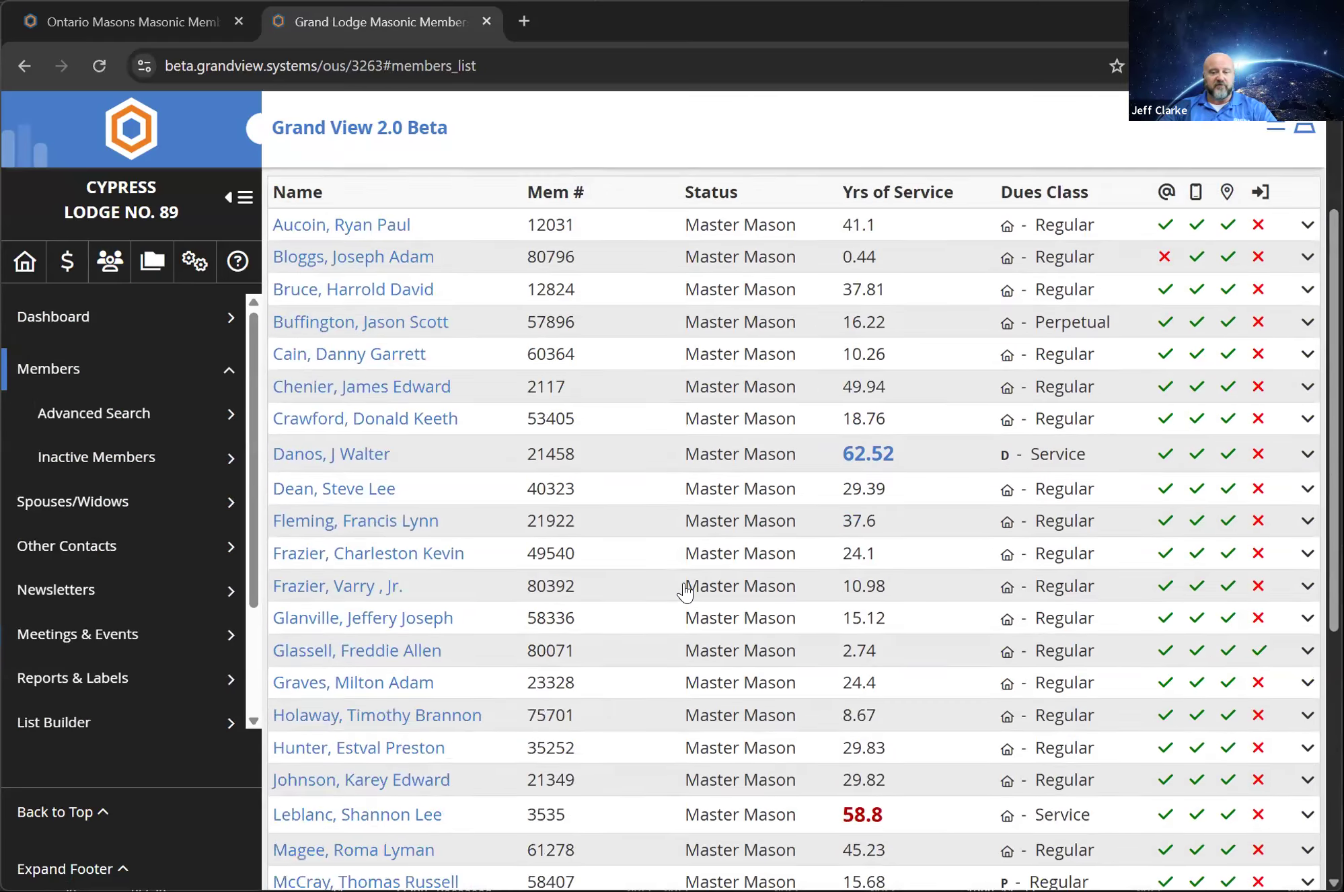
Look through the active members list, examining the years of service, dues class, contact and portal registration columns
scroll(674, 587, up, 3)
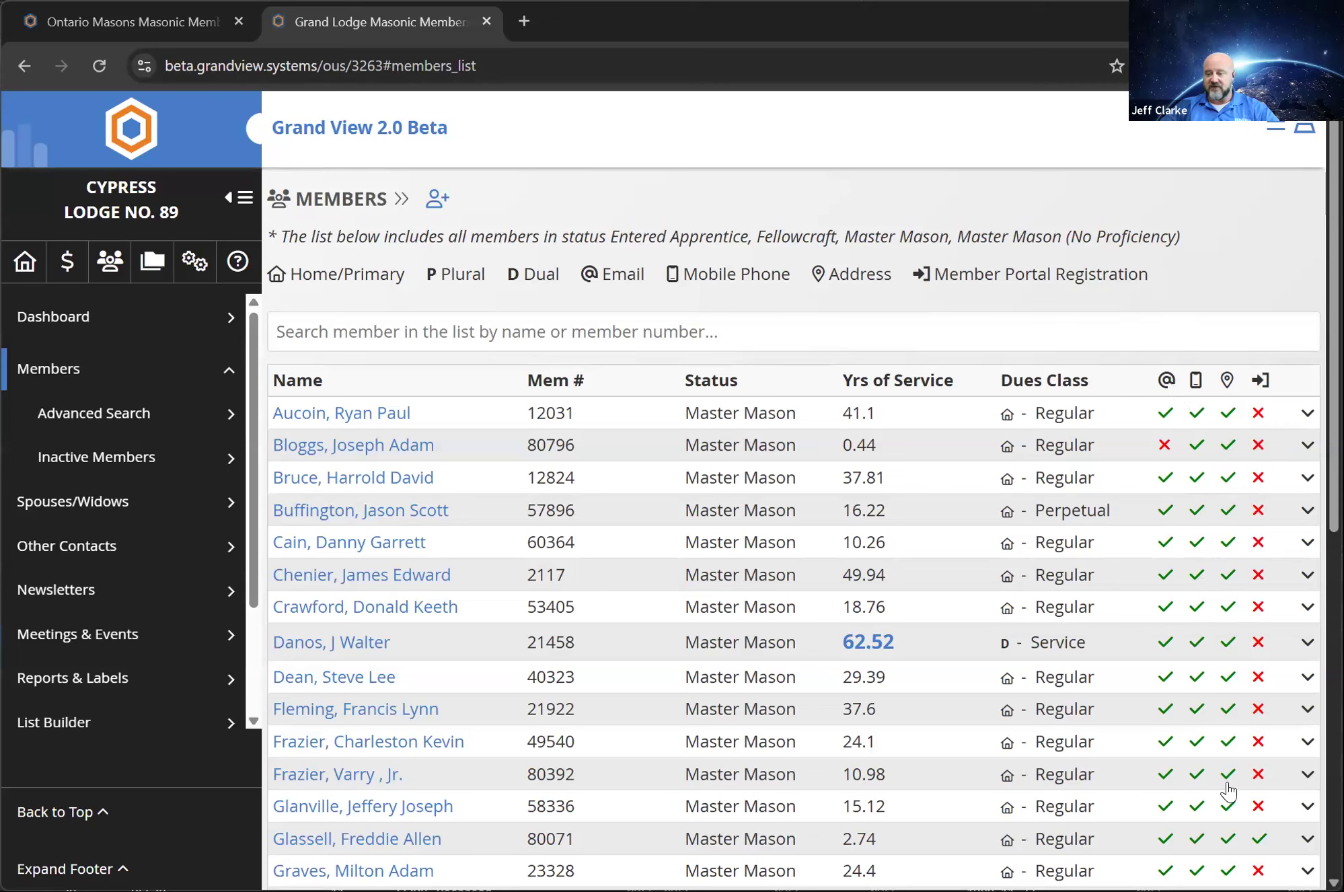
scroll(1211, 571, down, 2)
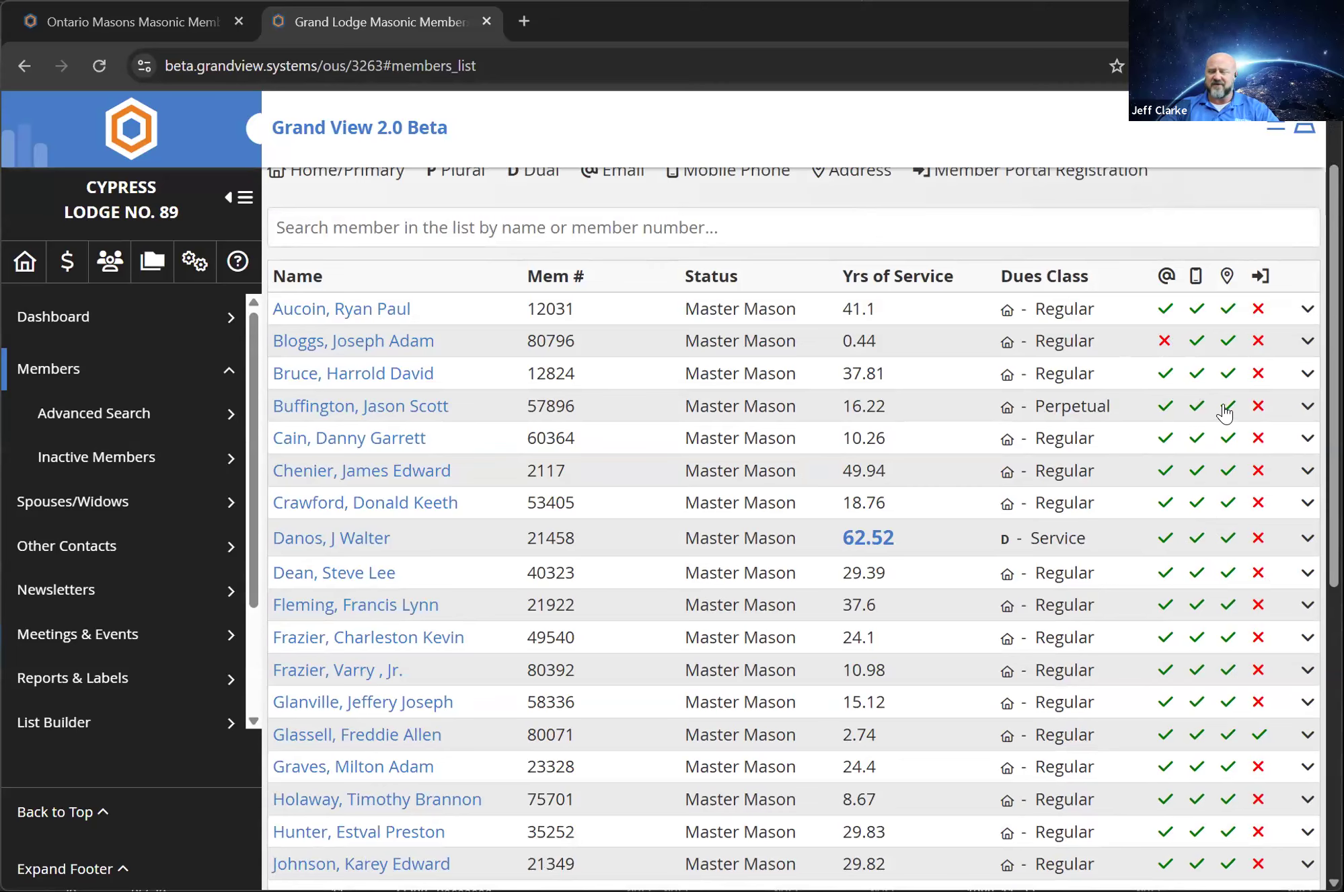
scroll(1191, 482, down, 3)
scroll(1190, 483, down, 5)
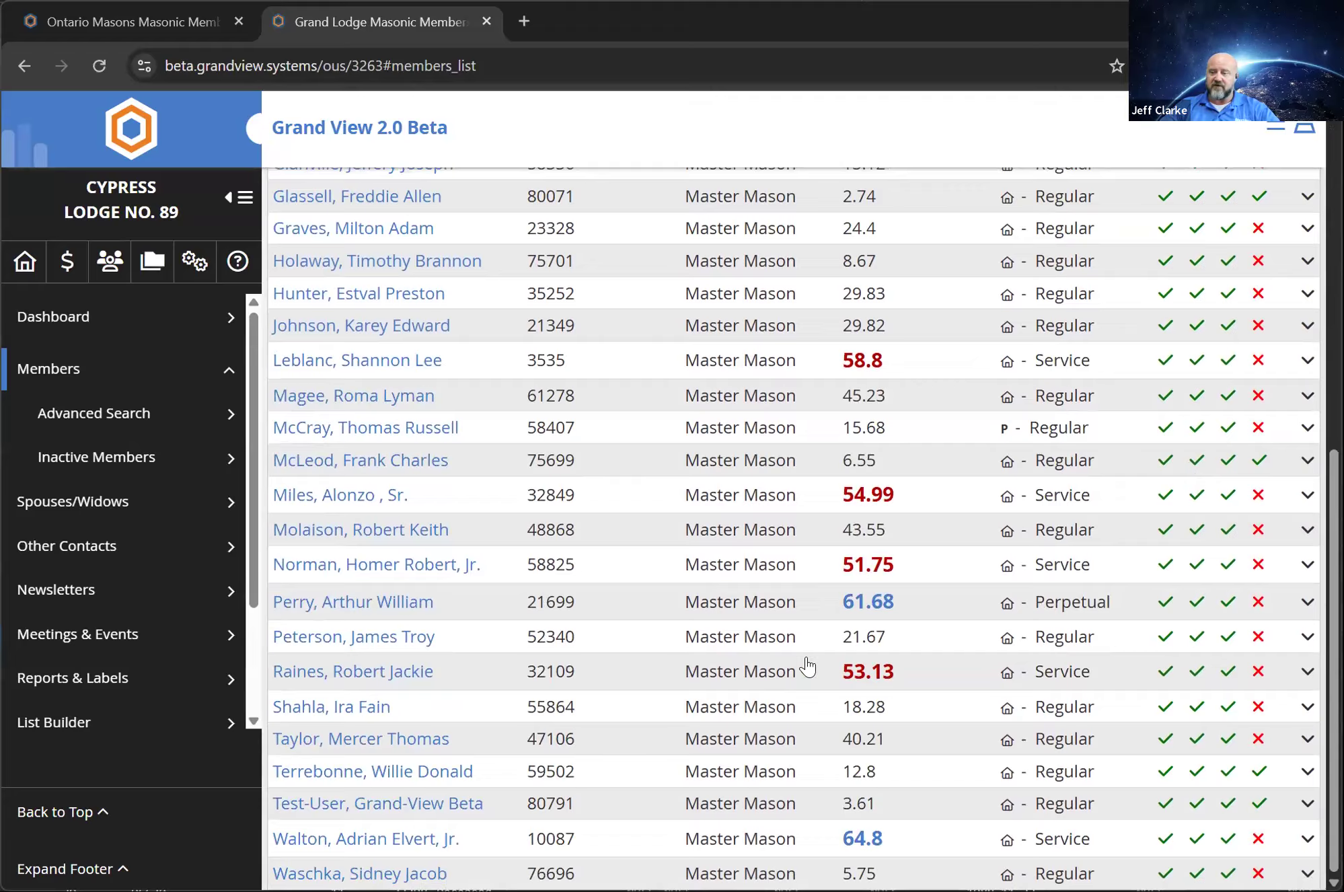
scroll(1089, 387, up, 10)
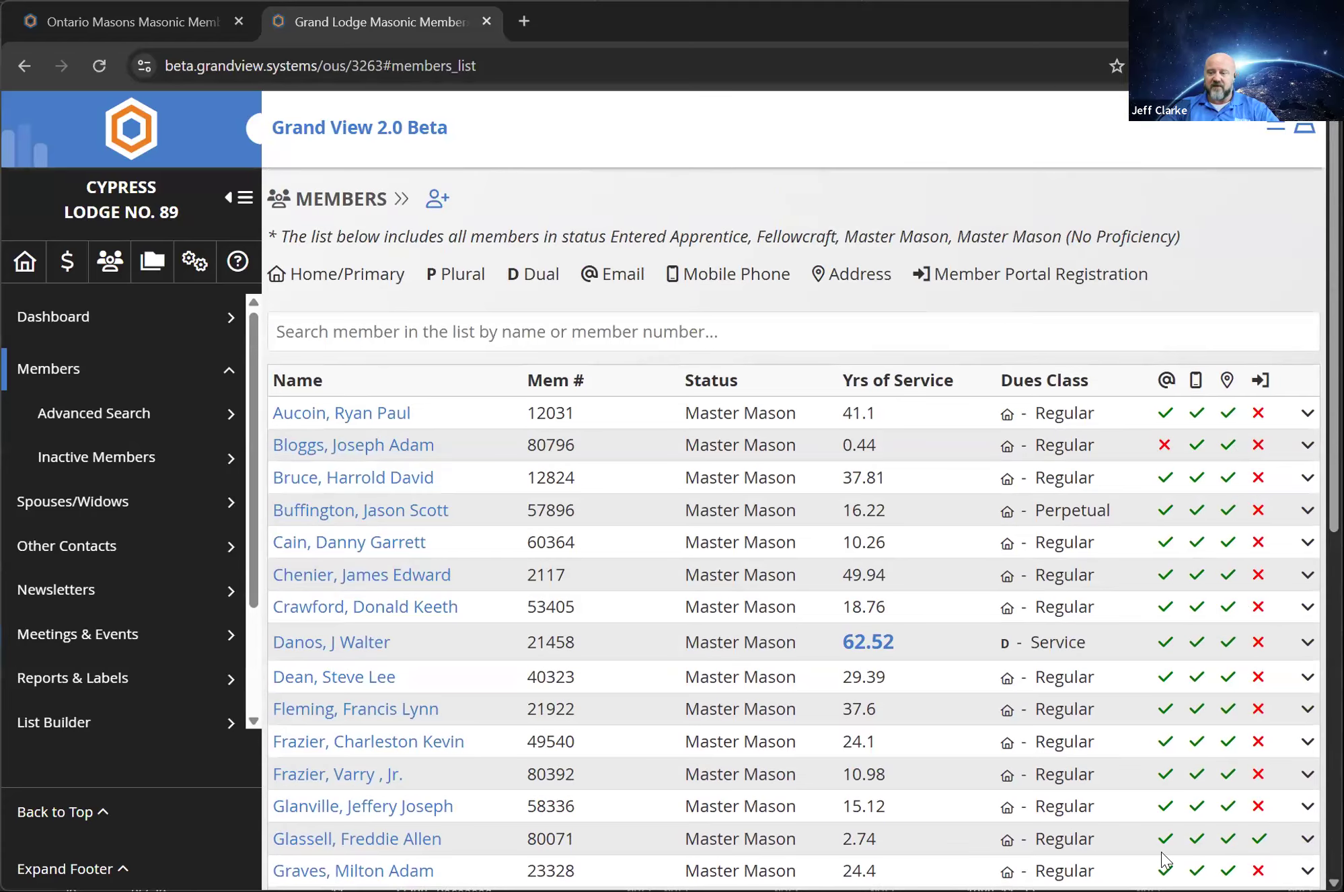
scroll(1191, 733, down, 8)
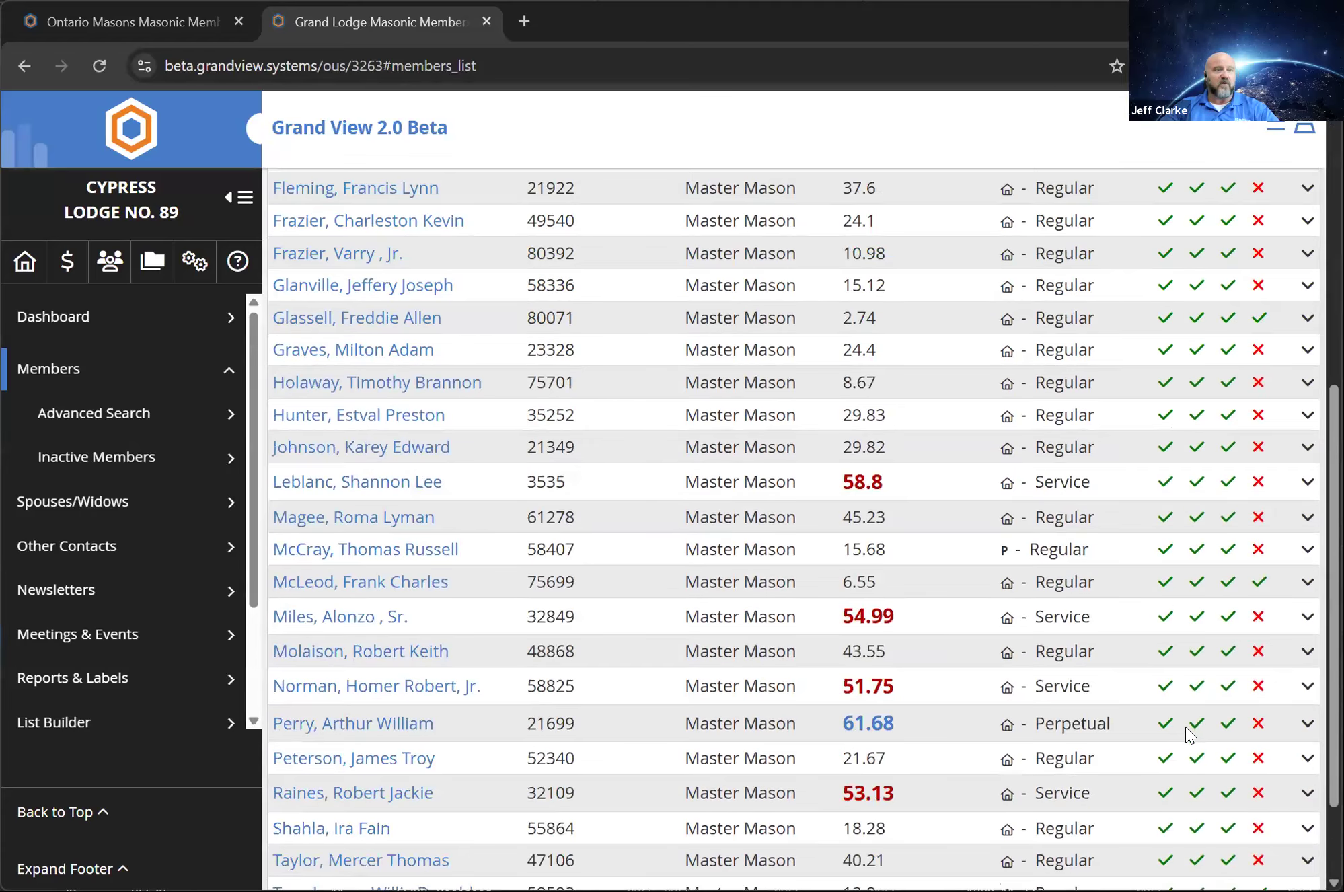
scroll(1191, 734, down, 2)
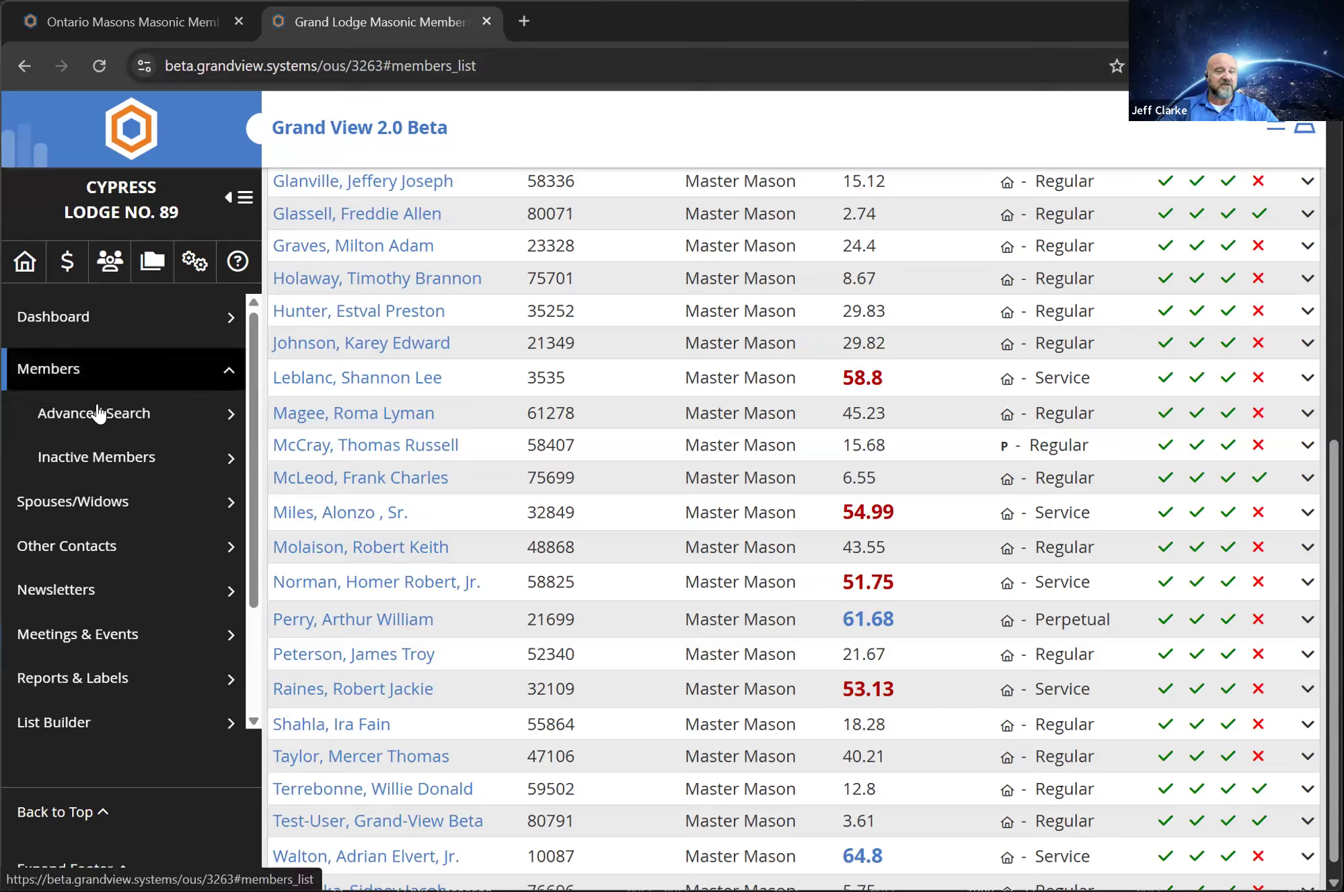
View the lodge's Spouses/Widows list and the Other Member Contacts list
click(52, 504)
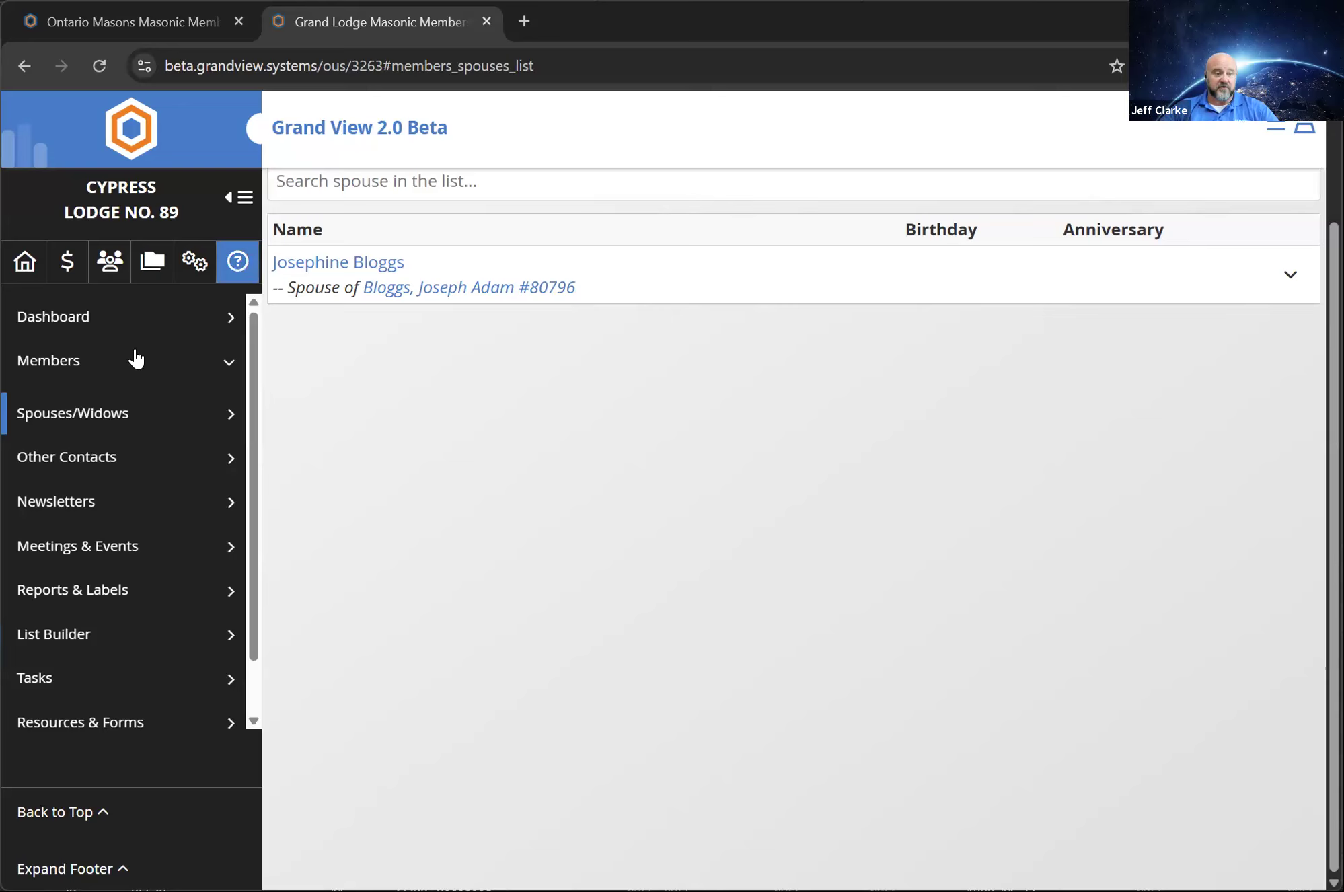
click(88, 465)
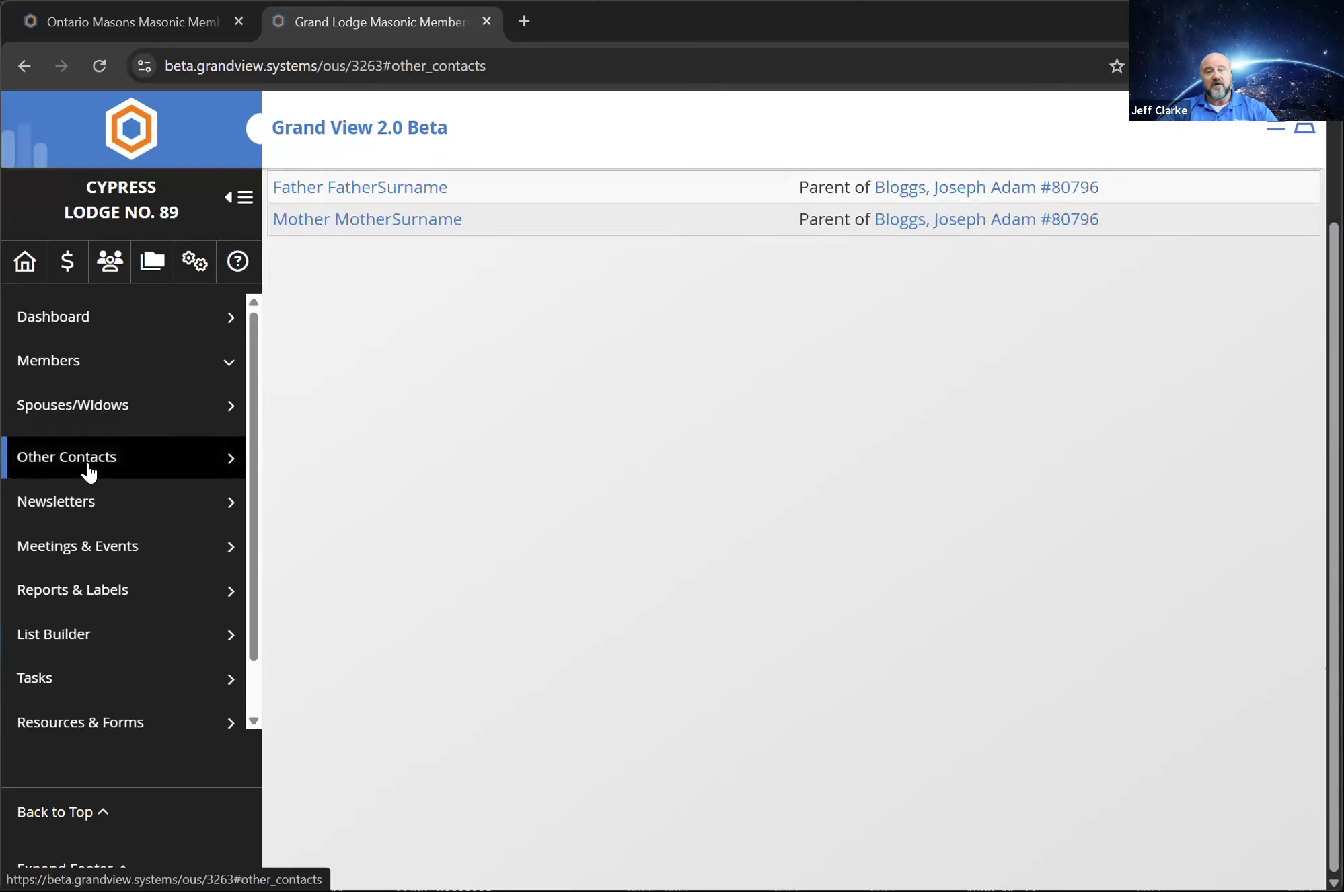
scroll(541, 497, down, 2)
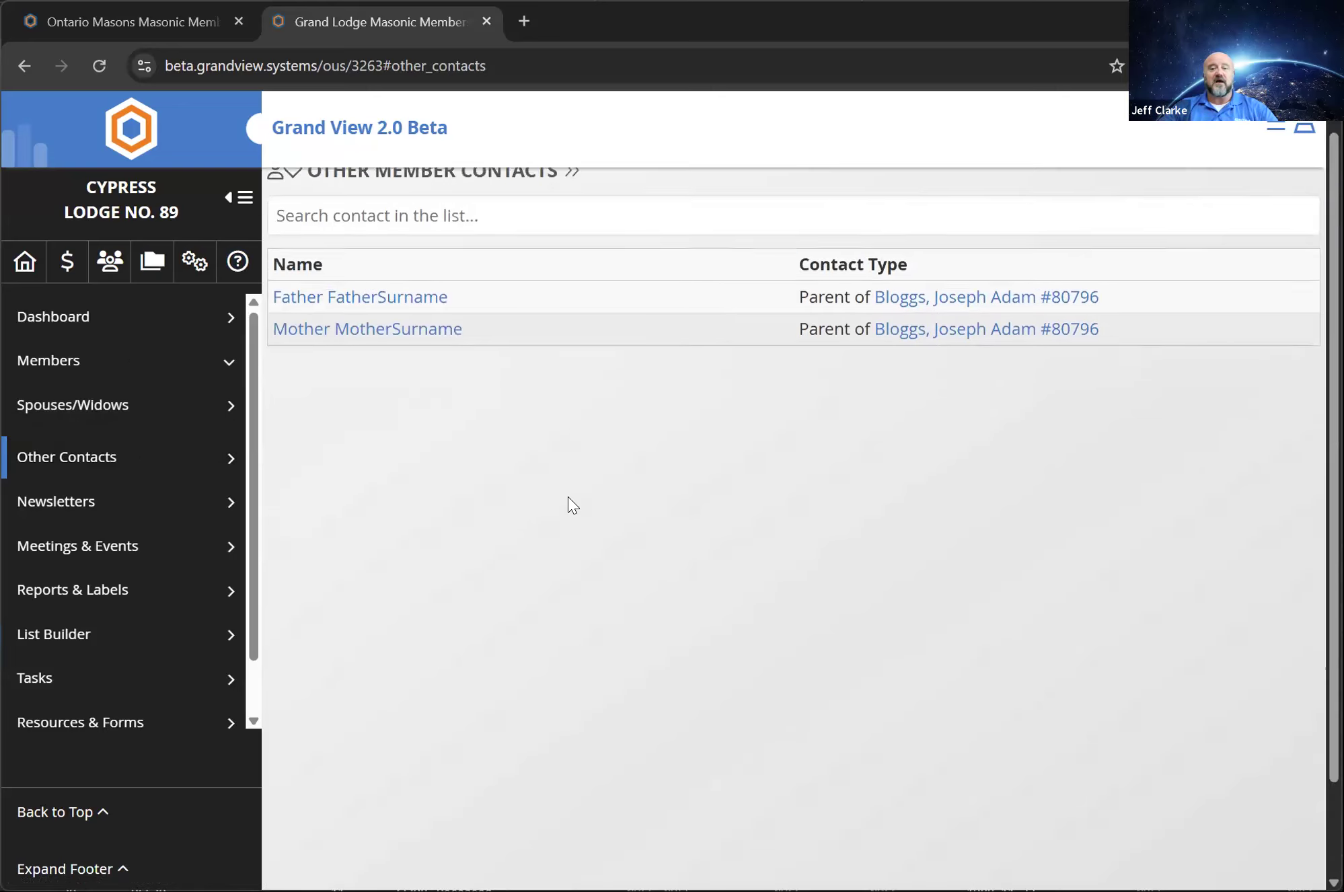
scroll(497, 477, up, 2)
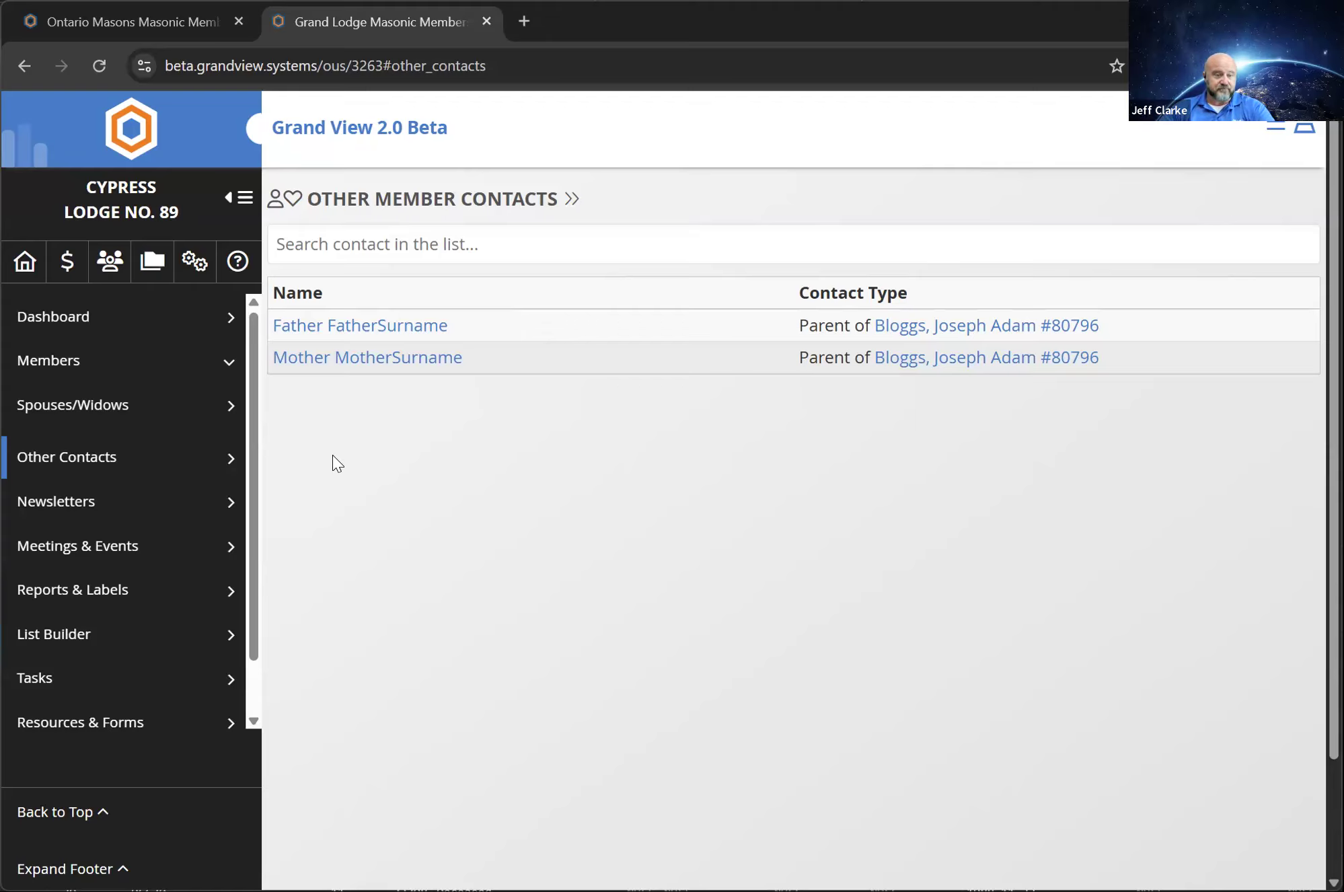
Create a lodge newsletter with the subject "This is a test" using Template 1, and continue to content editing
scroll(243, 384, down, 1)
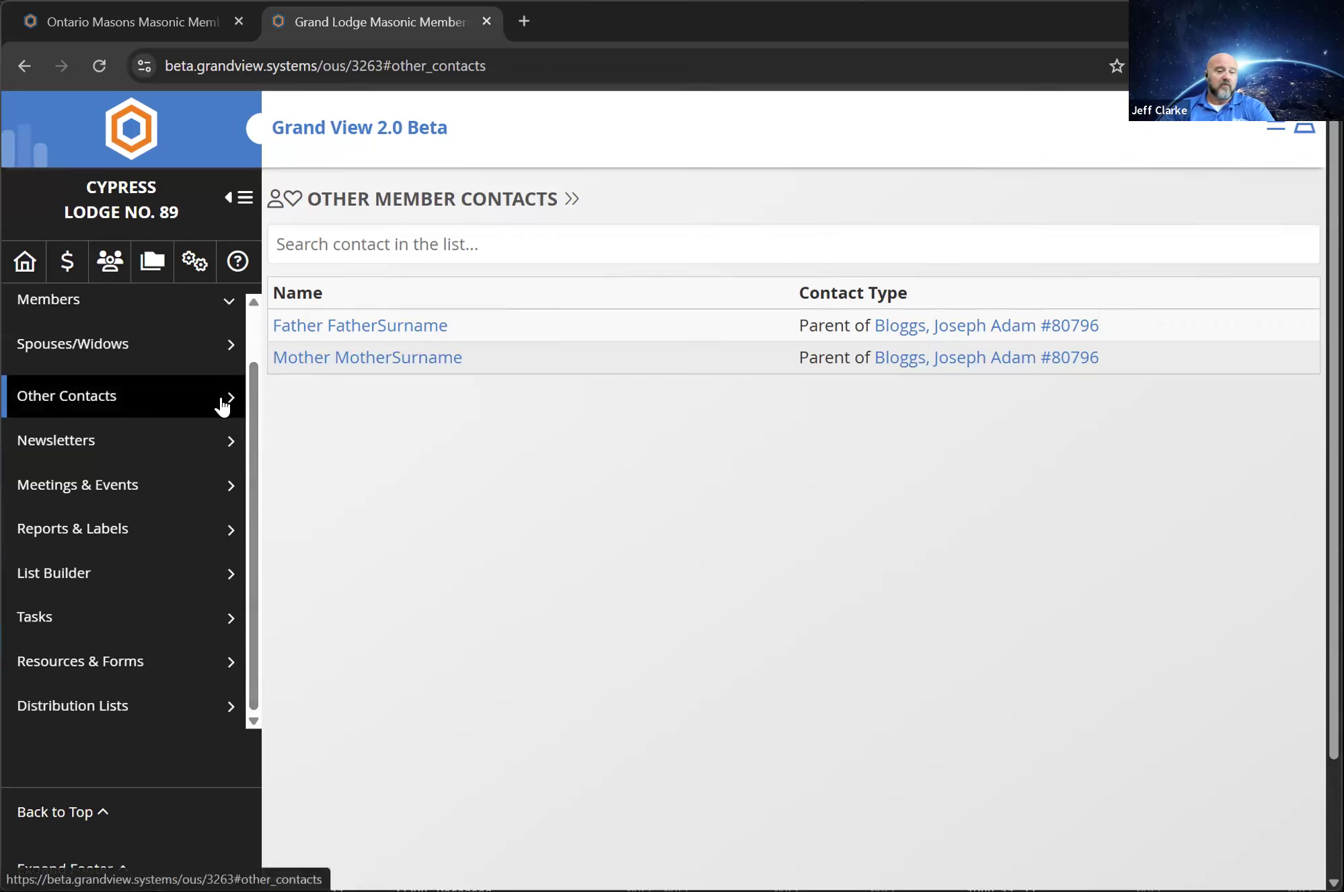
click(57, 443)
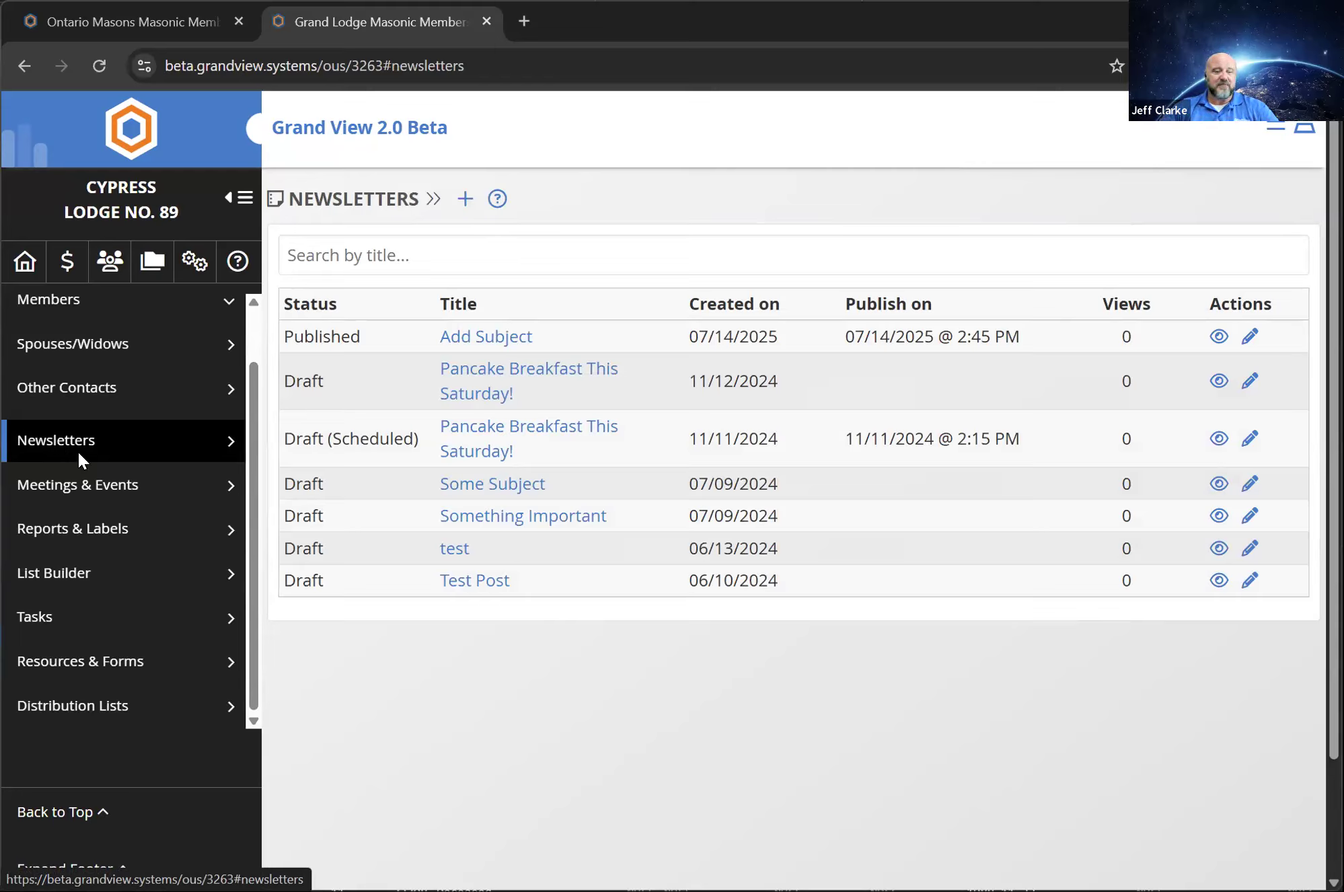
click(465, 202)
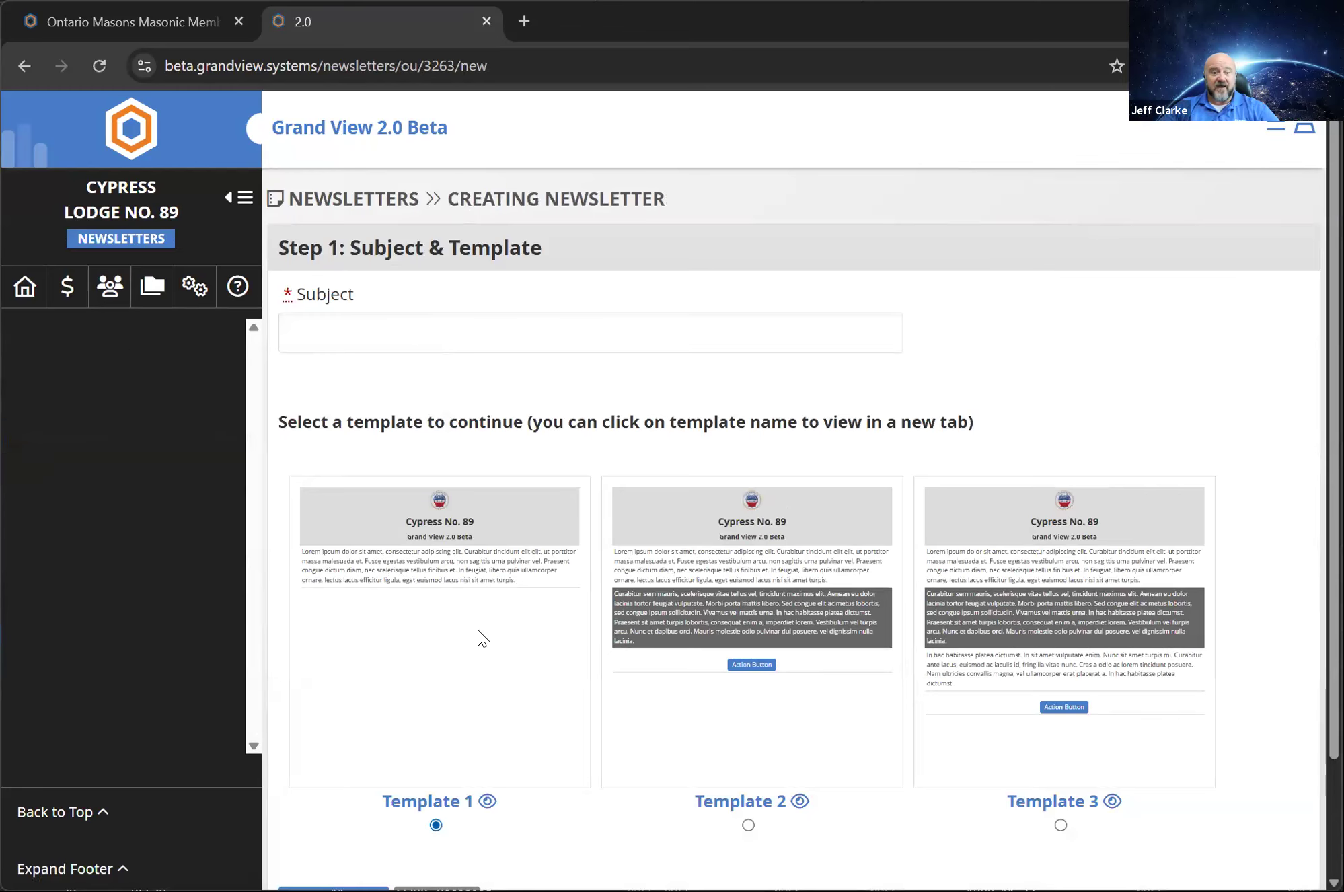
scroll(444, 768, down, 1)
click(334, 872)
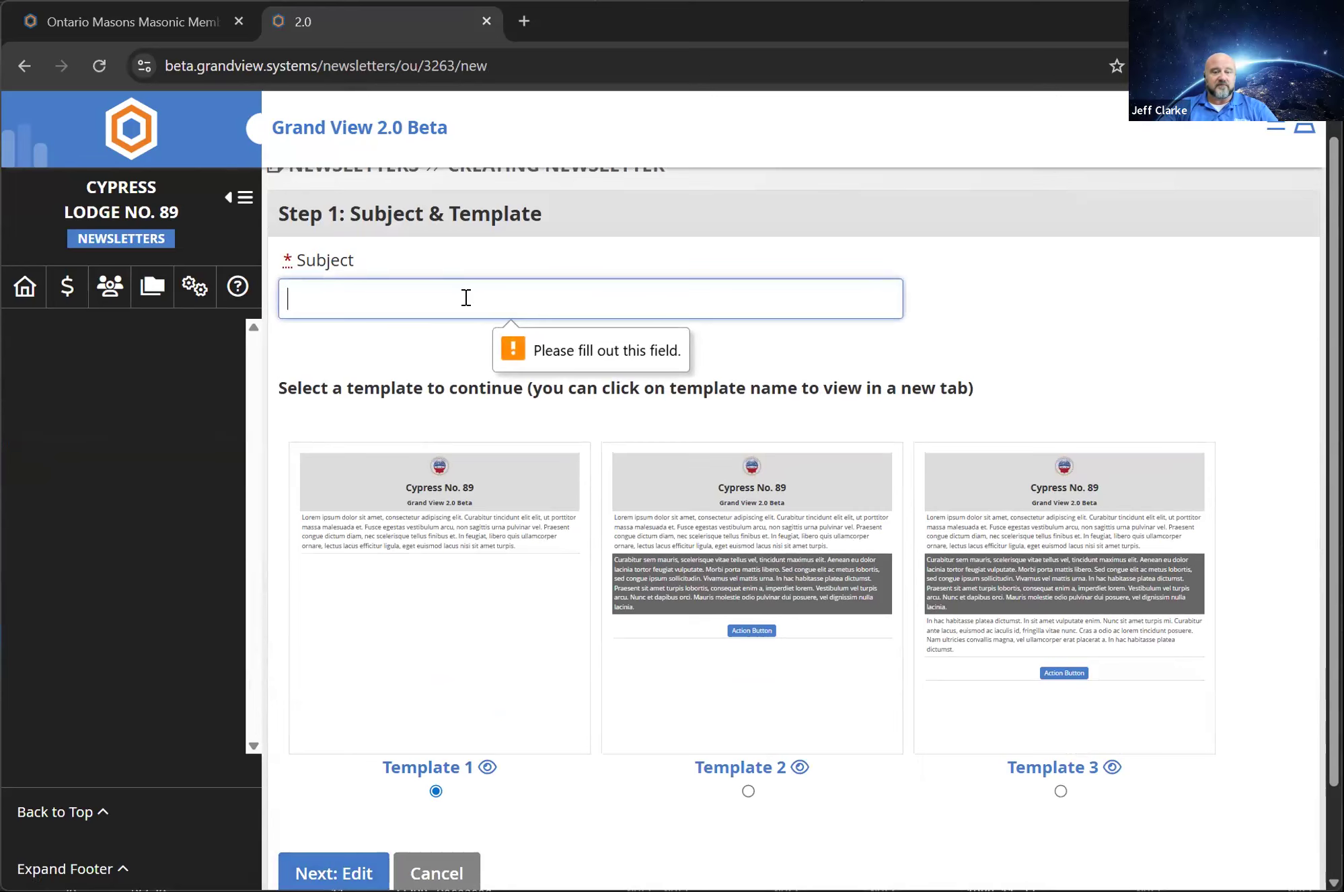
text(This is a test)
scroll(340, 735, down, 2)
click(347, 770)
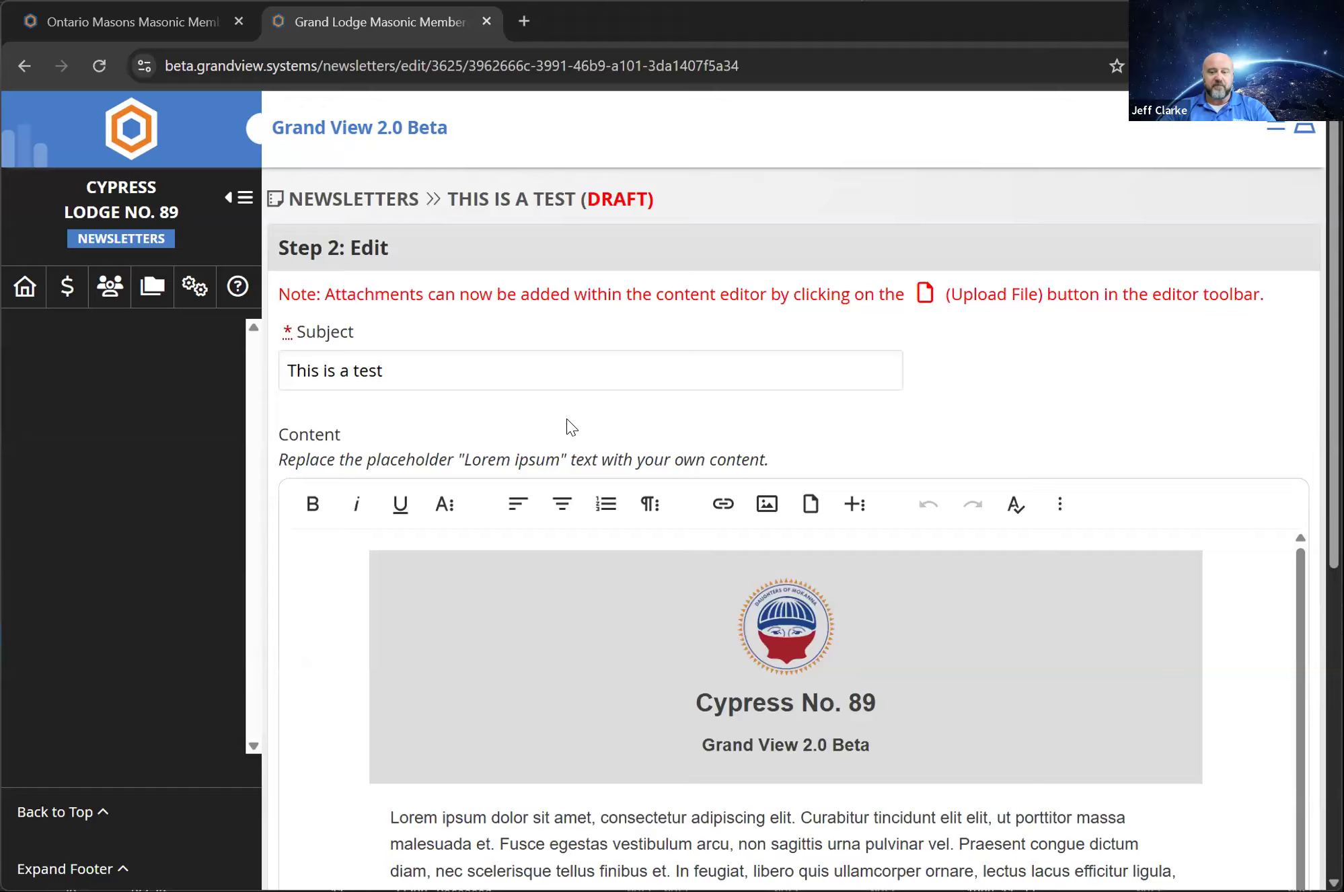
Review the newsletter's header and placeholder text, preview the newsletter, and continue to its publish settings
scroll(572, 423, down, 5)
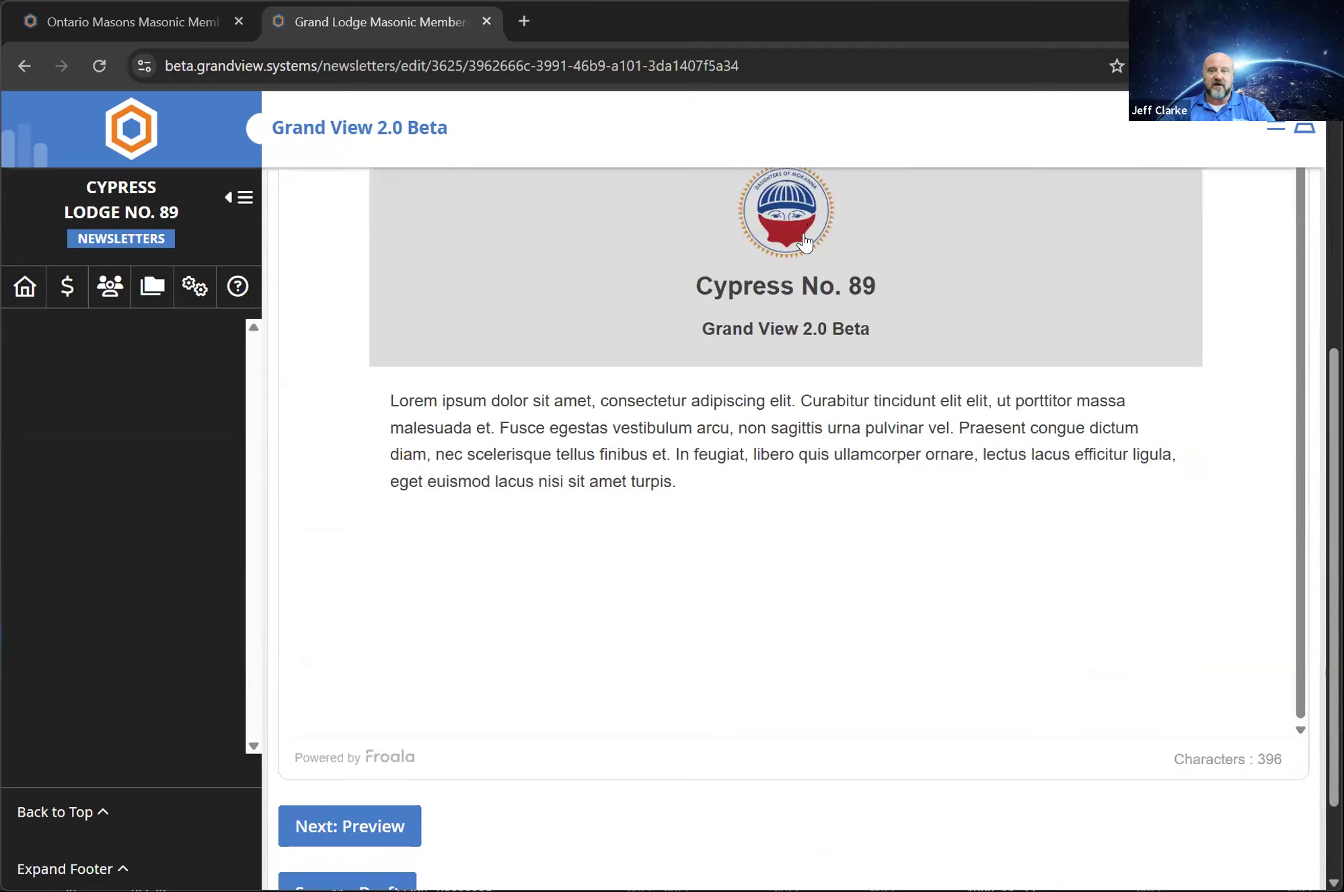
scroll(804, 243, up, 5)
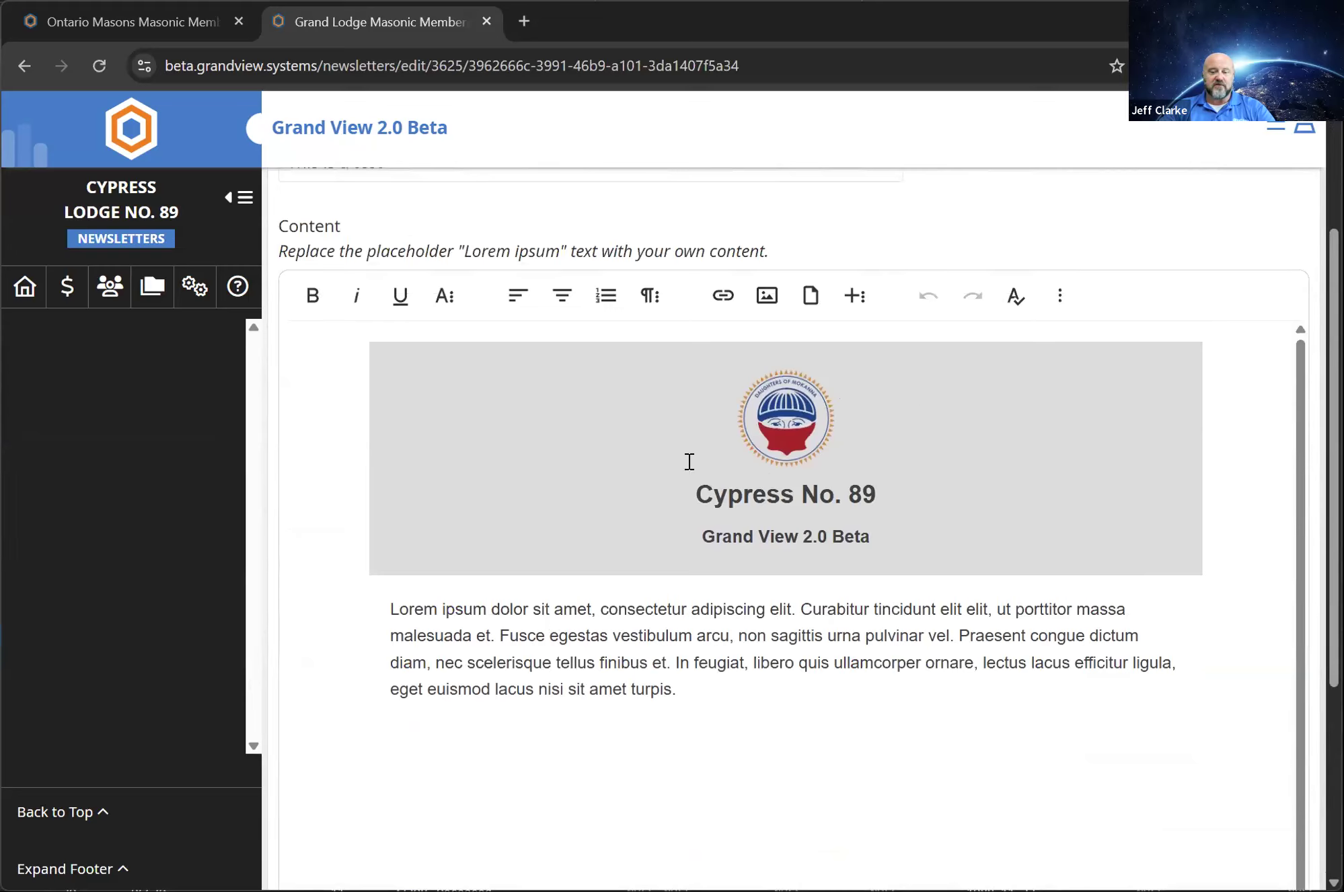
drag(647, 691, 342, 547)
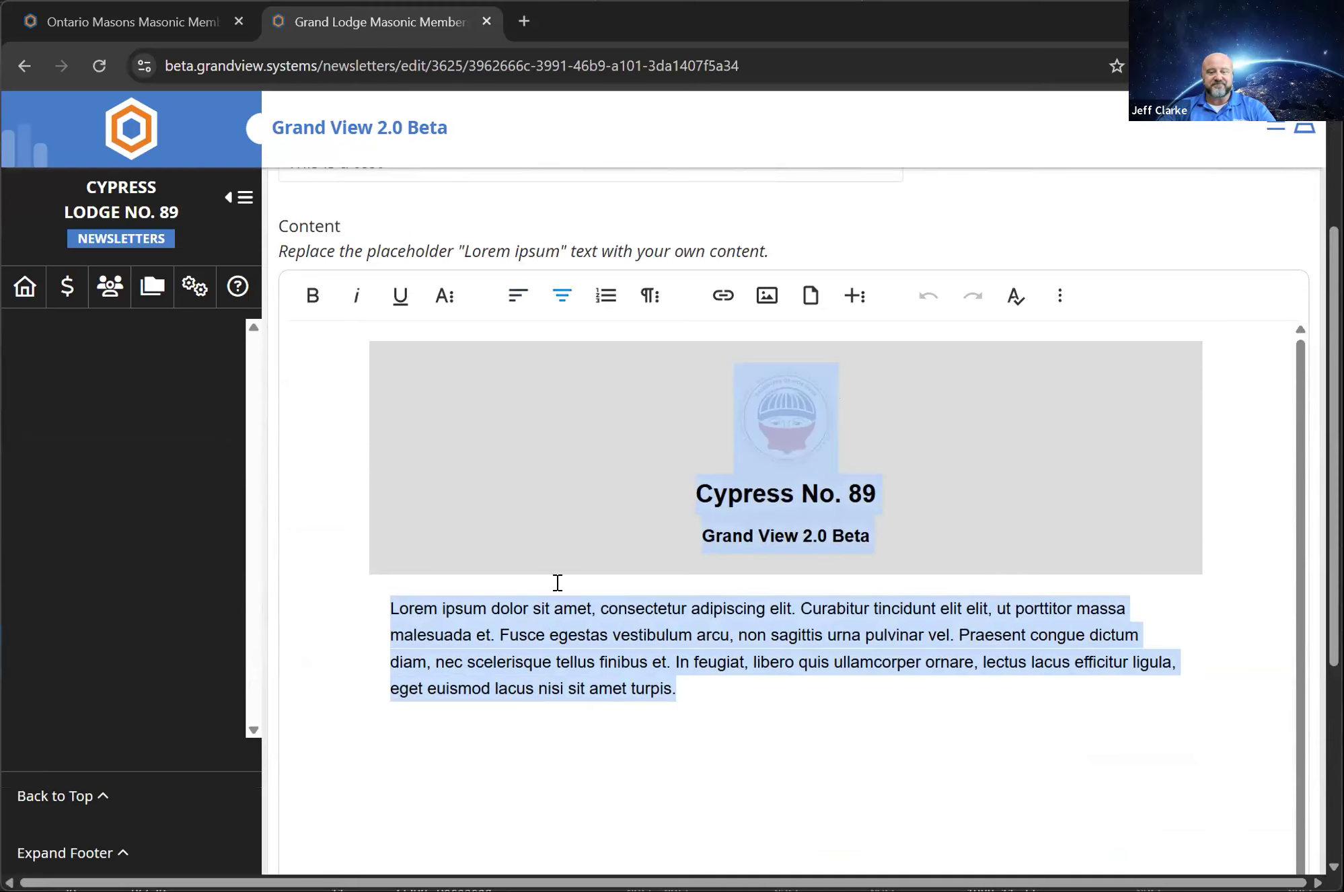
scroll(562, 606, down, 5)
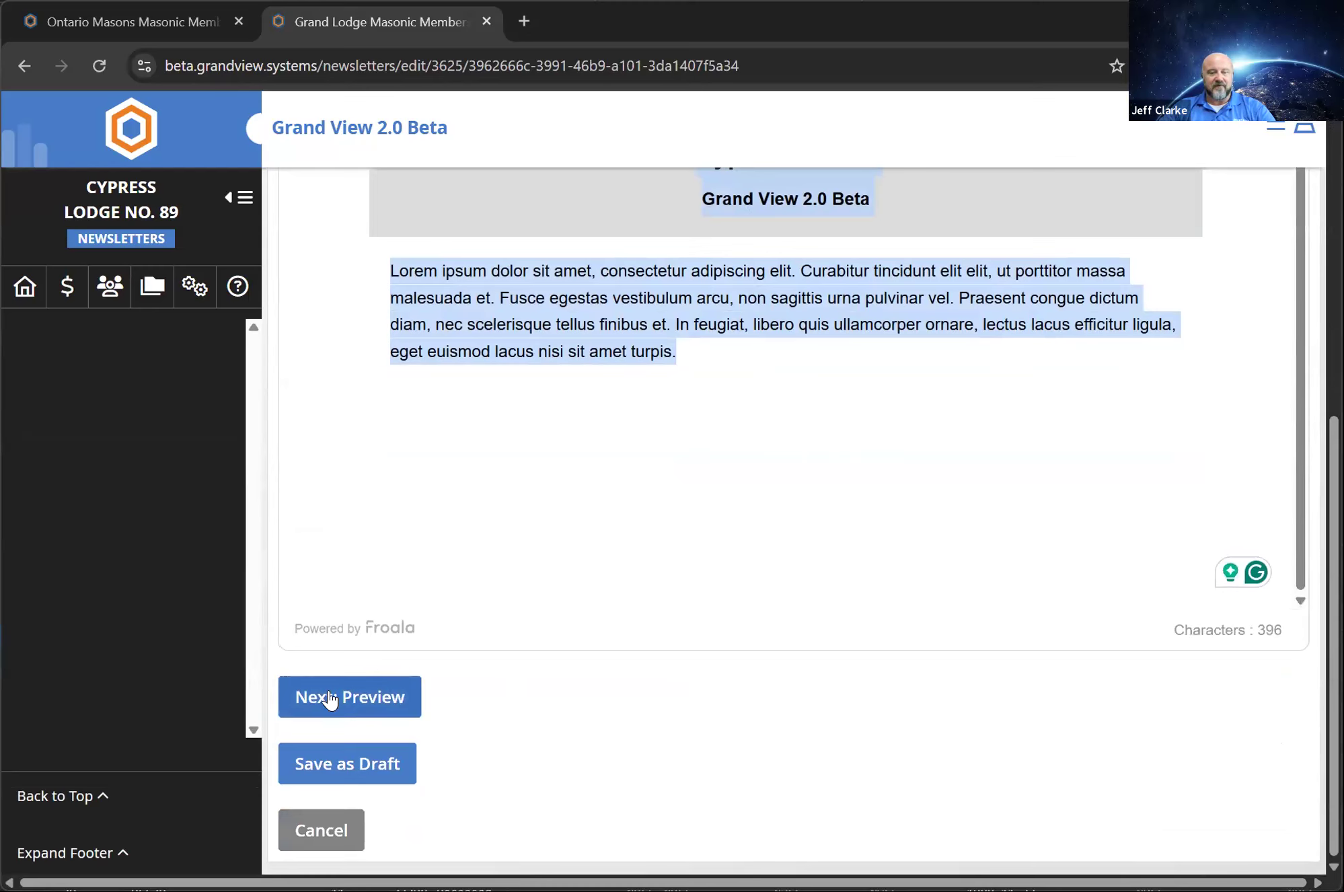
click(329, 700)
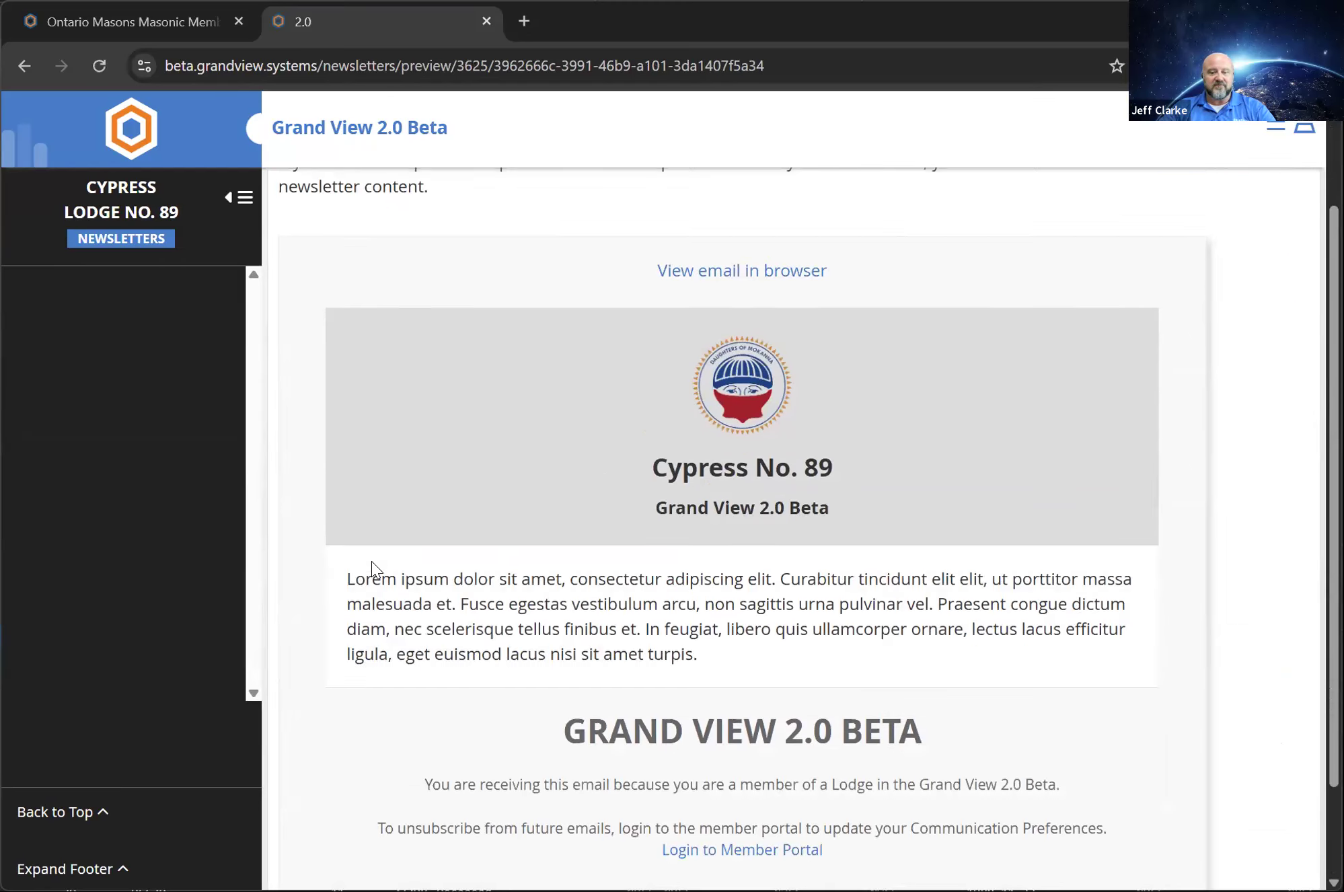
scroll(374, 568, down, 2)
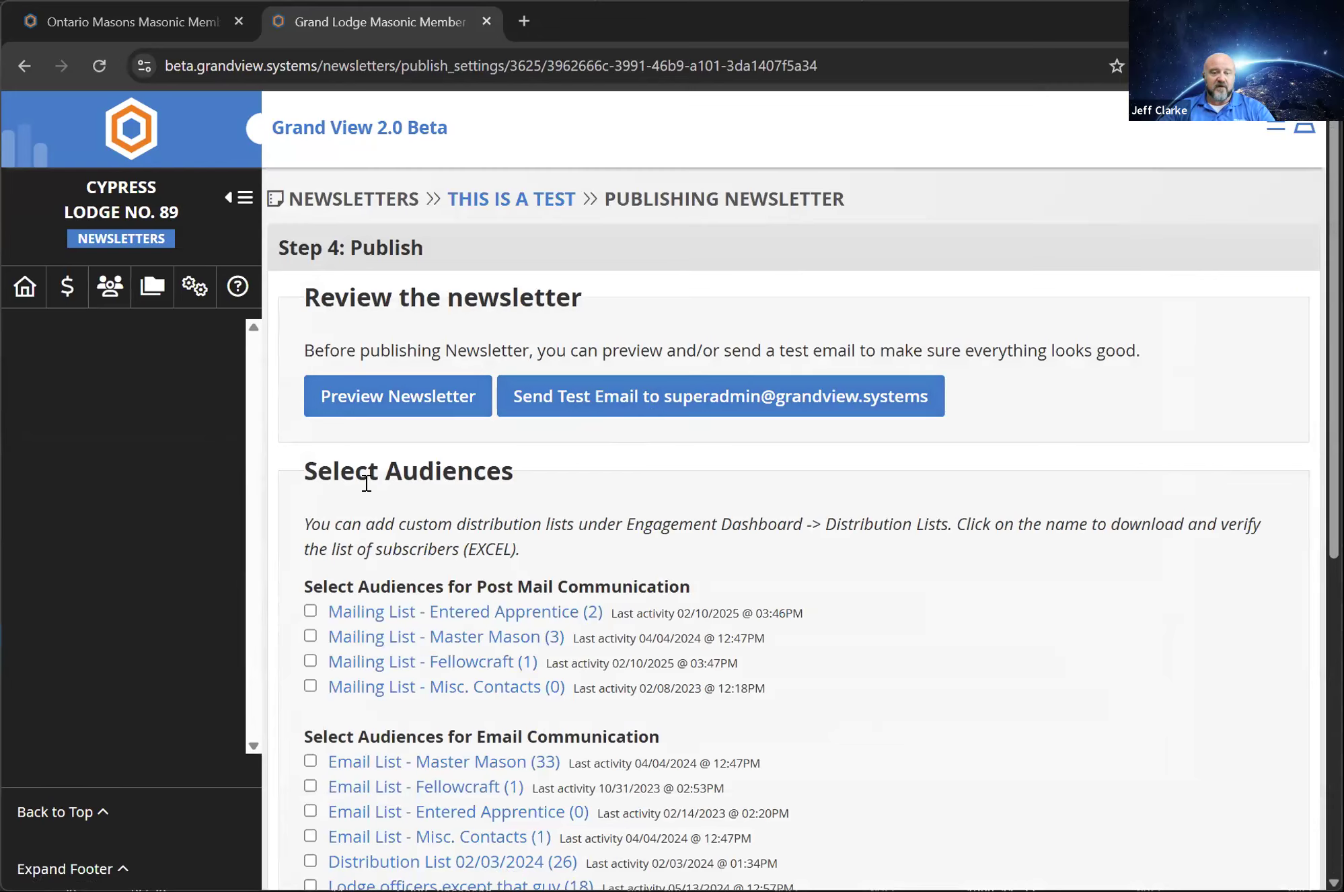
Choose the Master Mason, Entered Apprentice and Fellowcraft mailing lists as the newsletter's post mail audiences
click(310, 636)
click(311, 612)
click(310, 661)
Examine the email audiences and publishing options, view the scheduled publish date and time settings, and return to the publish settings
scroll(478, 303, down, 5)
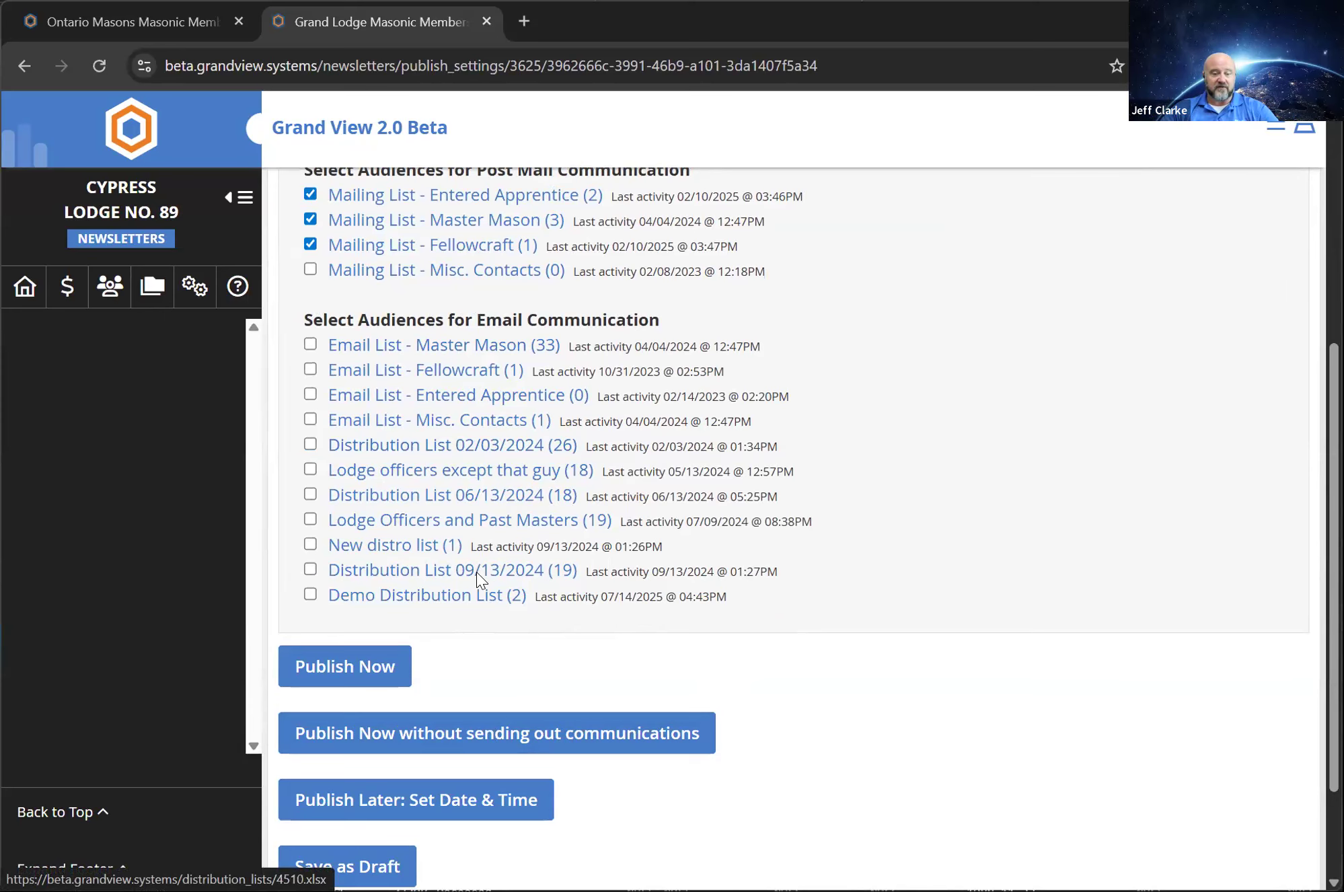
scroll(232, 665, up, 1)
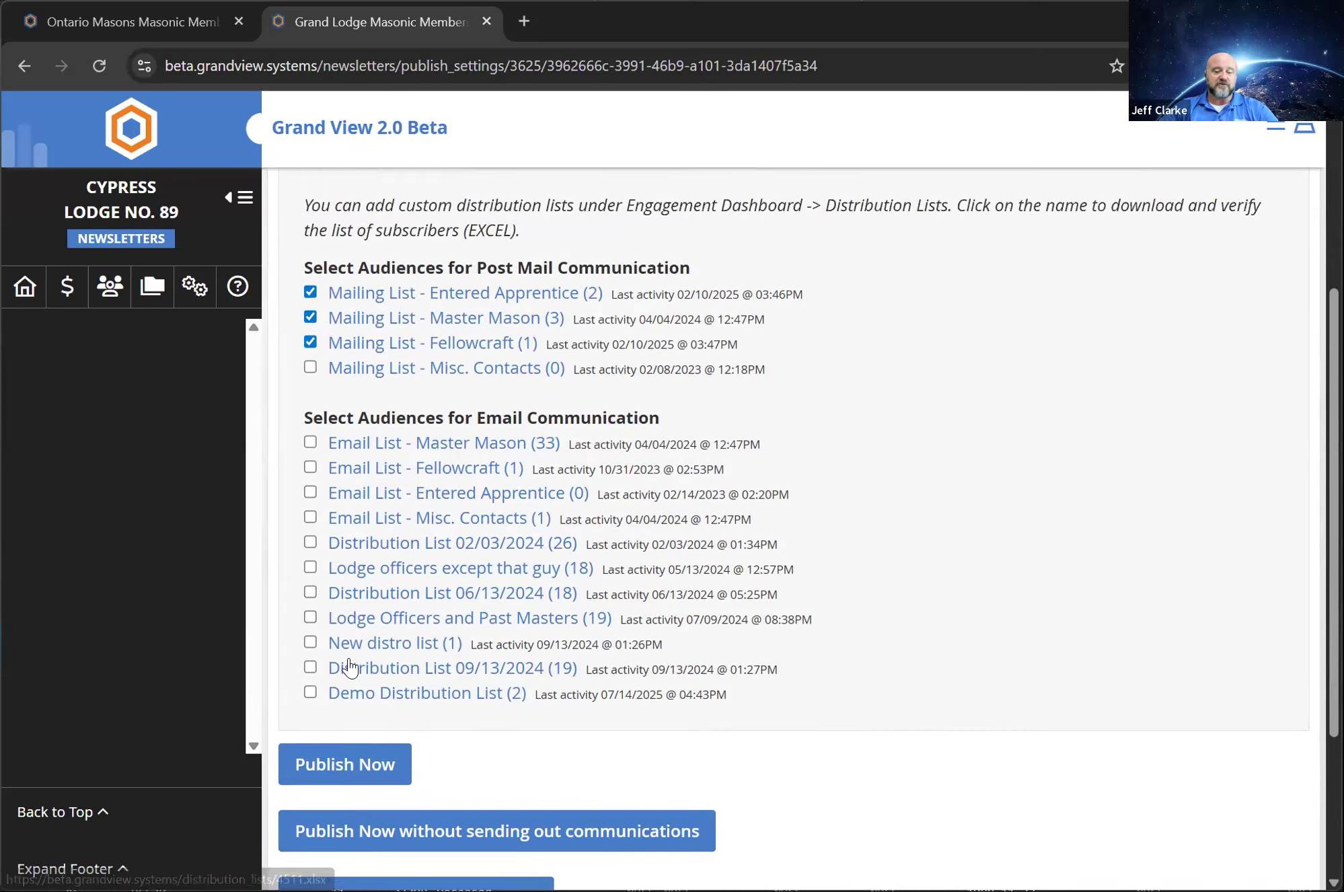
scroll(374, 753, down, 3)
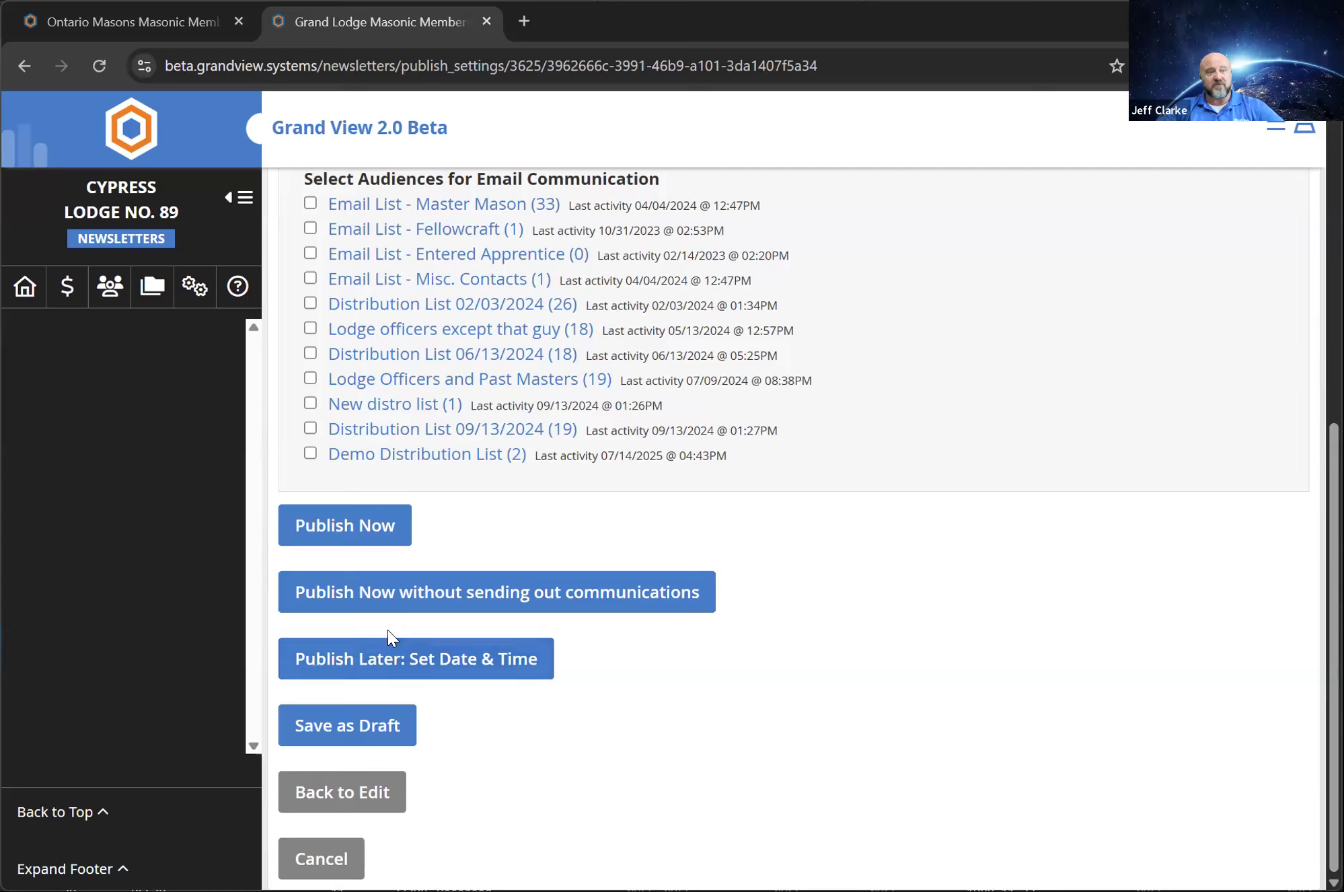
click(370, 659)
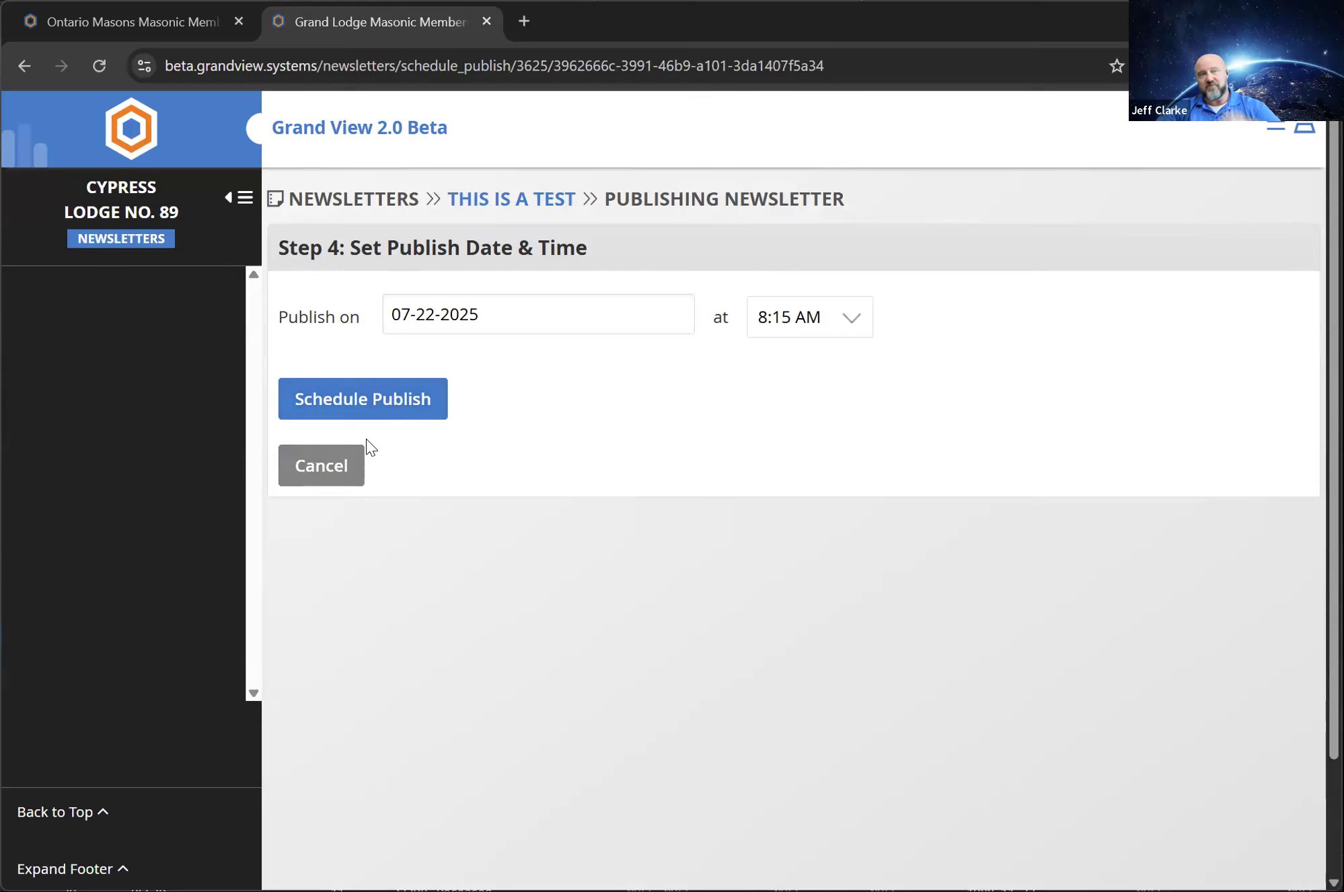
click(20, 64)
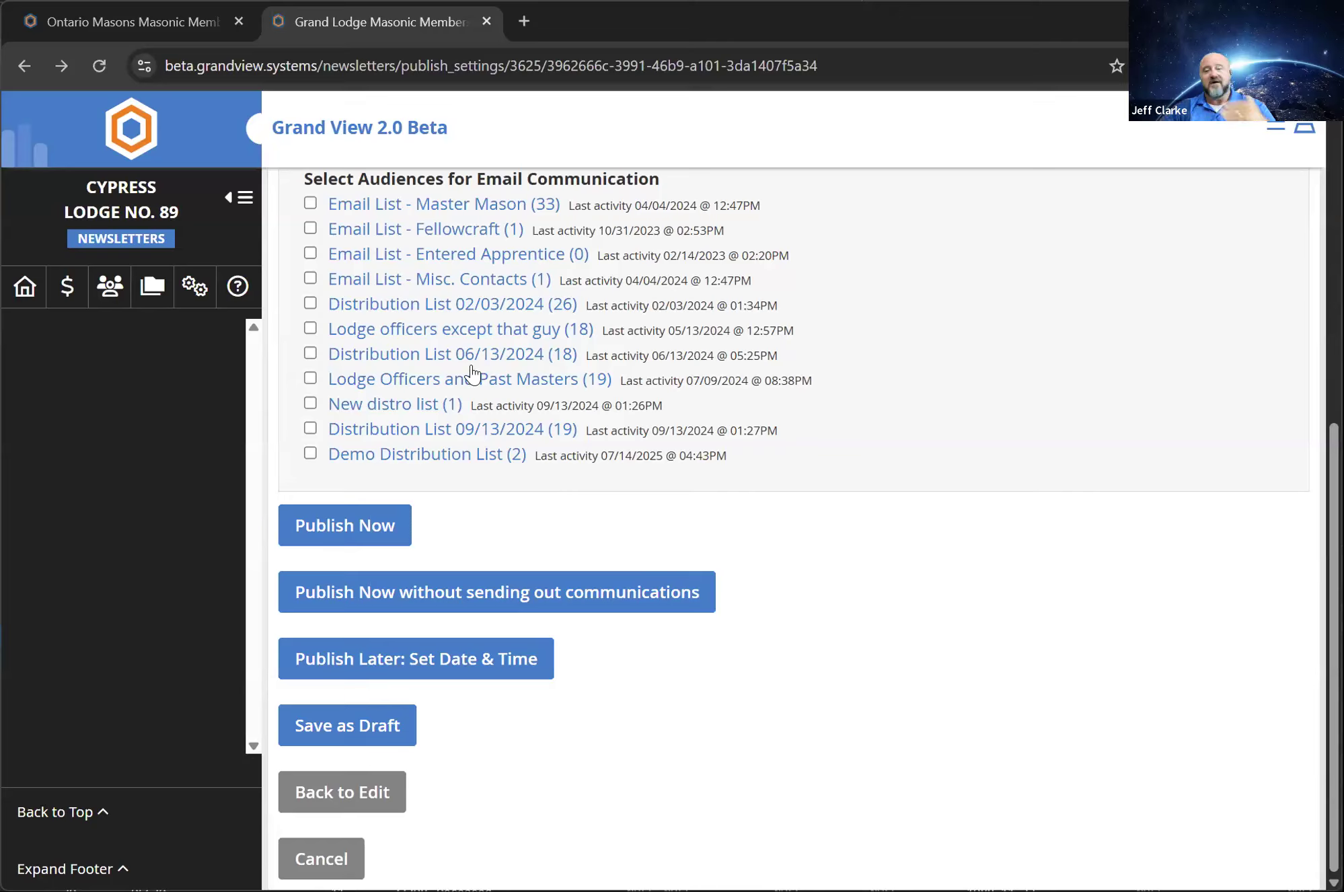
scroll(516, 489, up, 1)
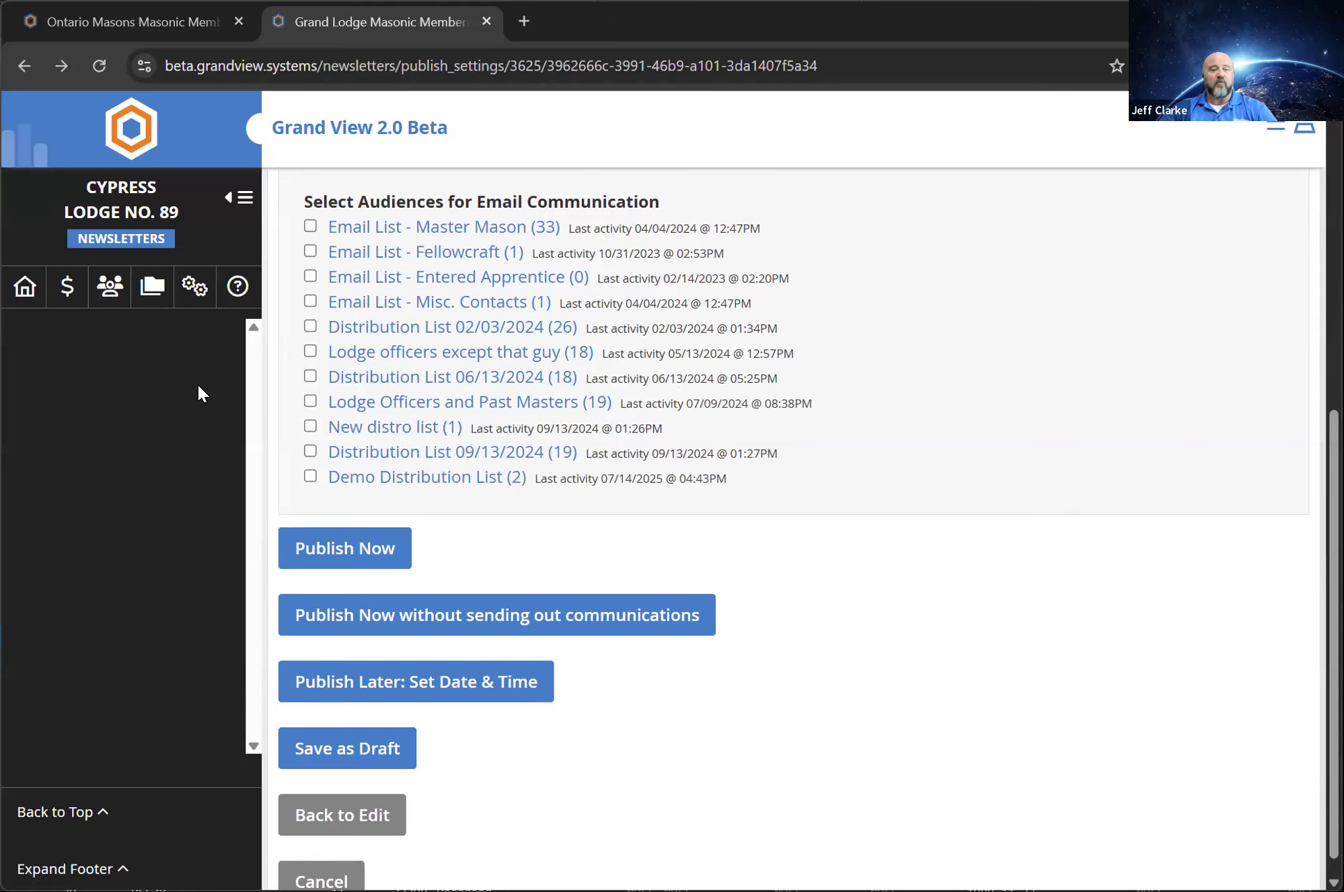
scroll(359, 387, up, 8)
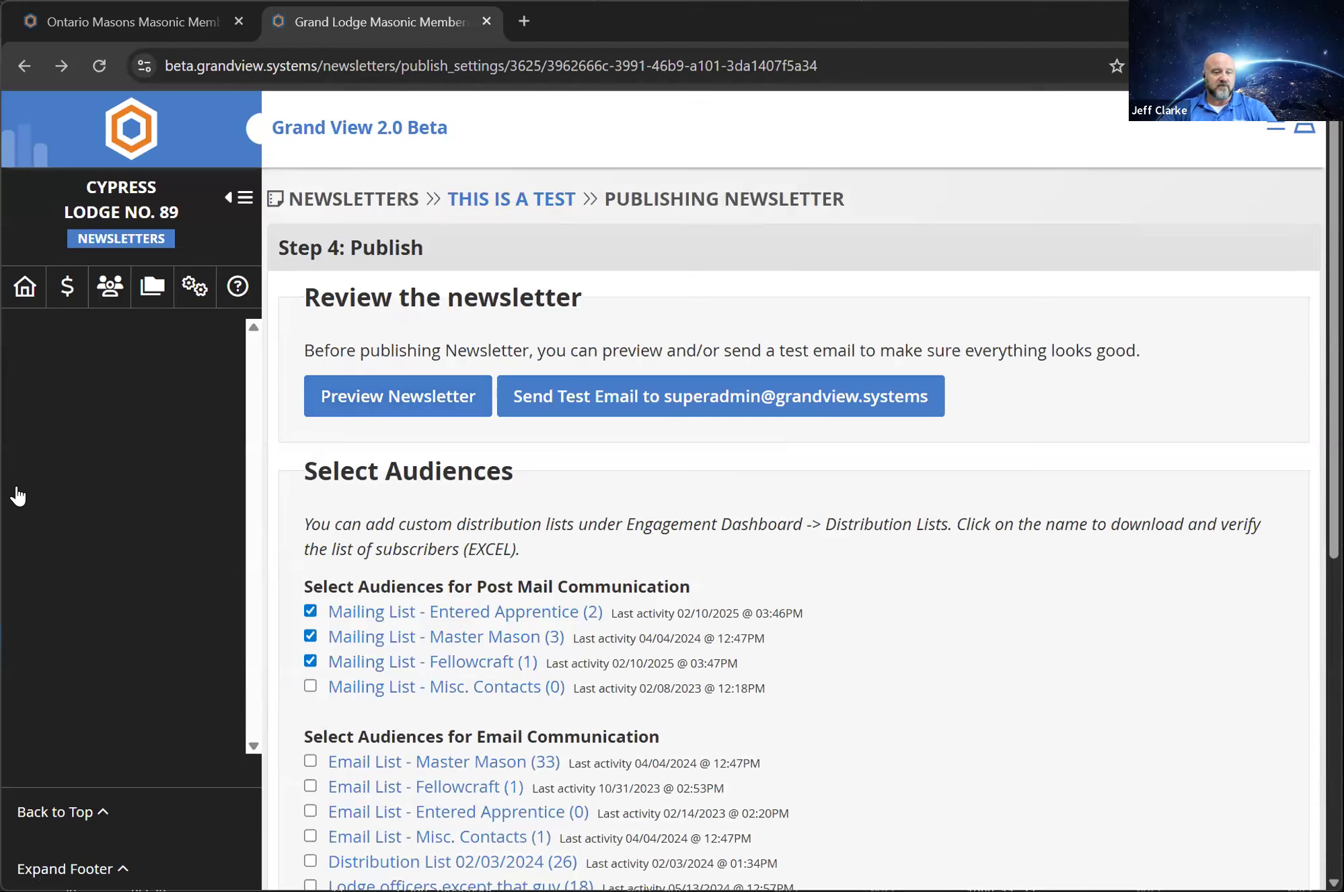
Open the scheduled "Pancake Breakfast This Saturday!" newsletter created 11/11/2024 from the newsletters list and view its analytics
click(82, 513)
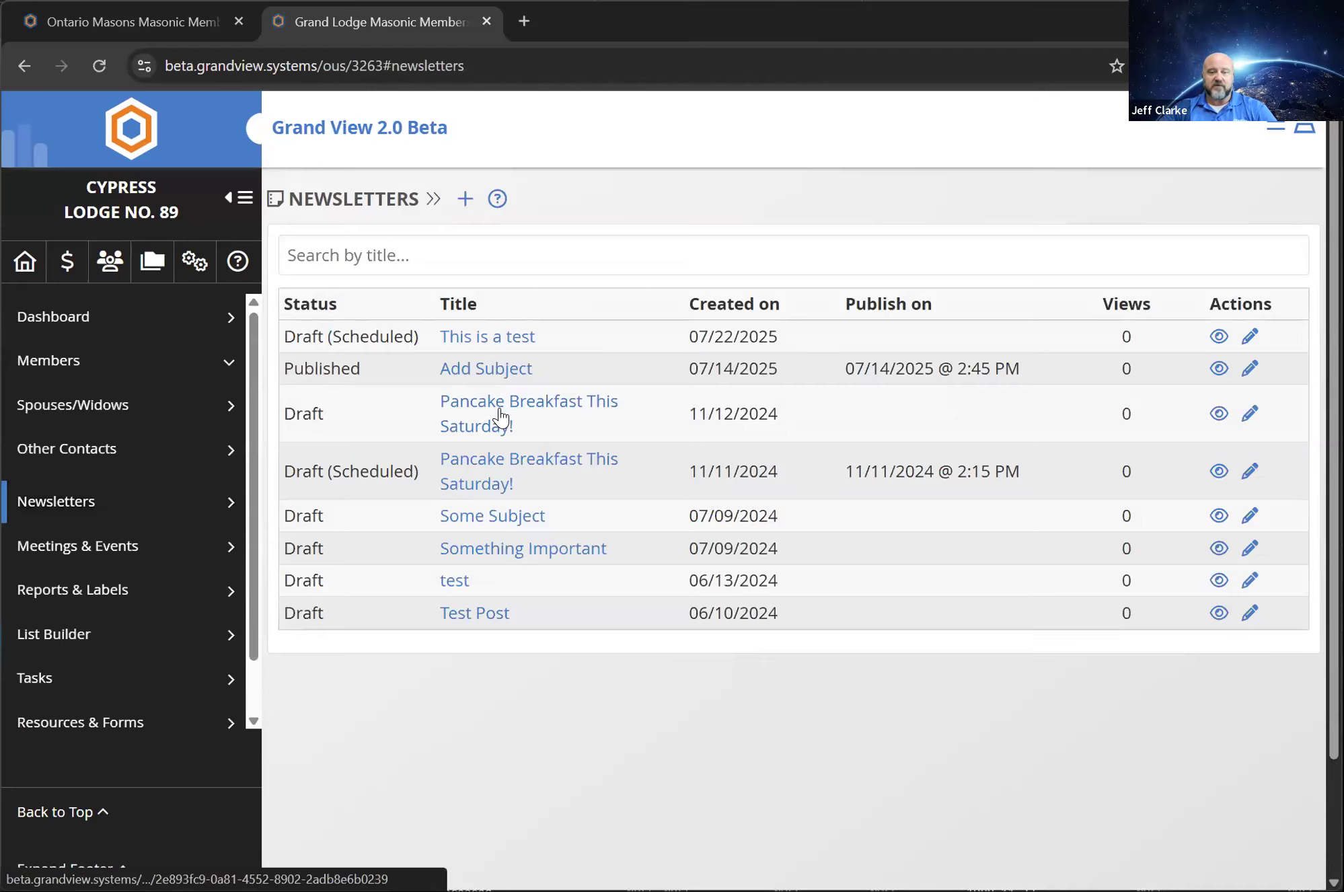
click(496, 476)
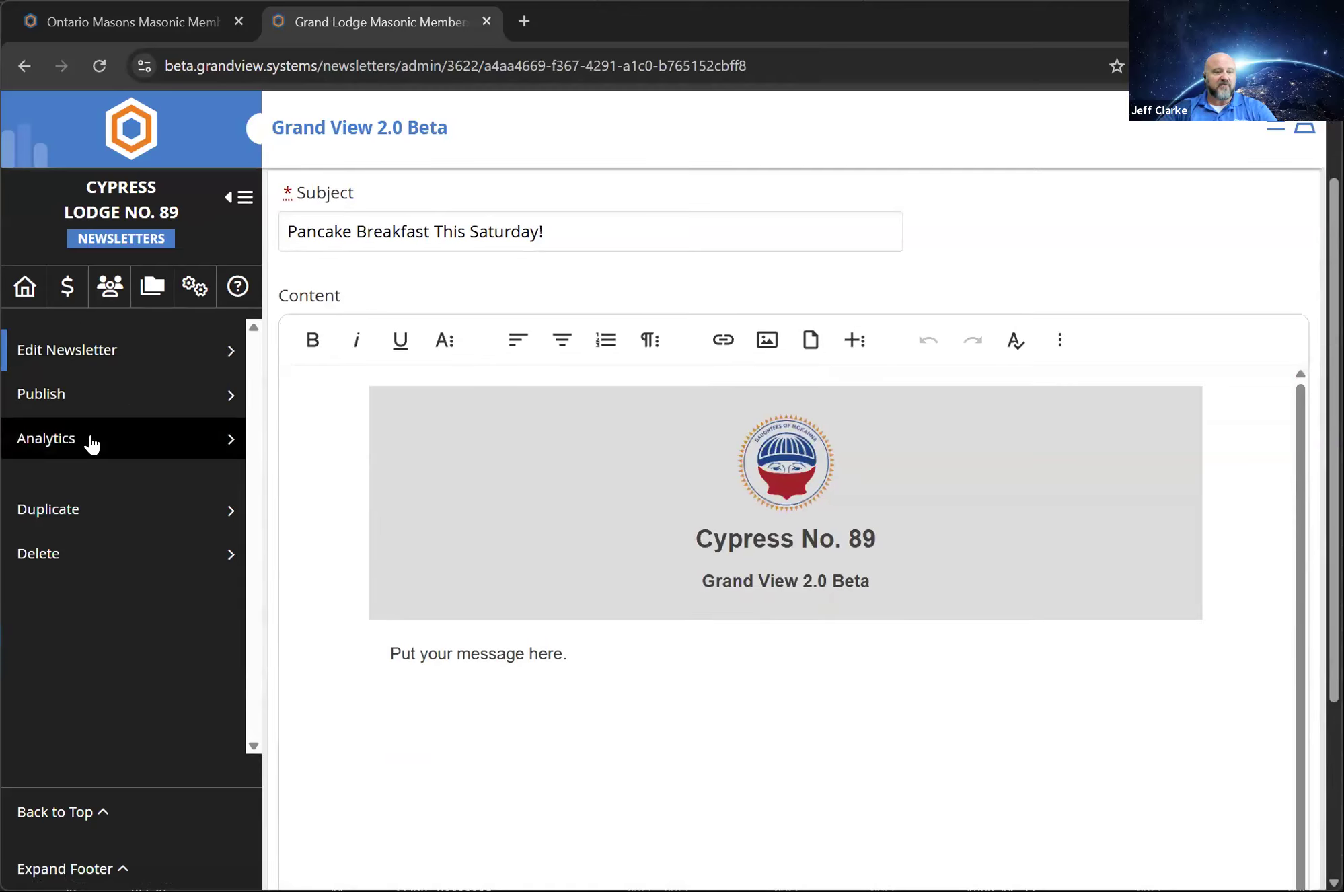
click(90, 441)
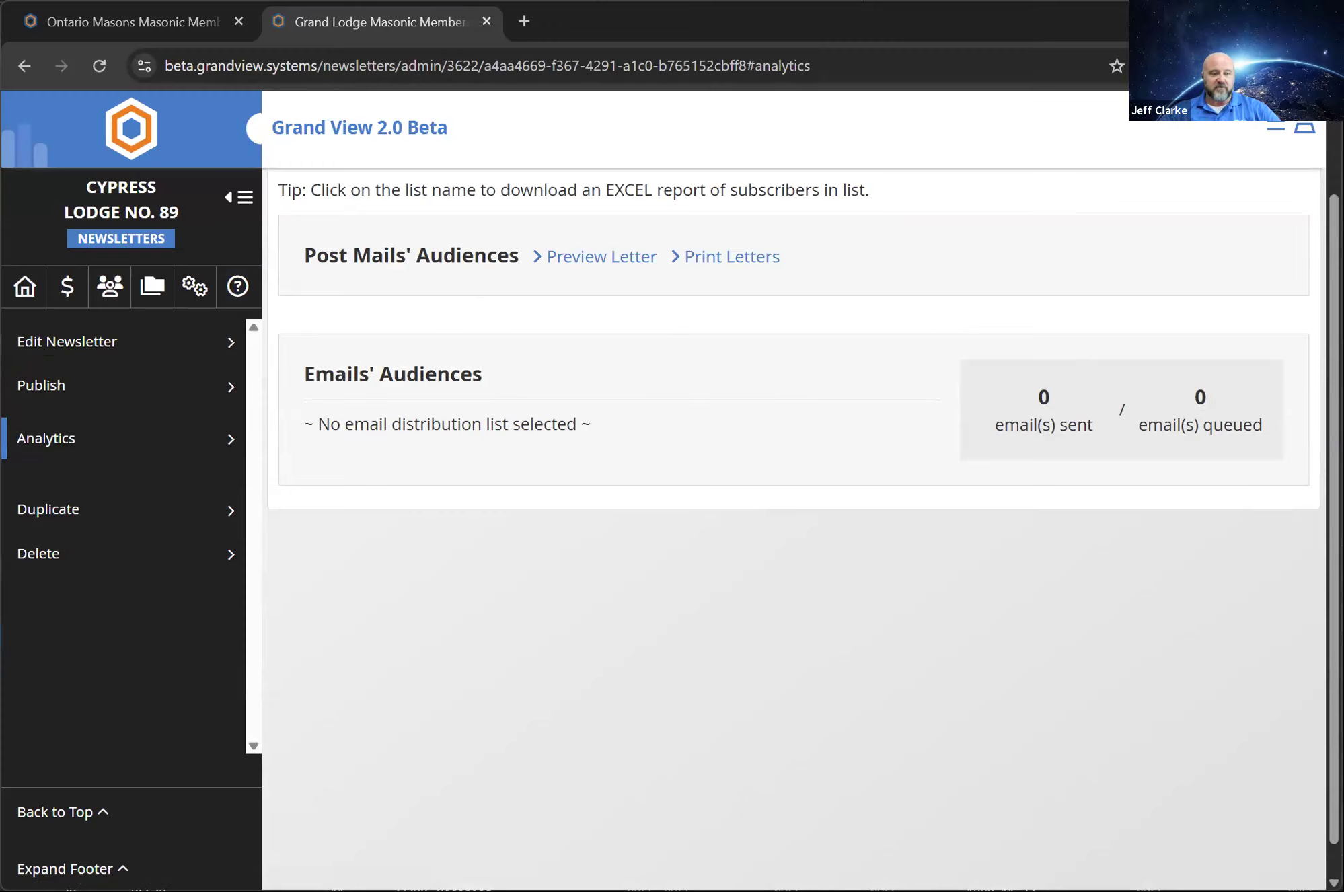
Return to the lodge home page and open the meetings and events page
click(21, 291)
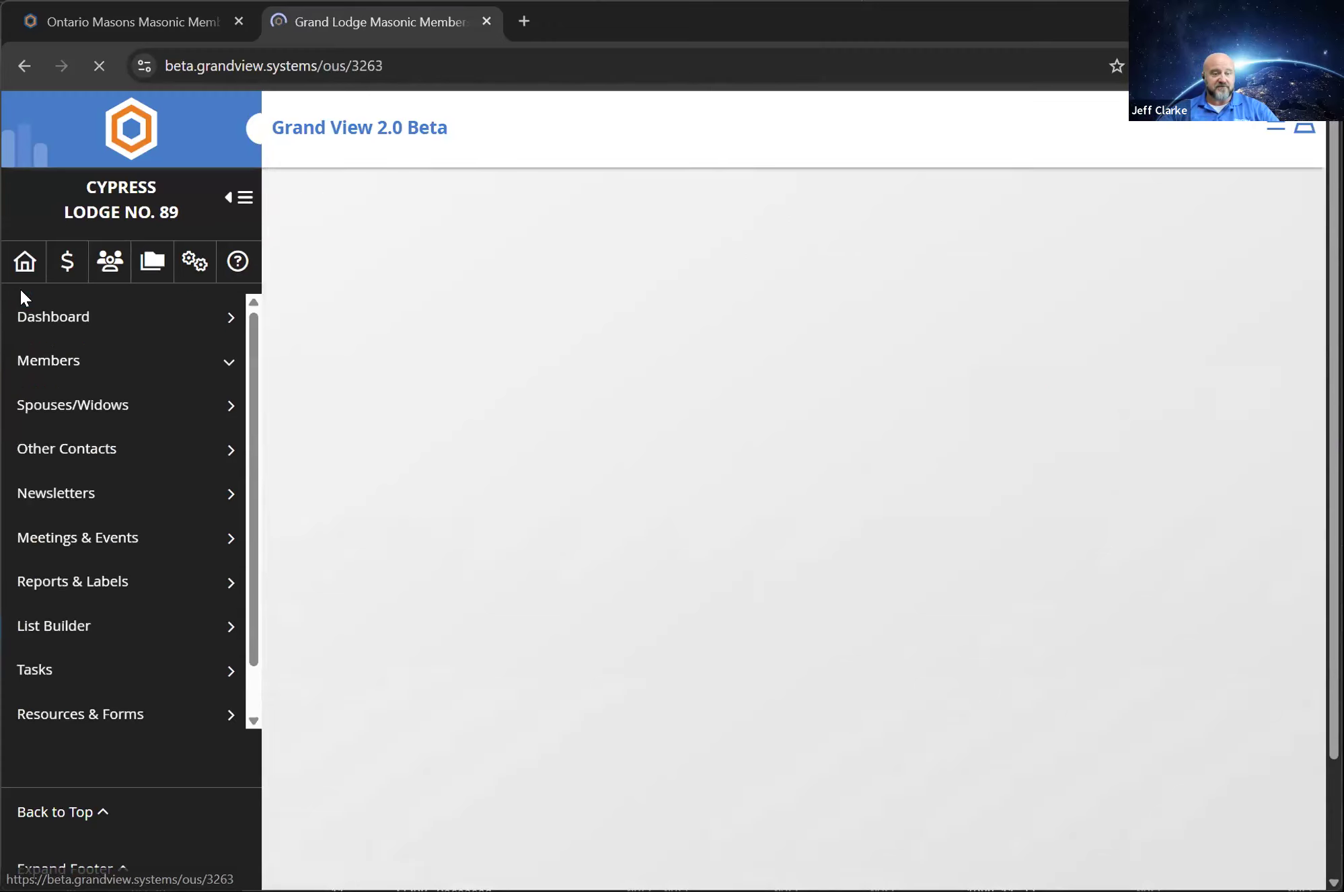
click(117, 547)
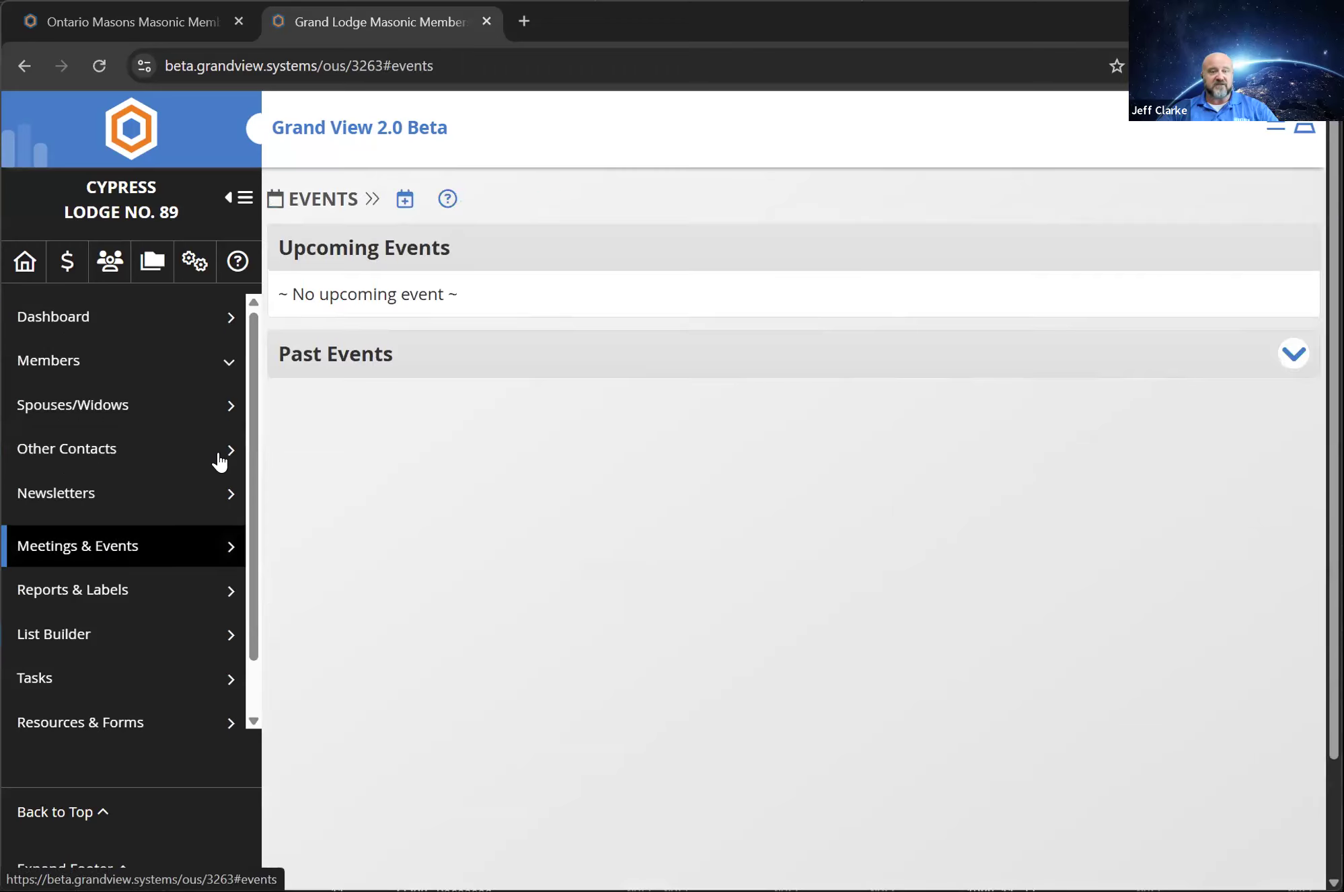
click(403, 200)
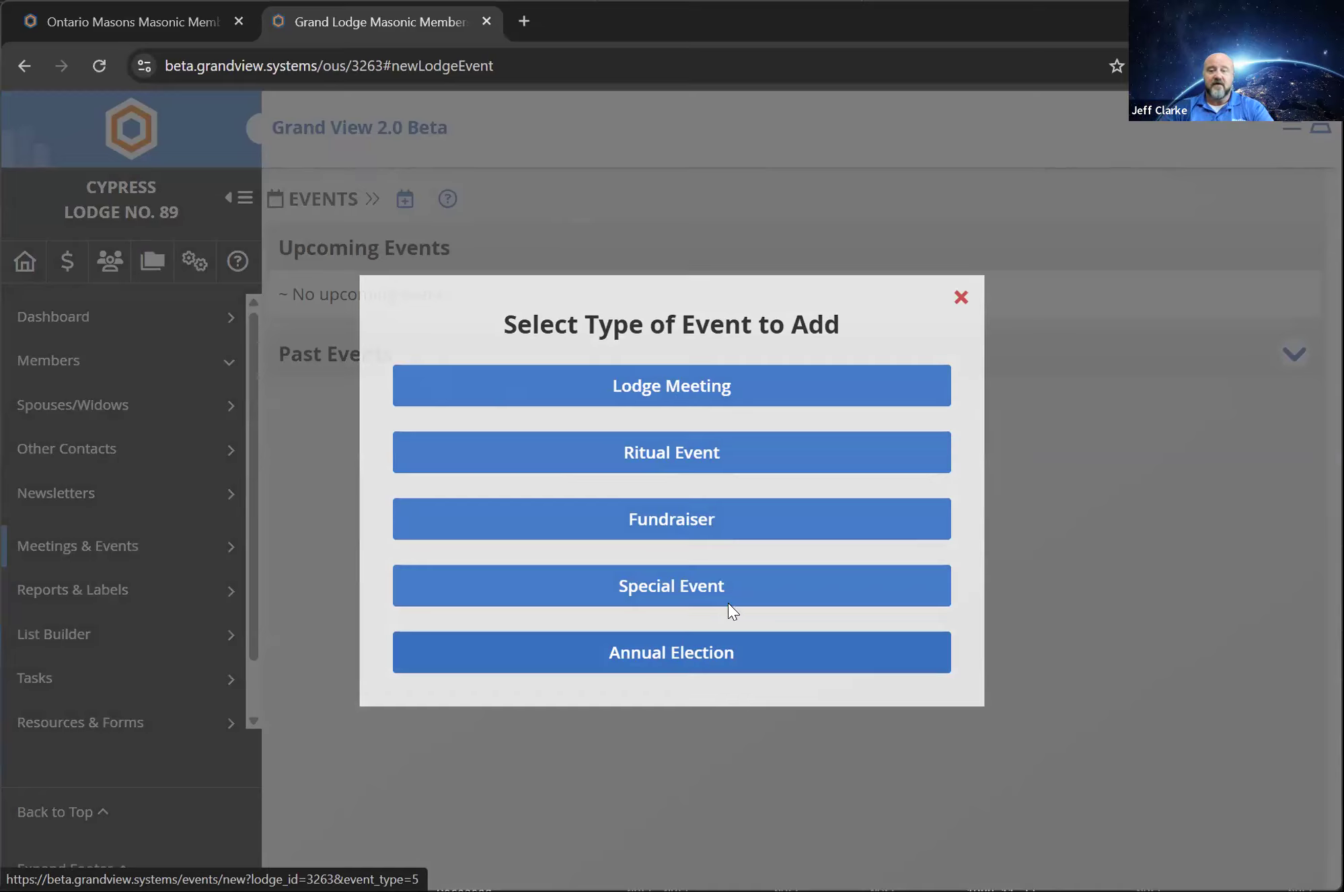
click(654, 392)
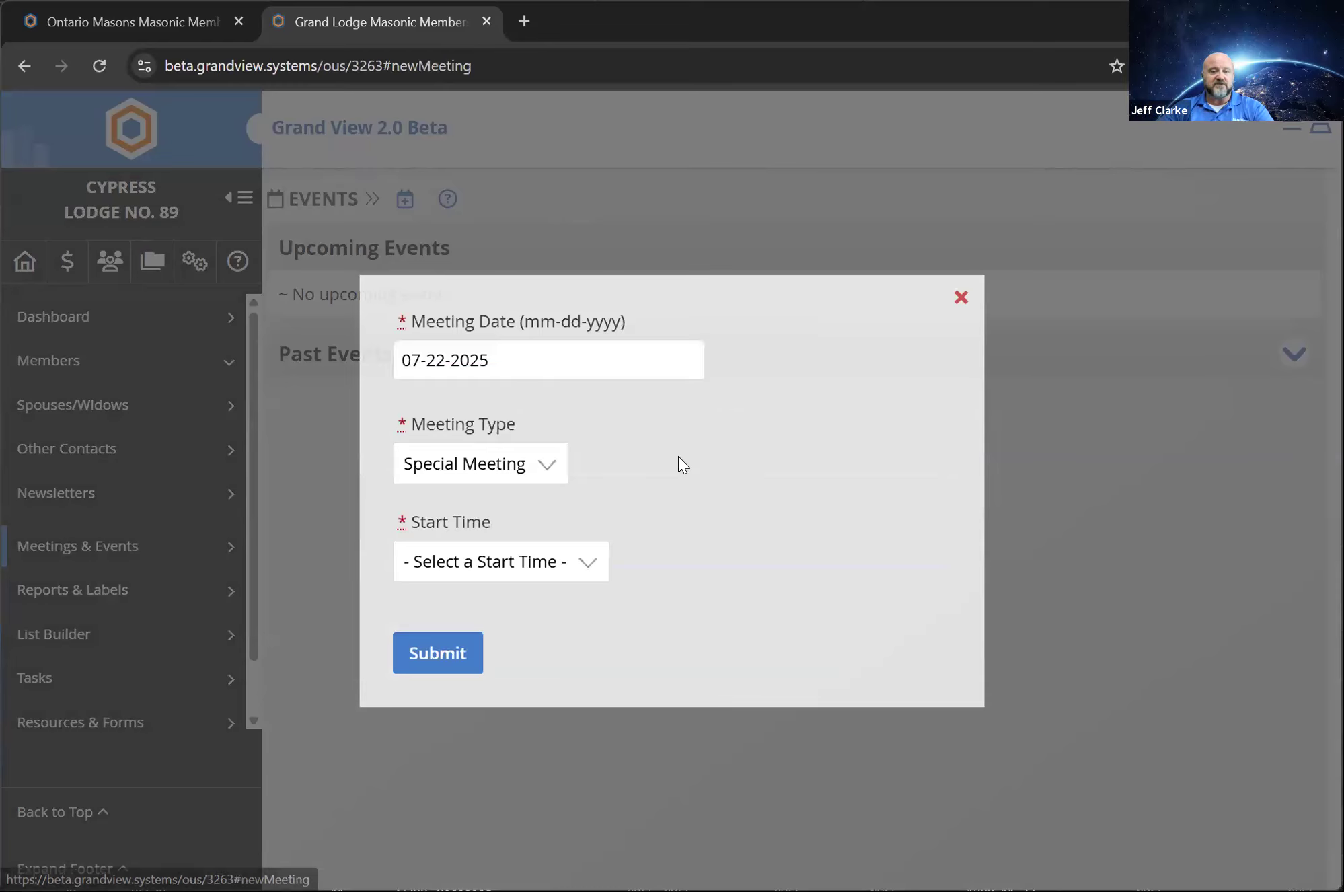
click(517, 358)
click(994, 464)
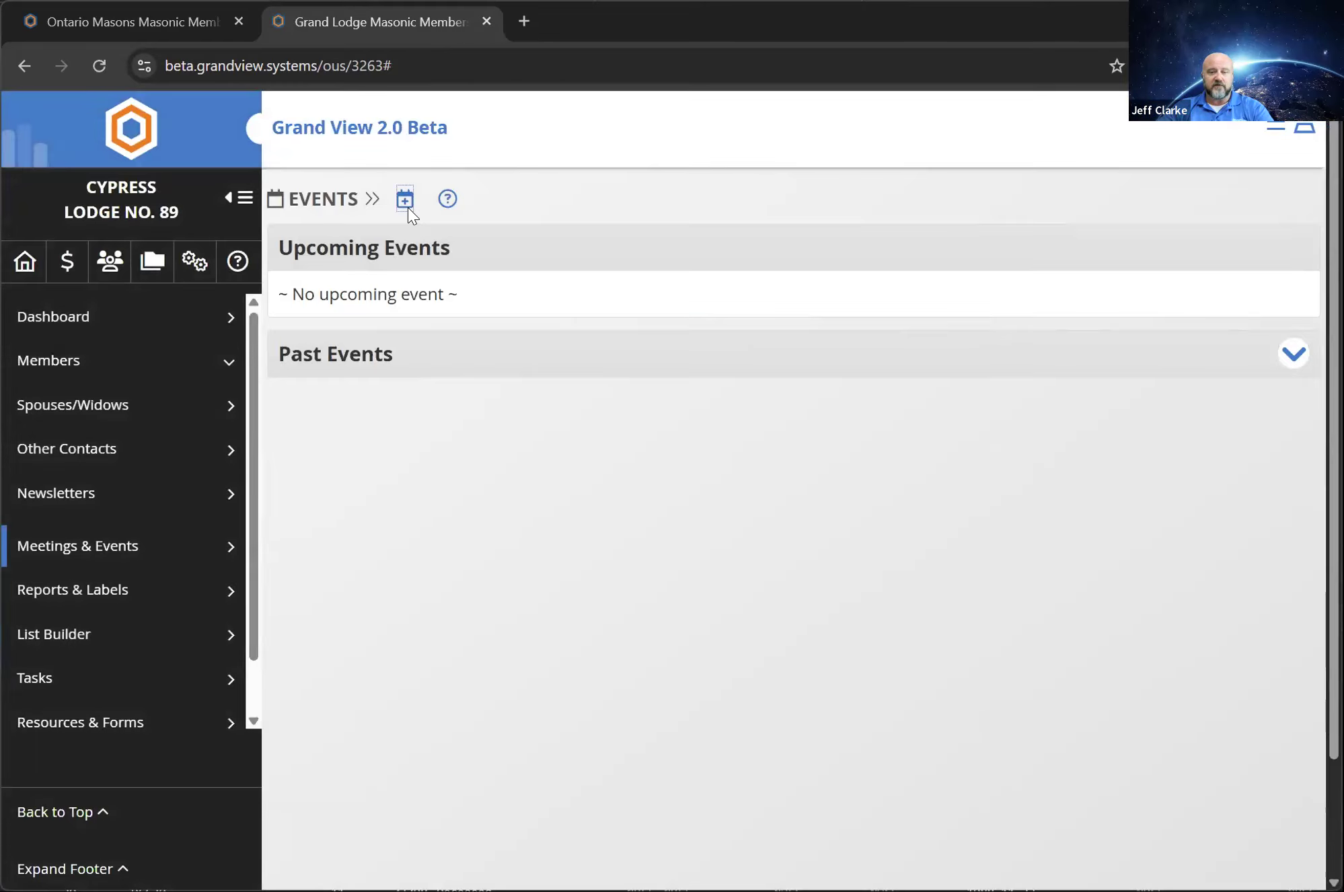
Add a lodge meeting dated 07-22-2025 with the type Stated Meeting and a 6:15 PM start time
click(407, 203)
click(717, 385)
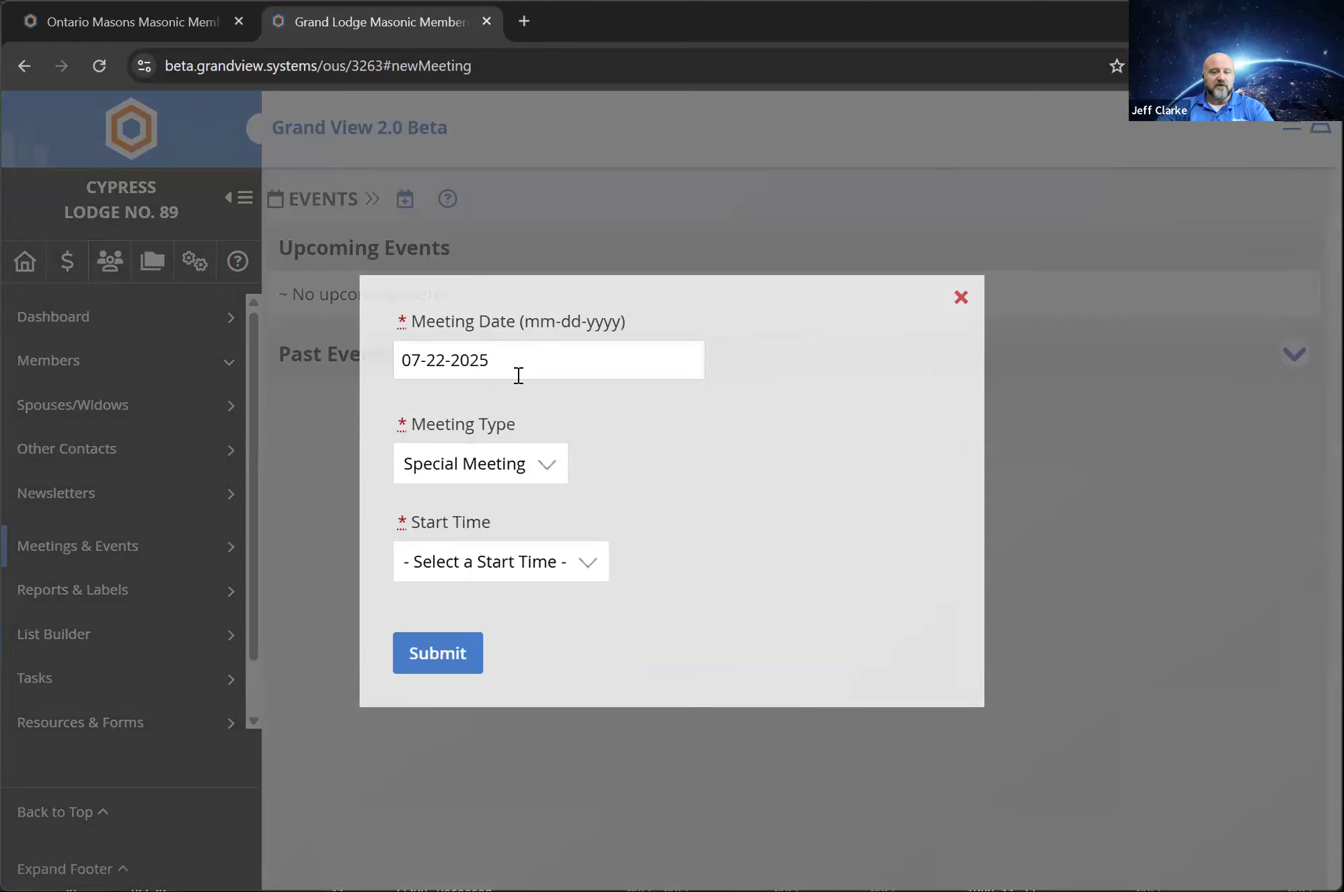
click(549, 475)
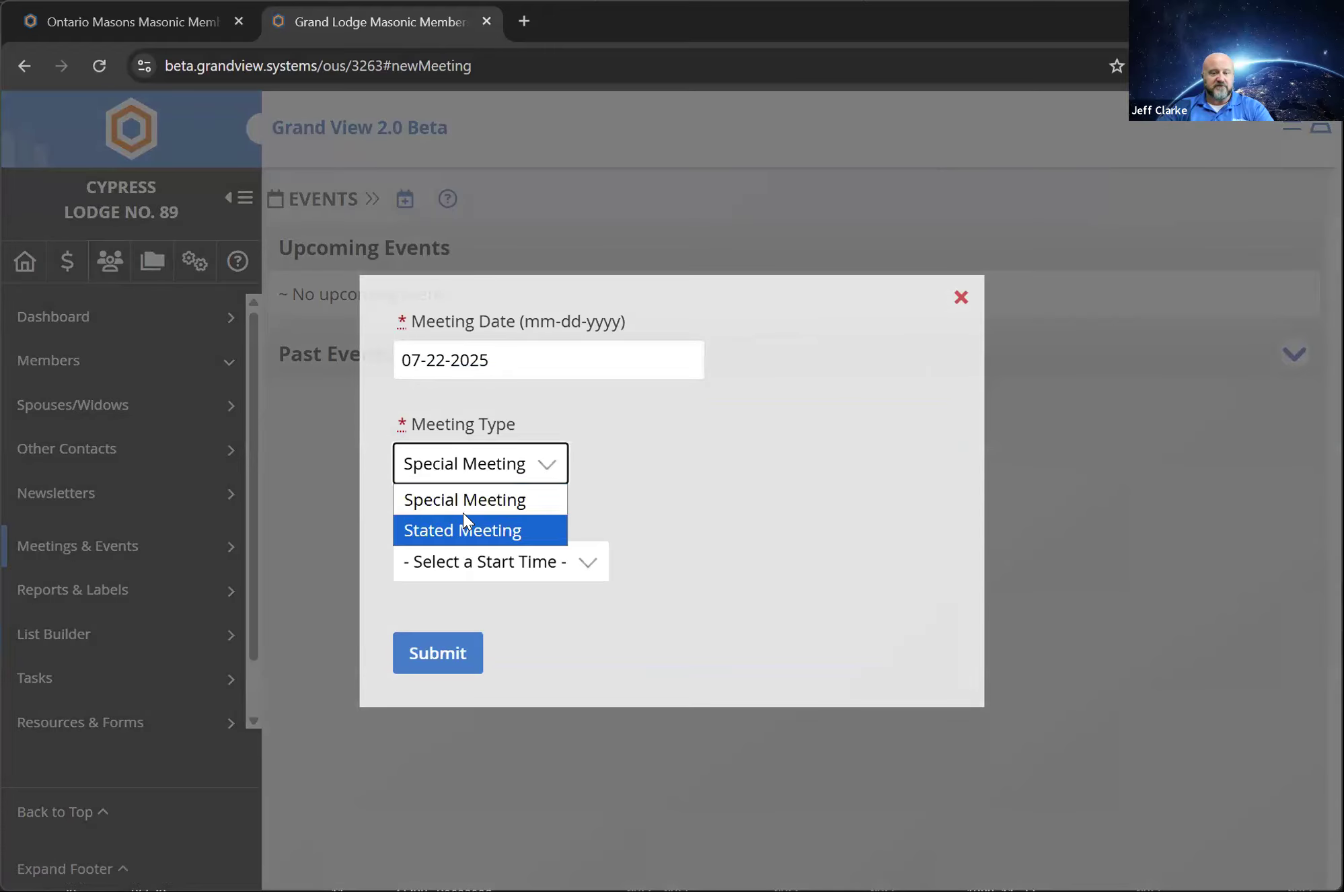
click(498, 579)
scroll(542, 350, down, 5)
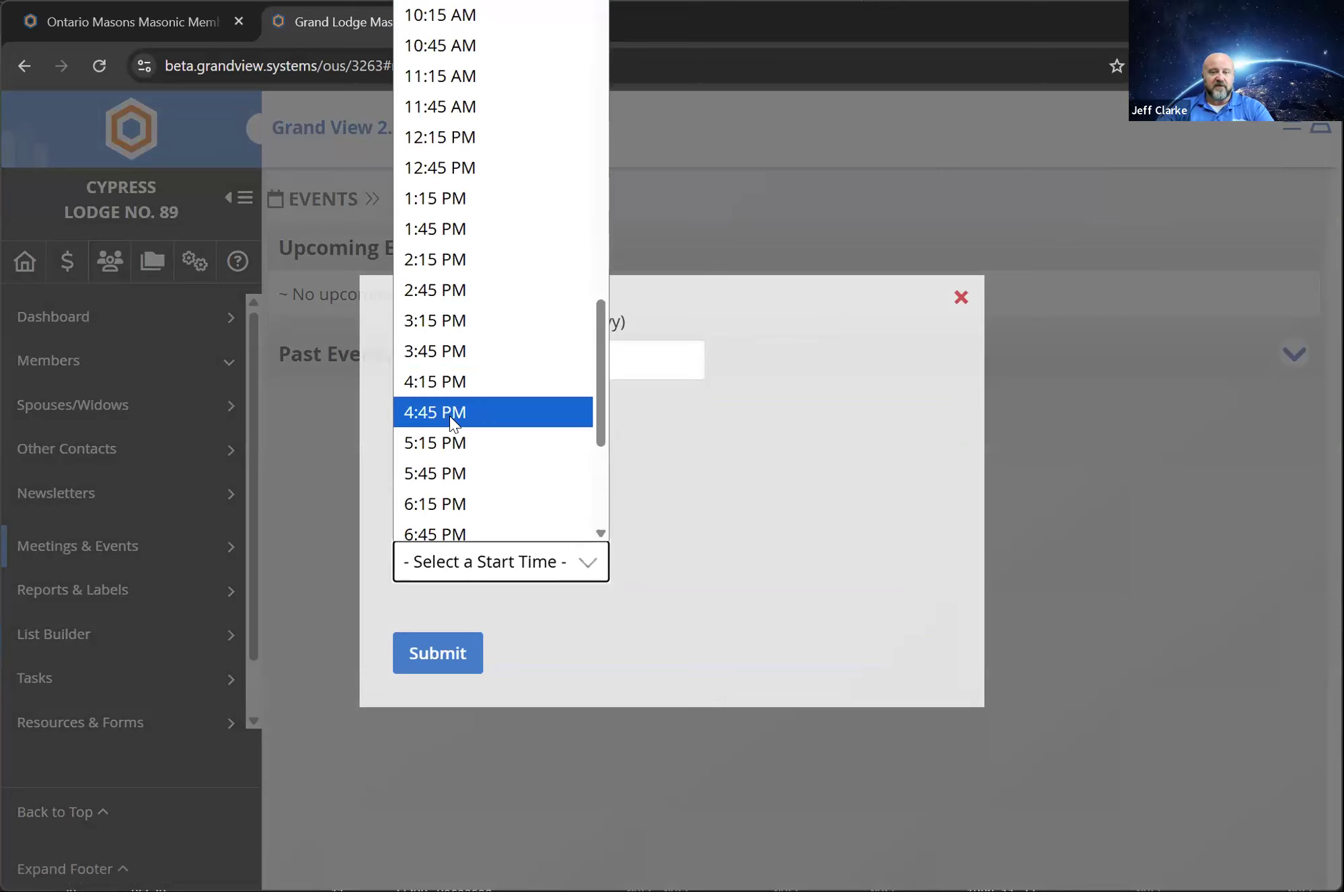
scroll(464, 414, down, 5)
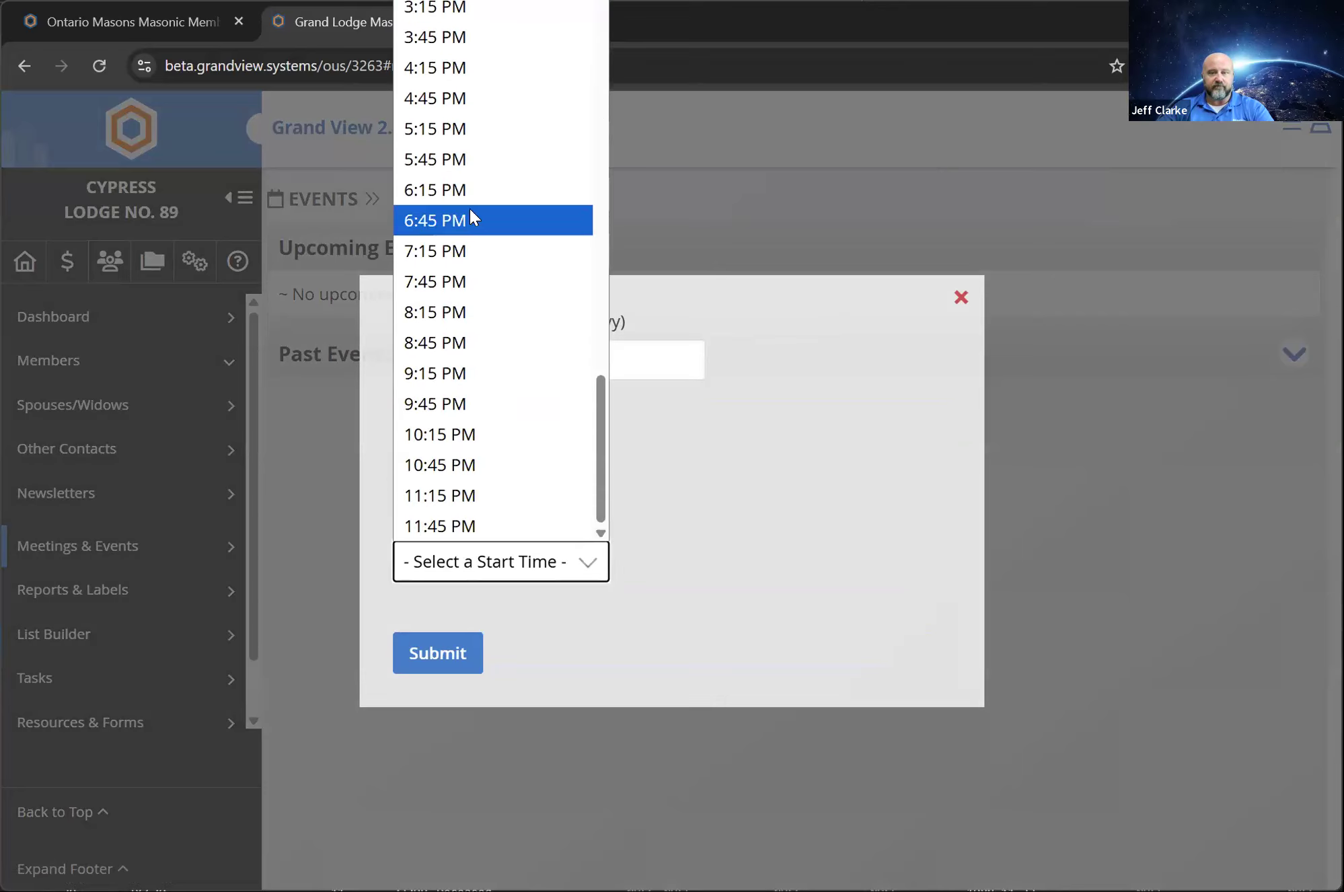
click(462, 188)
click(450, 675)
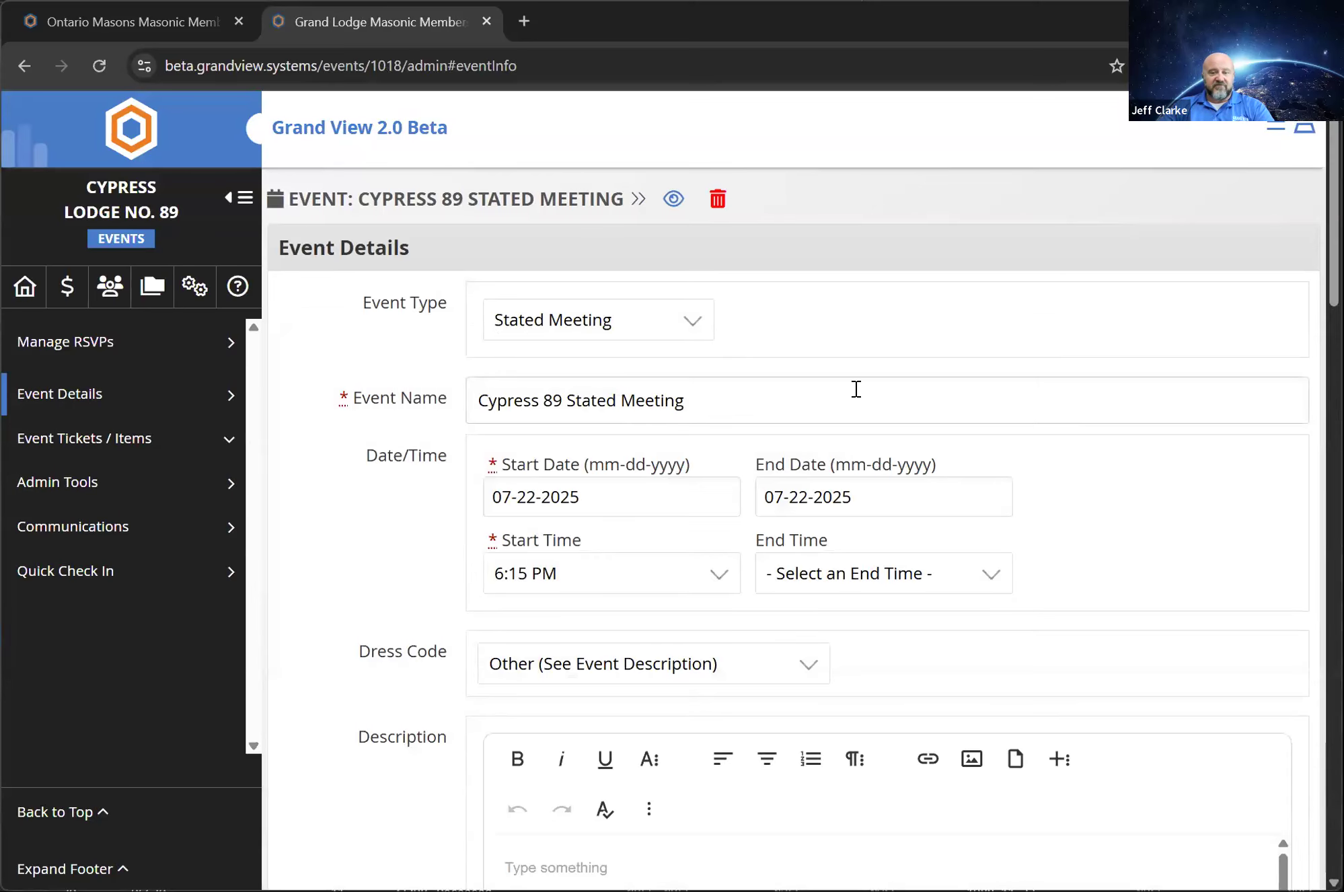
Look over the stated meeting's description editor and its dress code options
scroll(556, 489, down, 6)
click(584, 477)
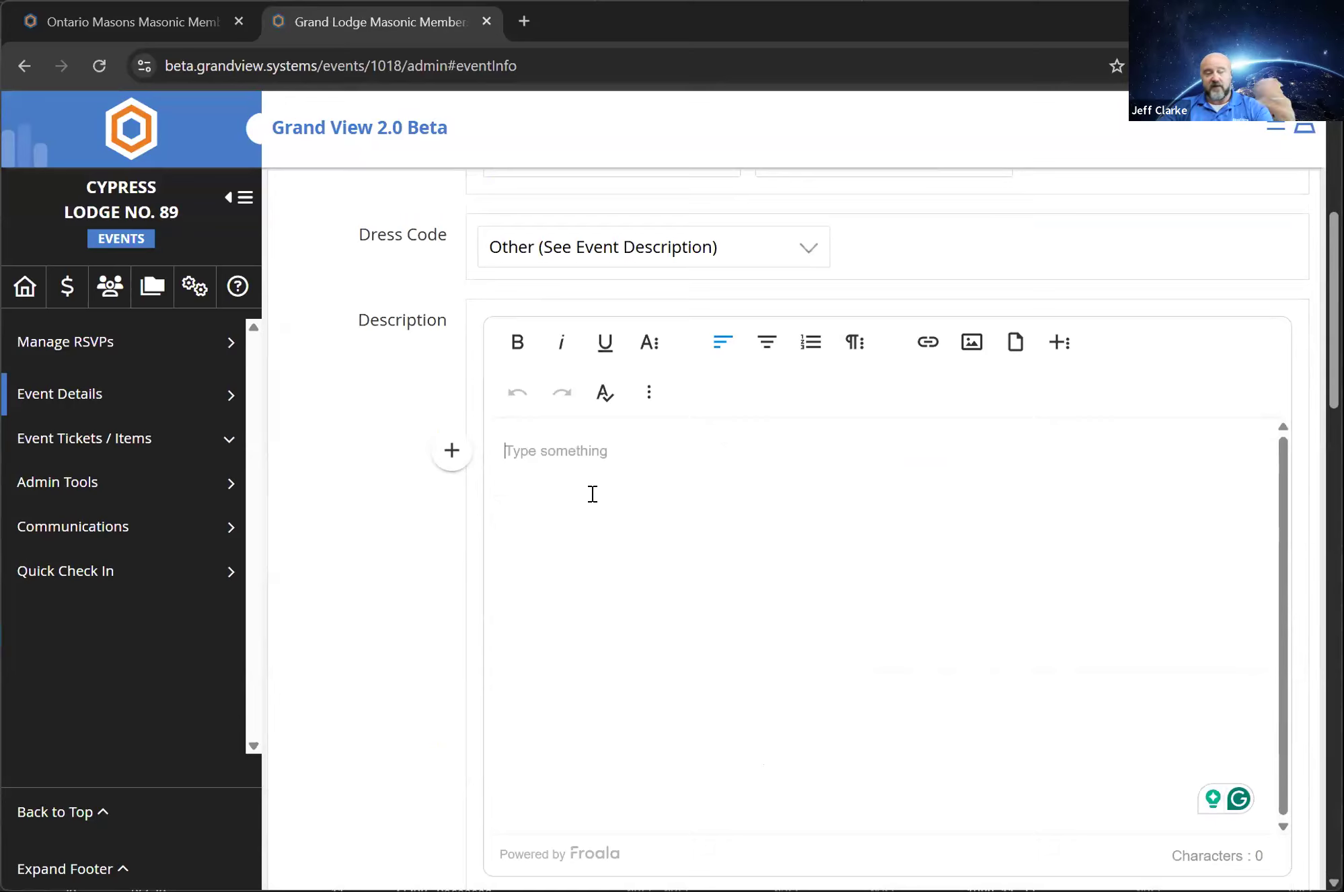
click(512, 249)
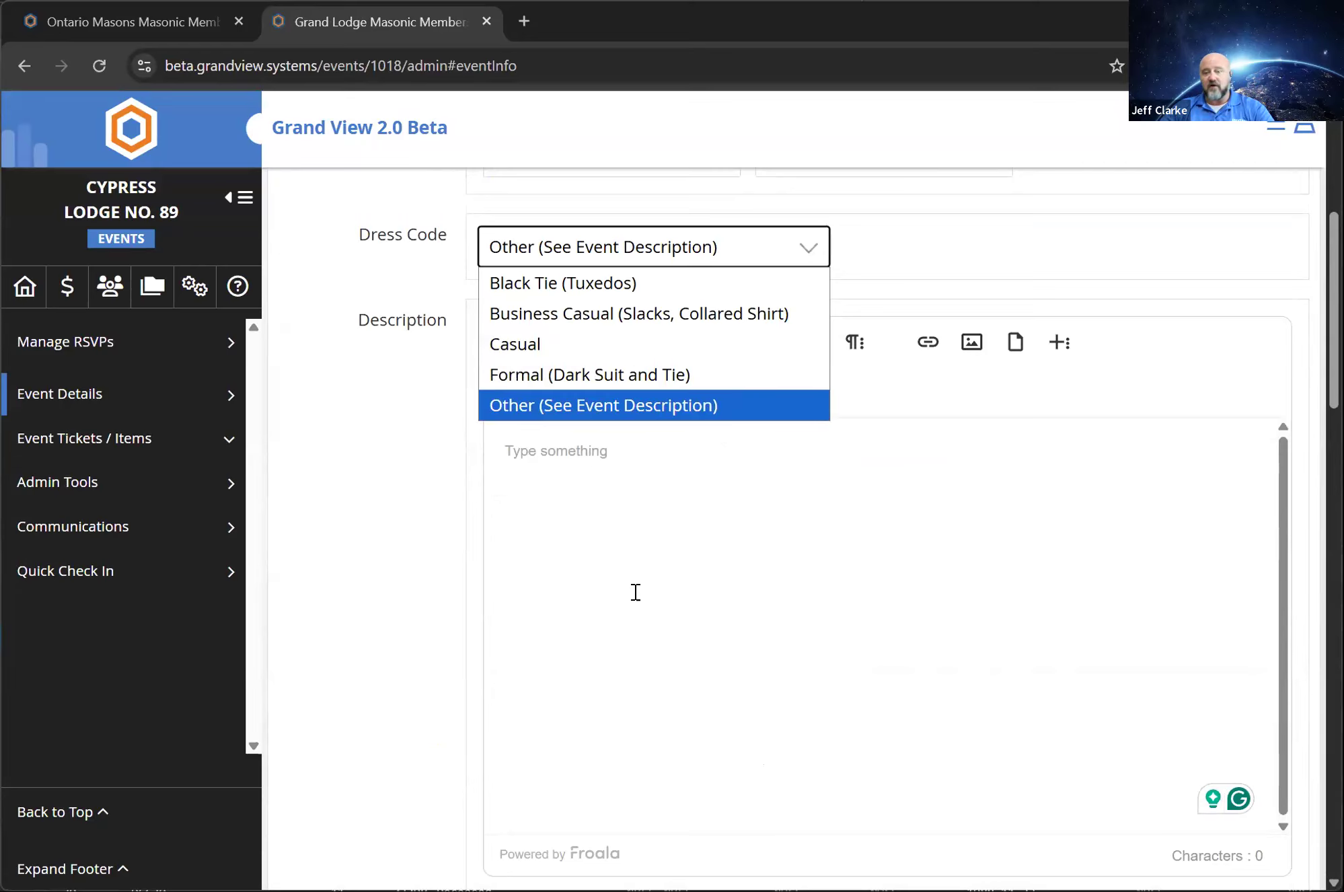
click(680, 608)
Review the meeting's location, reservation, lodging, event contact and event option settings, and try to update the event
scroll(389, 463, down, 1)
scroll(516, 441, down, 15)
scroll(518, 431, up, 14)
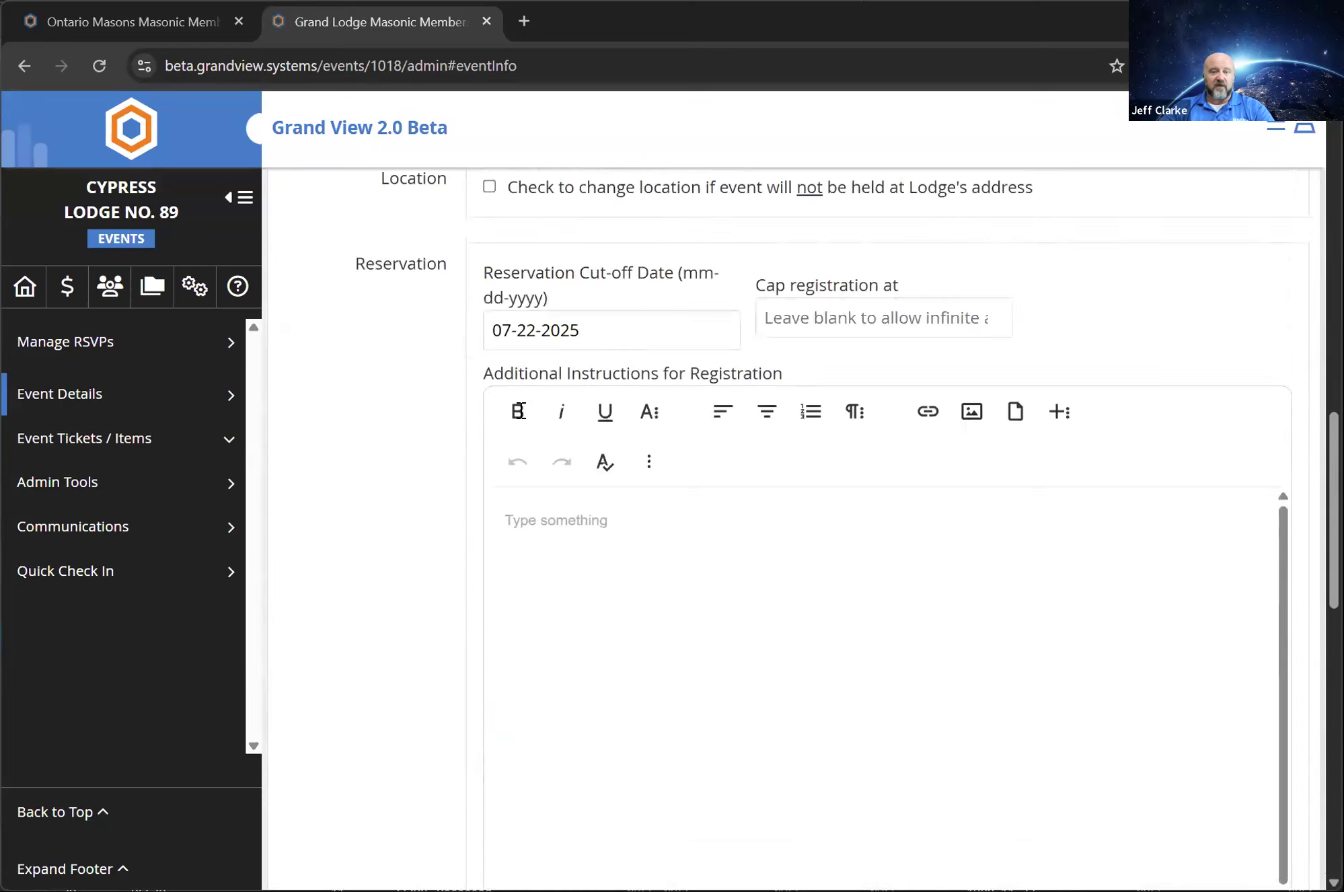
scroll(519, 411, down, 6)
scroll(517, 415, down, 6)
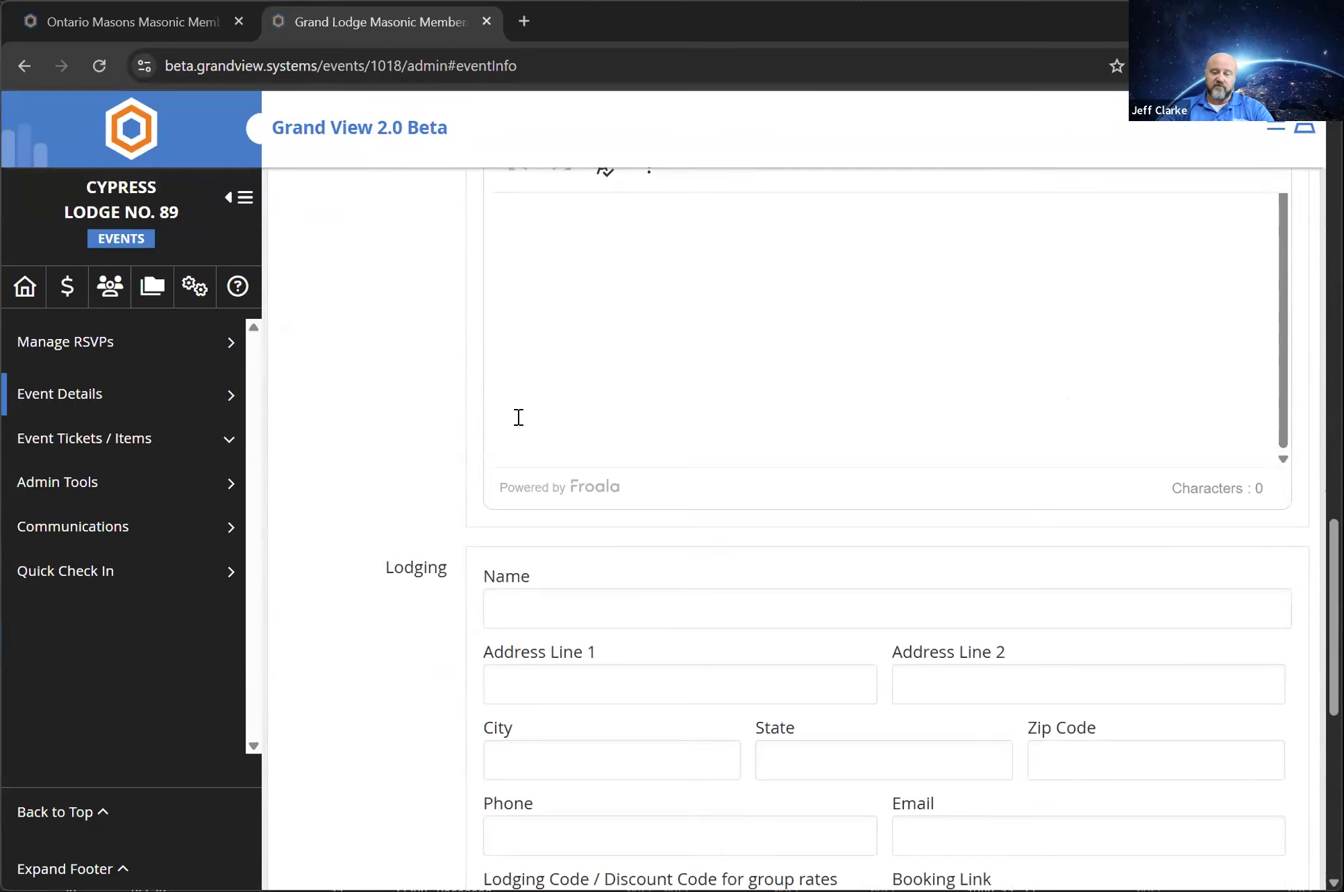
scroll(512, 439, down, 3)
scroll(511, 438, down, 5)
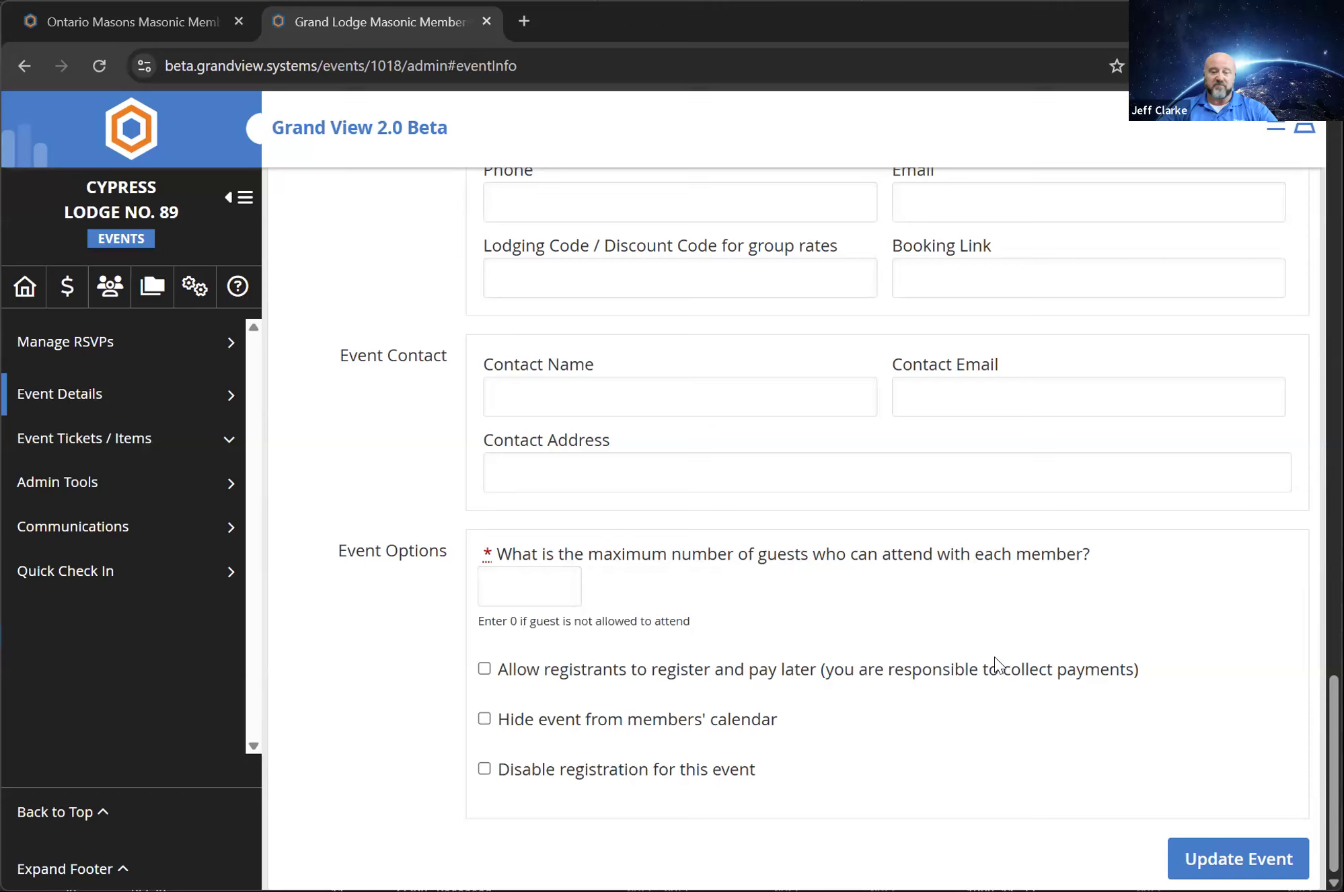
click(1224, 852)
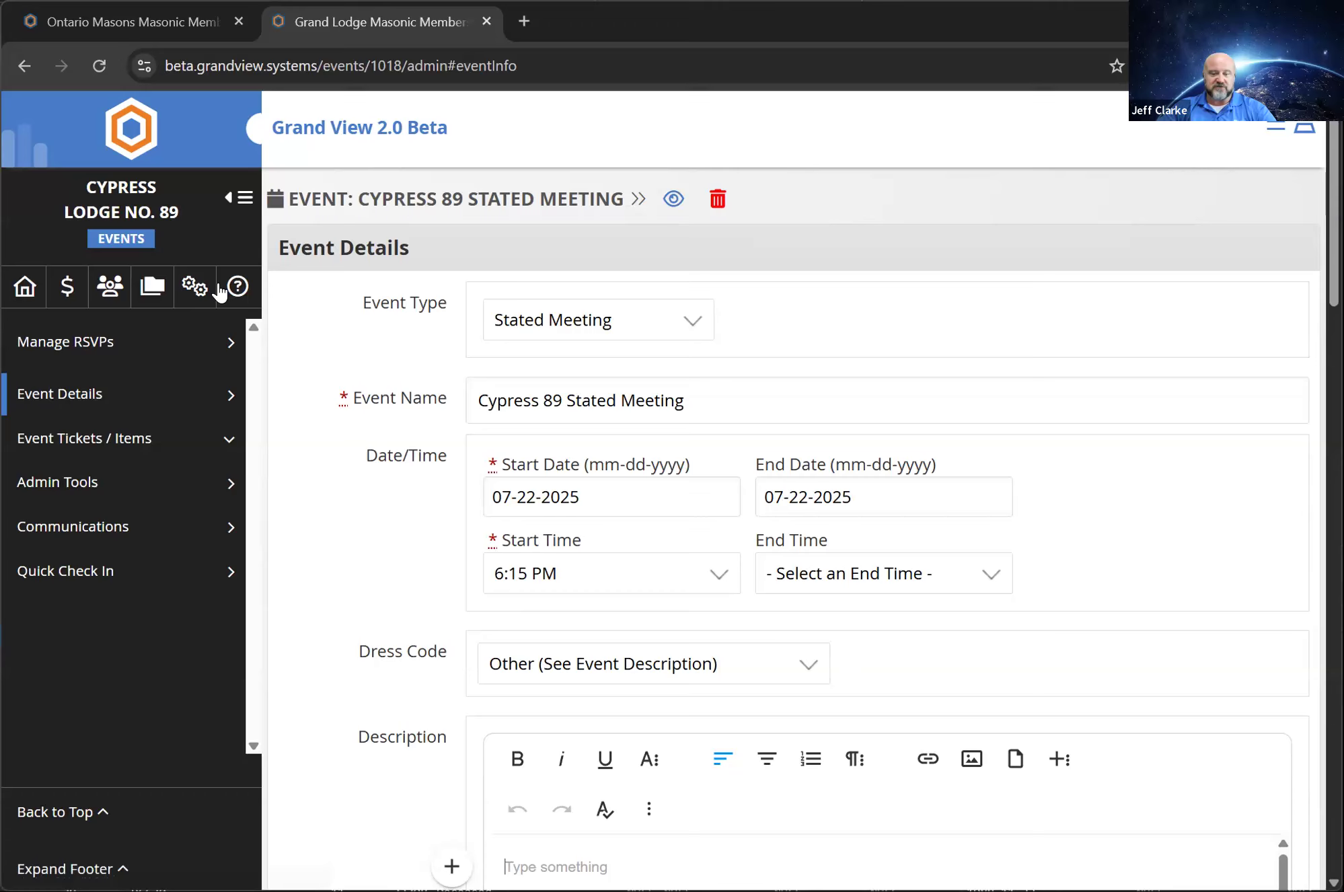
Return to the lodge home page, open Reports & Labels and look through the available reports
click(30, 289)
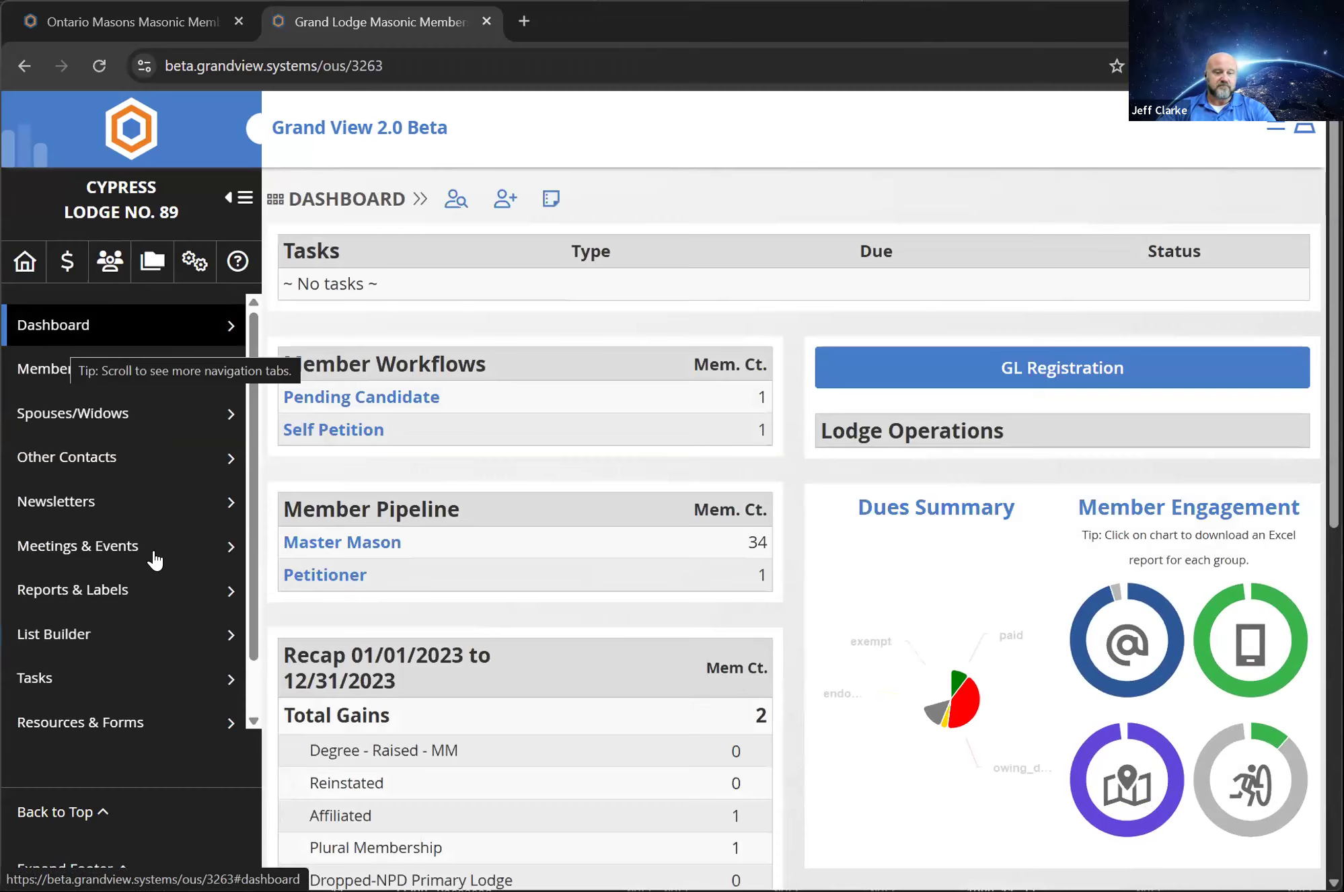
click(142, 611)
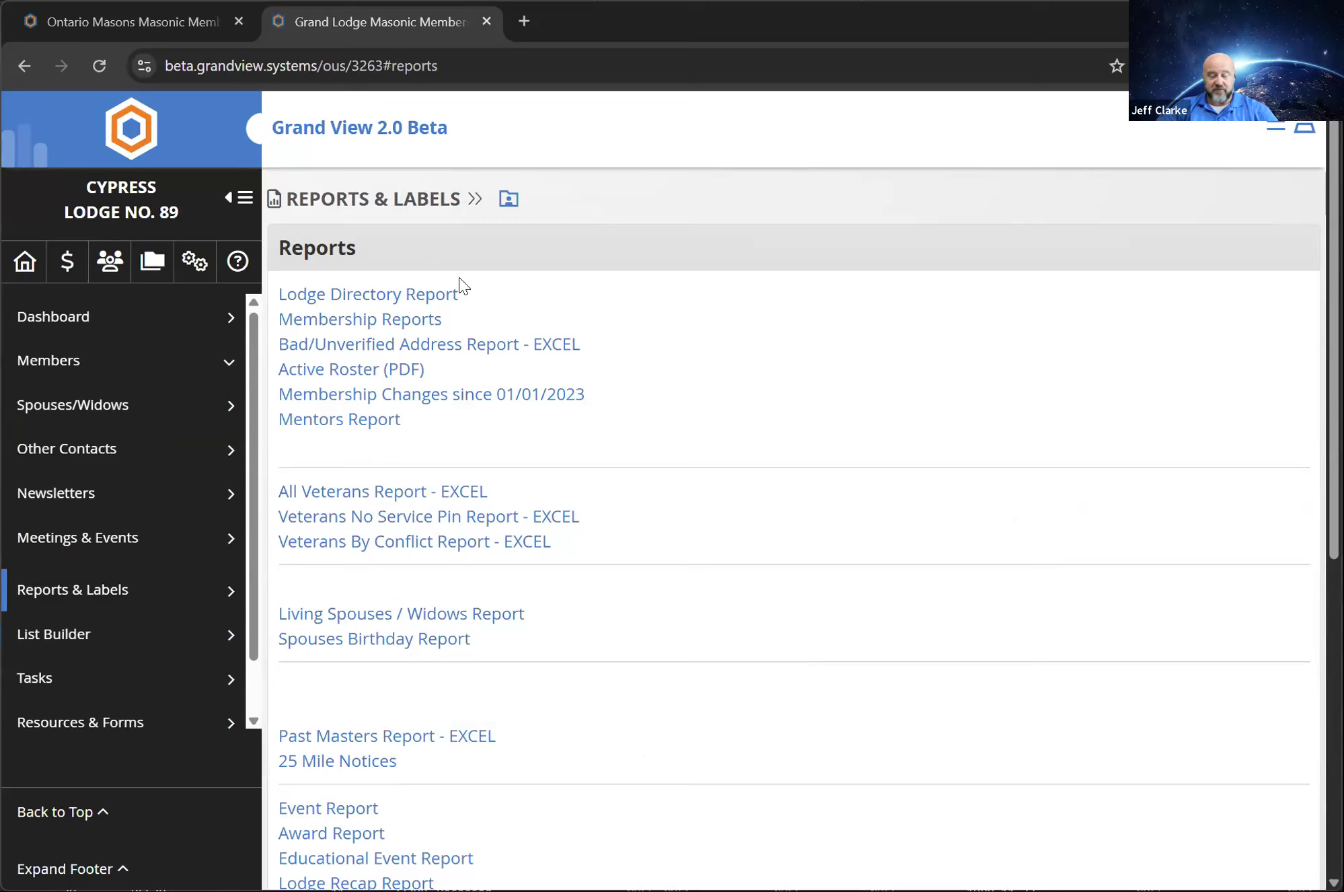
scroll(524, 279, down, 1)
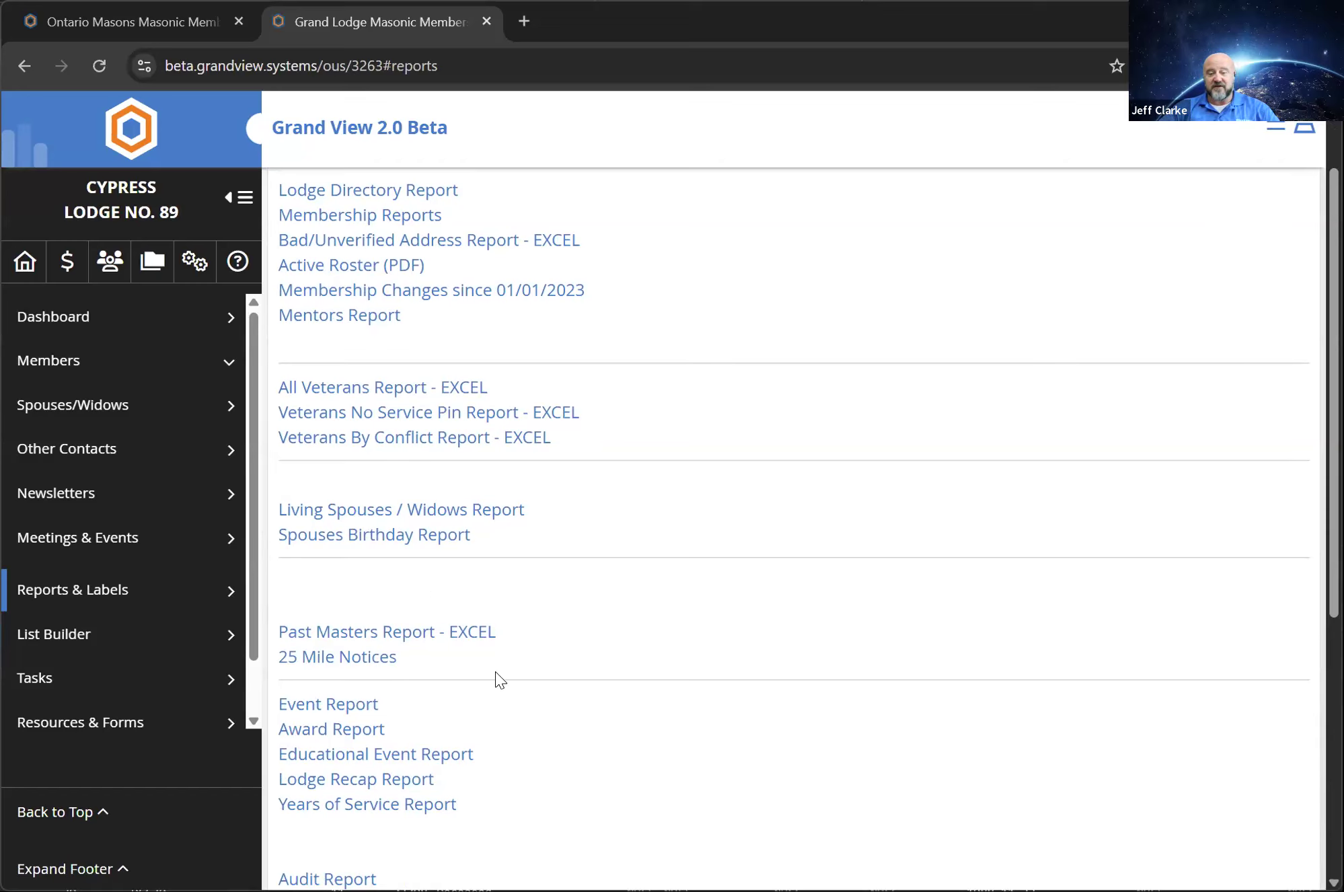
scroll(500, 673, down, 3)
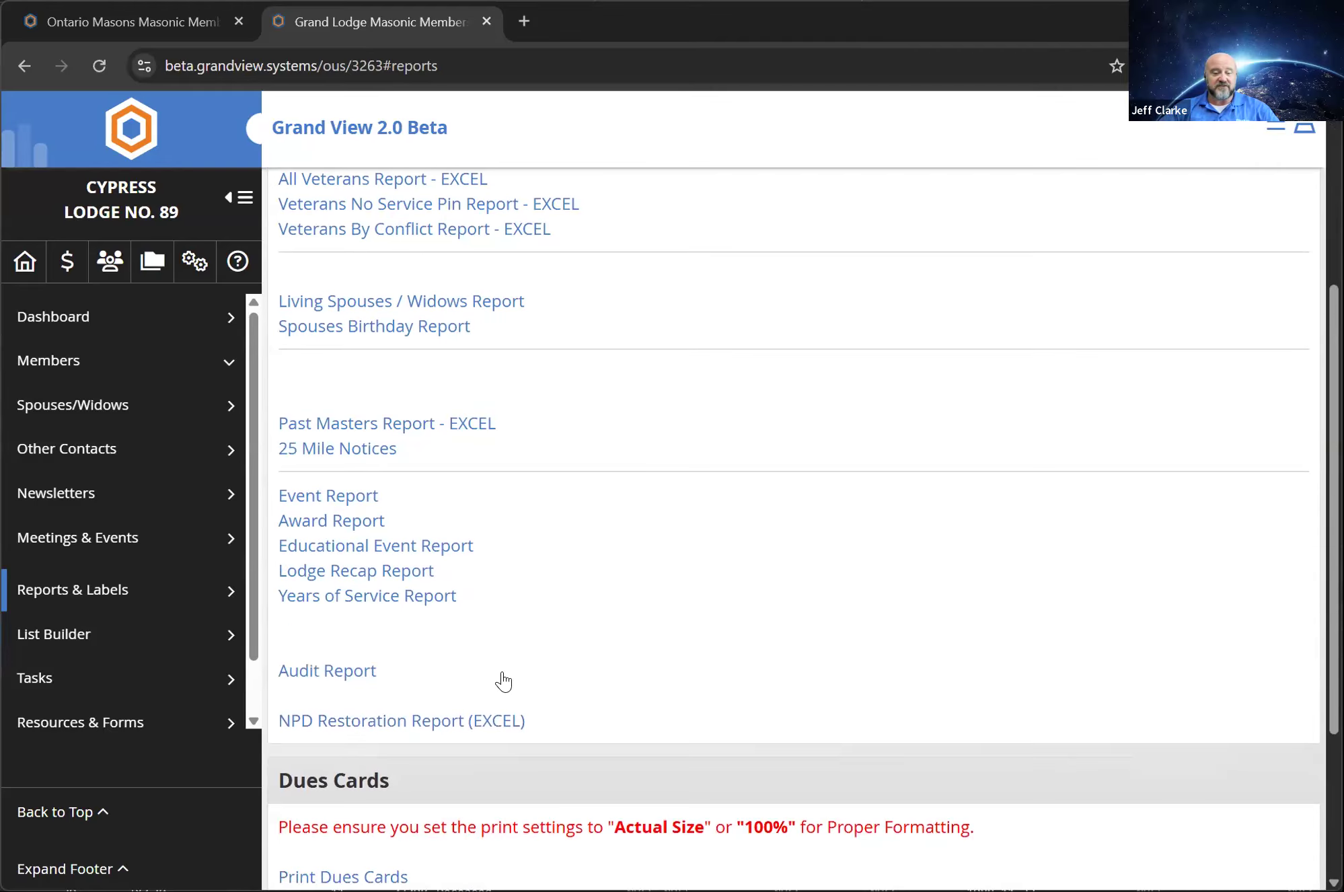
Download the Years of Service Report for 50 years of service from 07-22-2025 to 12-31-2025, and close its dialog
click(336, 596)
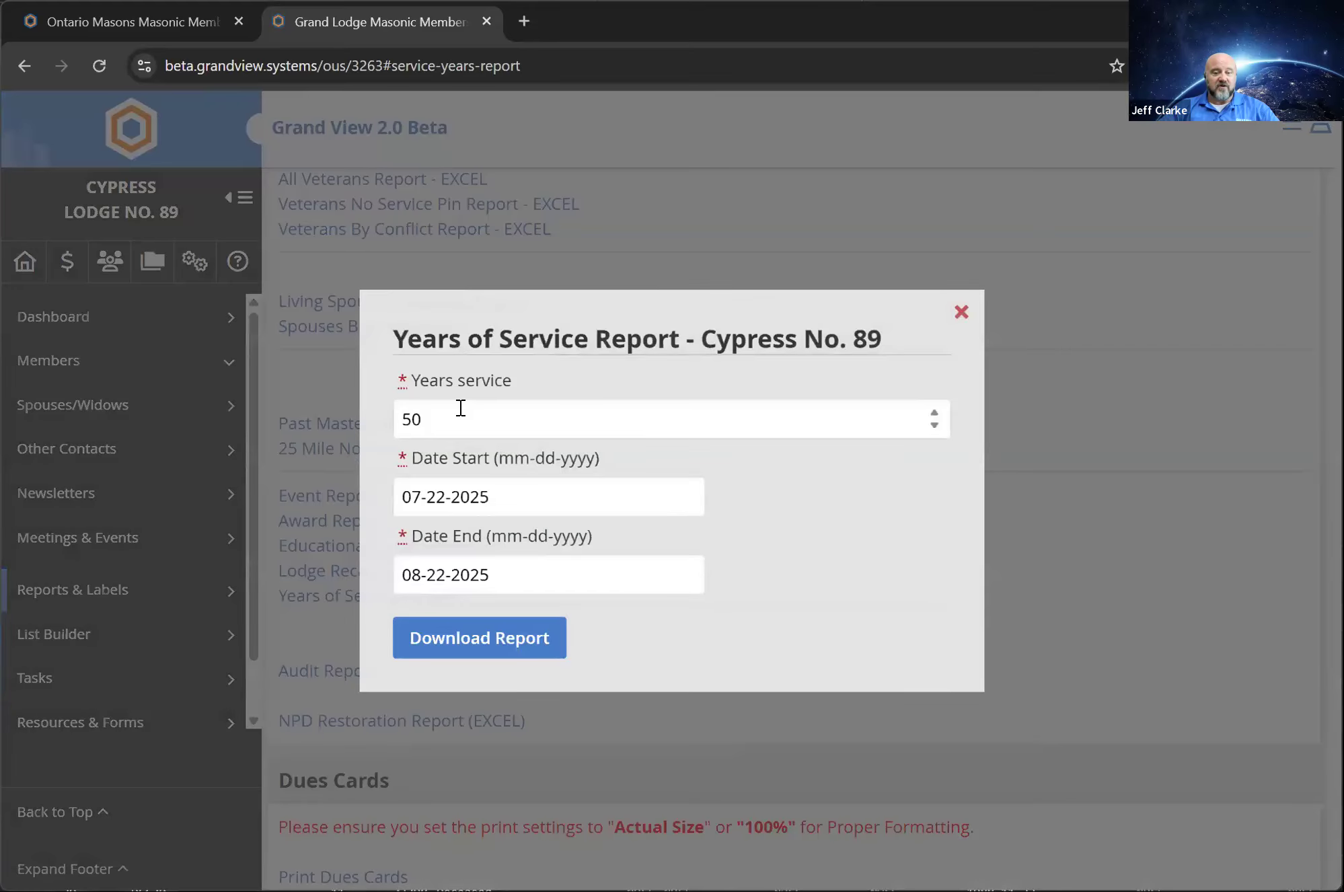
click(464, 422)
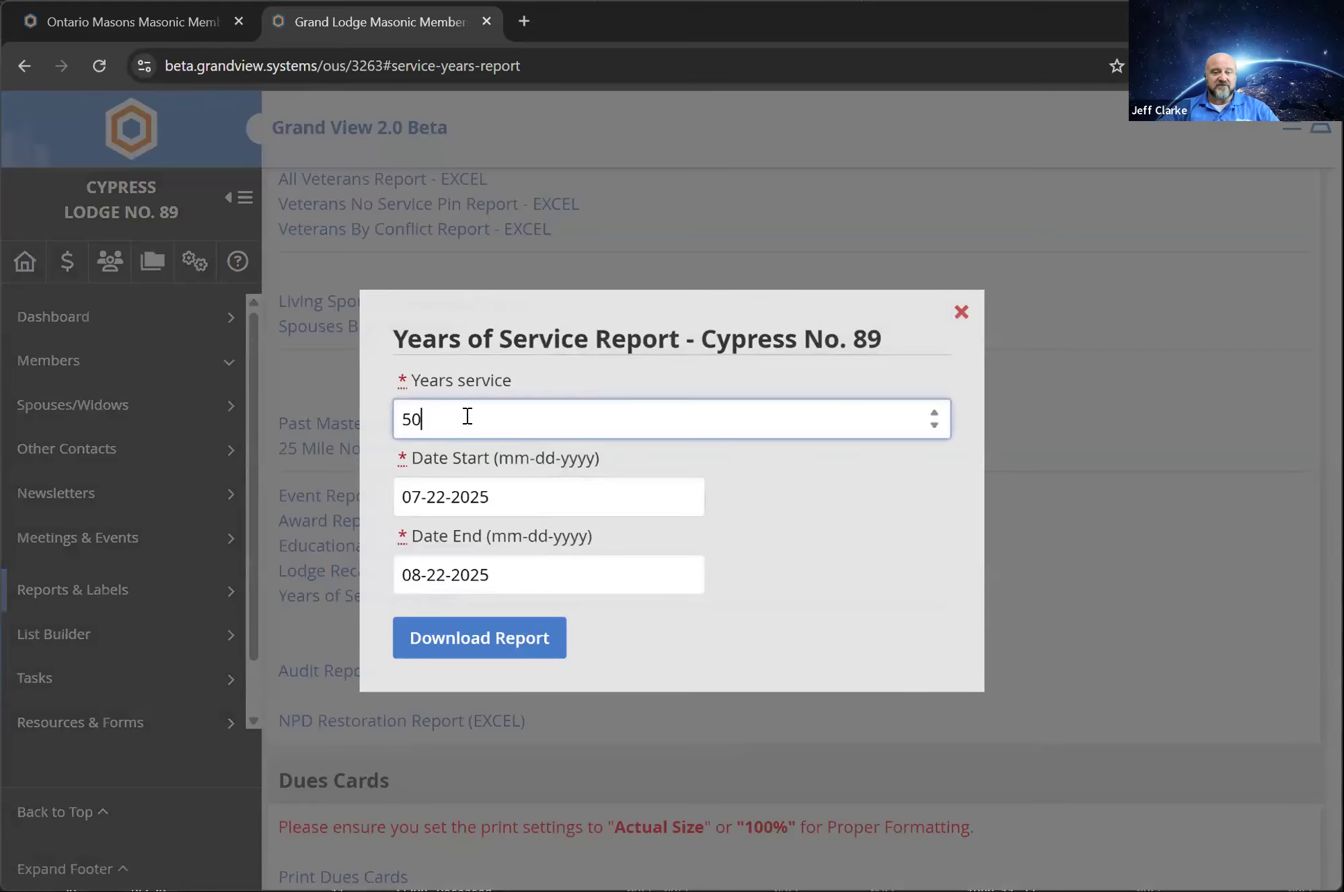
click(499, 497)
click(814, 513)
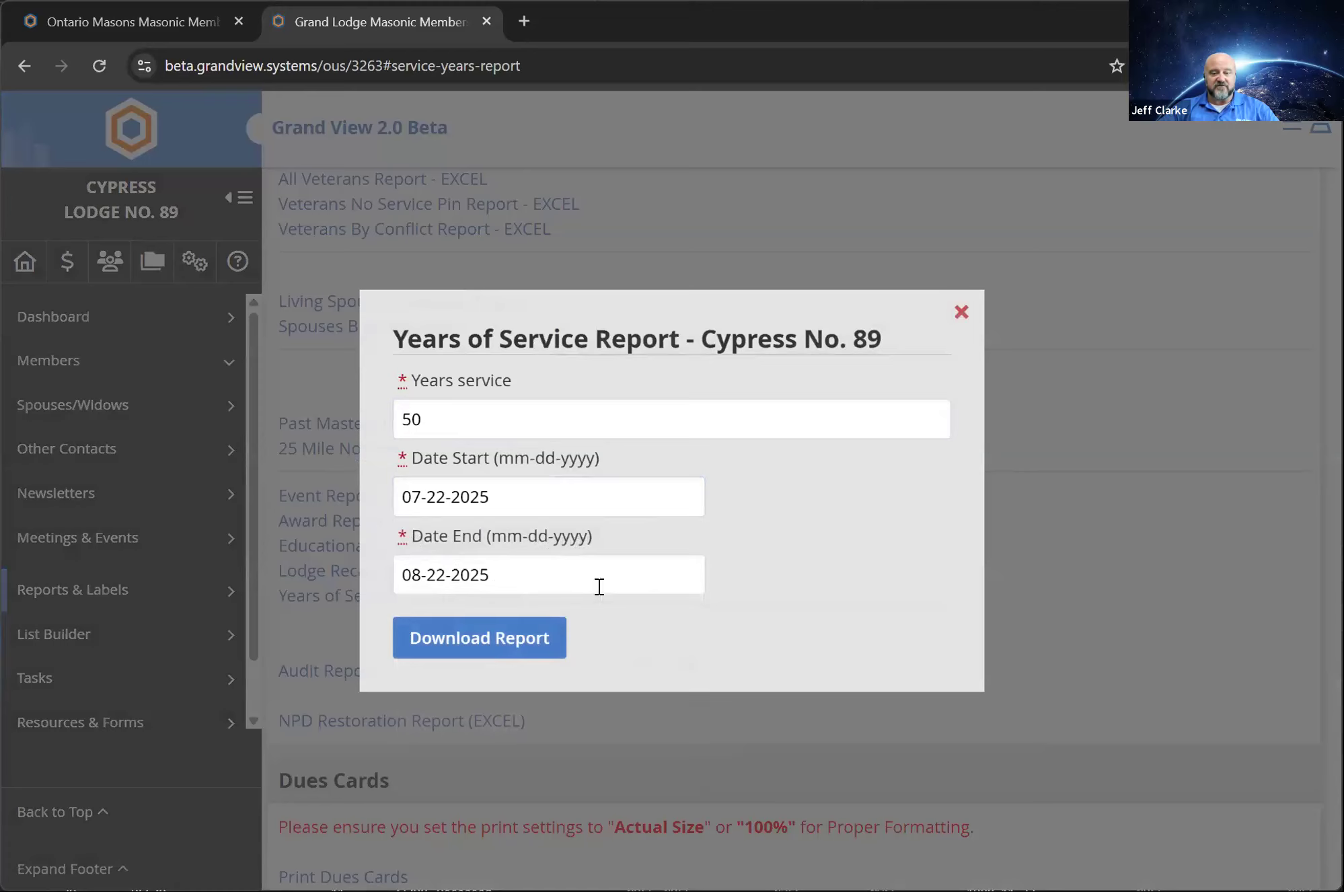
click(596, 577)
click(678, 268)
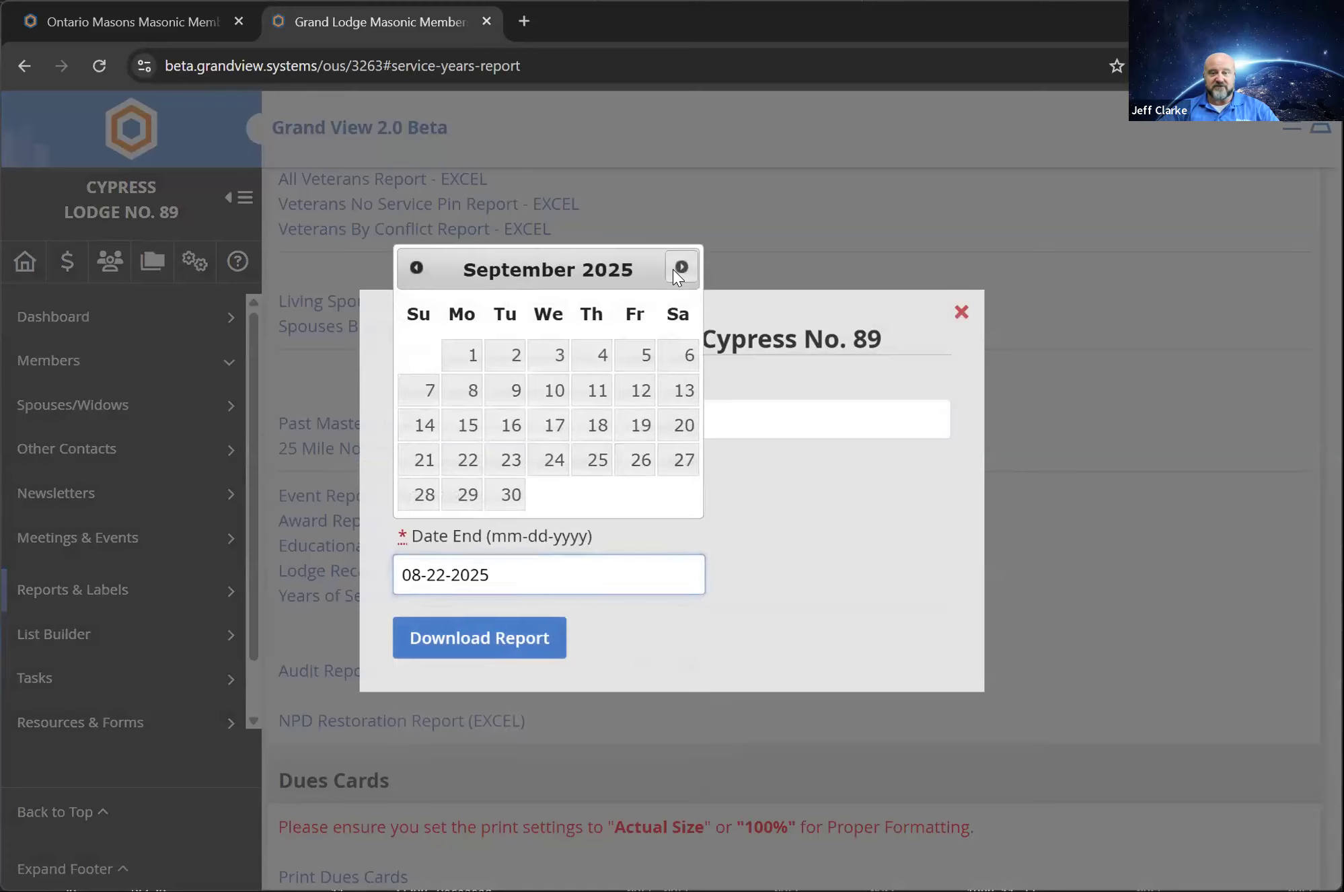
click(678, 267)
click(678, 268)
click(679, 269)
click(555, 495)
click(515, 646)
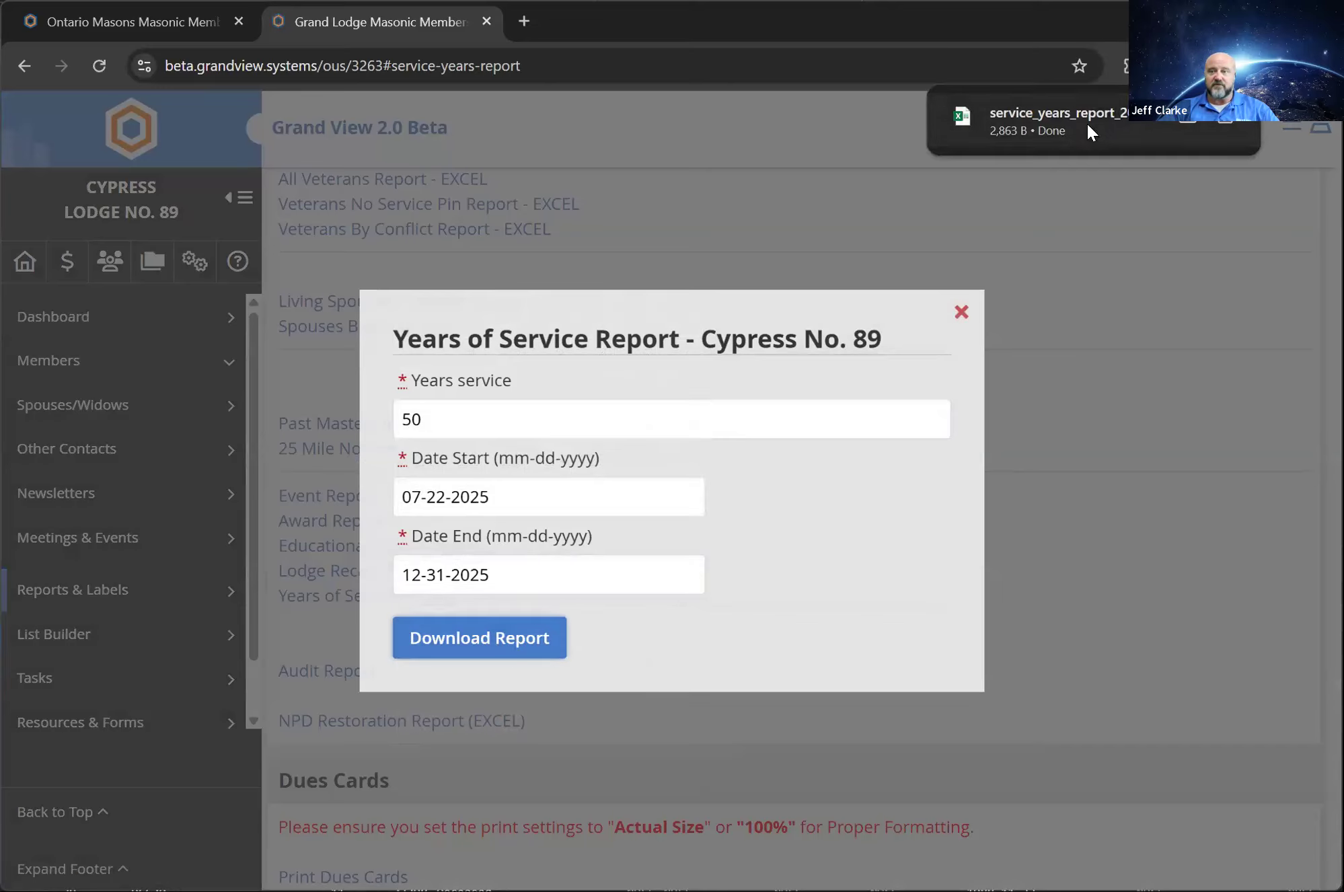
click(960, 314)
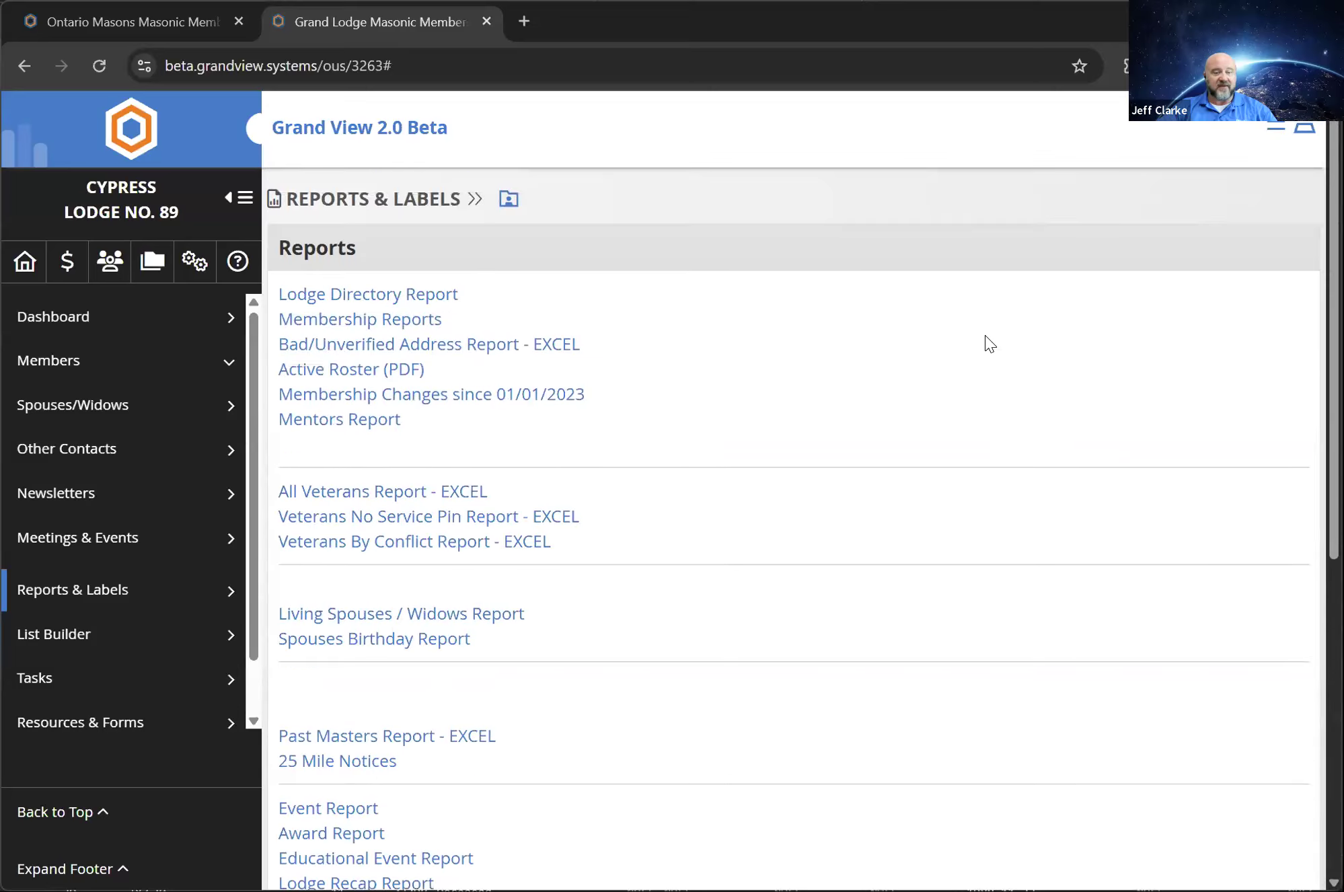
Open the Event Report, select the Initiated - EA, Passed - FC and Raised - MM degree event types, and close it without running it
scroll(841, 460, down, 8)
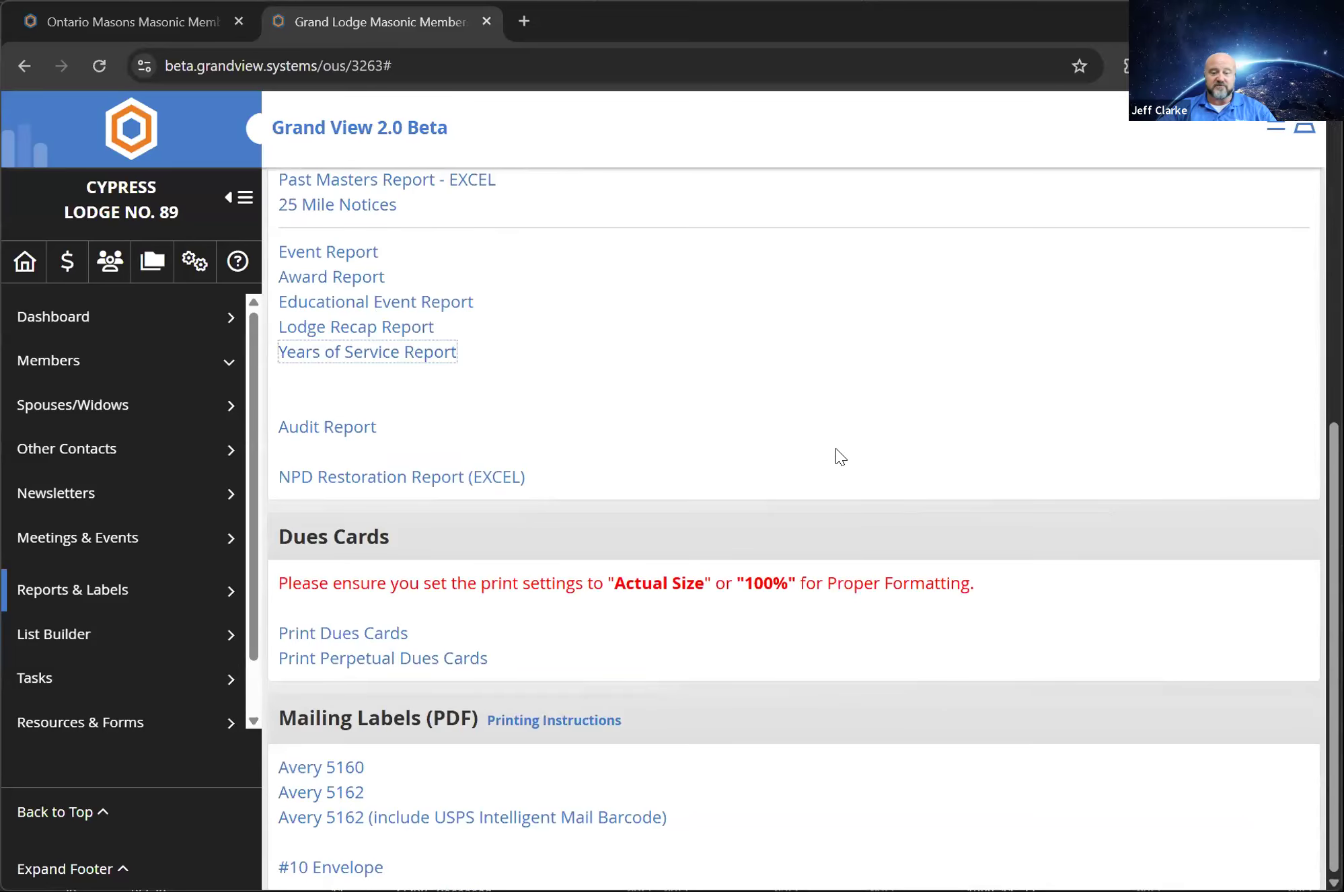
scroll(617, 498, up, 6)
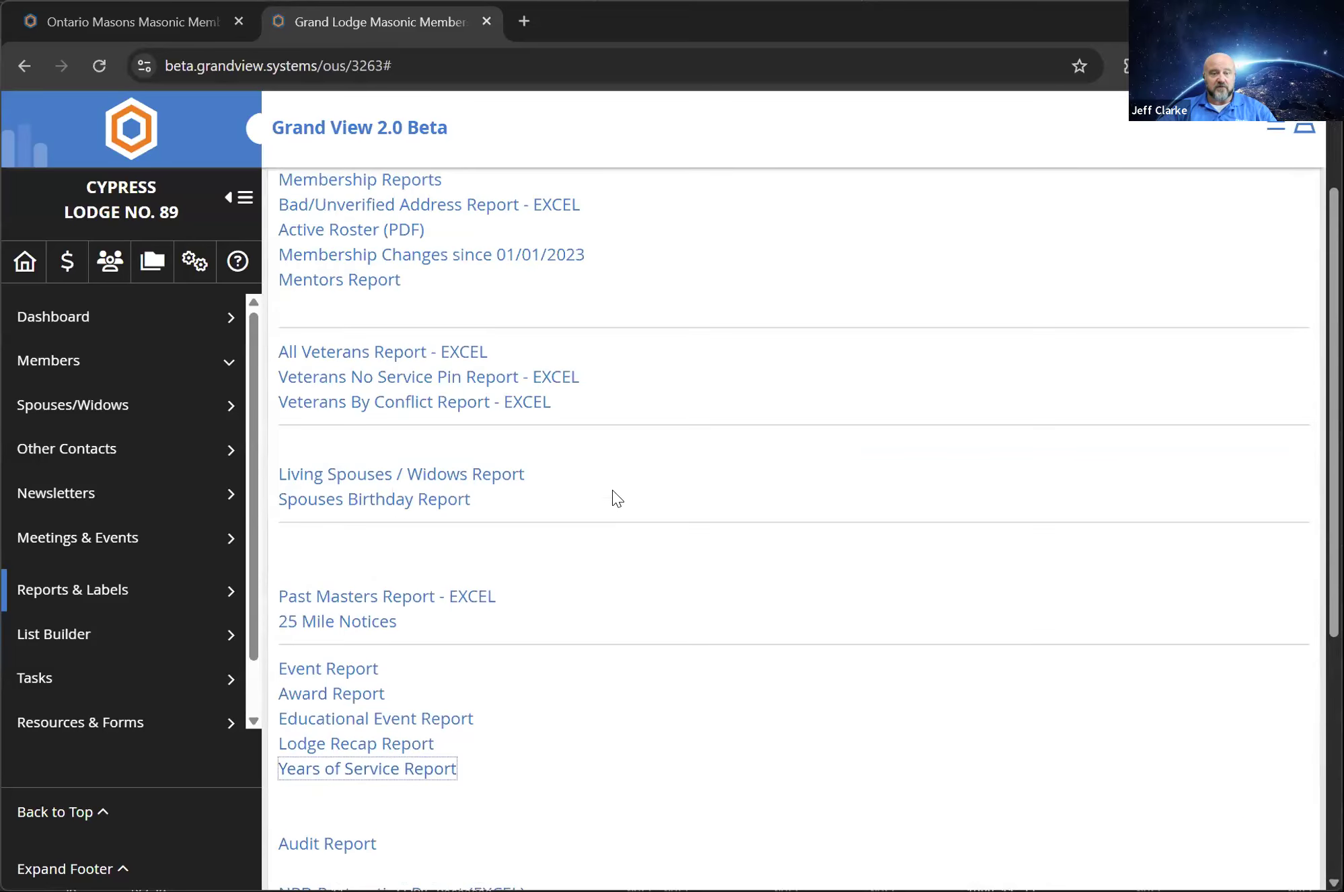
scroll(608, 541, down, 2)
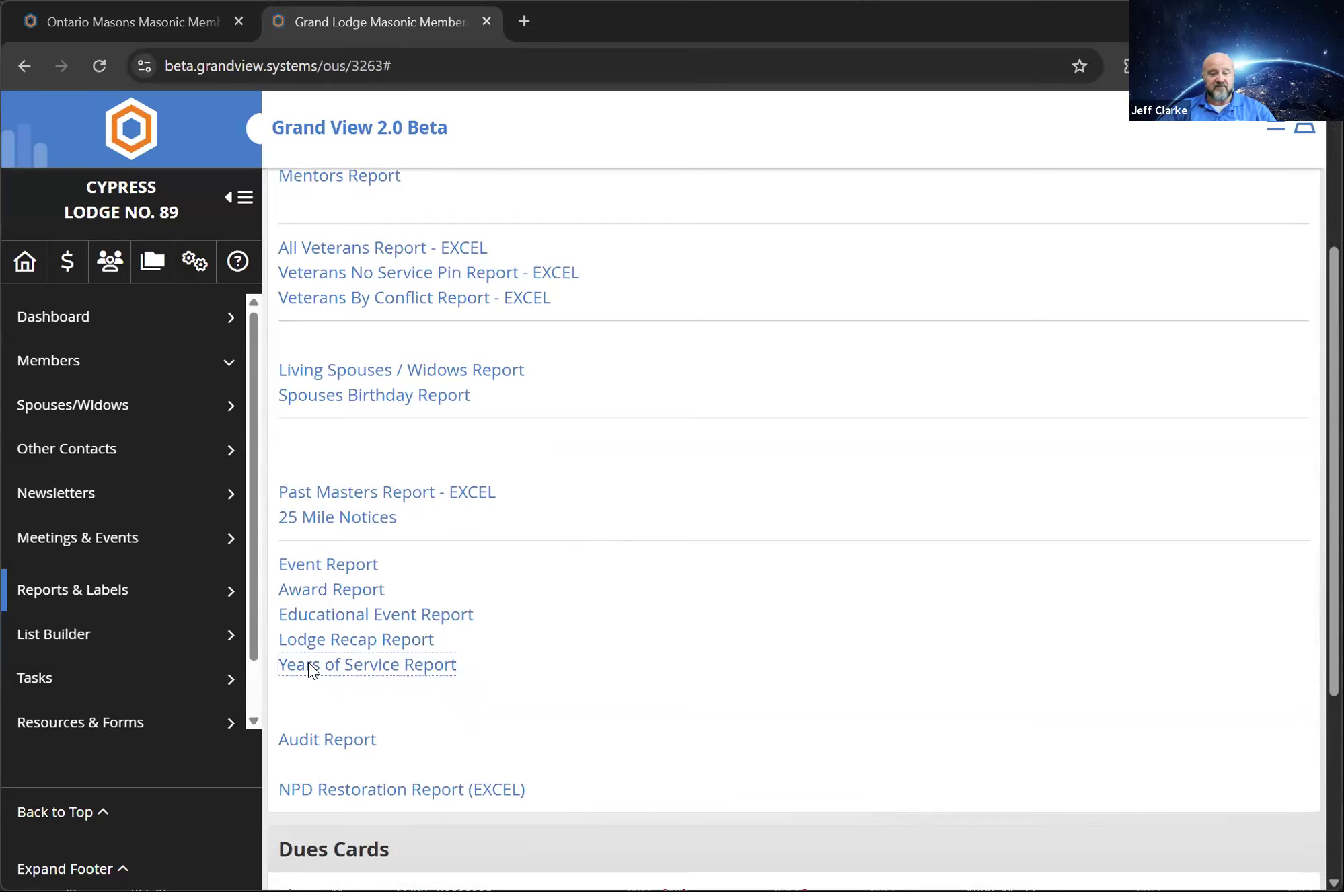
scroll(517, 807, up, 2)
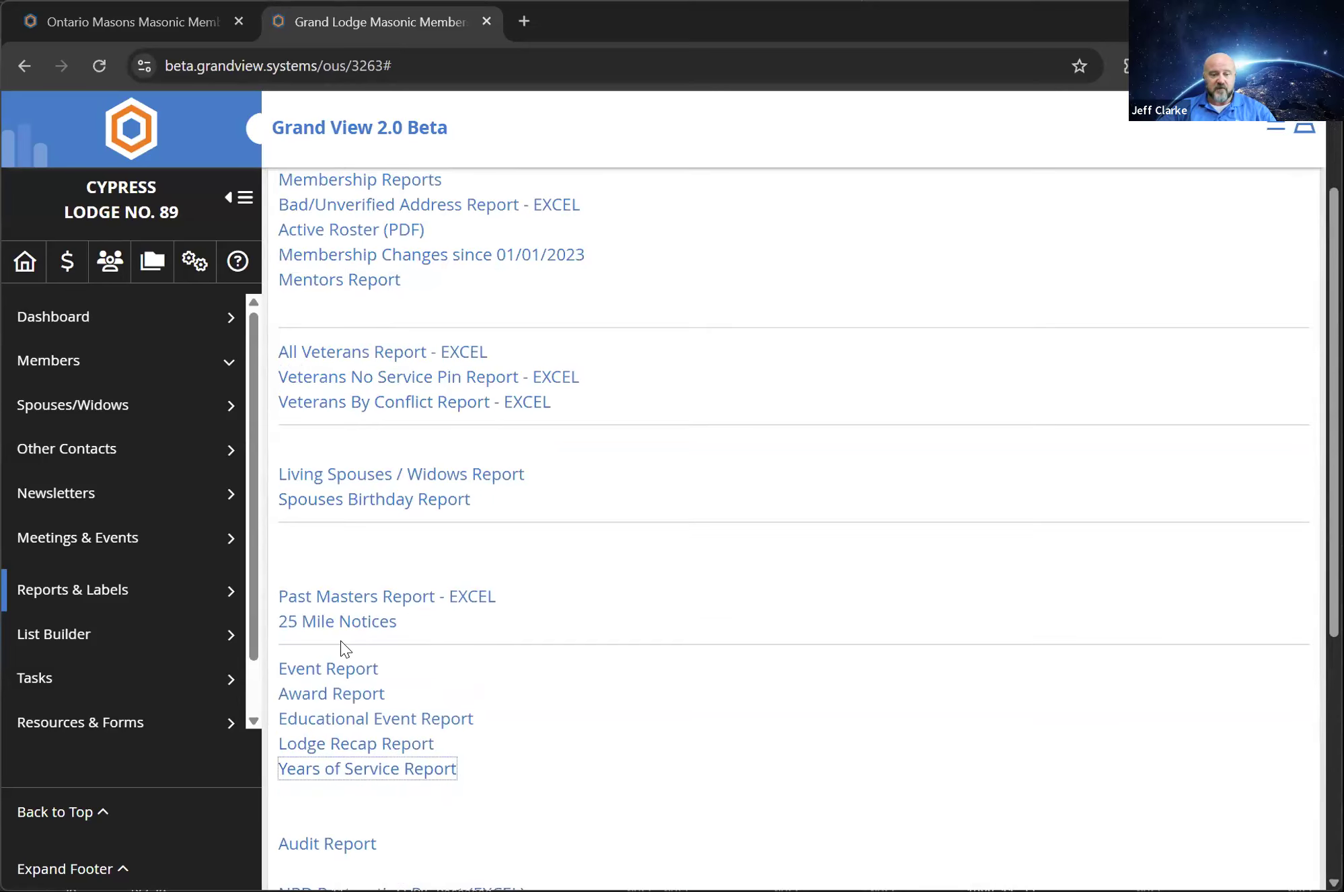
click(312, 668)
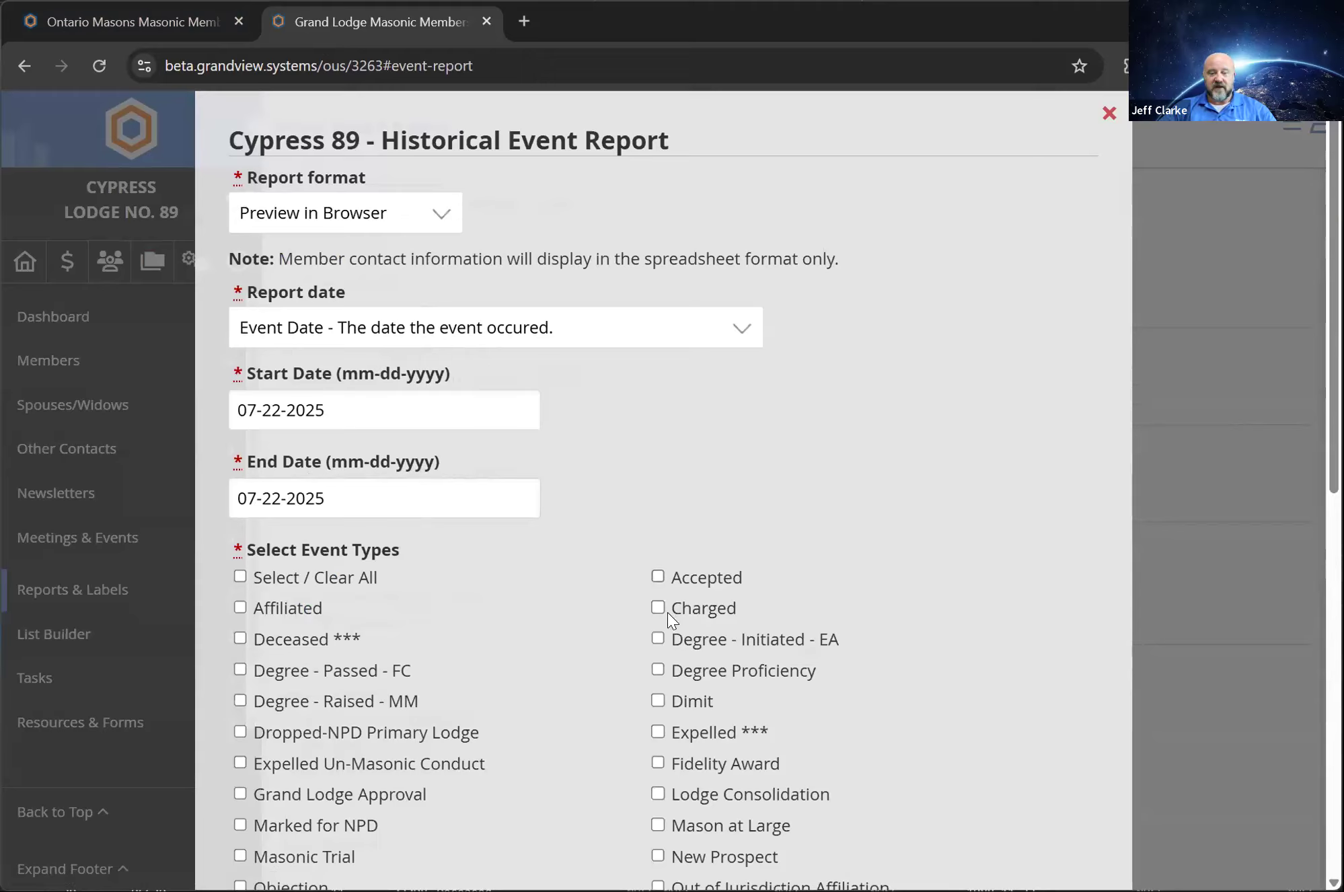
click(363, 676)
click(343, 704)
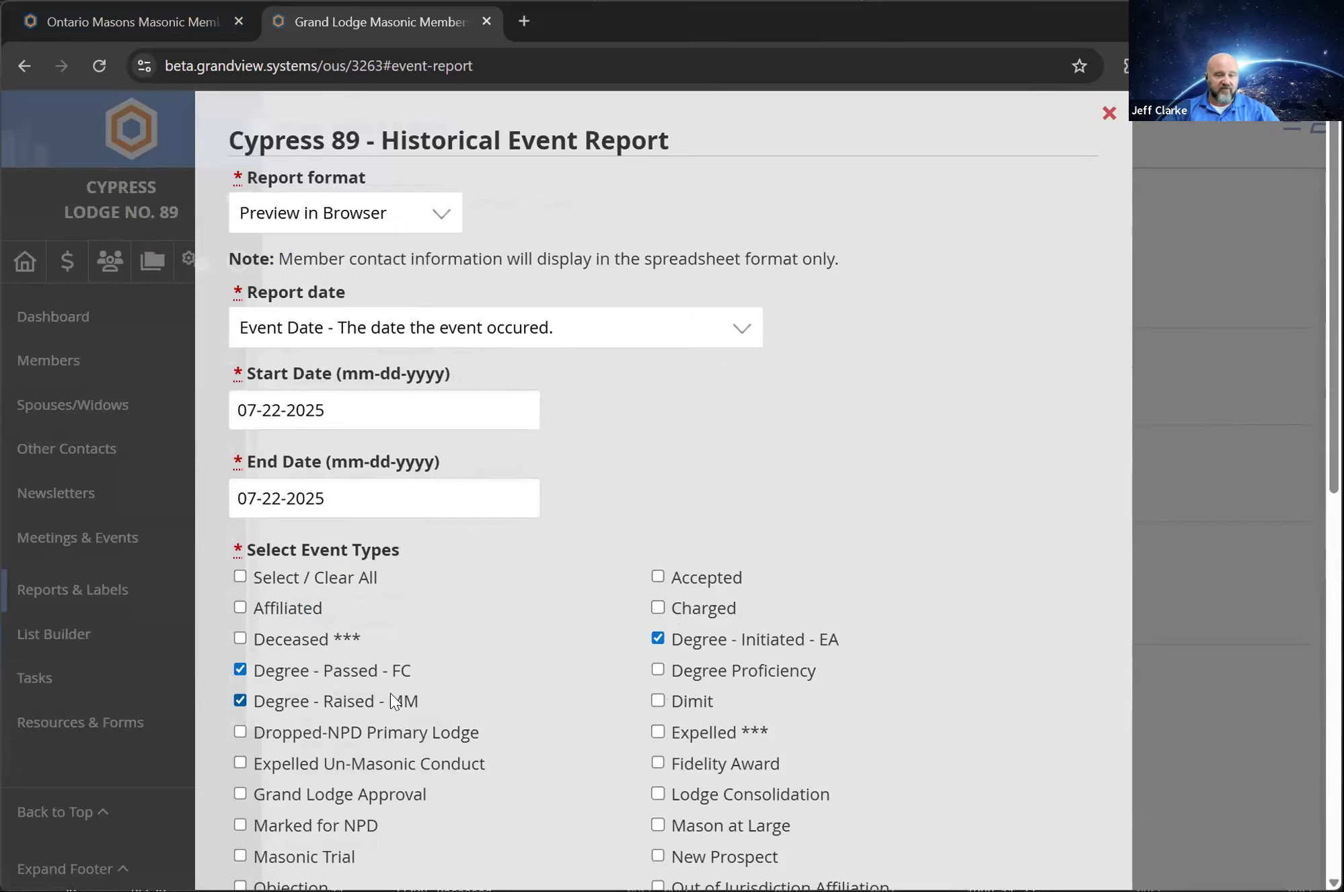
click(1108, 114)
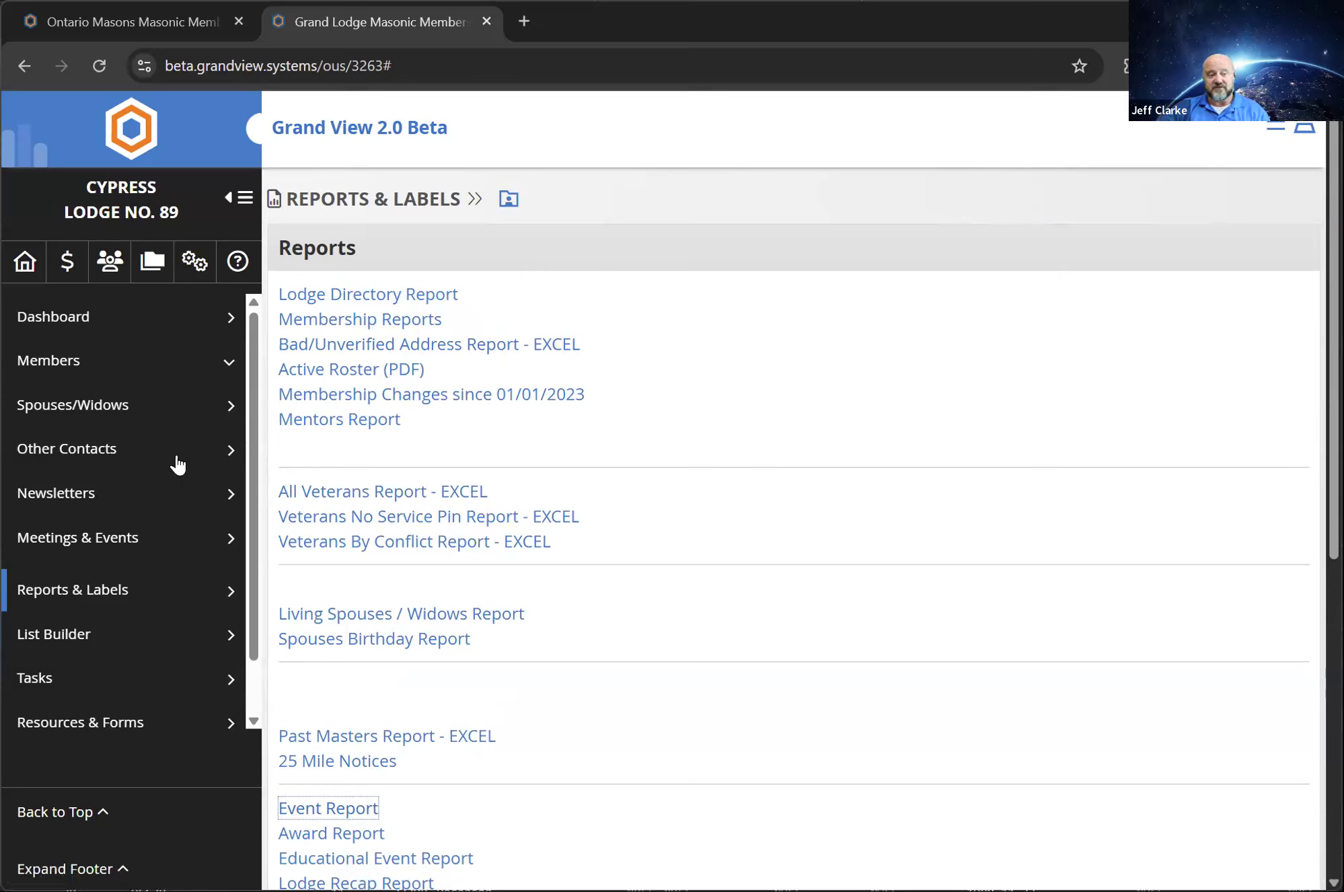
Open the List Builder and examine its member, officer, spouse and birthday selections and its report and distribution list options
click(94, 635)
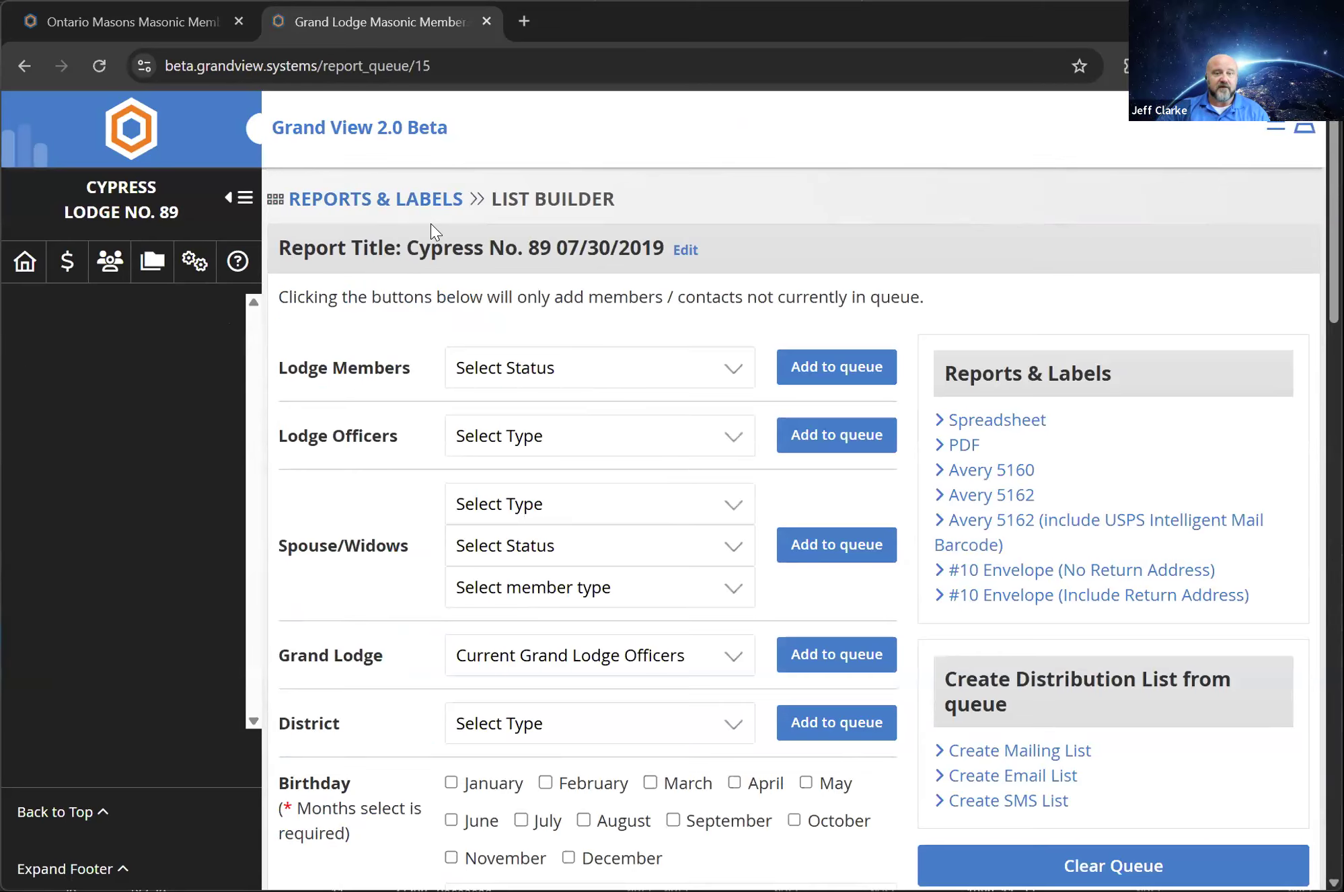
scroll(431, 228, down, 8)
scroll(424, 249, up, 5)
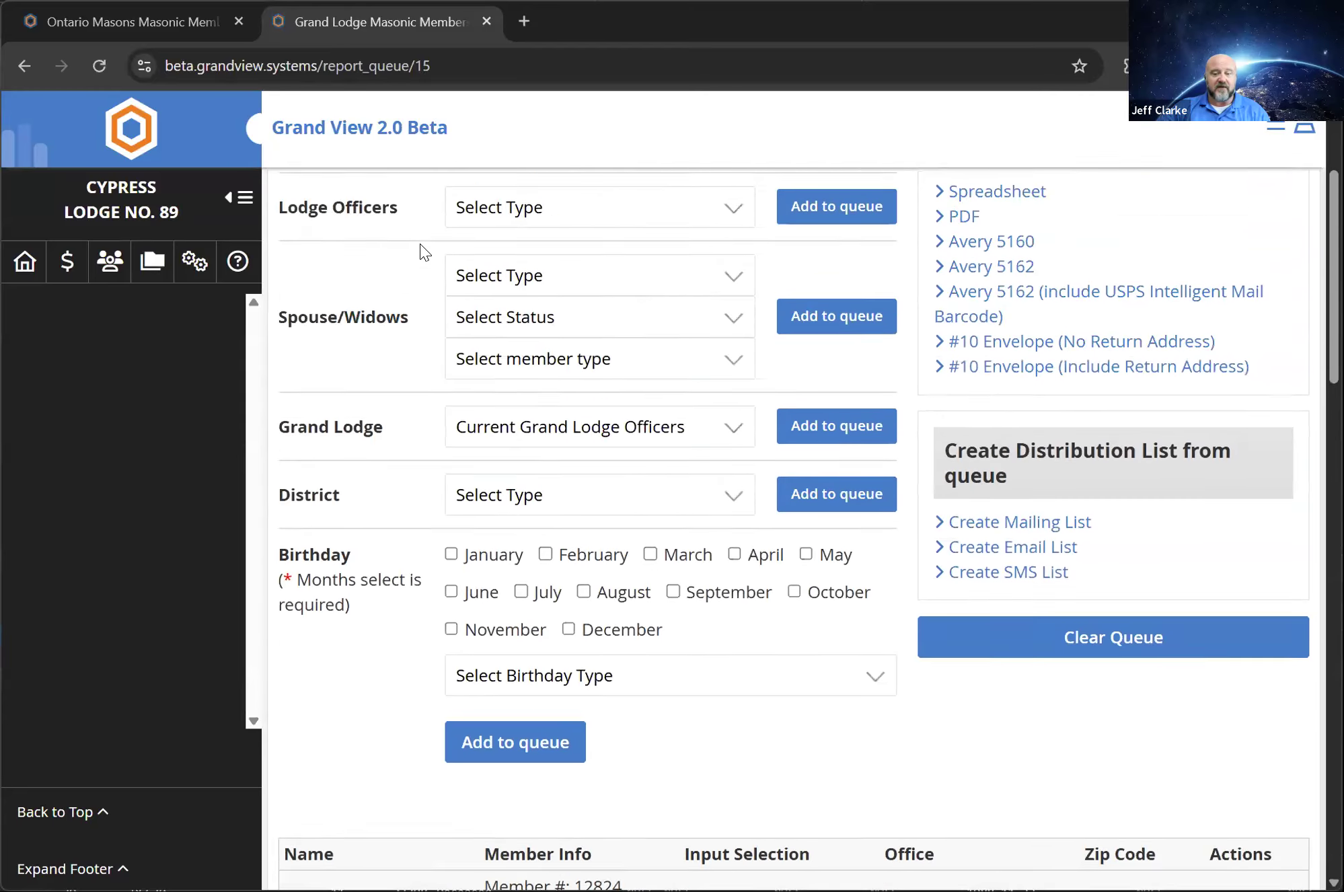
Review the members in the List Builder queue, and clear all entries from the queue
scroll(420, 247, up, 3)
scroll(420, 249, down, 10)
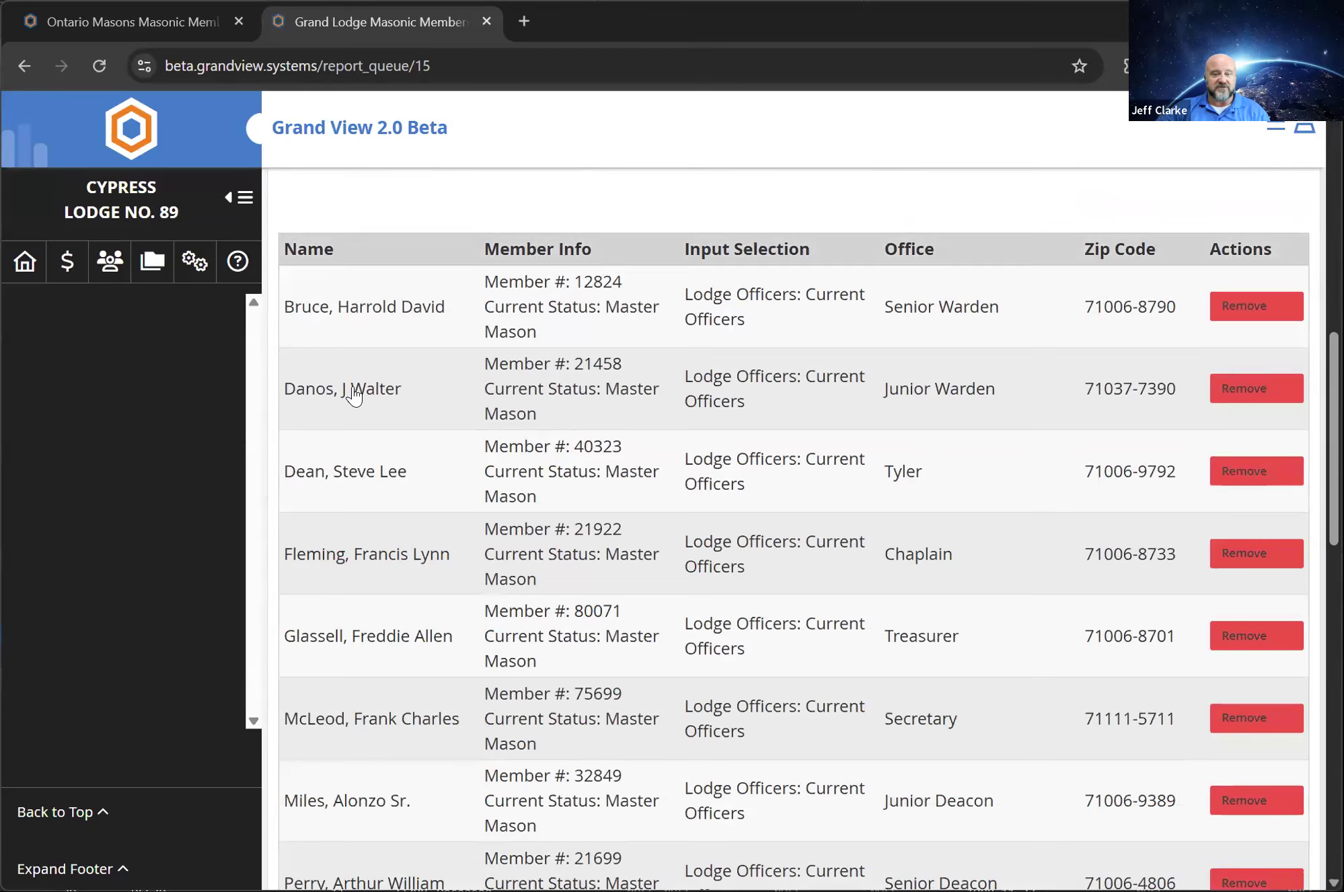
scroll(411, 831, up, 2)
scroll(615, 601, up, 6)
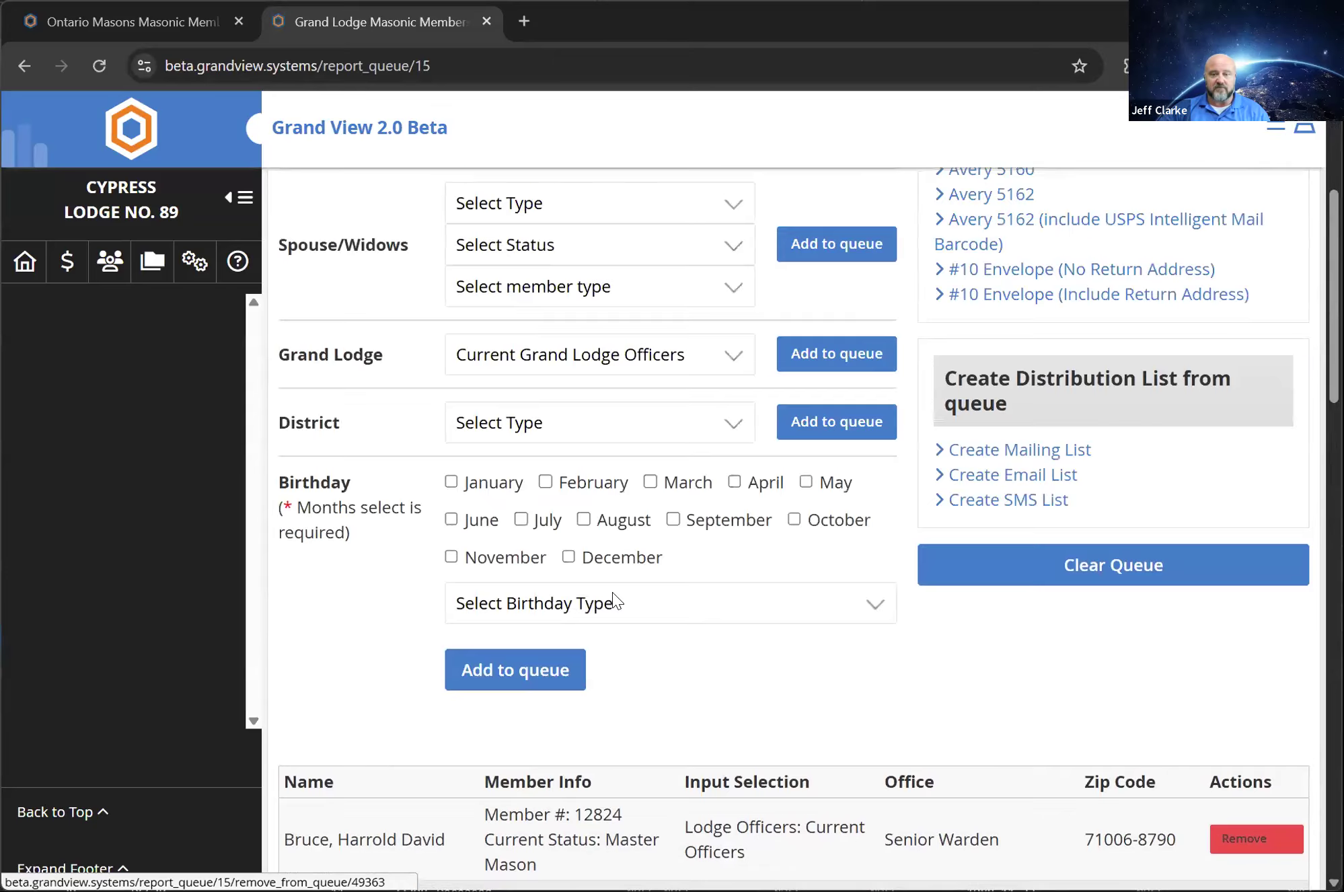
scroll(1133, 649, up, 1)
click(1151, 660)
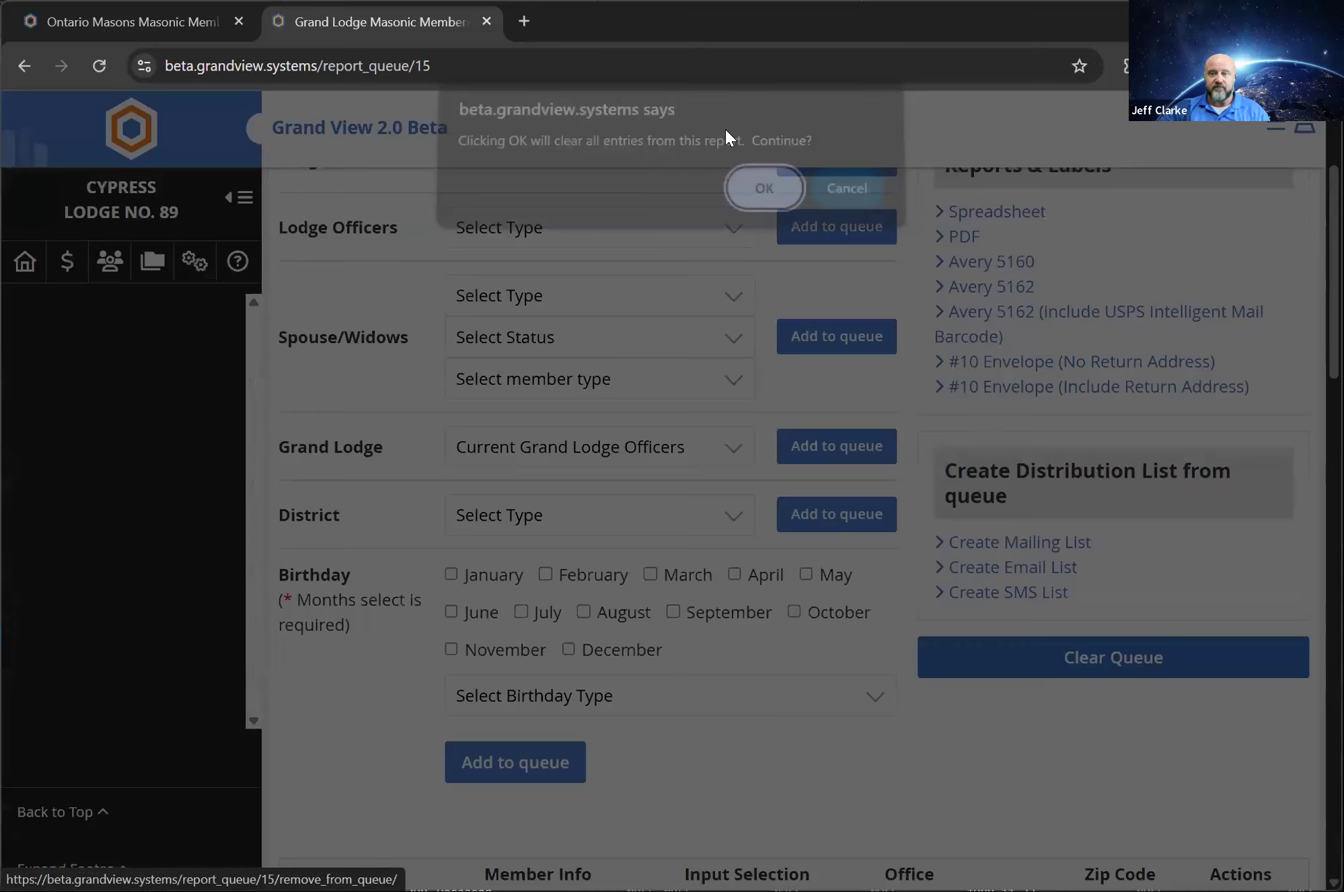
click(763, 199)
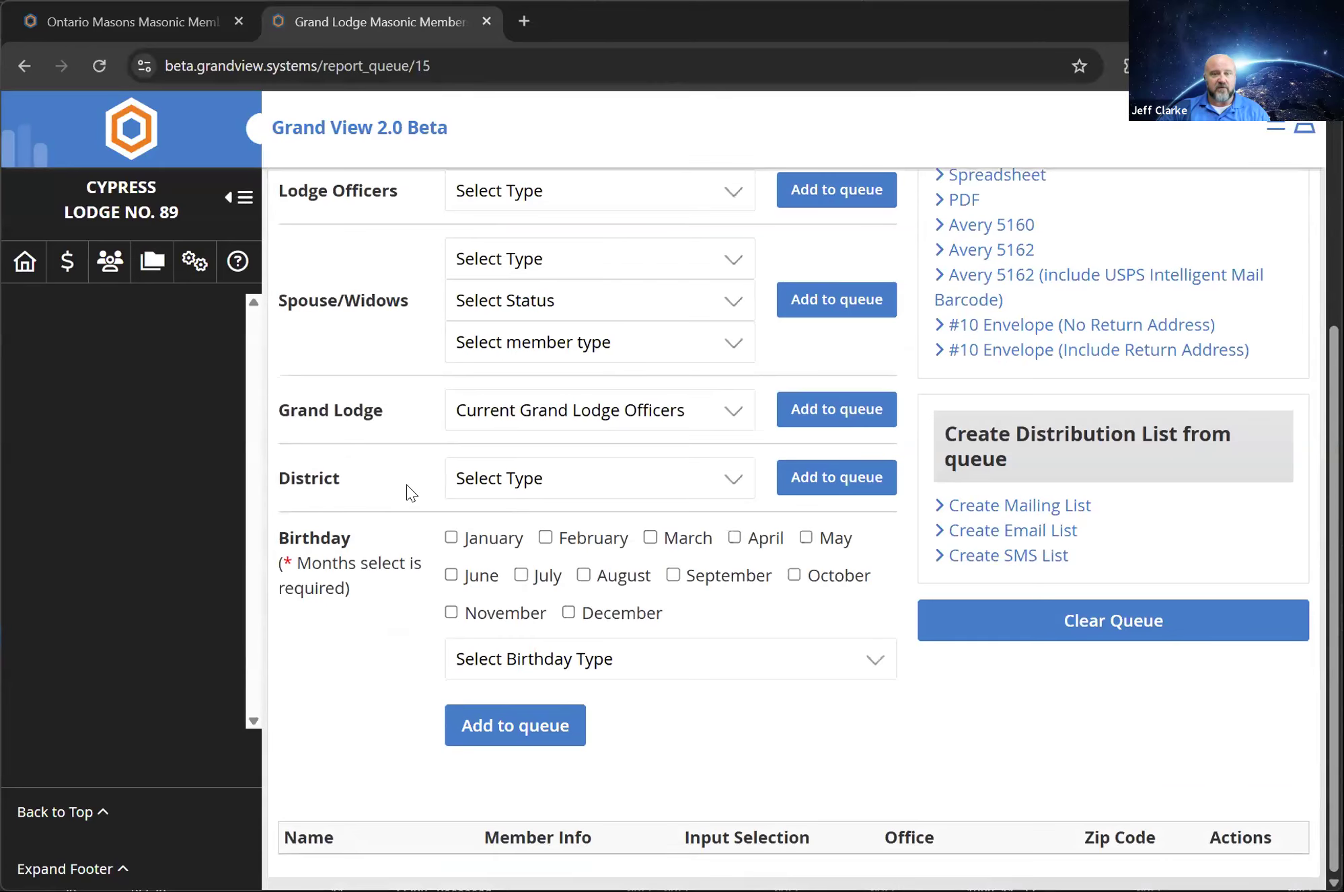
Add the lodge's current officers to the List Builder queue
scroll(411, 494, up, 5)
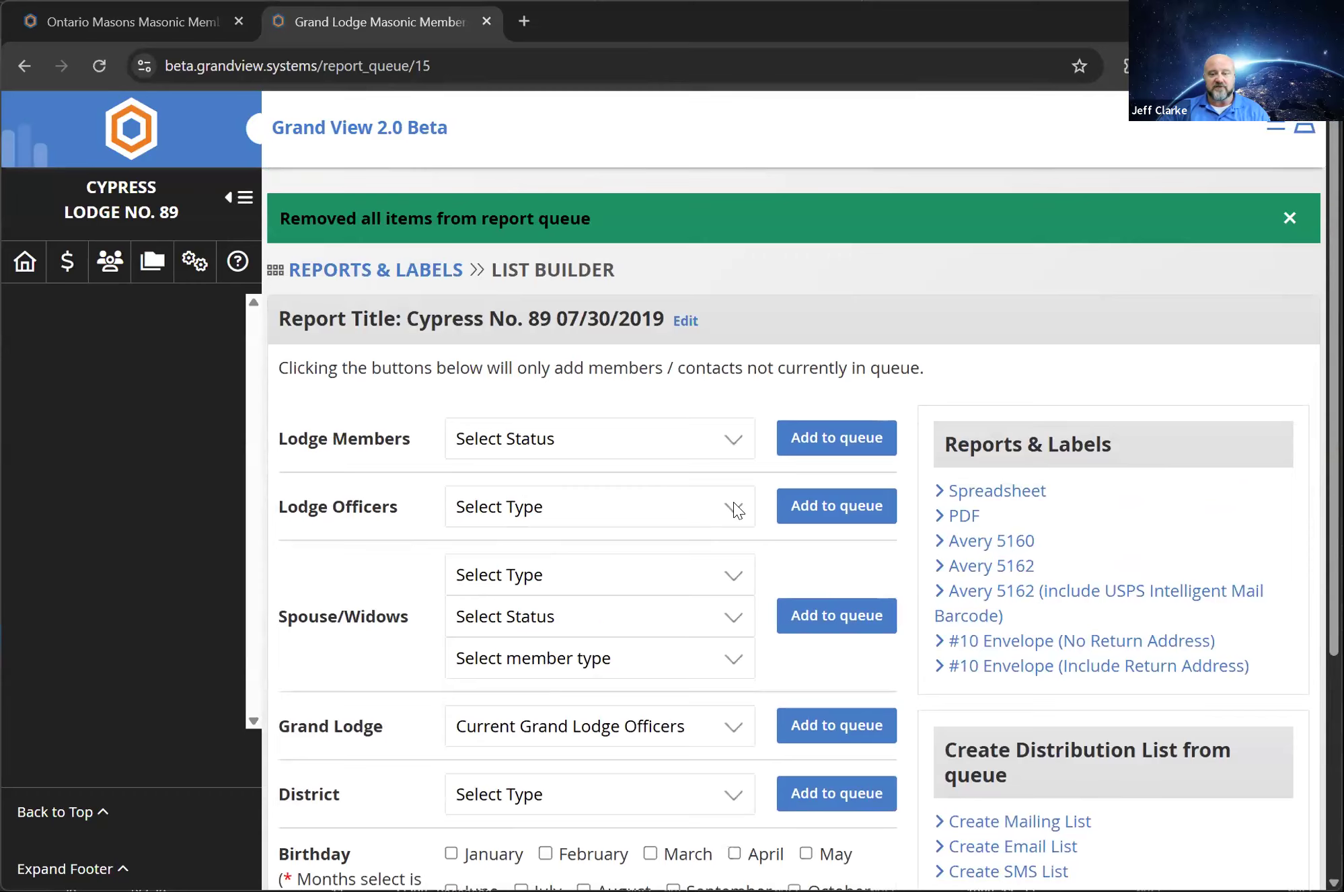
click(737, 509)
click(501, 572)
click(846, 498)
scroll(741, 459, down, 6)
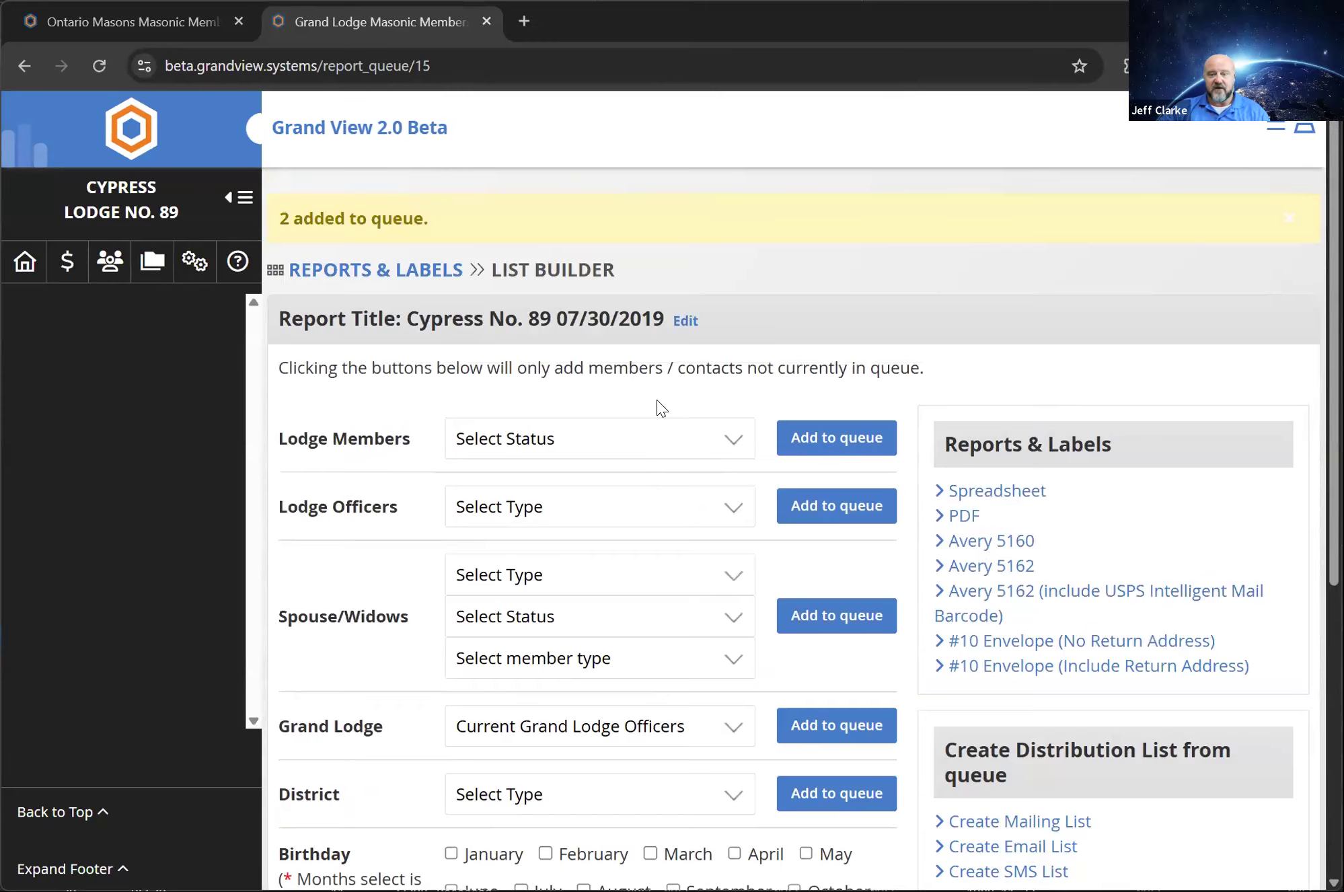
Add the lodge officers of type Past Worshipful Masters to the queue
scroll(657, 405, up, 6)
click(736, 509)
click(584, 635)
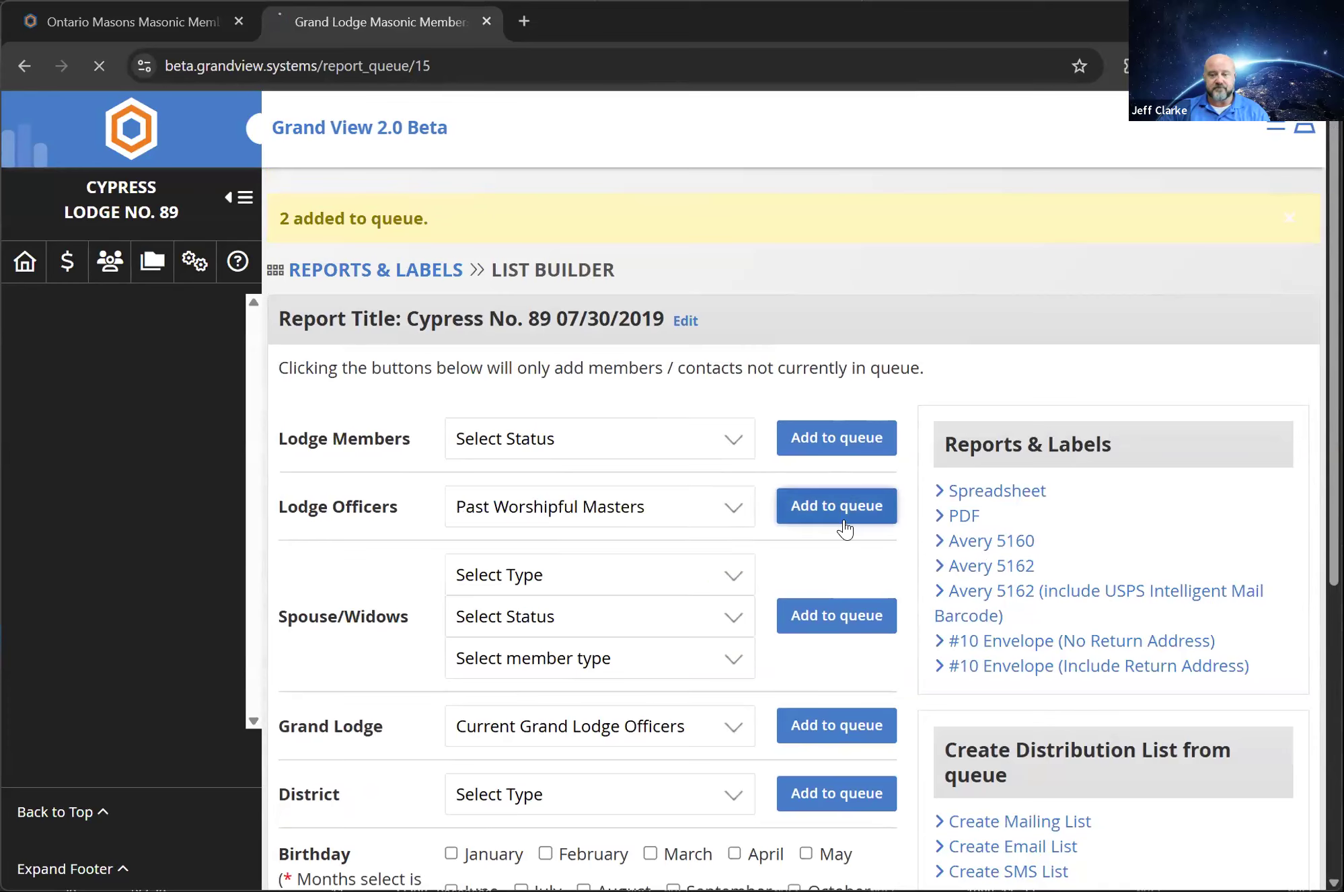
click(845, 511)
Examine the queued officers and past masters, and the report, label and distribution list options for the queue
scroll(862, 492, down, 12)
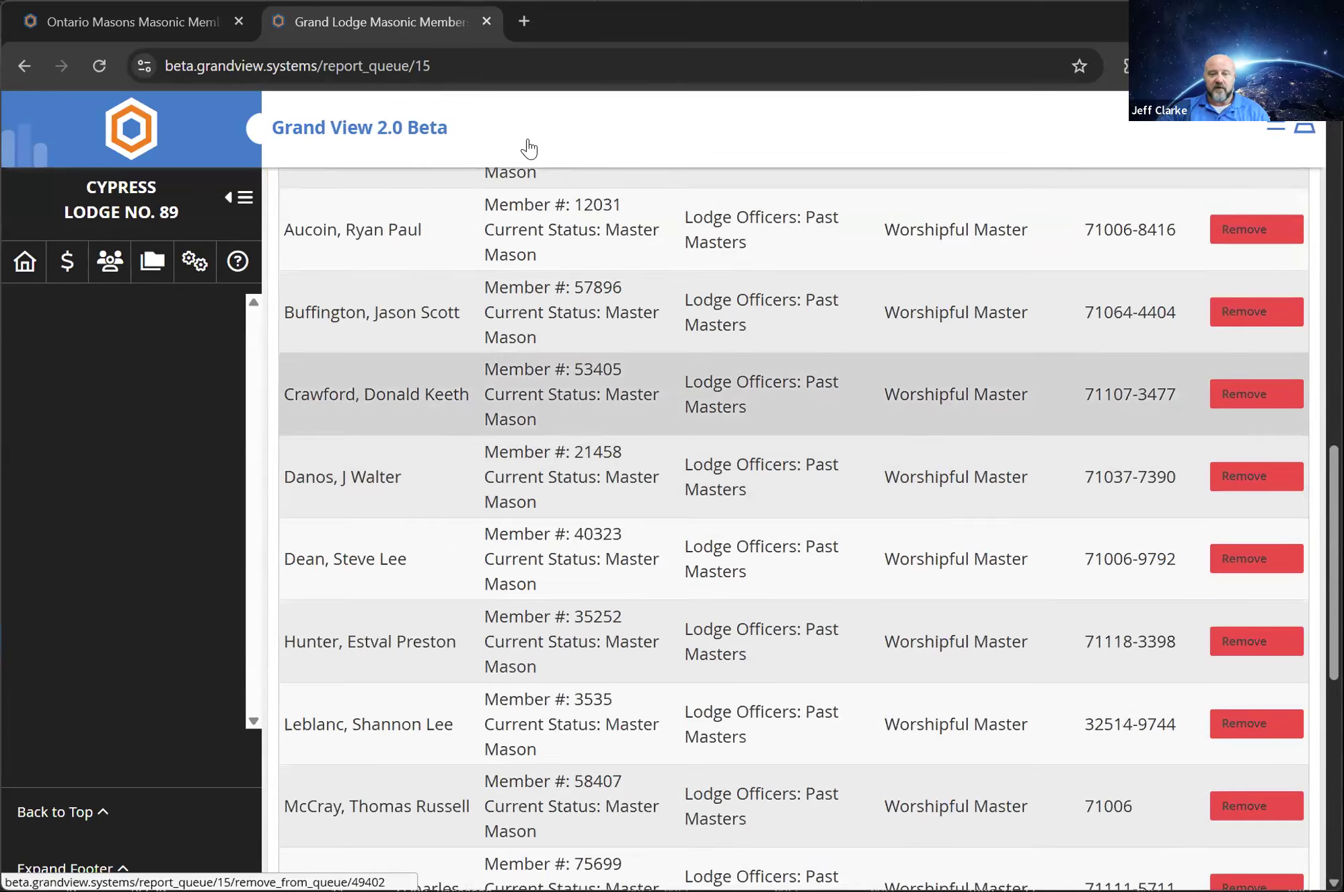
scroll(528, 703, down, 5)
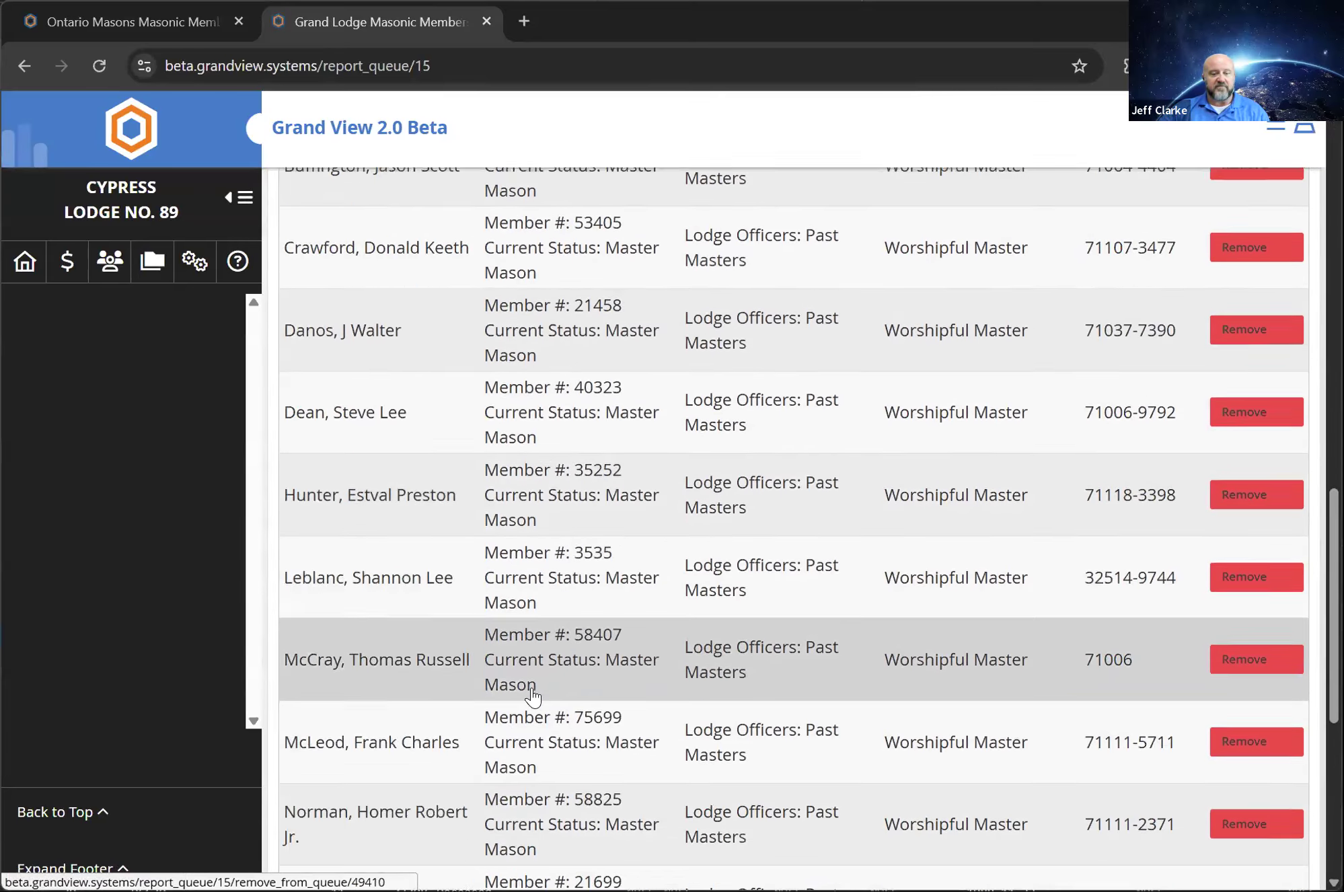
scroll(533, 702, down, 3)
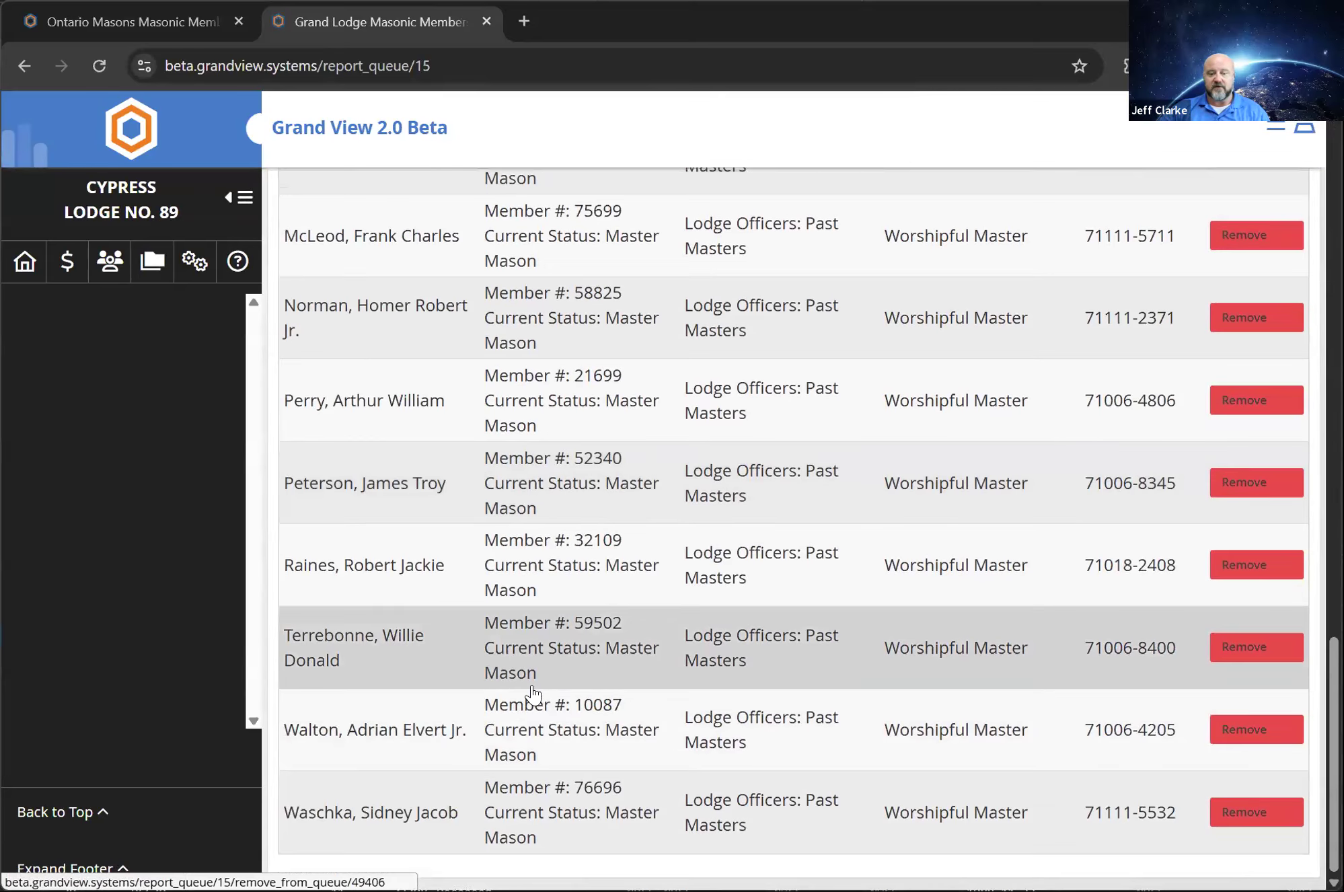
scroll(536, 673, up, 10)
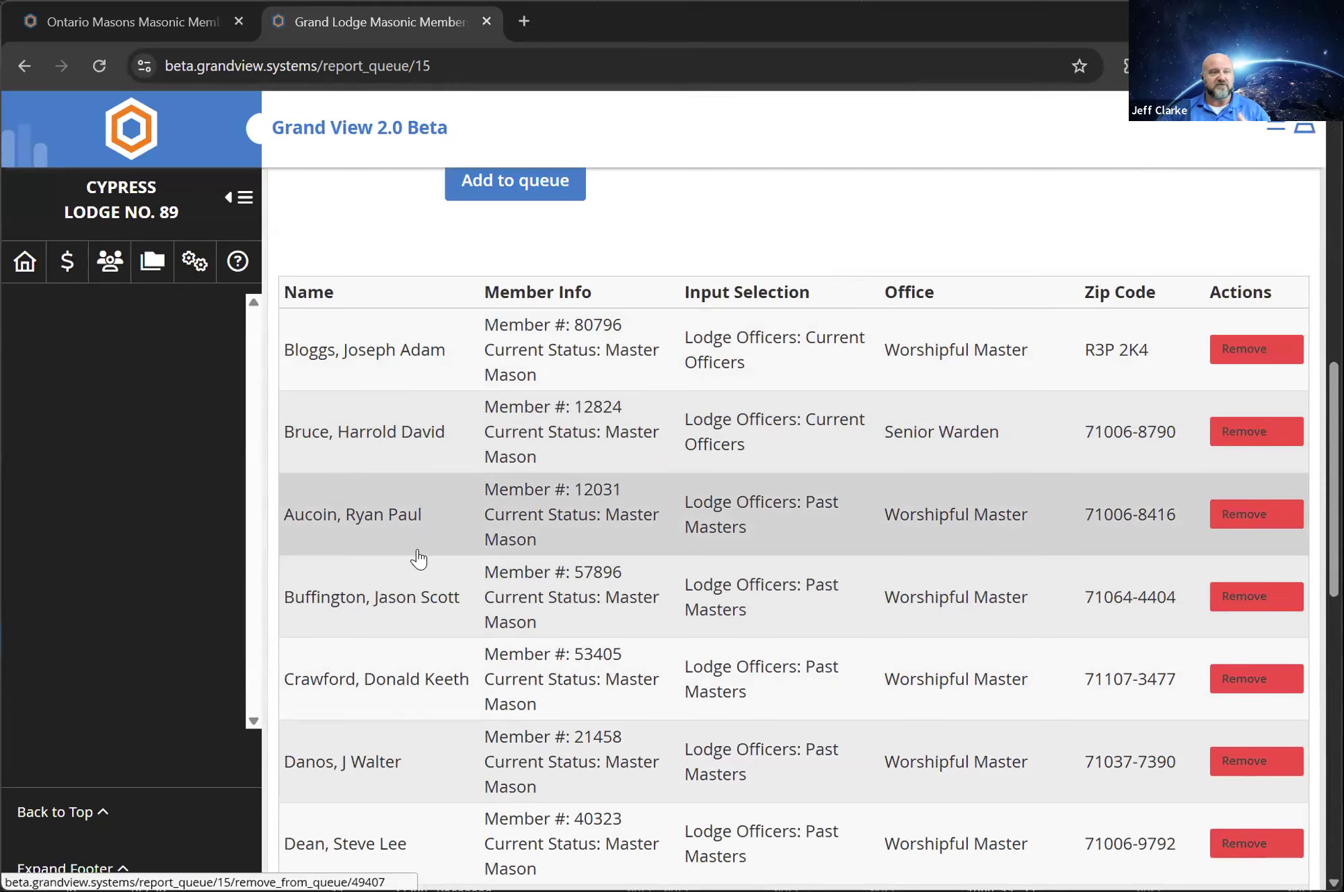
scroll(510, 564, up, 10)
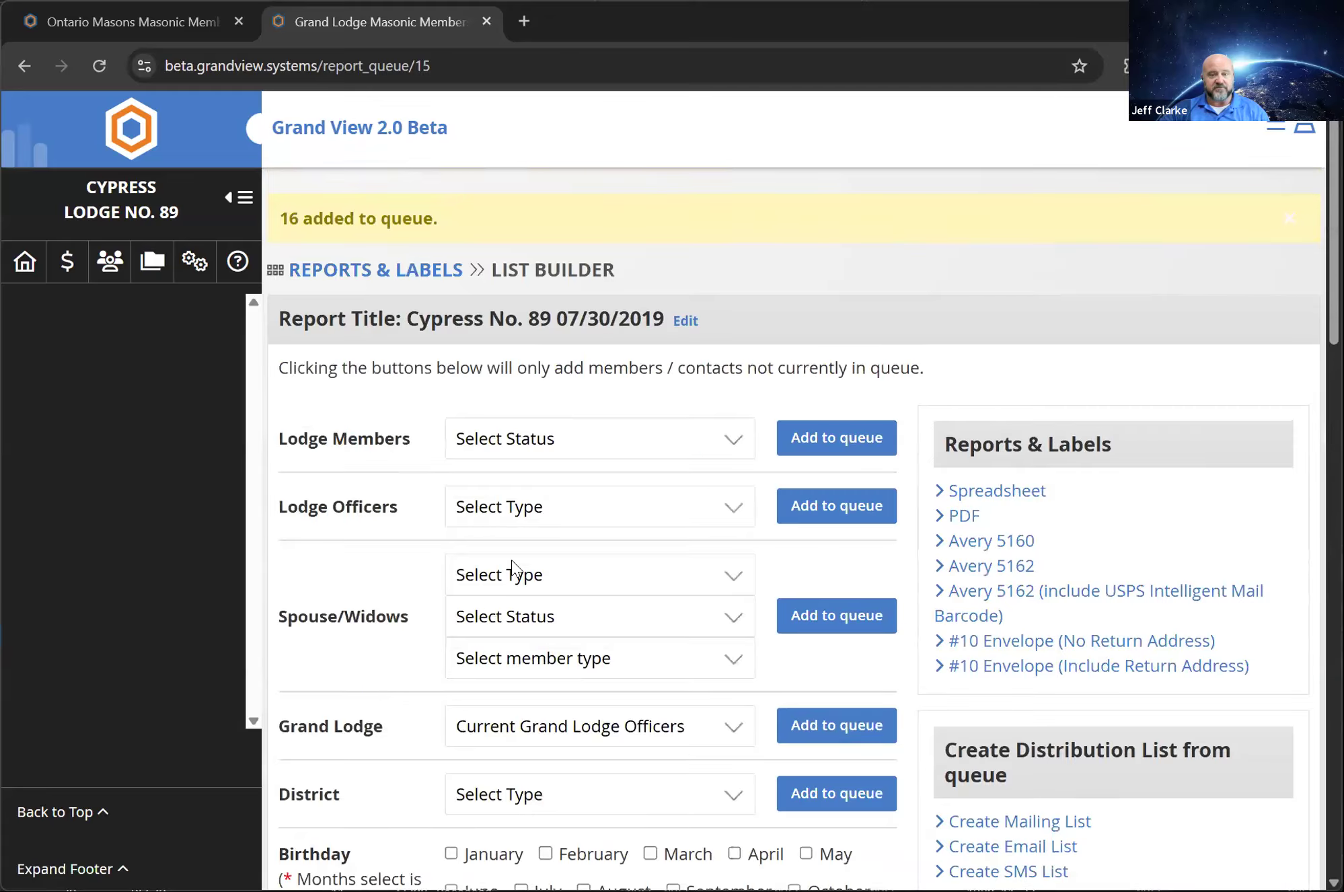
scroll(900, 651, down, 10)
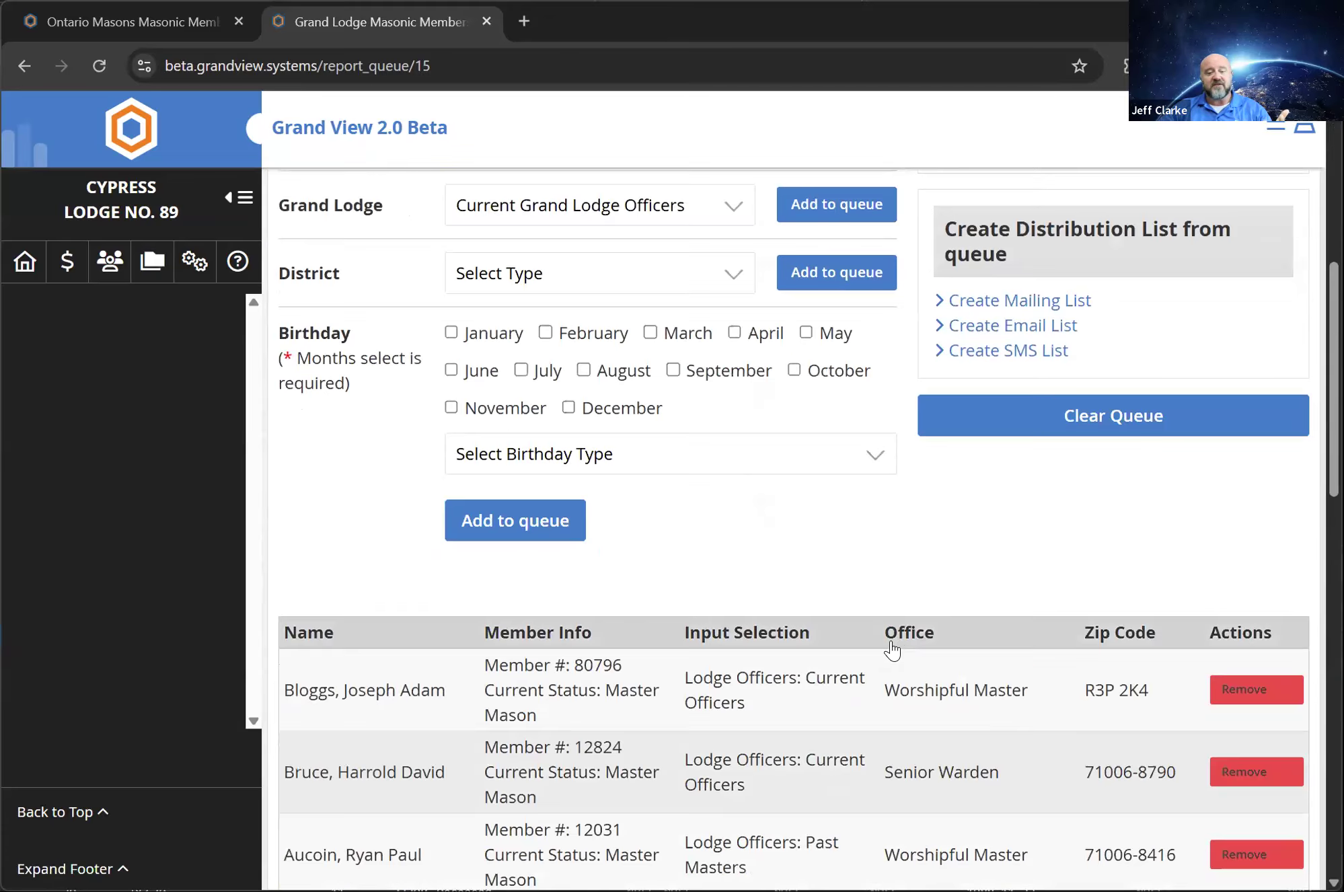
scroll(881, 662, down, 2)
scroll(871, 666, up, 8)
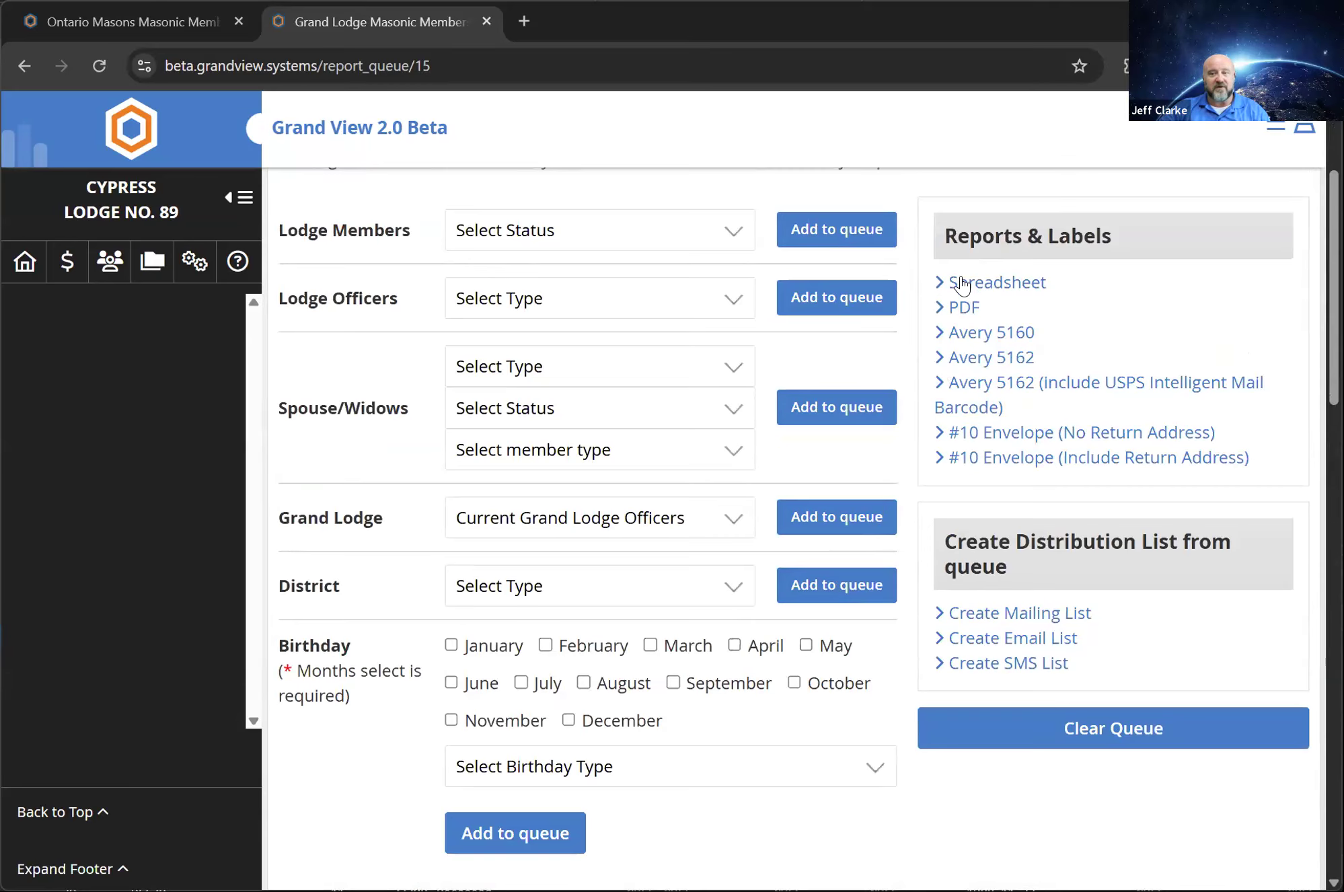
scroll(960, 291, up, 2)
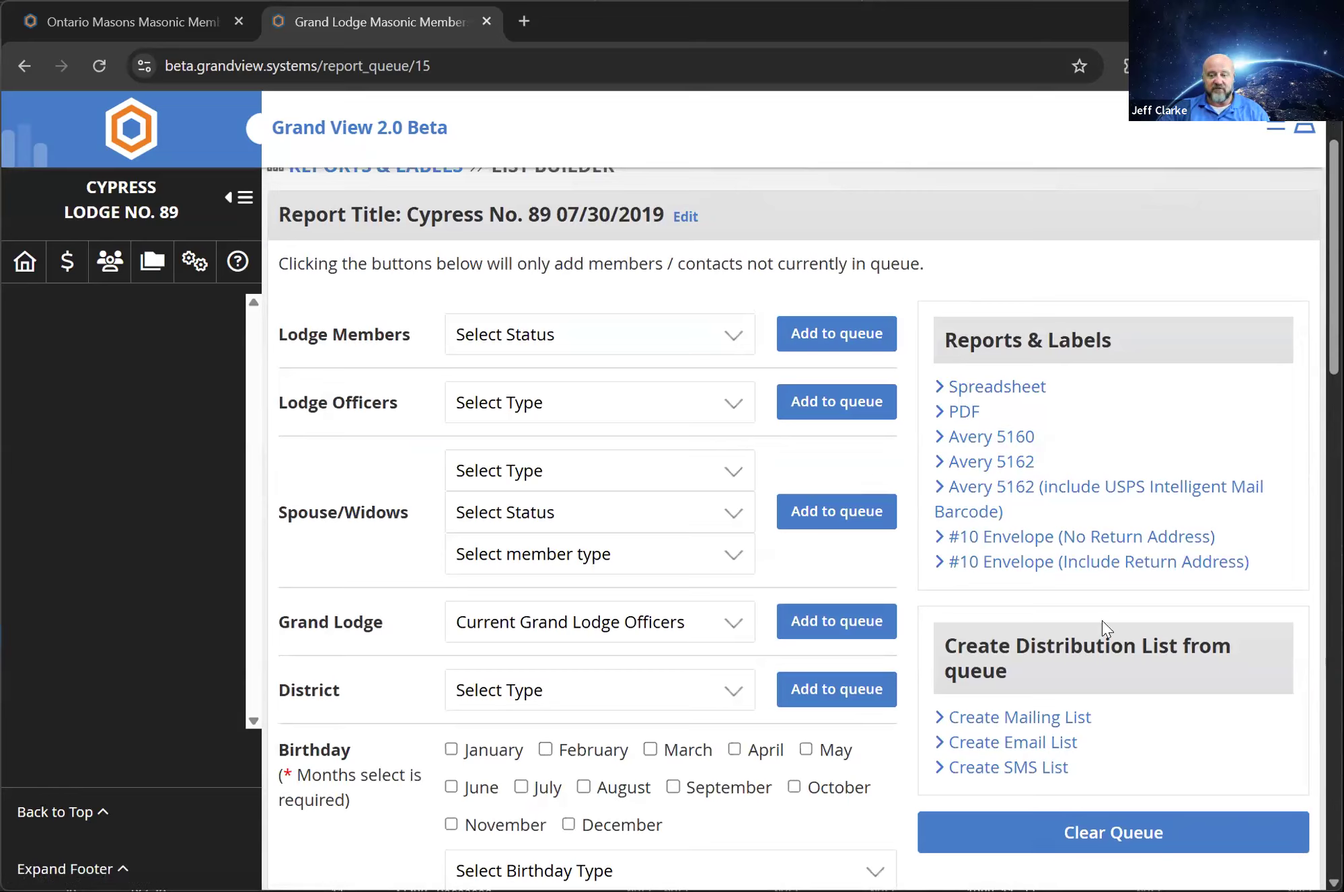
Create an email distribution list from the queue and save it with the name 2025 Officers and Past Masters List
click(1048, 743)
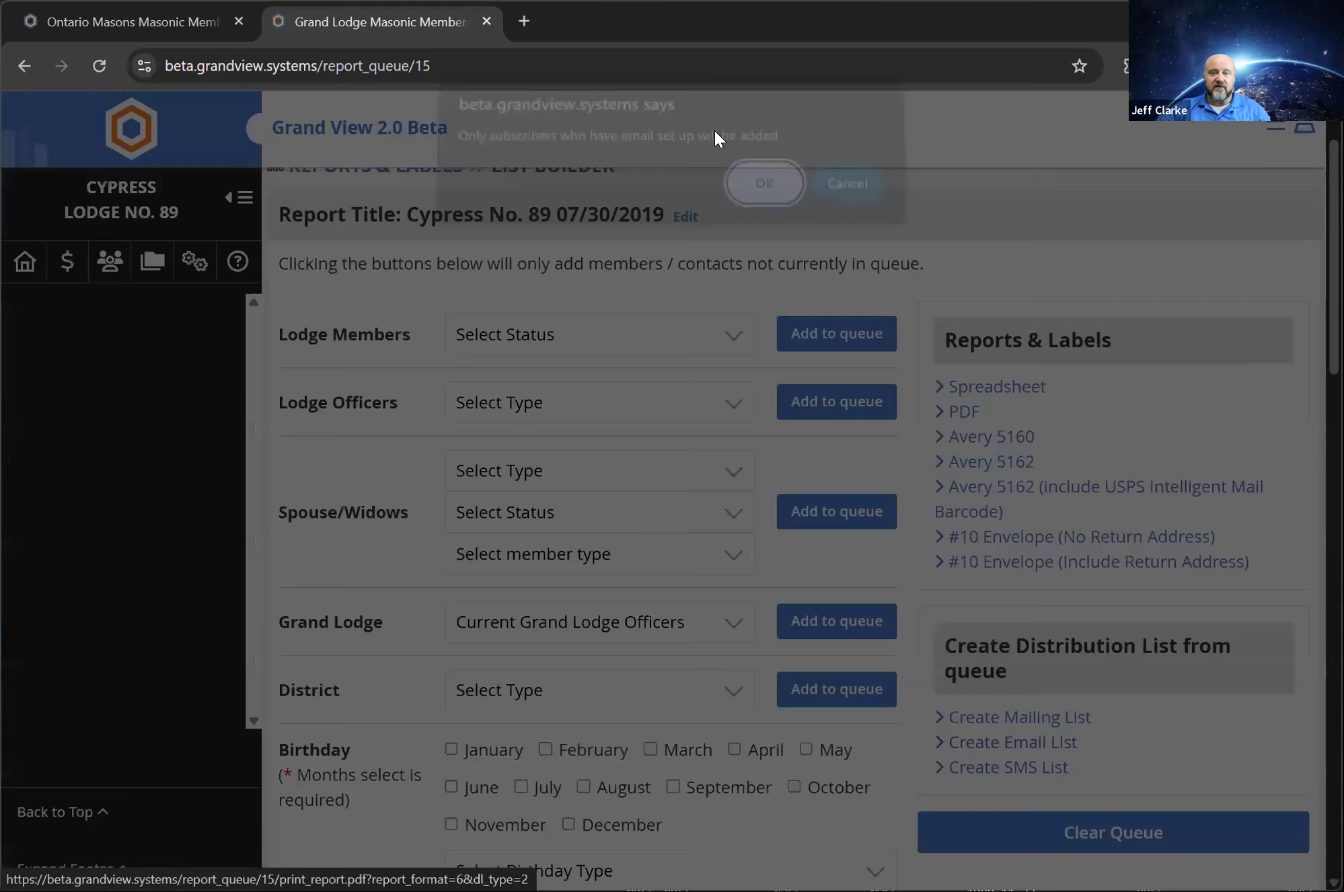
click(783, 195)
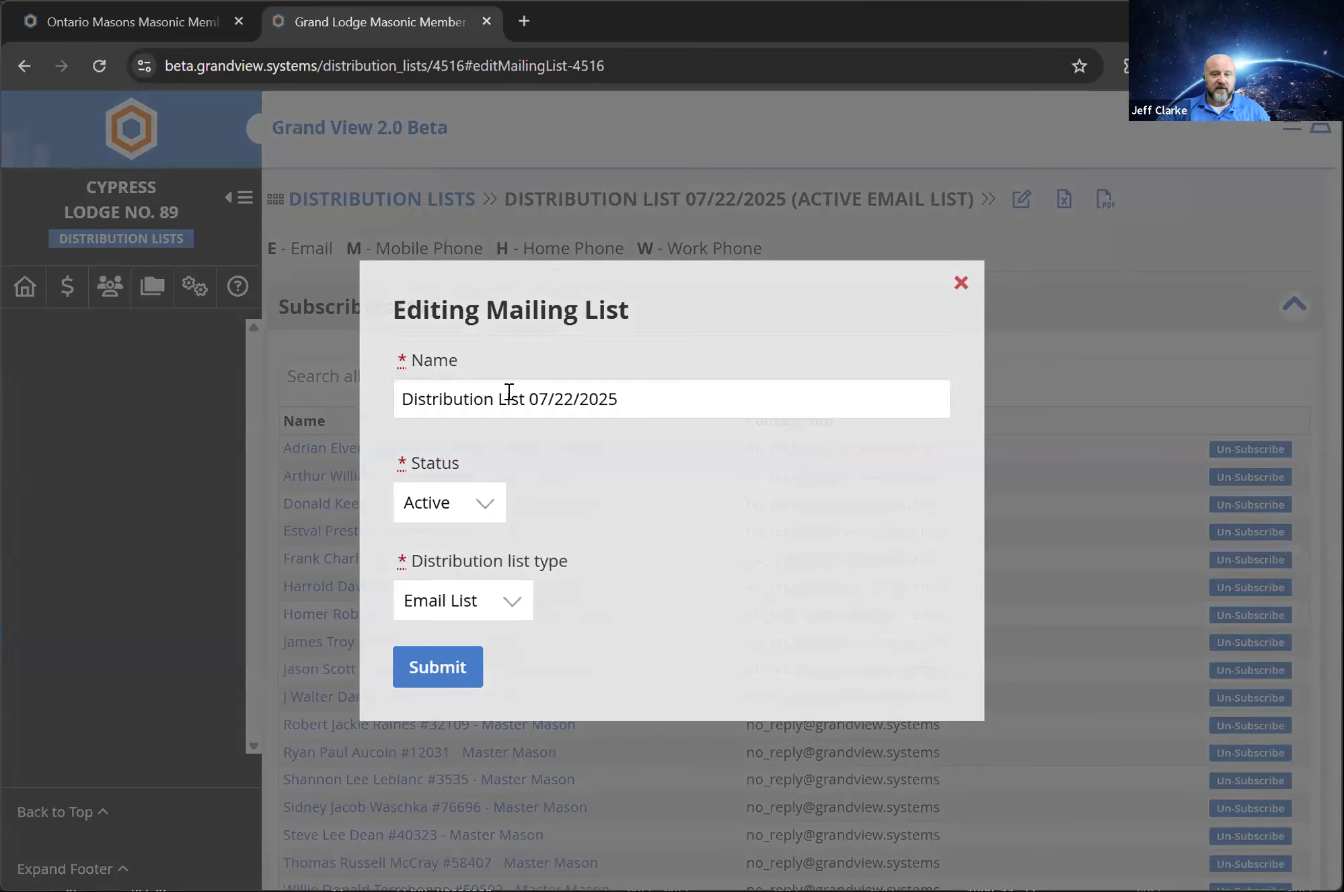
drag(666, 393, 387, 417)
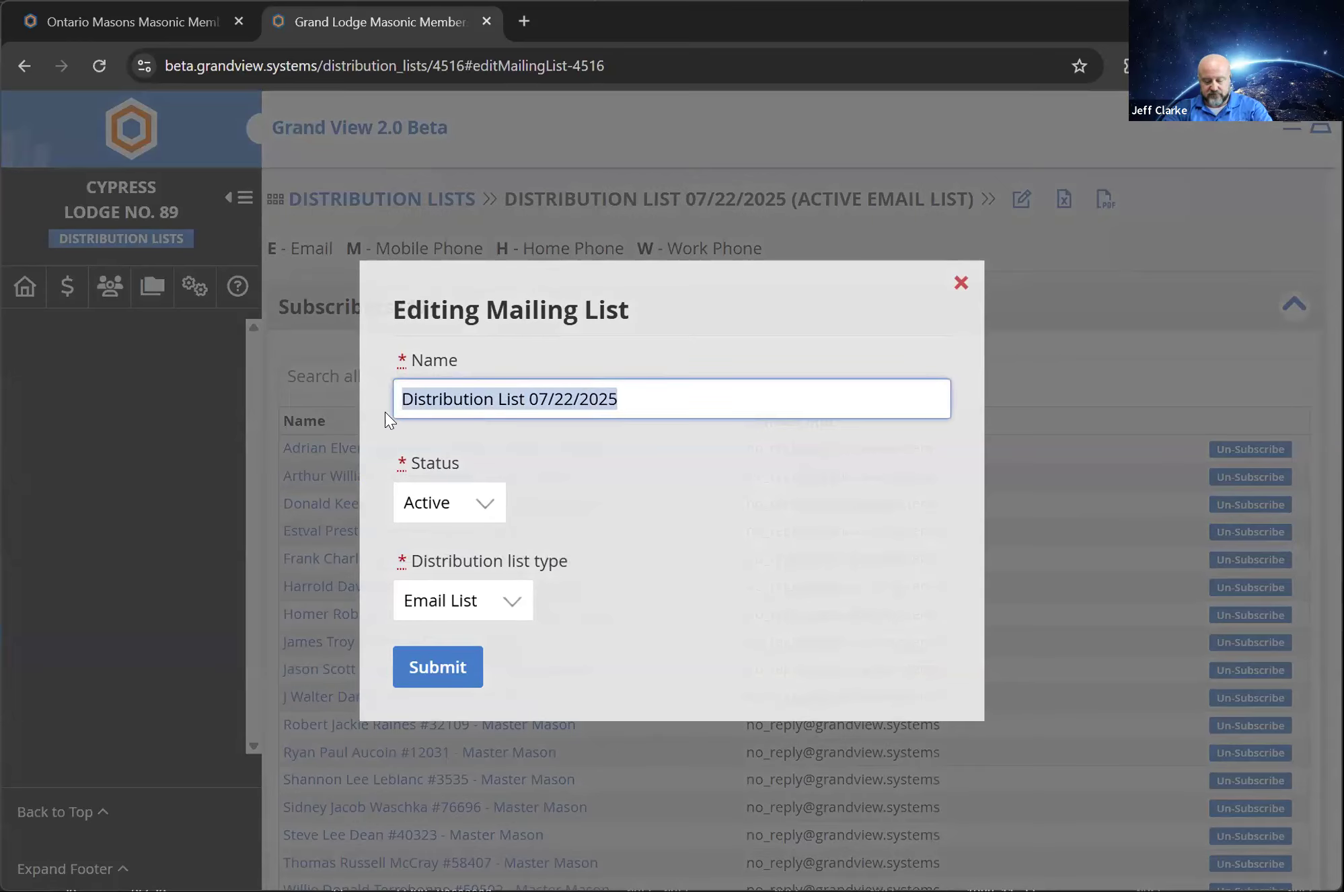
text(2025 Office)
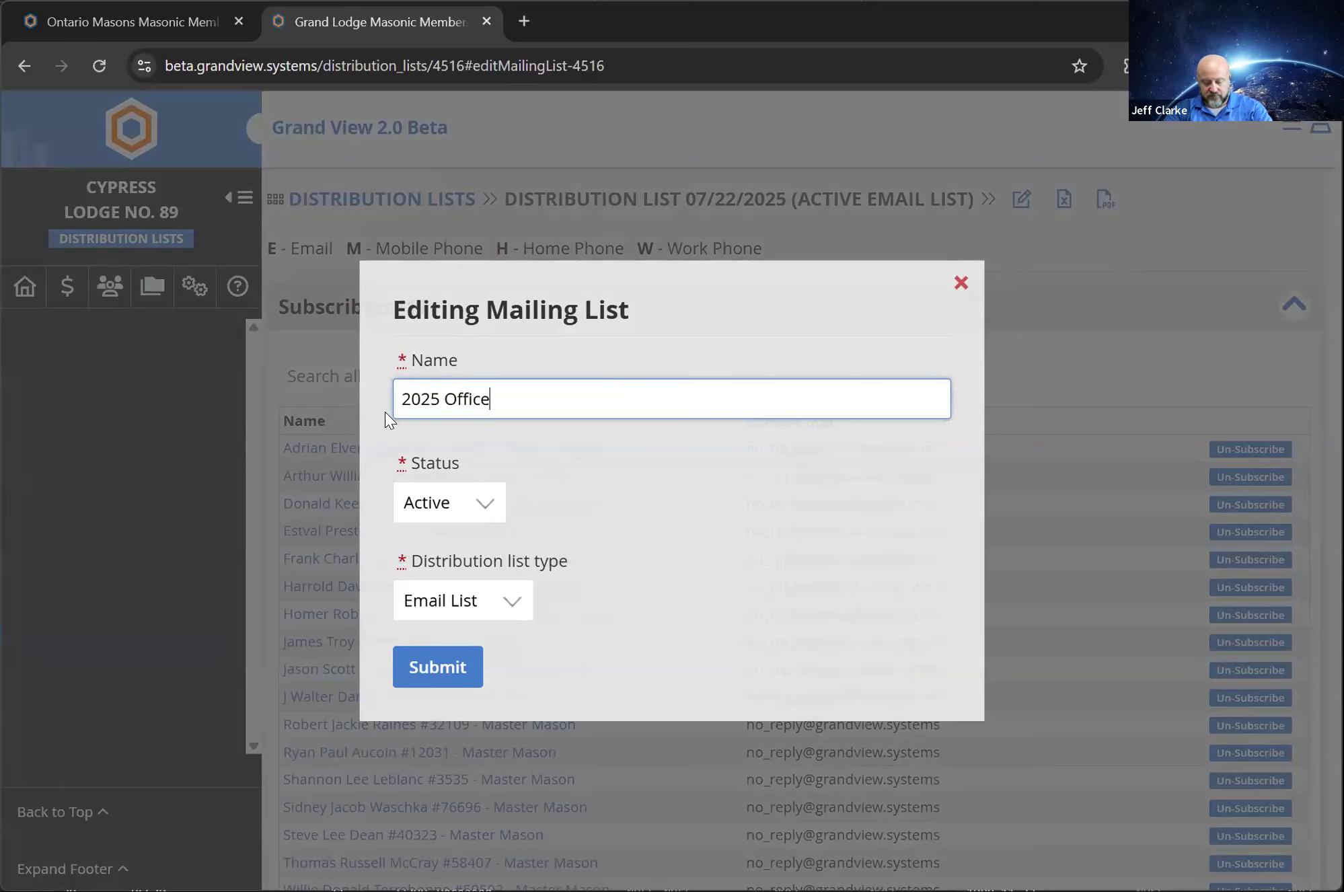
text(rs and Past Ma)
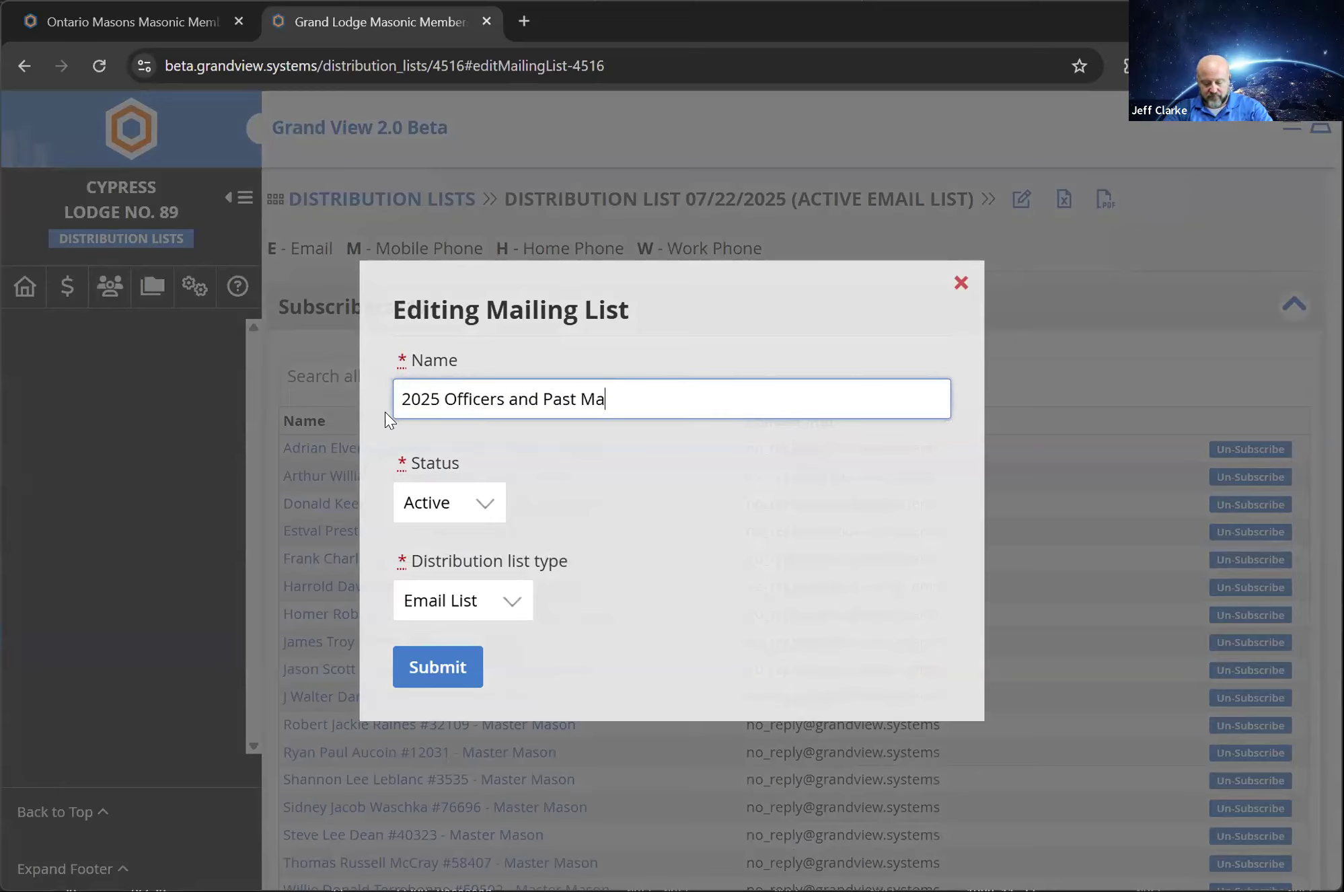
text(sters List)
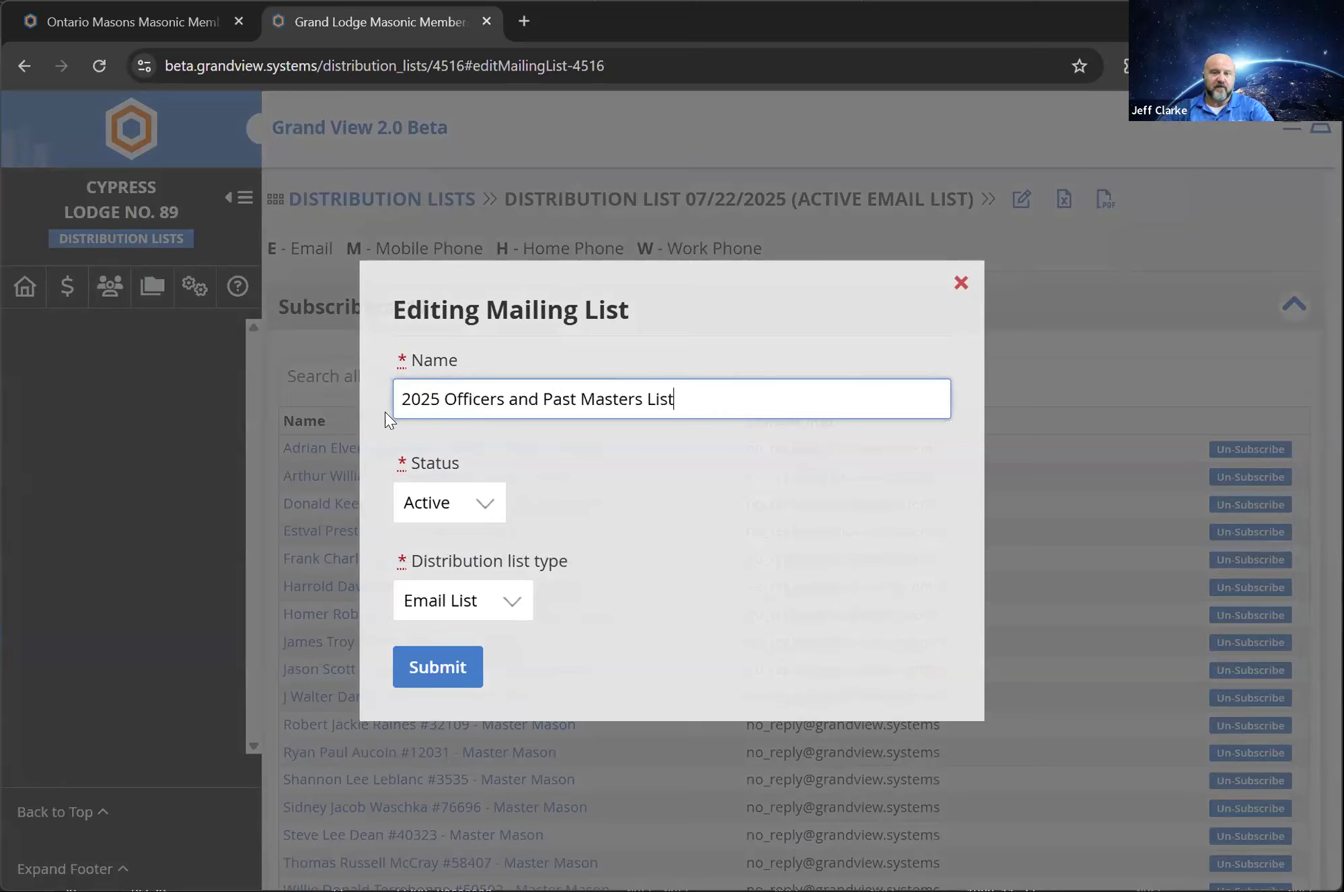
click(466, 668)
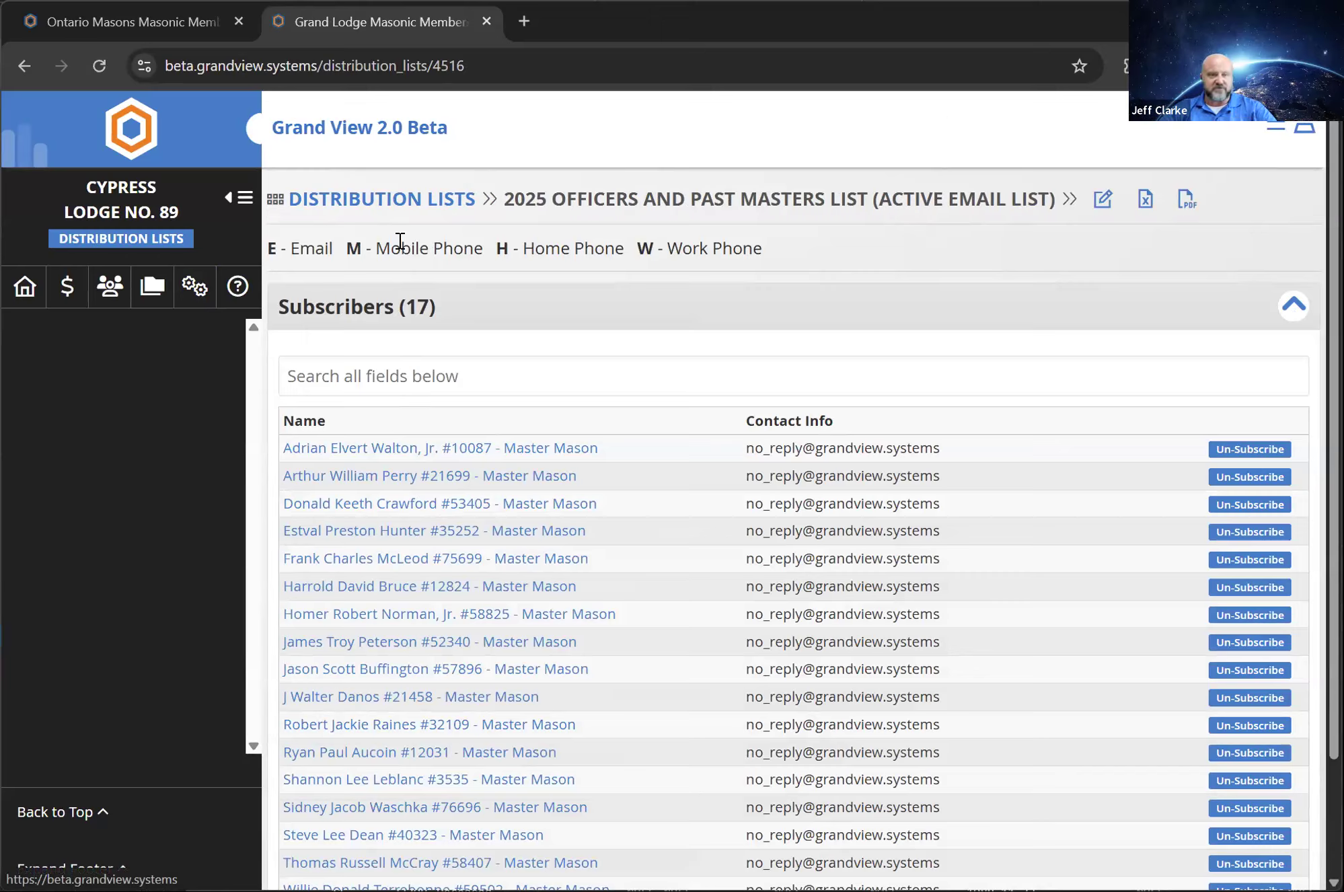
Return to the lodge home page, reopen the List Builder and clear all entries from its queue
click(30, 299)
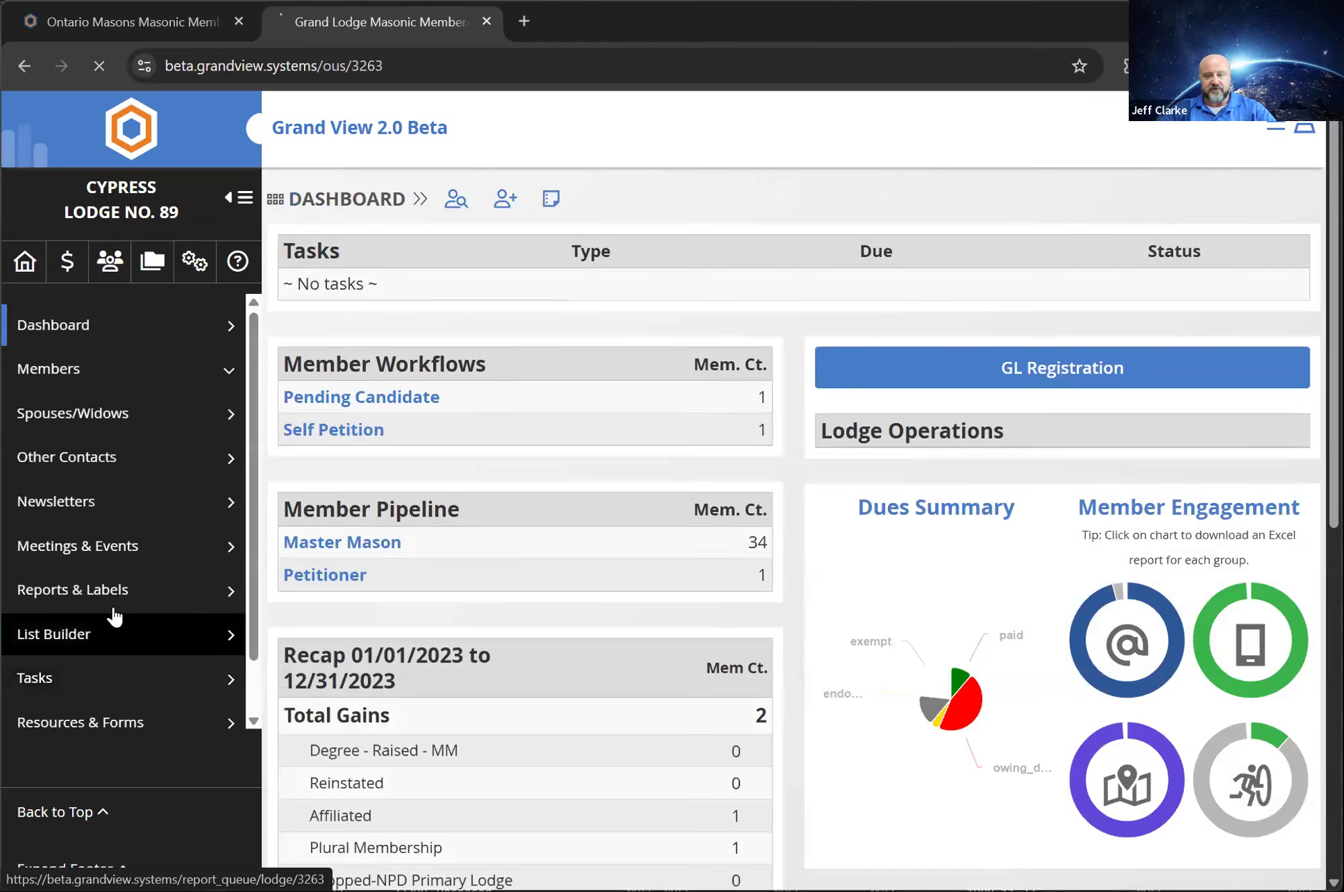
click(108, 612)
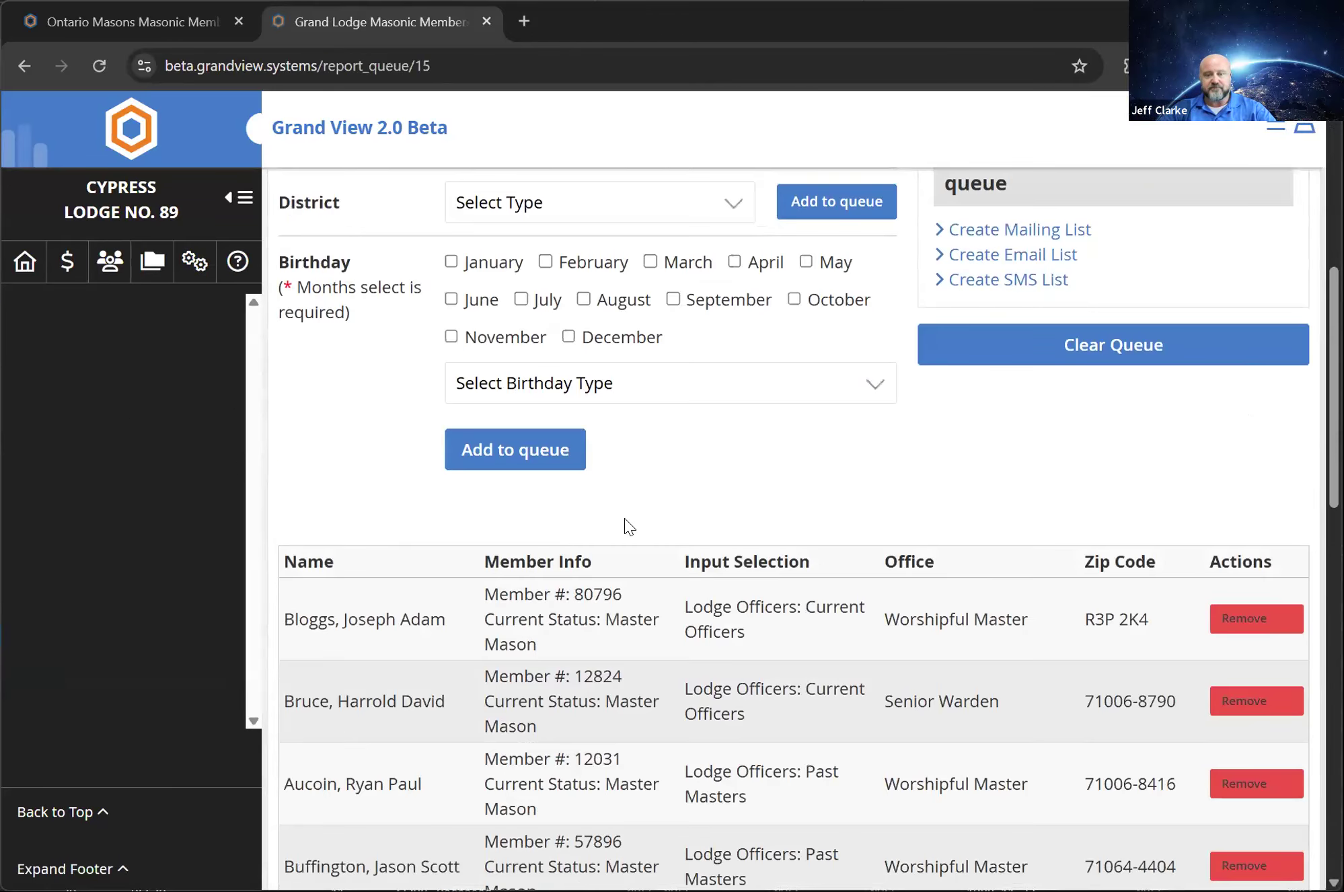
click(1116, 346)
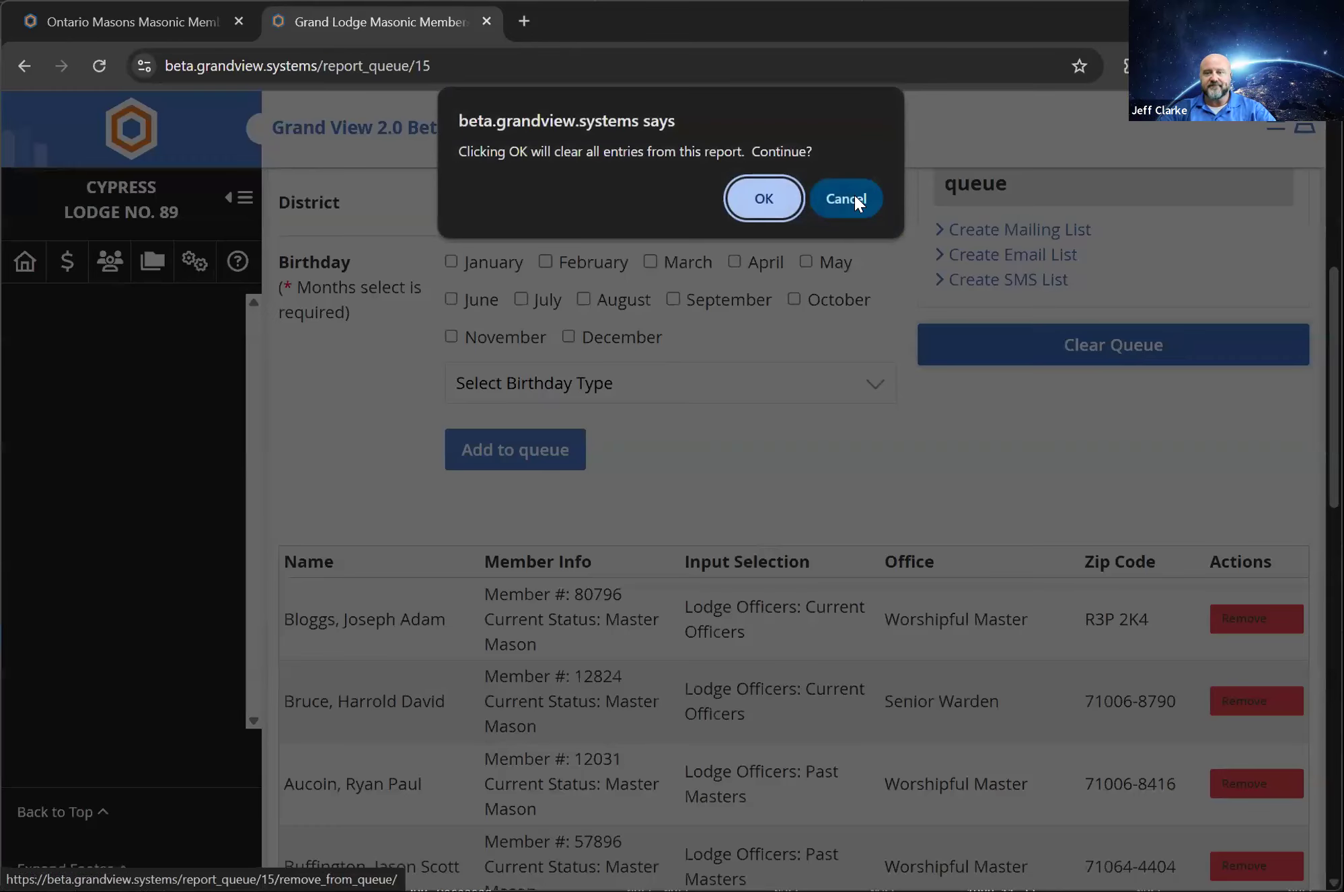
click(764, 198)
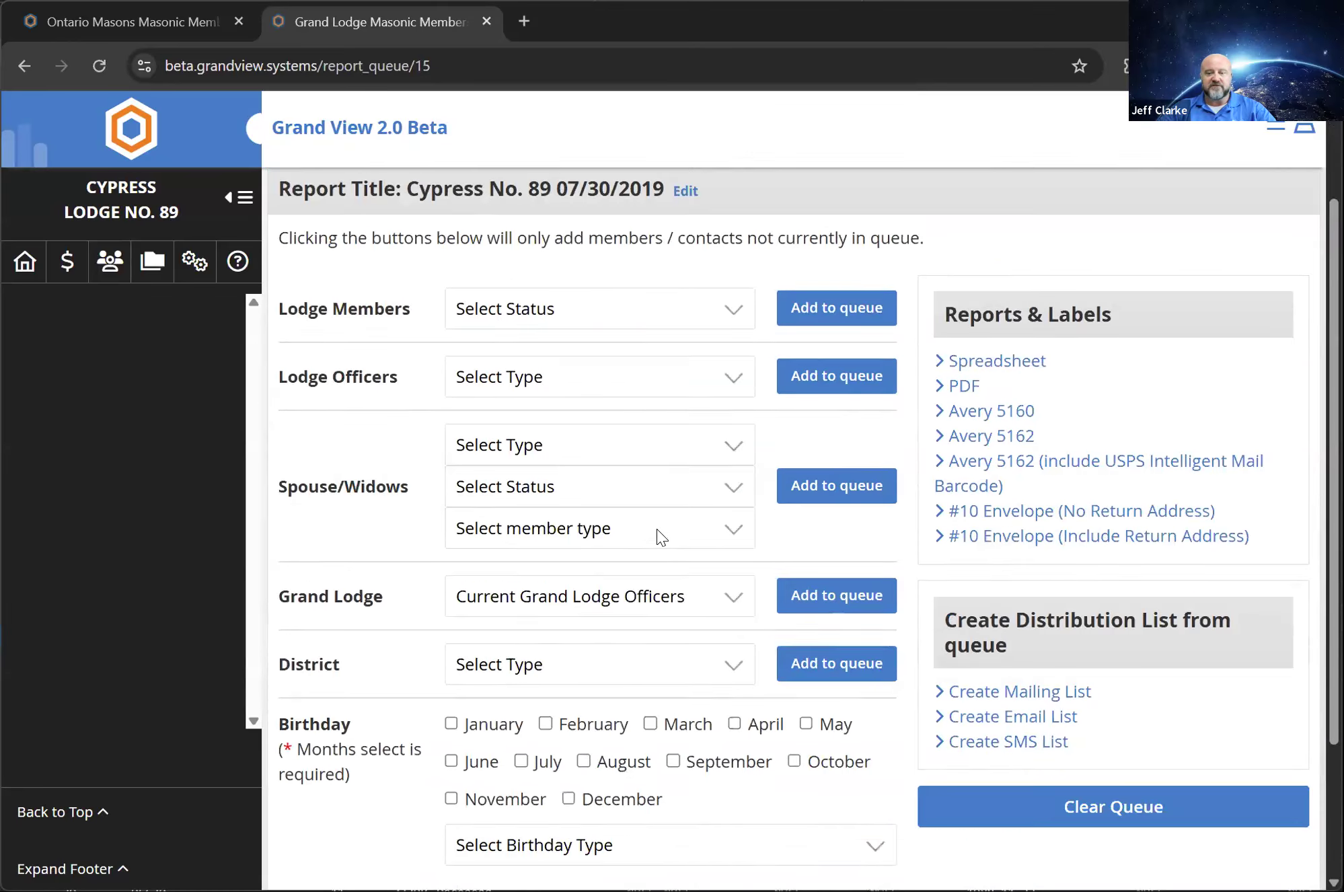
Add everyone with an Actual Birthday in October, November or December to the queue, and review the resulting entries
scroll(548, 608, down, 3)
click(794, 575)
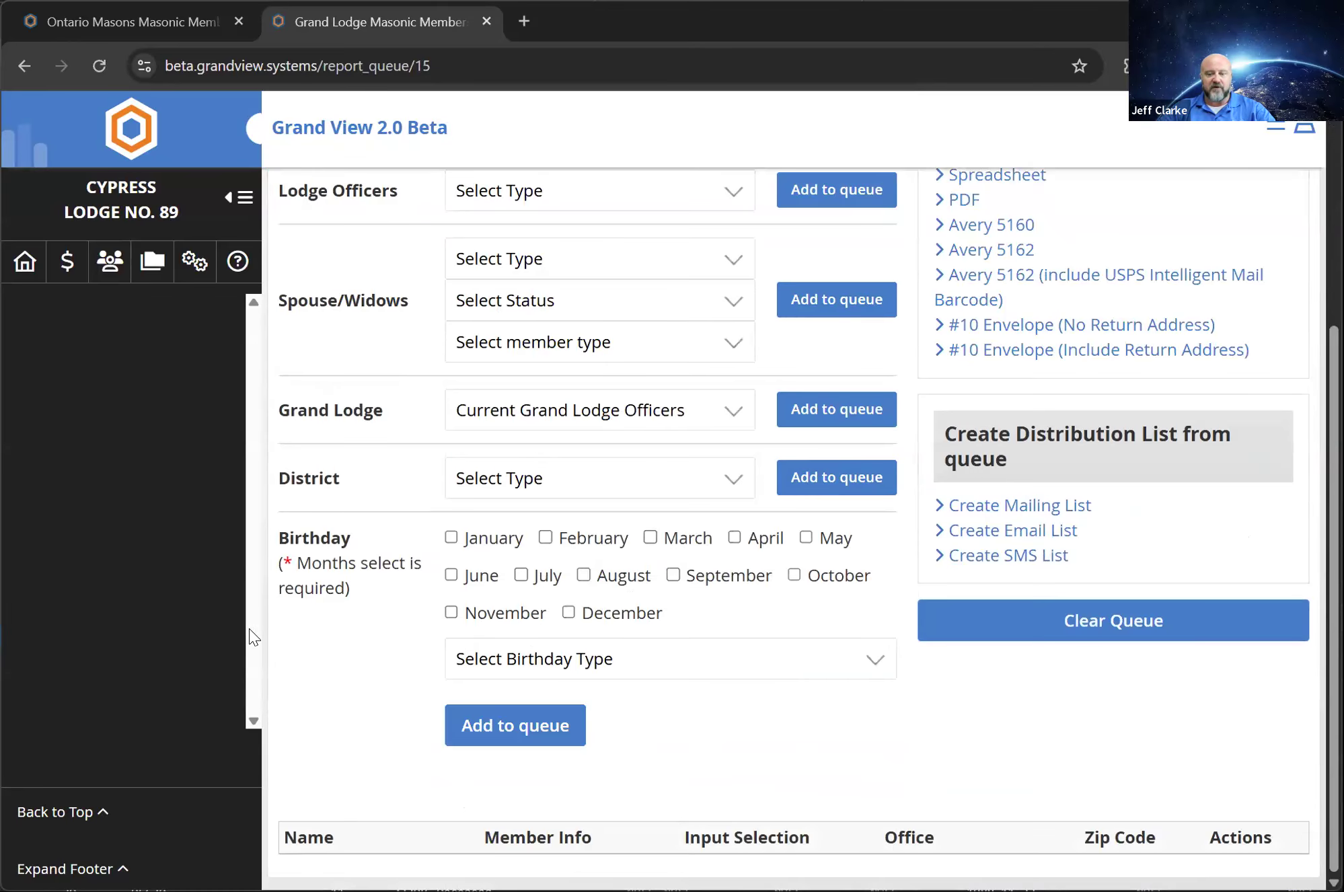
click(451, 612)
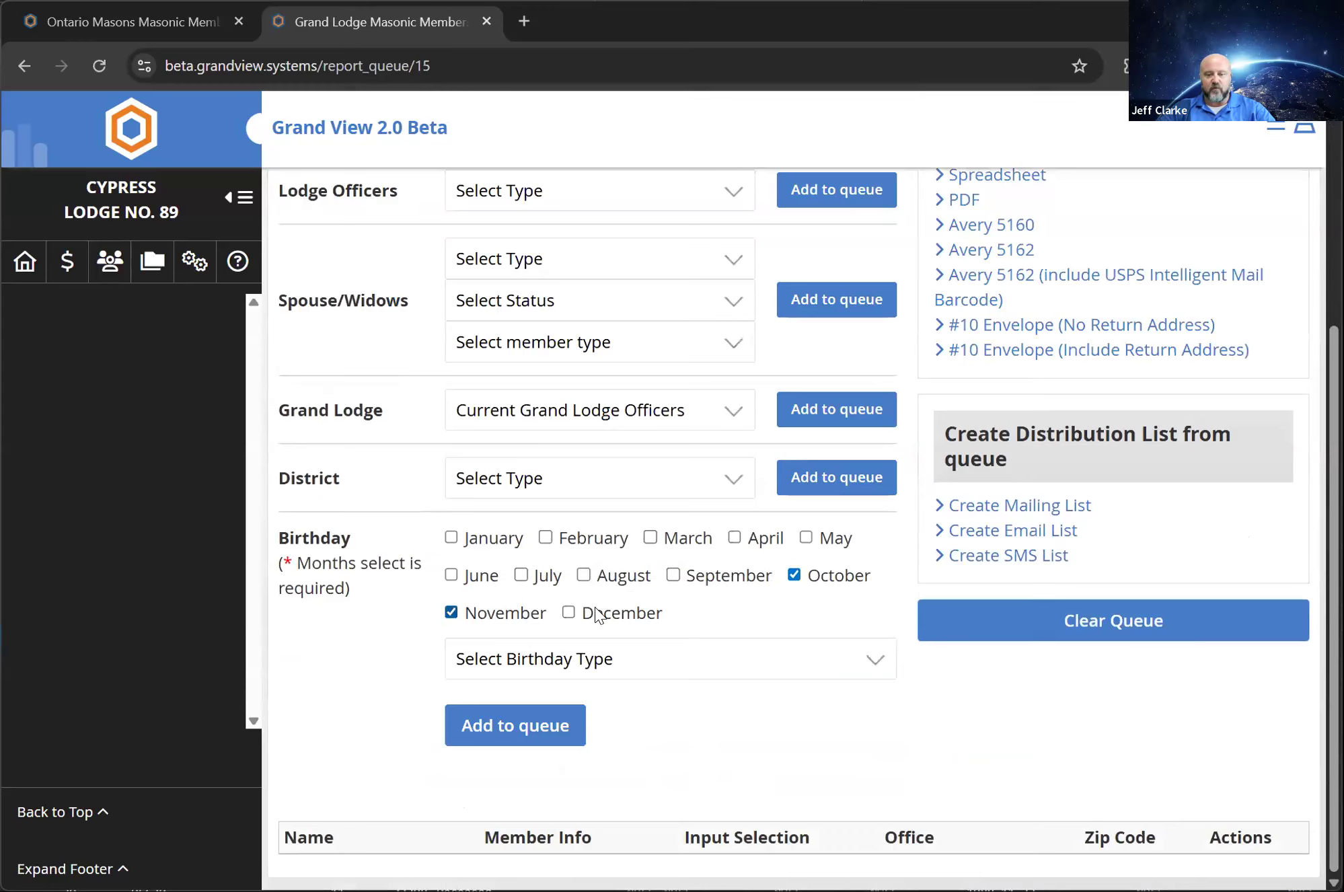
click(568, 613)
click(617, 666)
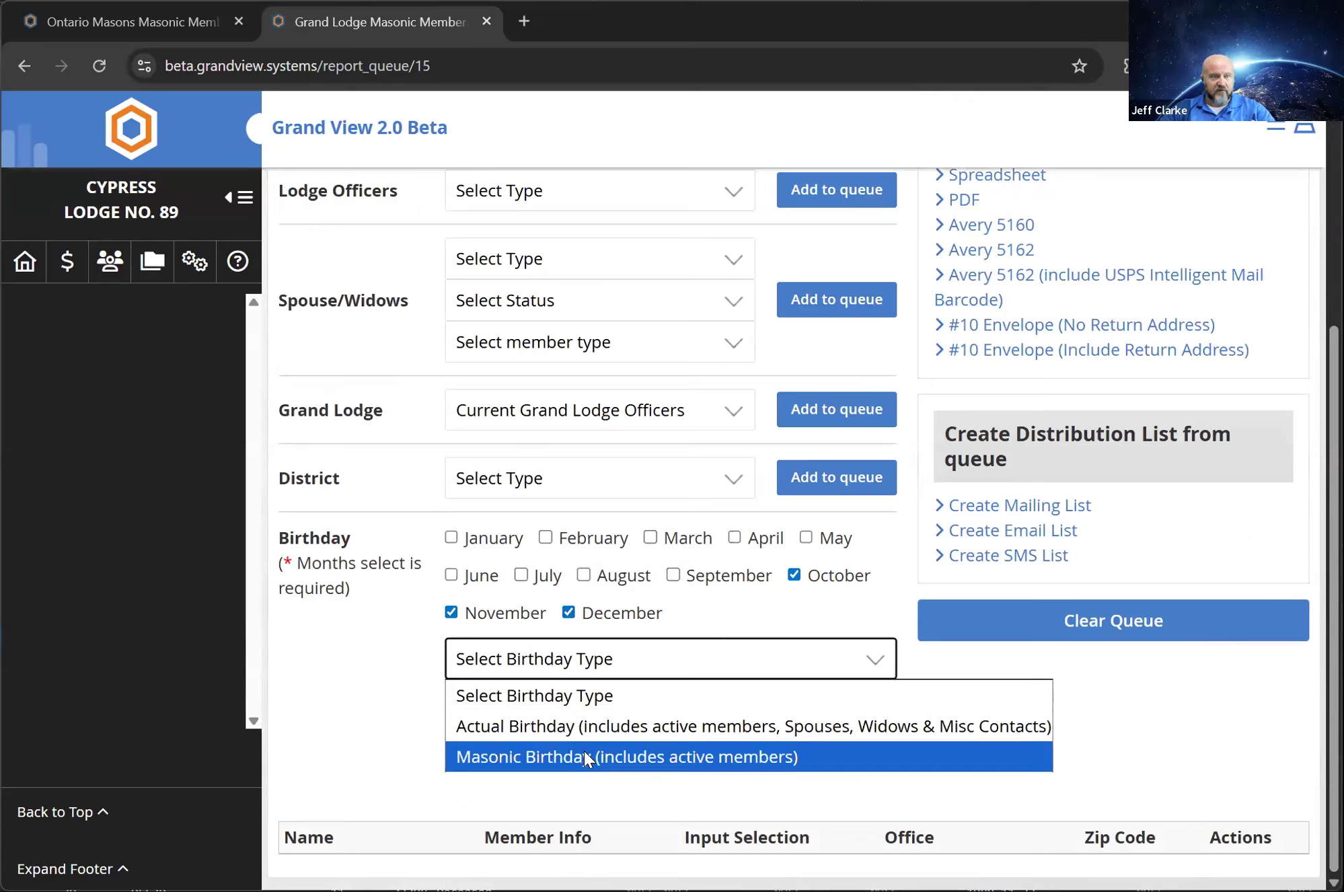
click(474, 726)
click(532, 724)
scroll(451, 384, down, 10)
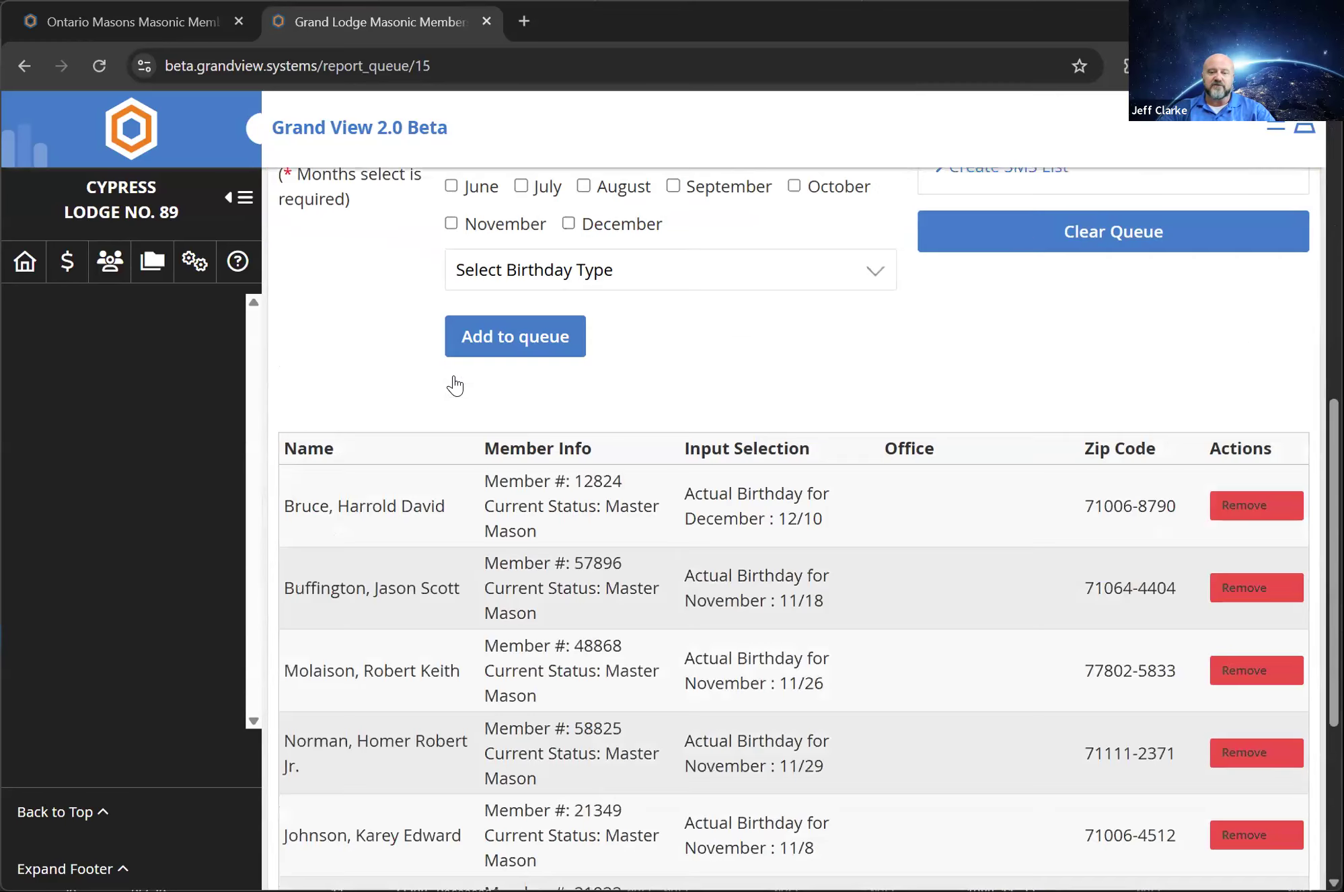
scroll(630, 720, up, 1)
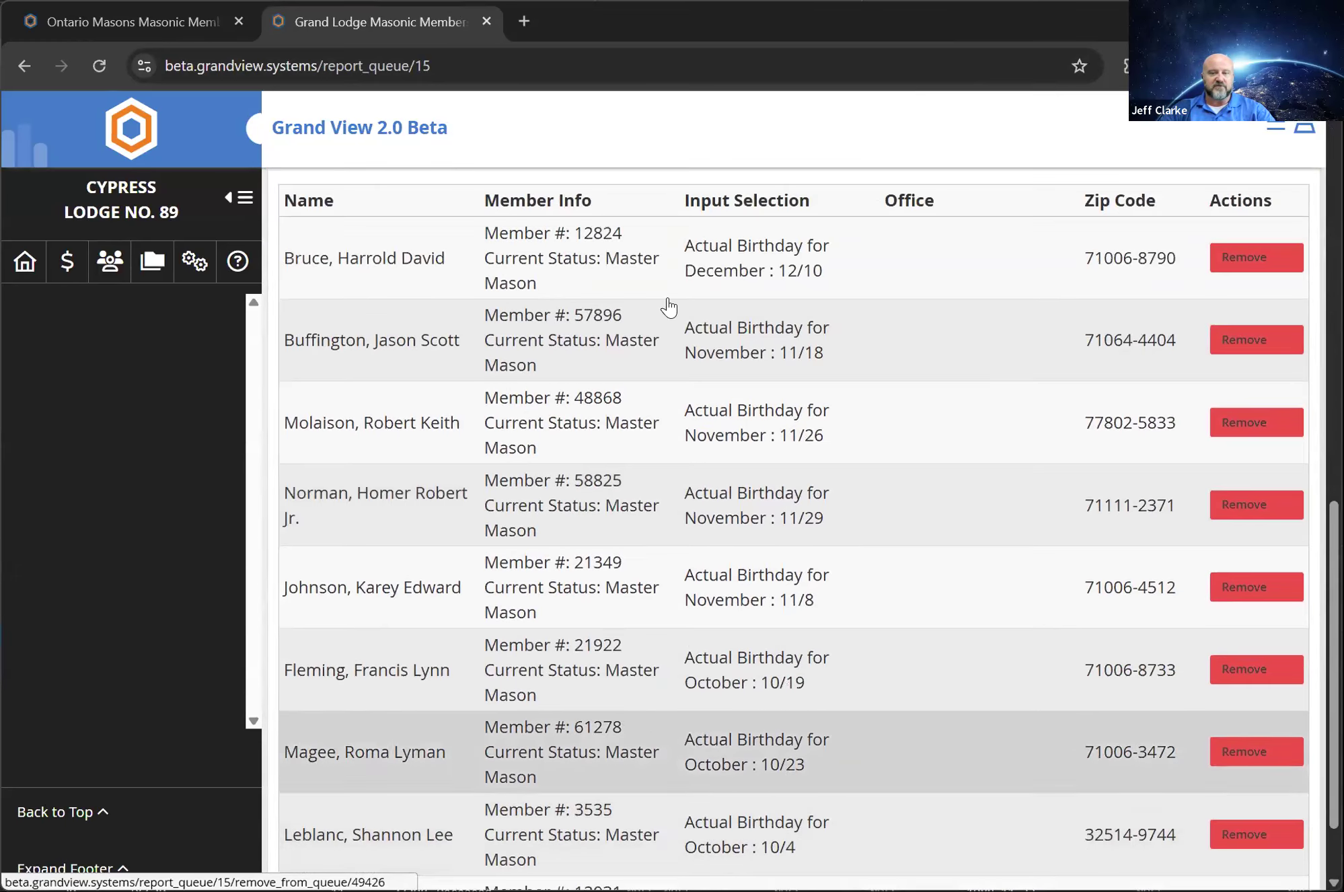
scroll(666, 306, down, 2)
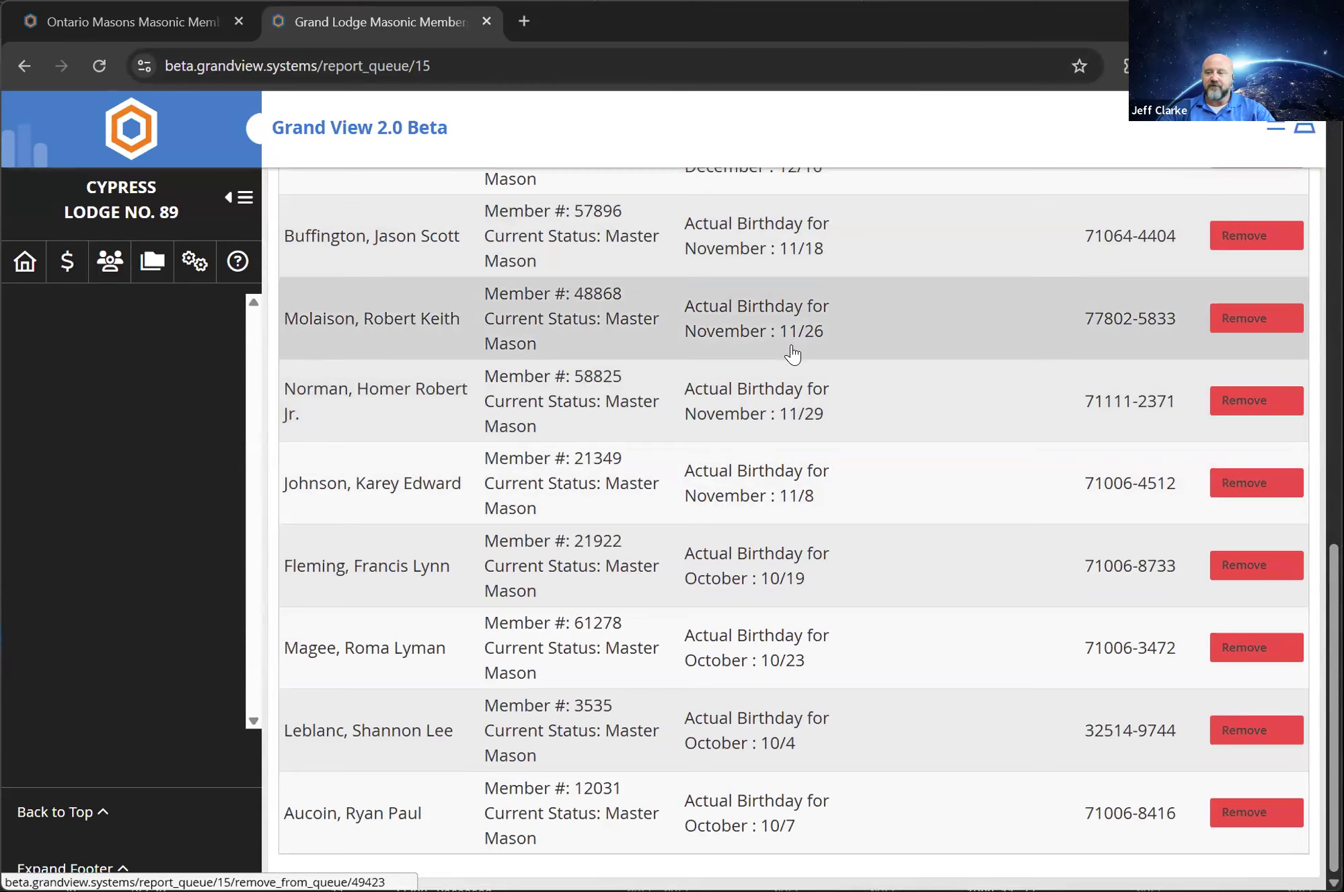
scroll(789, 189, up, 10)
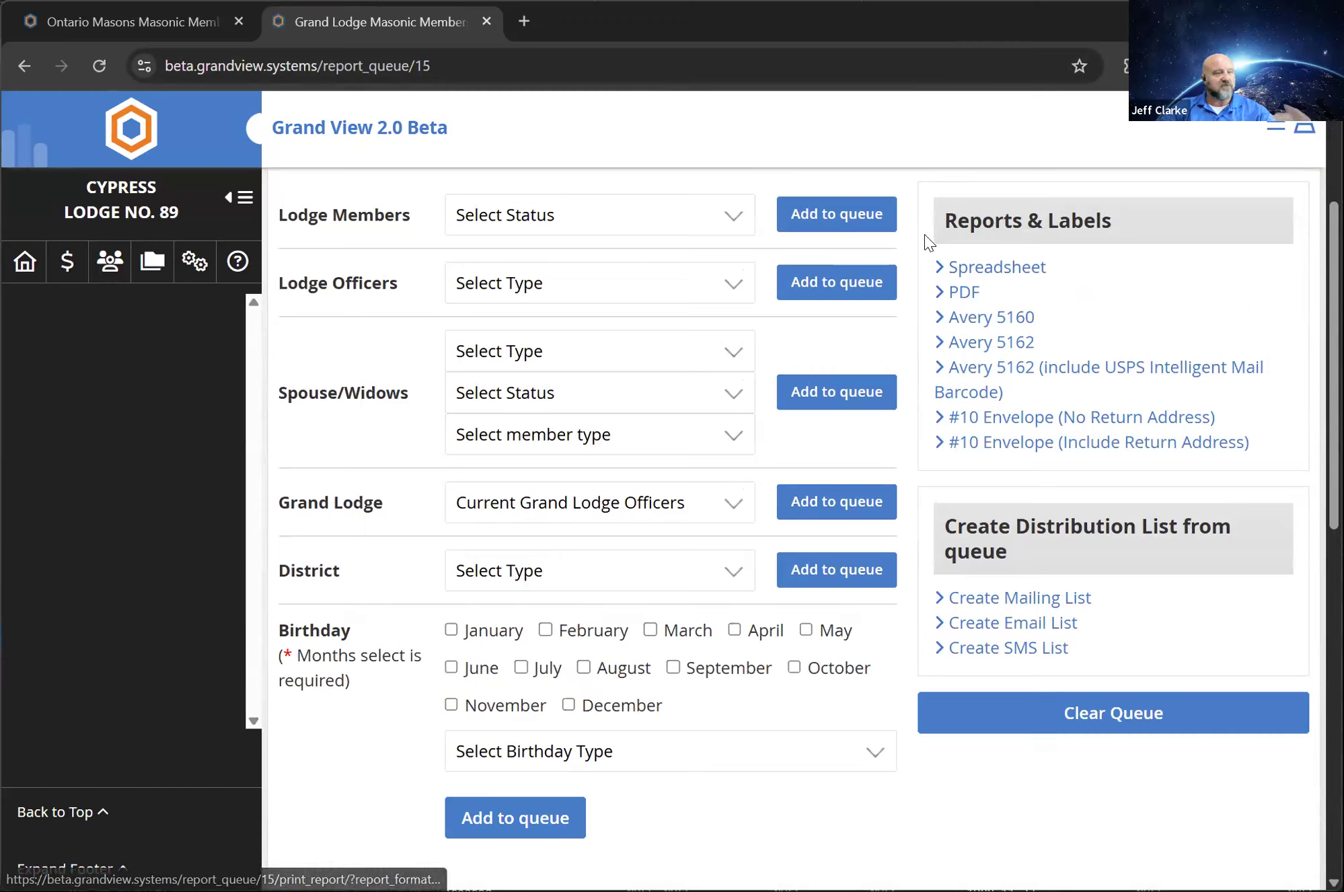
Return to the lodge home page, open Tasks, and review the tasks assigned to and created by the lodge
click(28, 261)
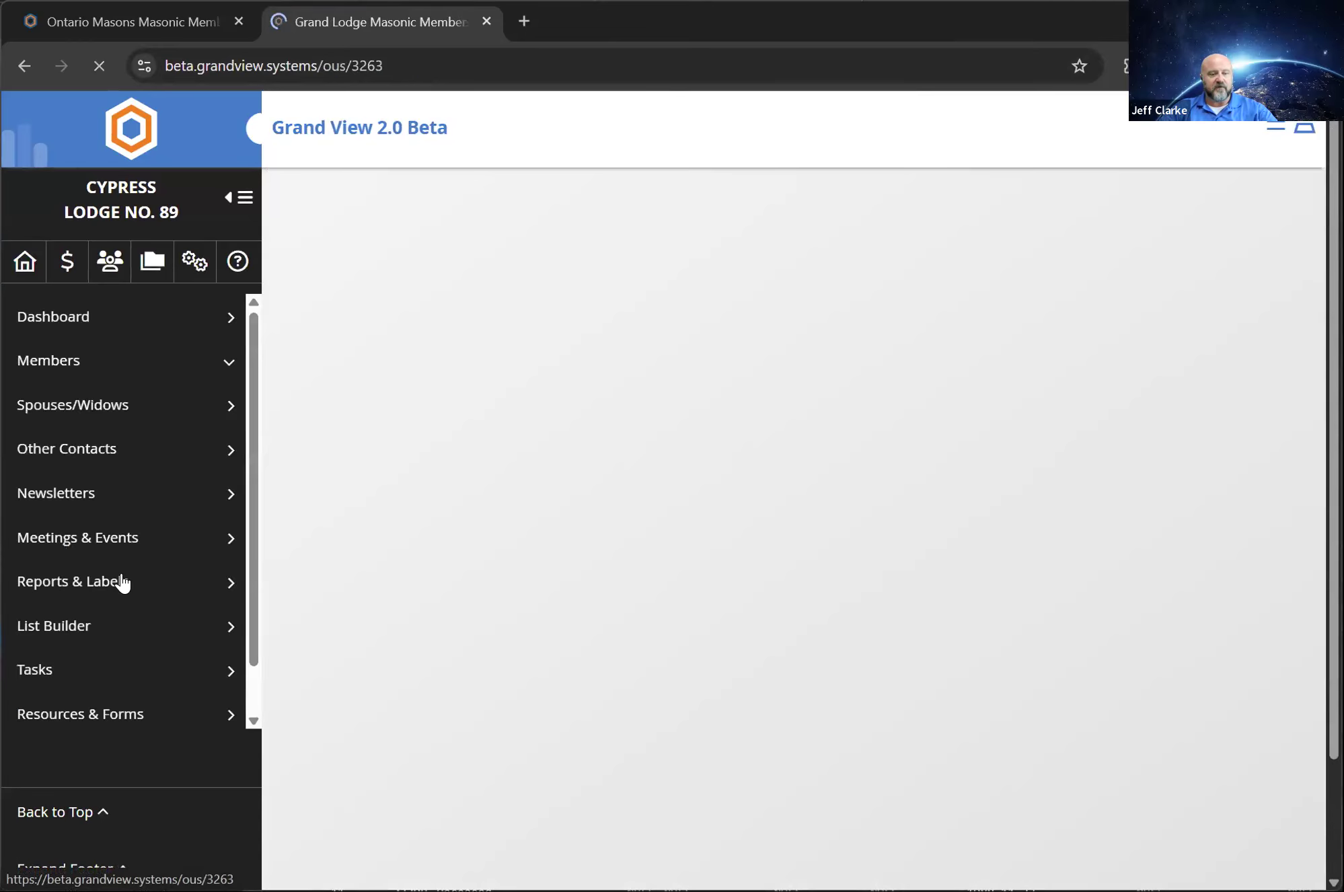
click(85, 620)
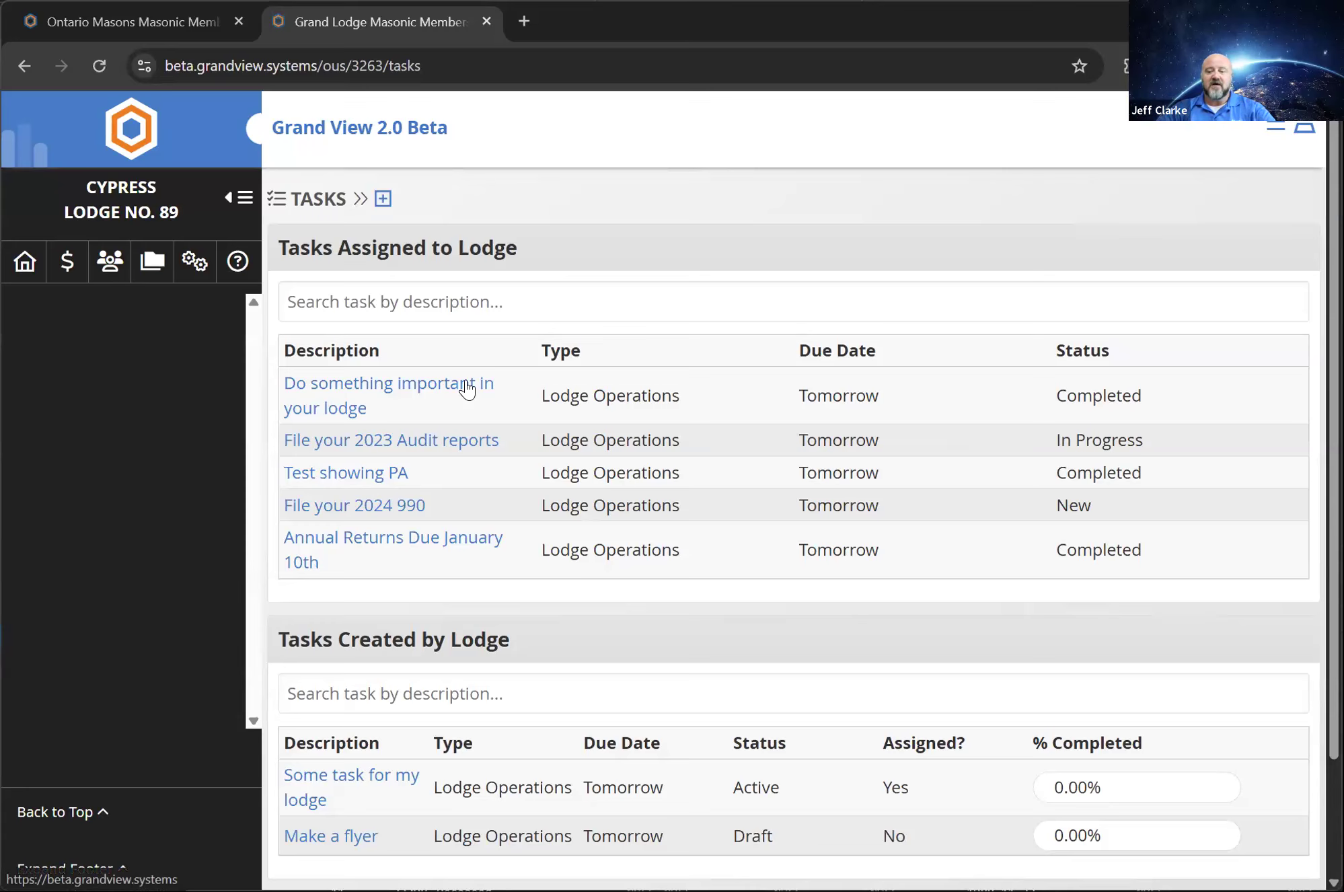
scroll(778, 696, down, 1)
scroll(778, 697, down, 2)
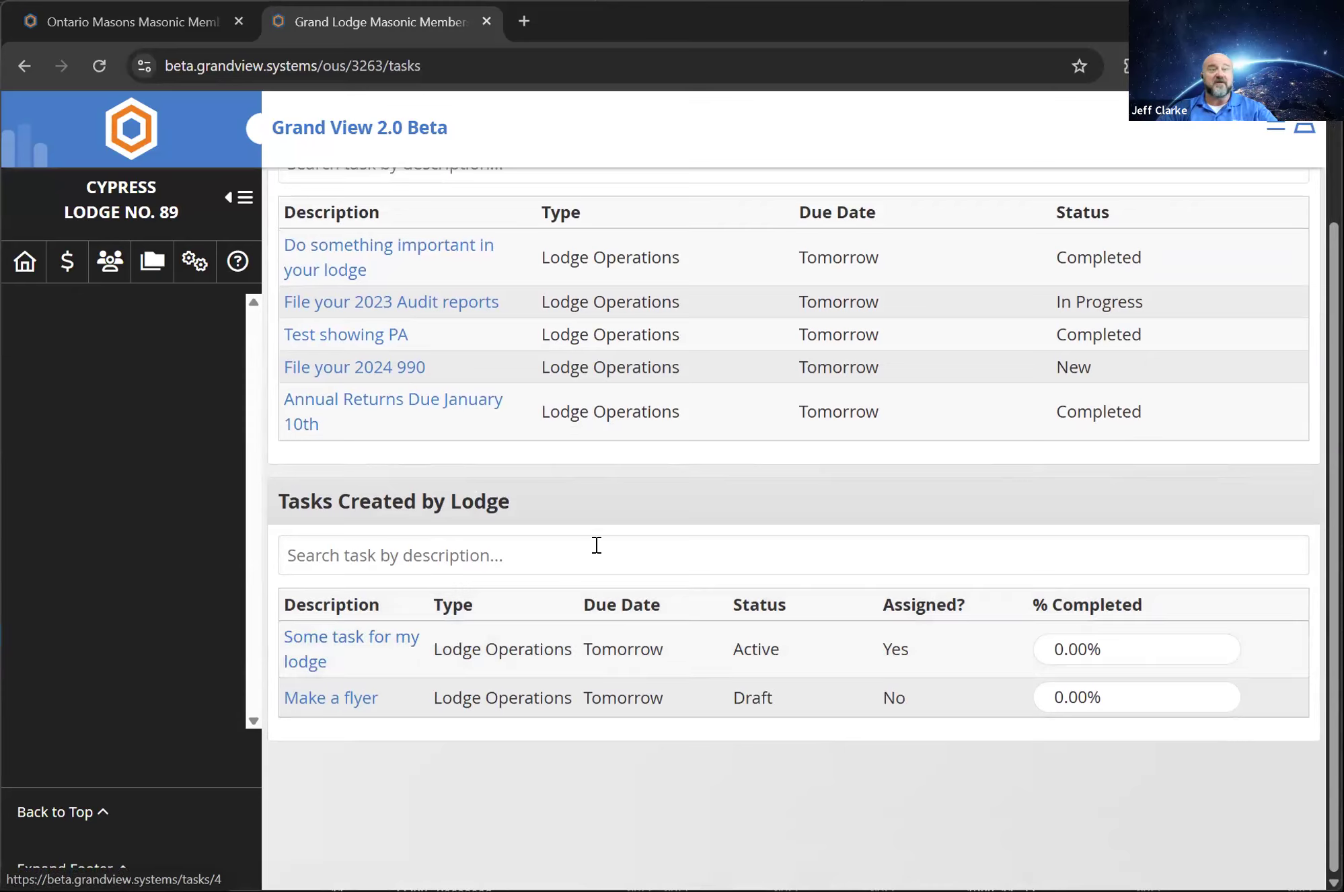
Return to the lodge home page and open the Resources & Forms list
click(68, 269)
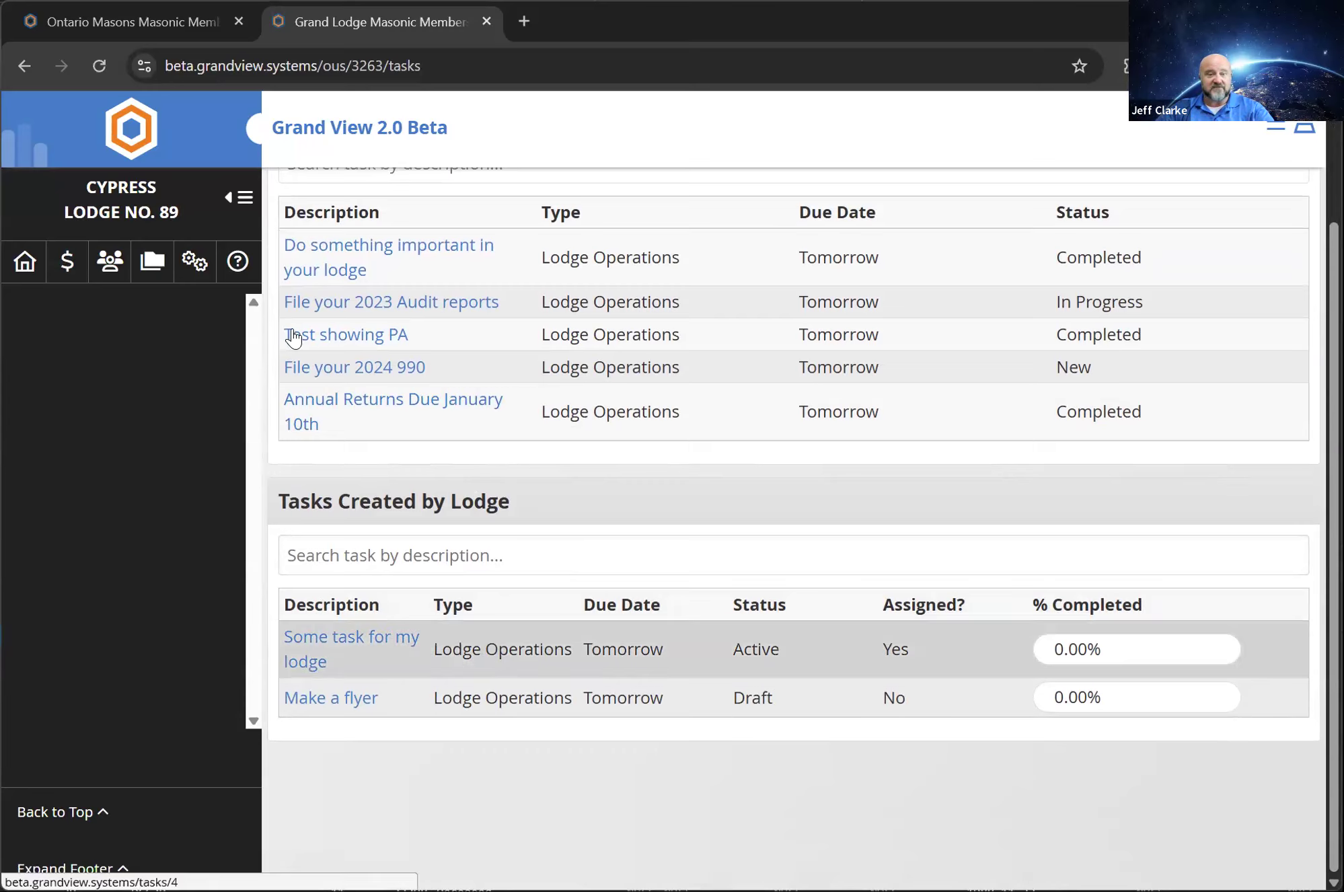
click(25, 262)
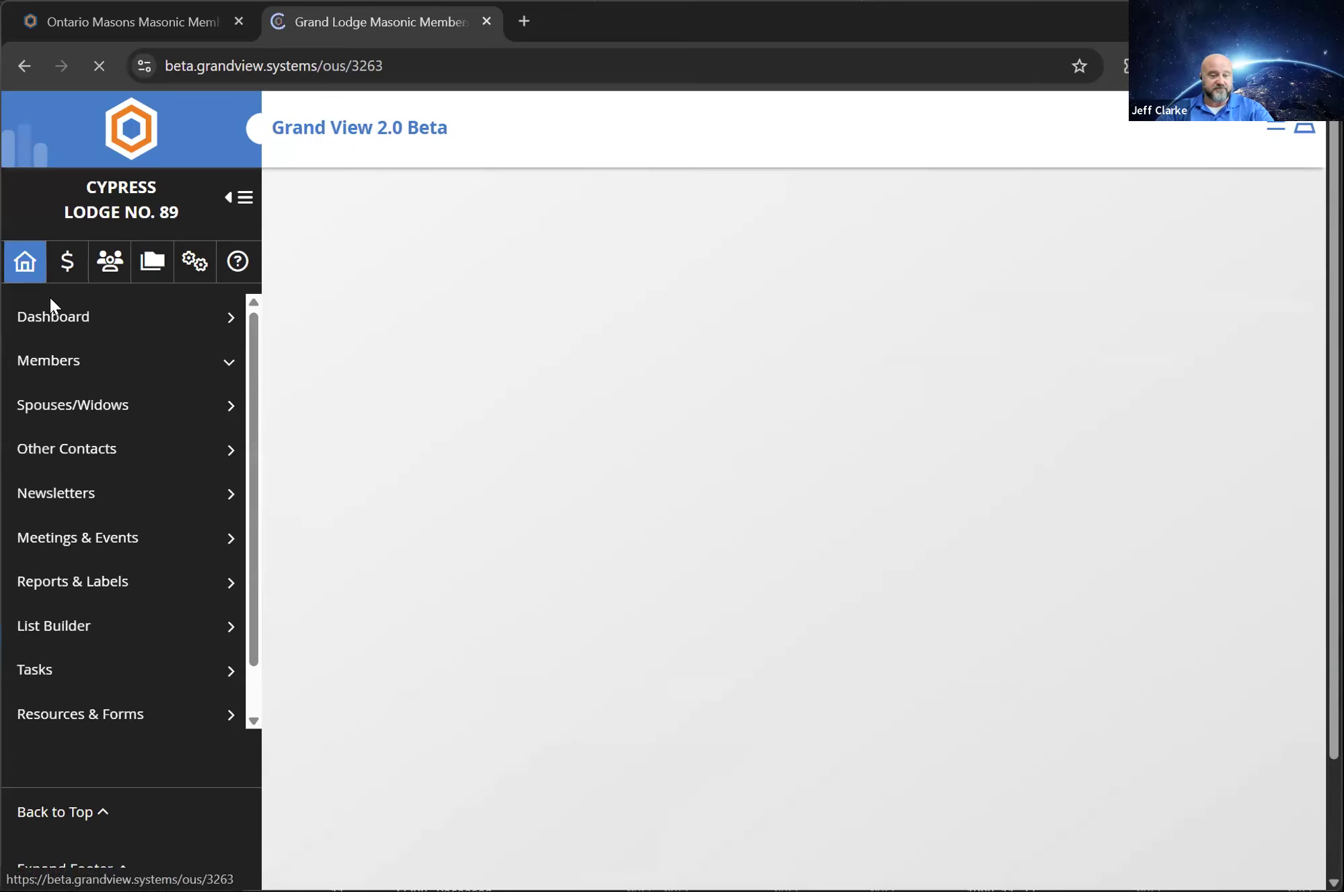
click(74, 712)
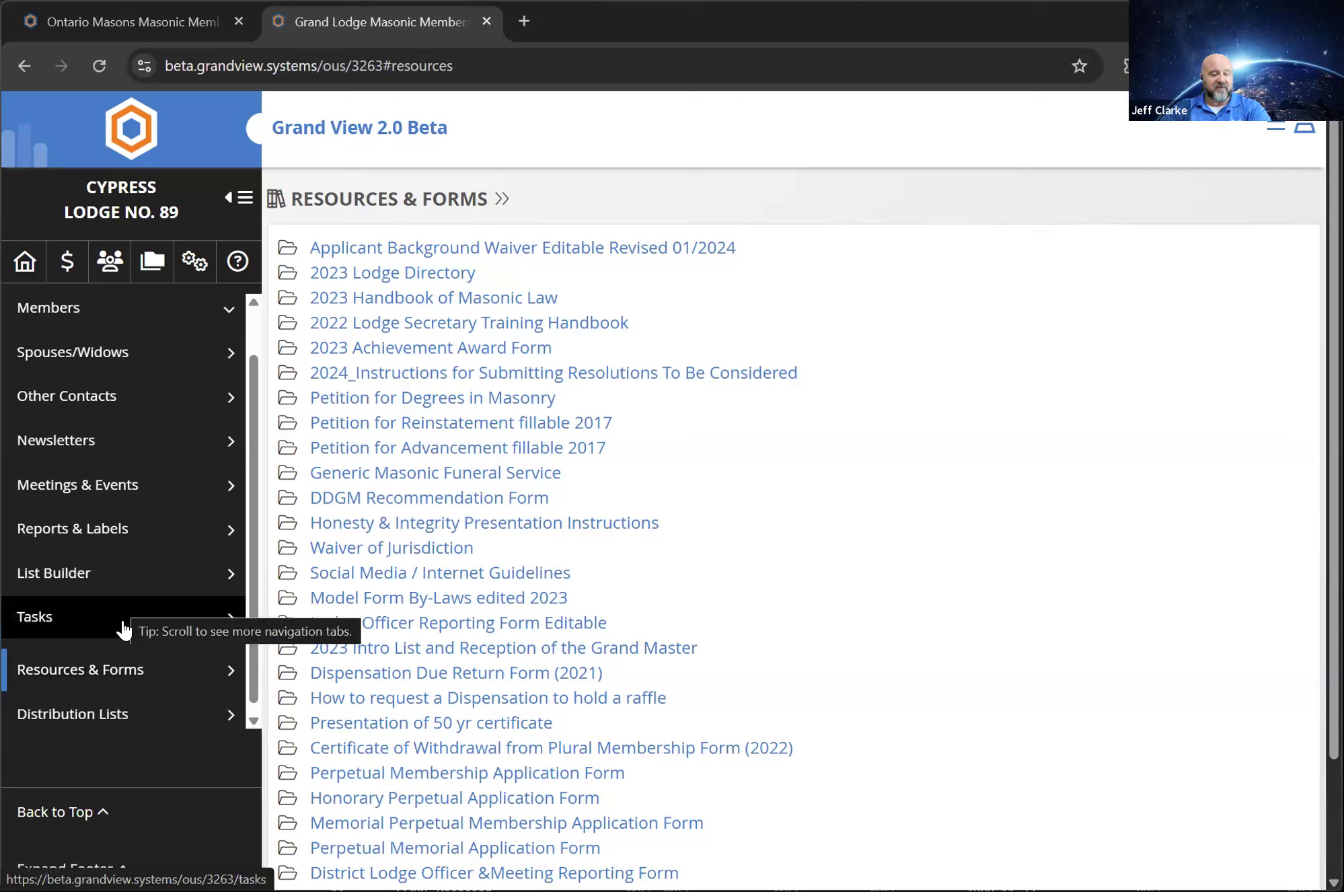
Open Distribution Lists, view the subscribers of Mailing List - Master Mason, and go back to Resources & Forms
click(45, 718)
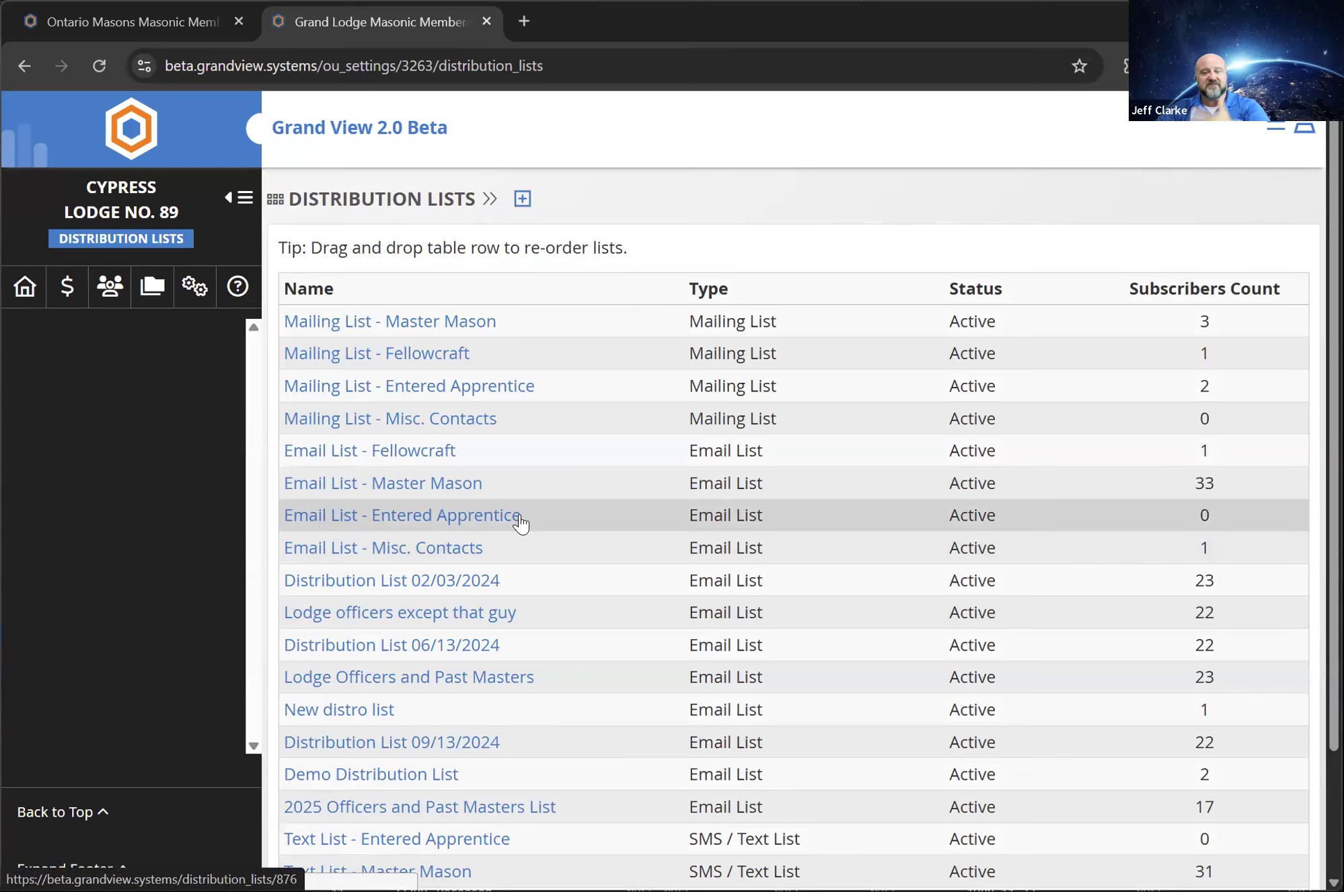
scroll(615, 696, down, 2)
scroll(614, 680, up, 2)
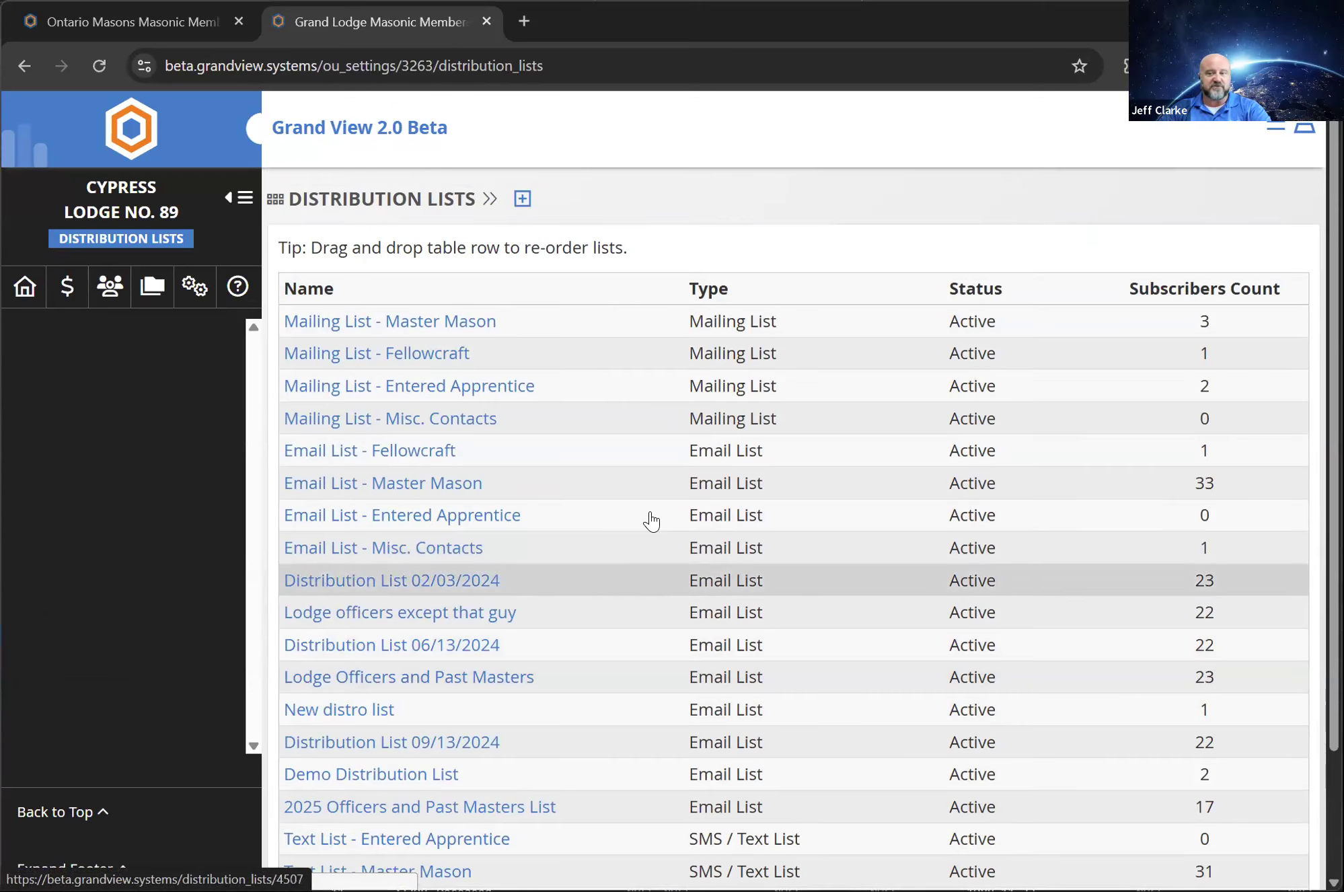
click(398, 325)
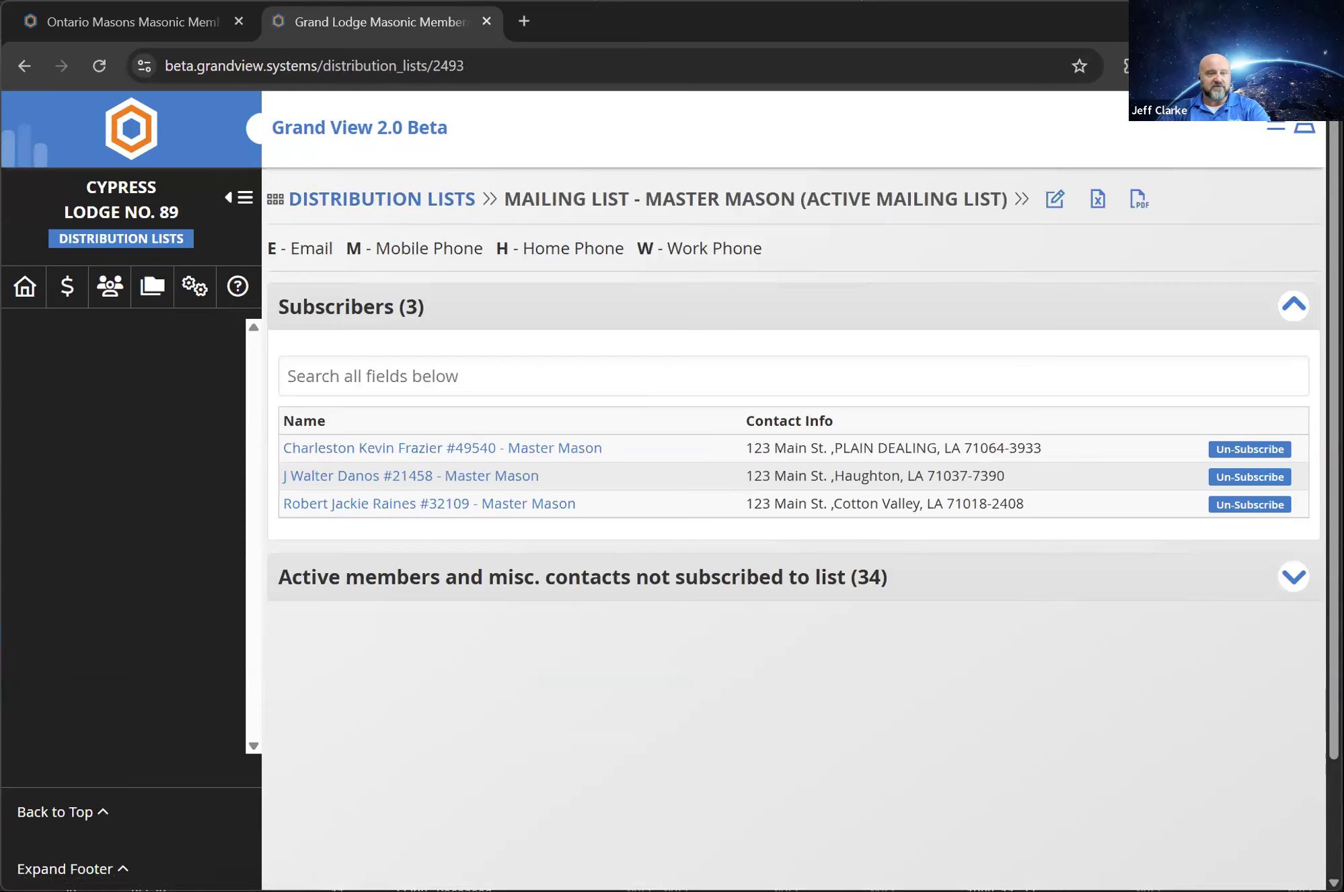
click(23, 66)
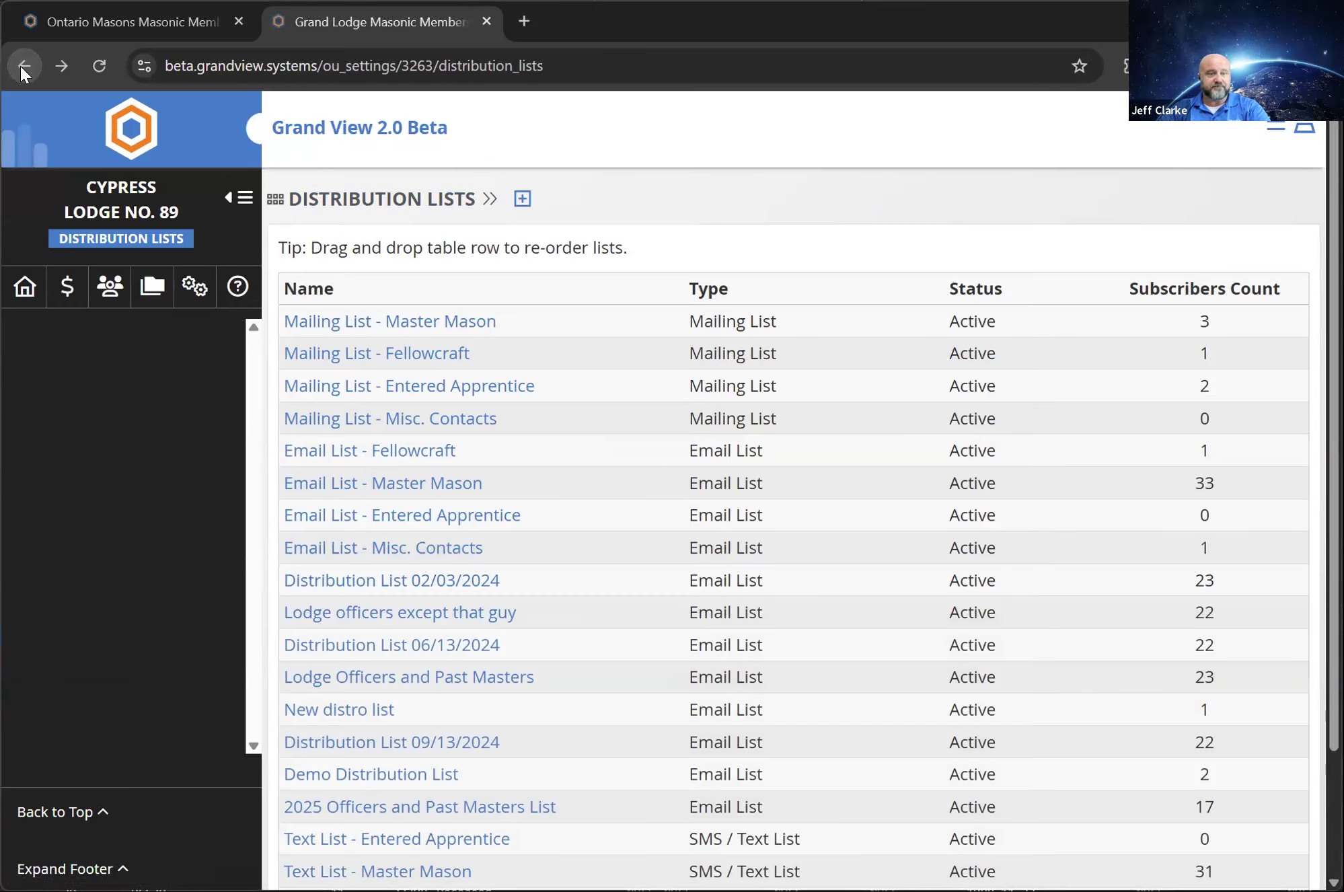
click(22, 66)
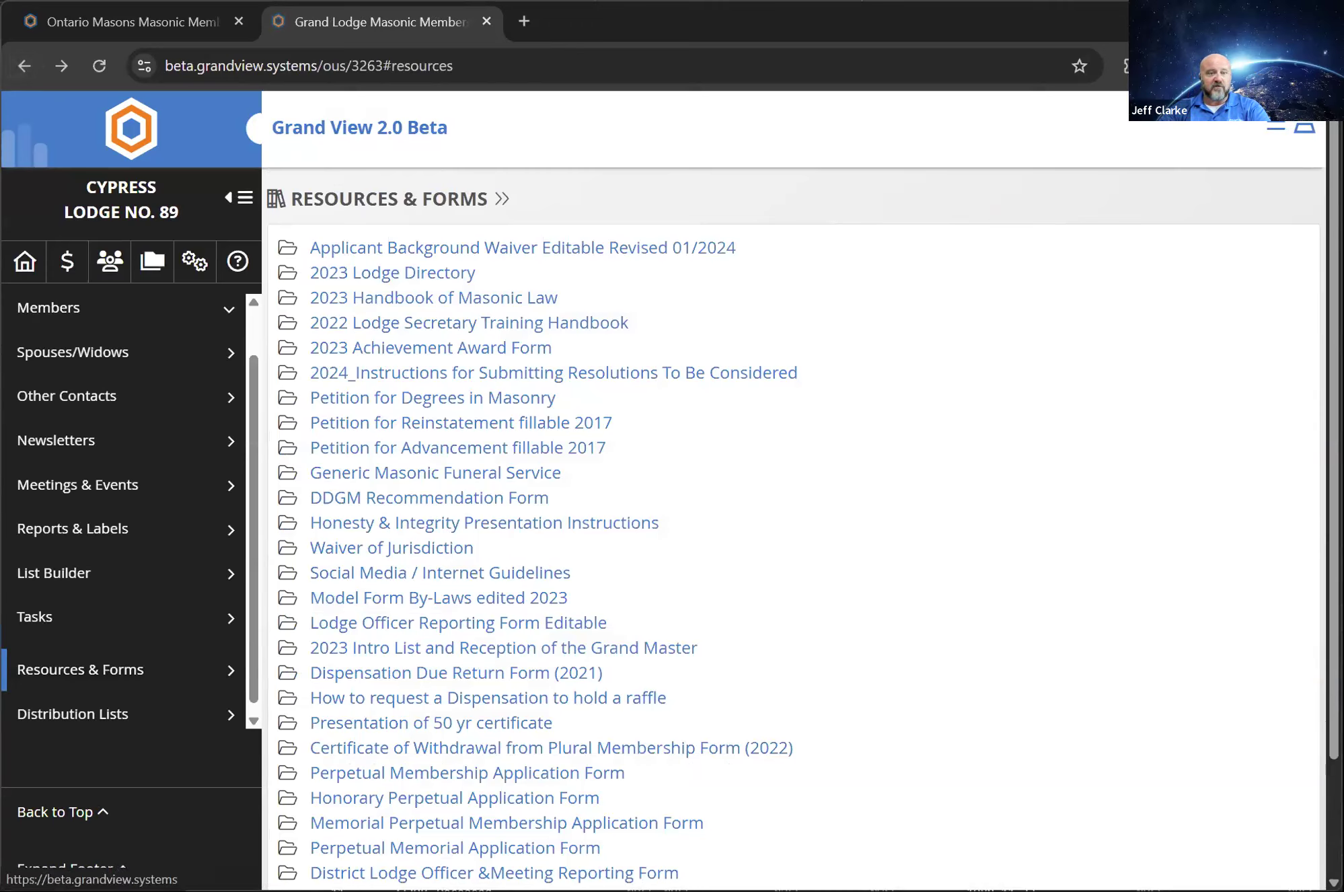
Open the accounting dashboard and review the operating account, other bank accounts, and the secretary and treasurer tools
click(111, 255)
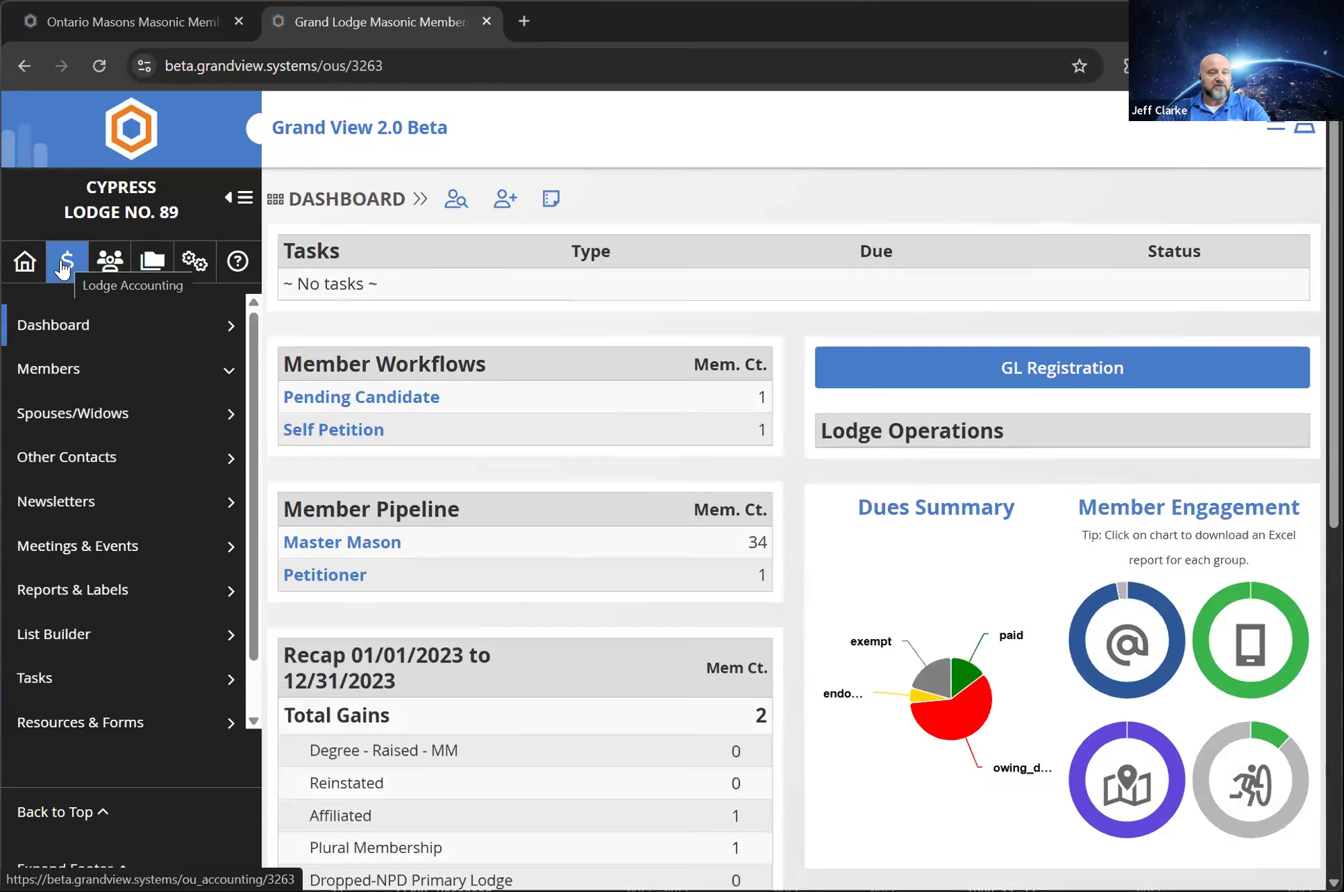
click(63, 269)
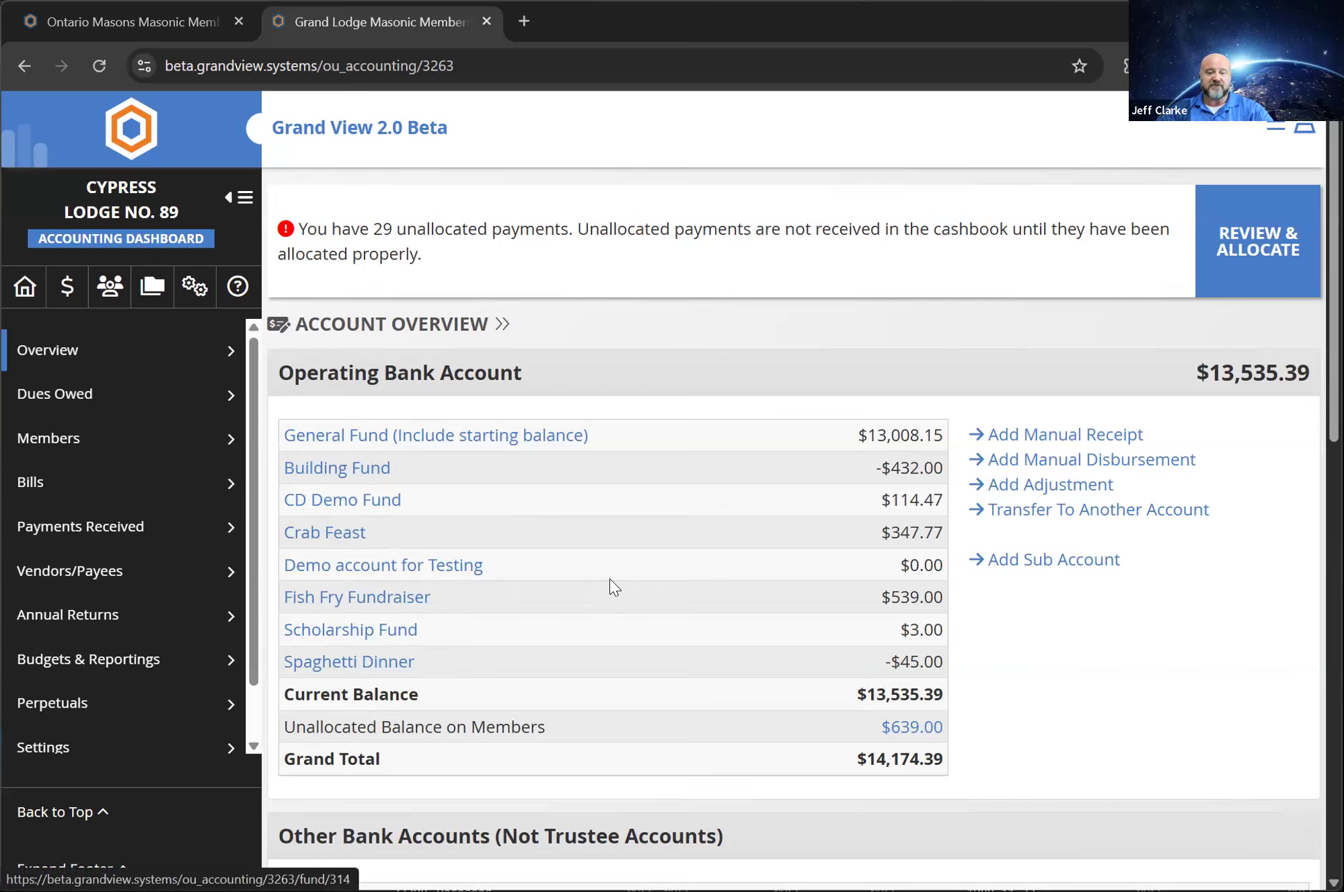
scroll(609, 579, down, 5)
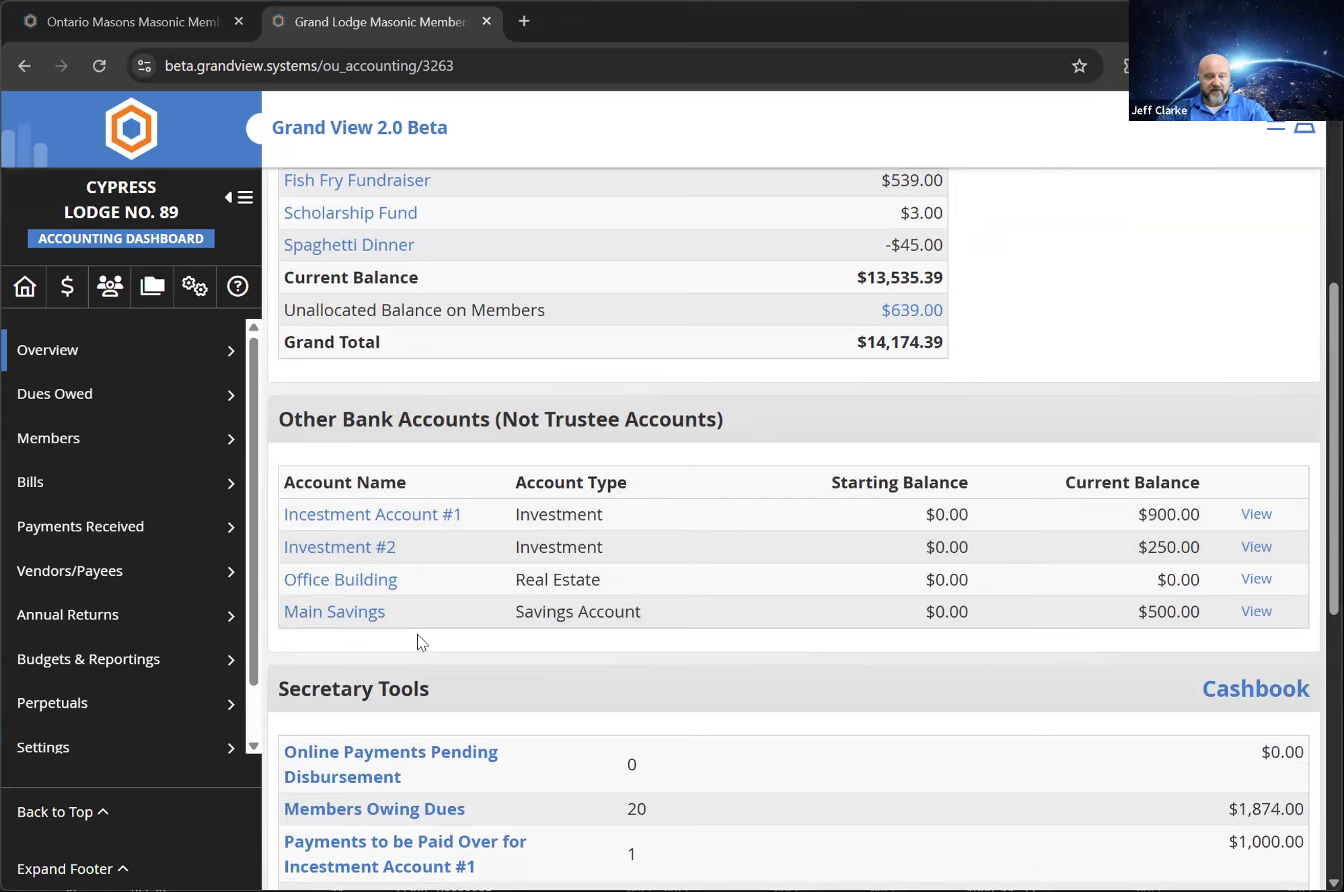
scroll(422, 637, down, 5)
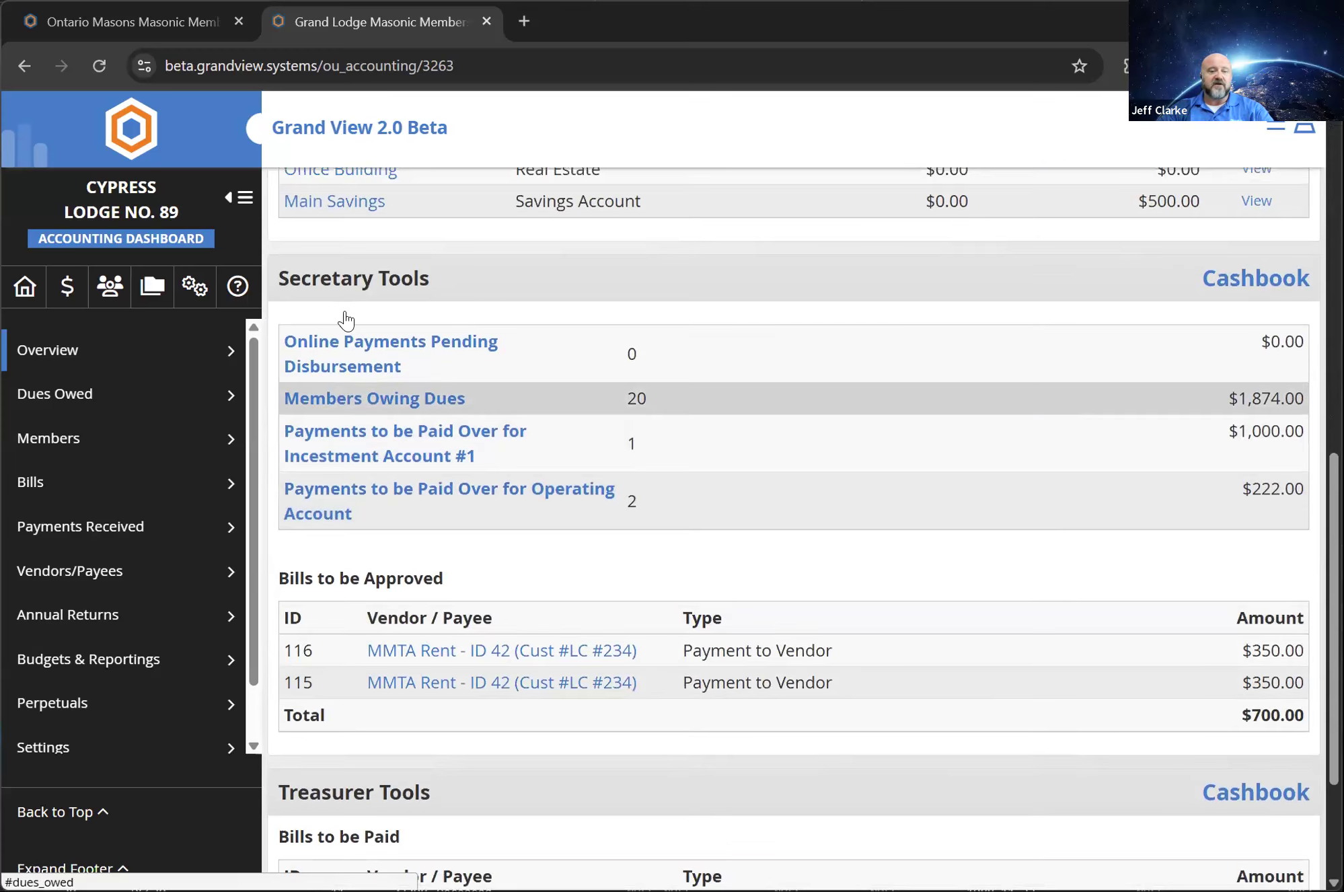
scroll(390, 330, up, 1)
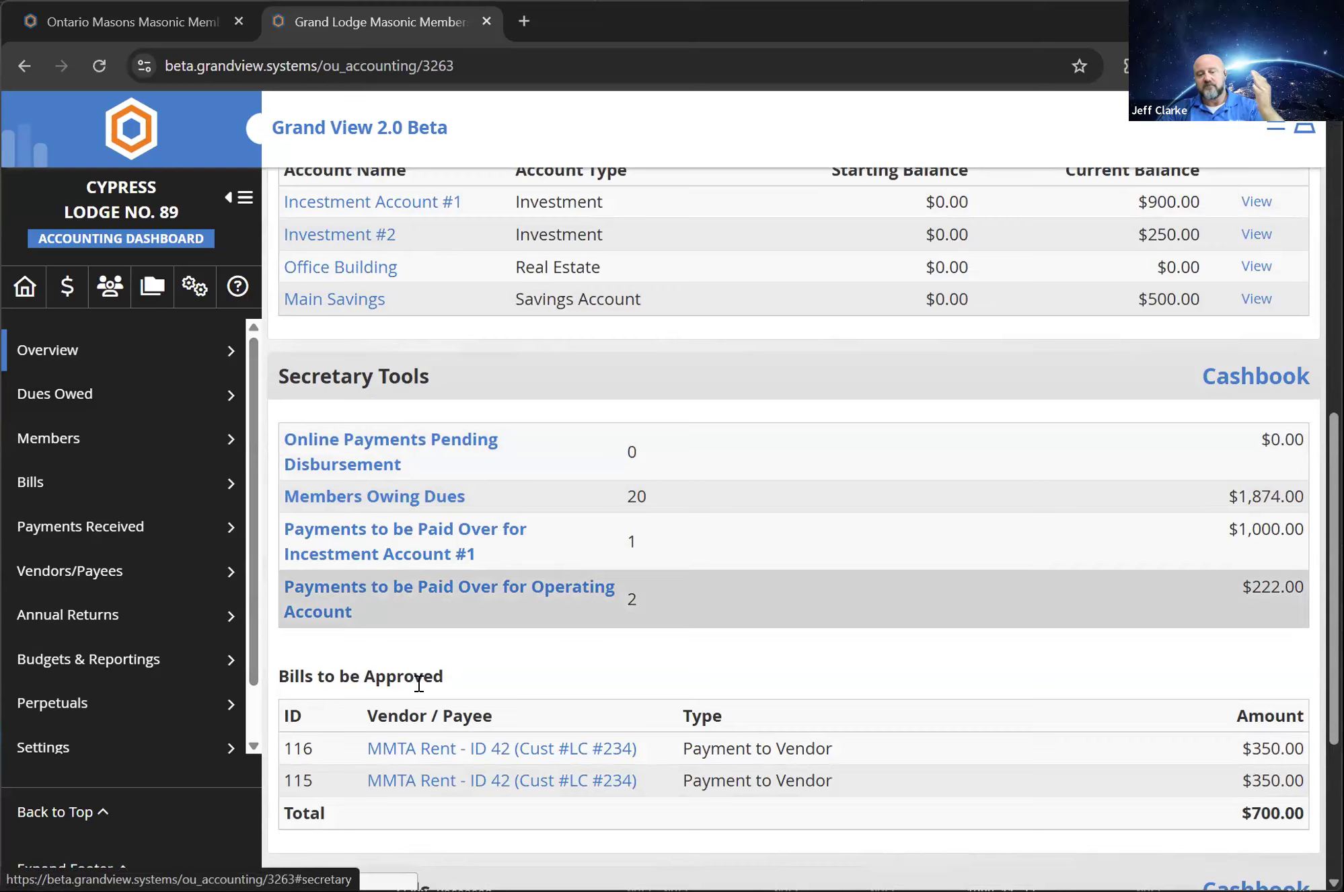
scroll(434, 673, down, 4)
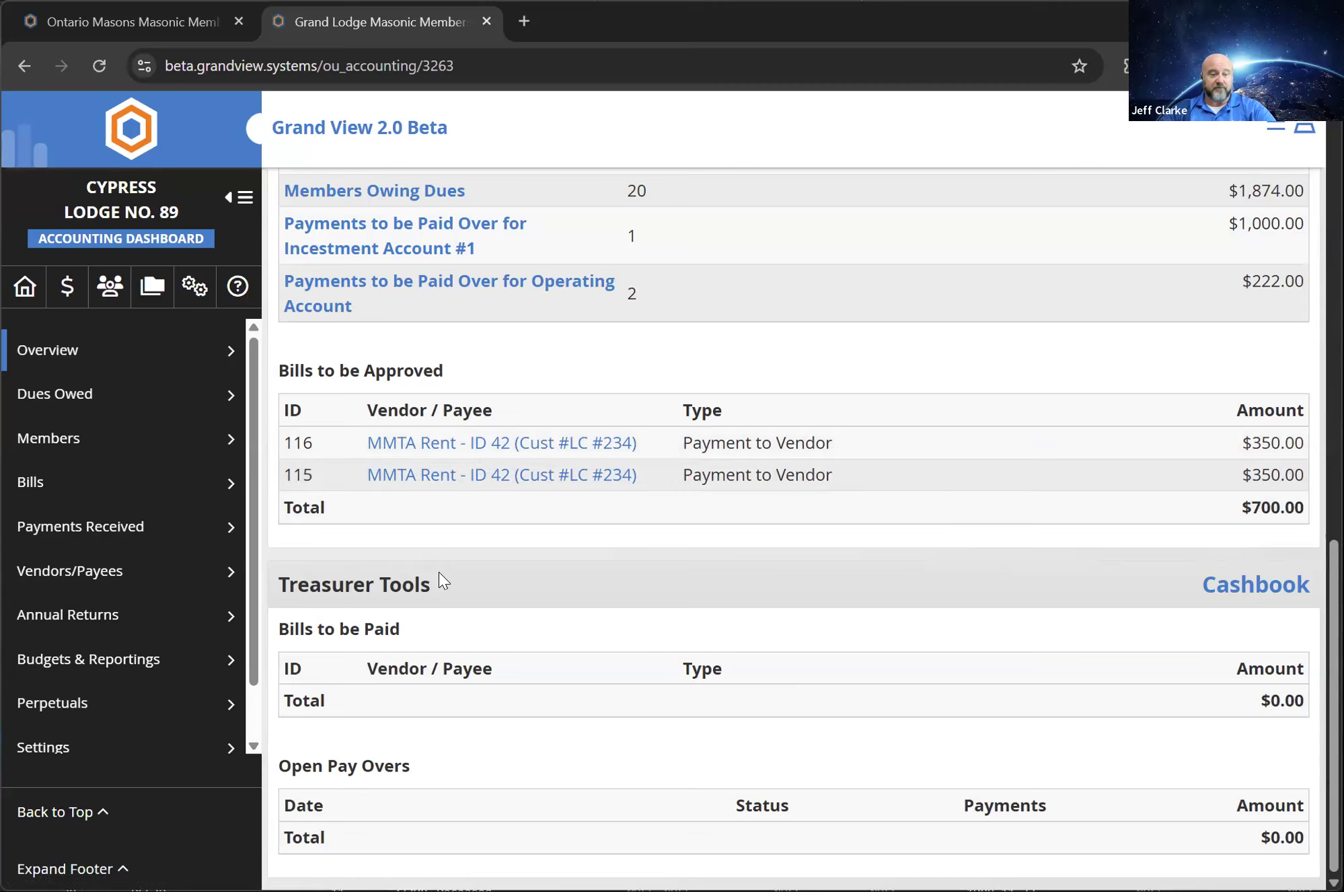
Open the 01/01/2024 - 12/31/2024 budget under Budgets & Reportings and view its sub-account activity, incomes and expenses
click(101, 666)
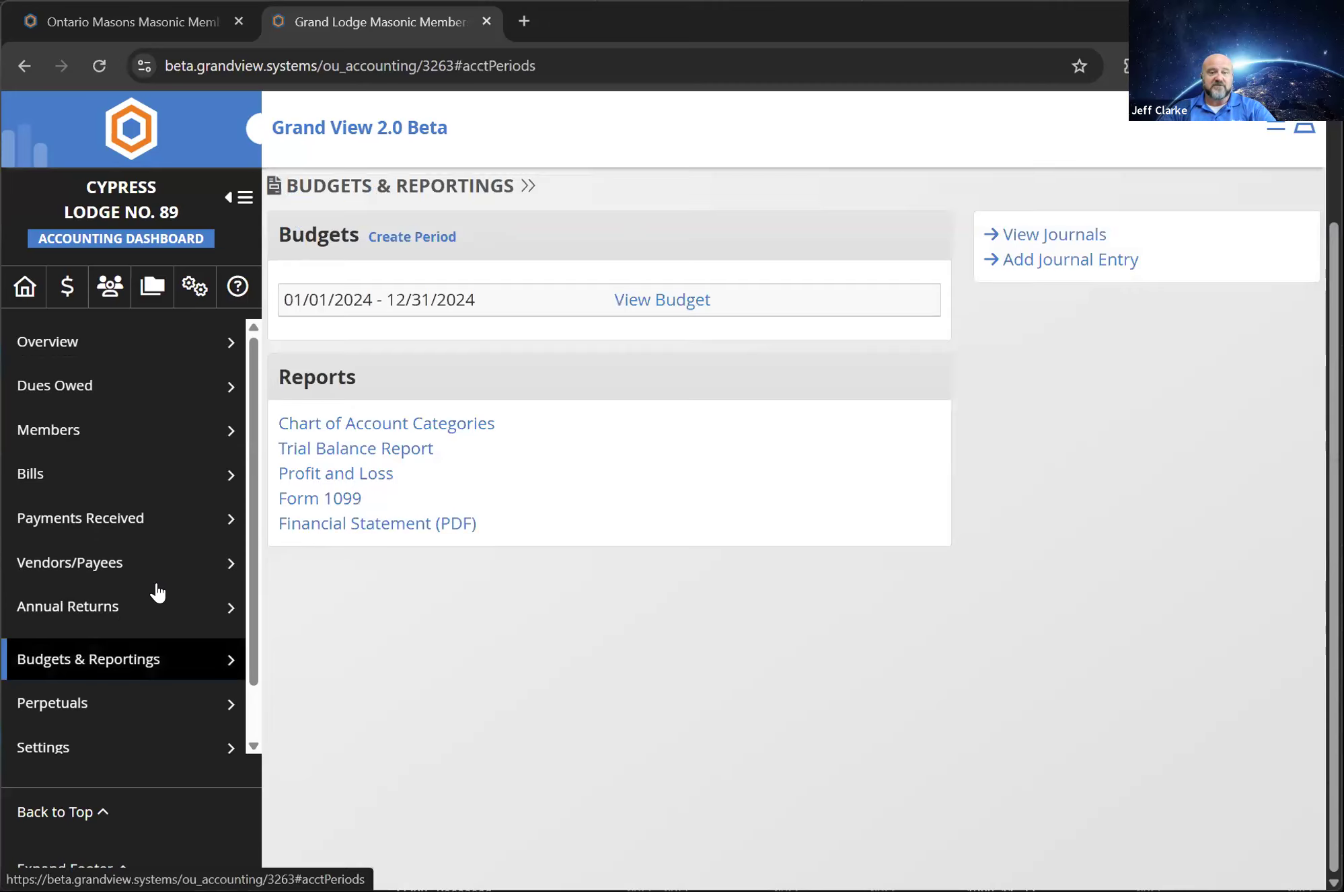
click(654, 302)
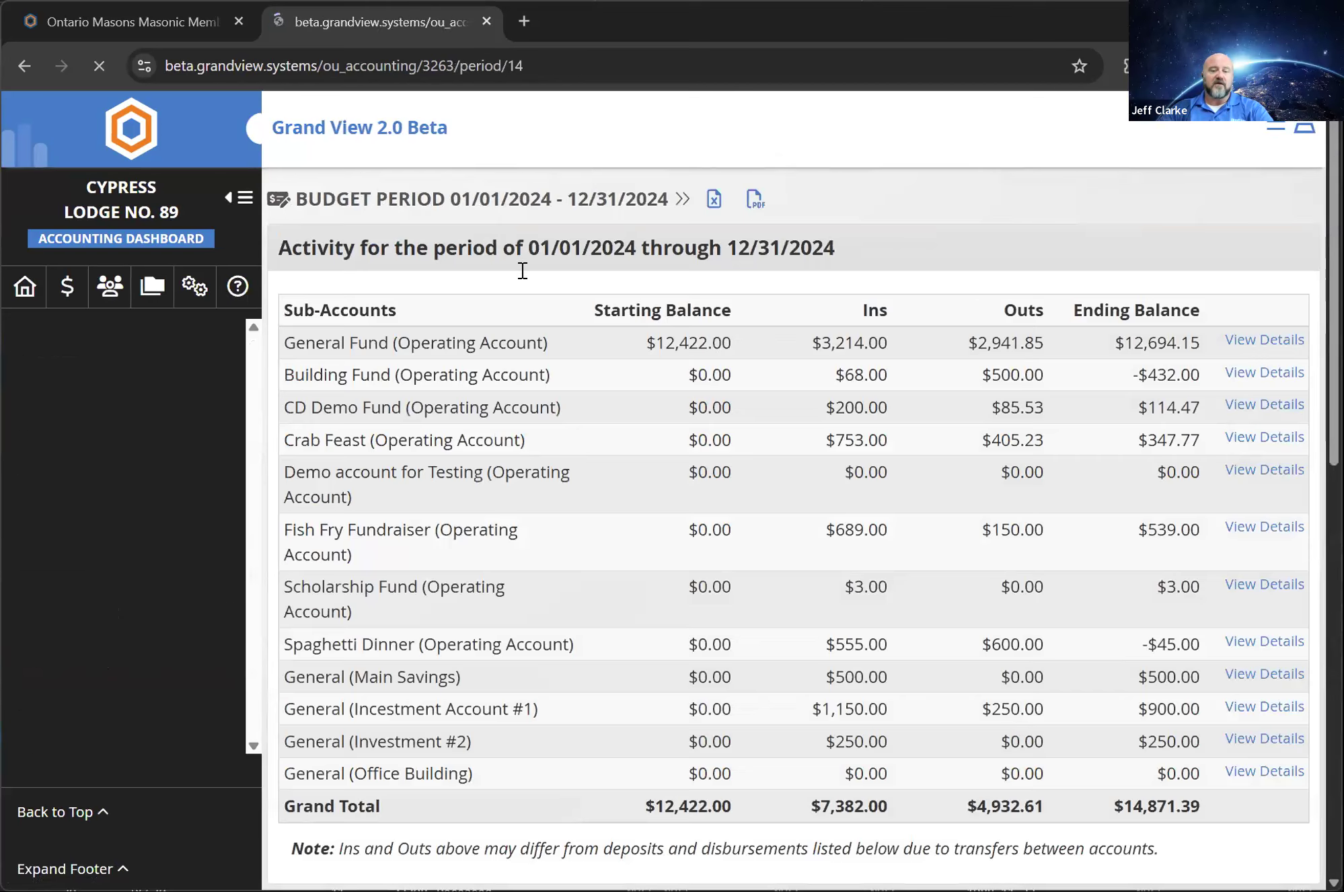
scroll(602, 402, down, 8)
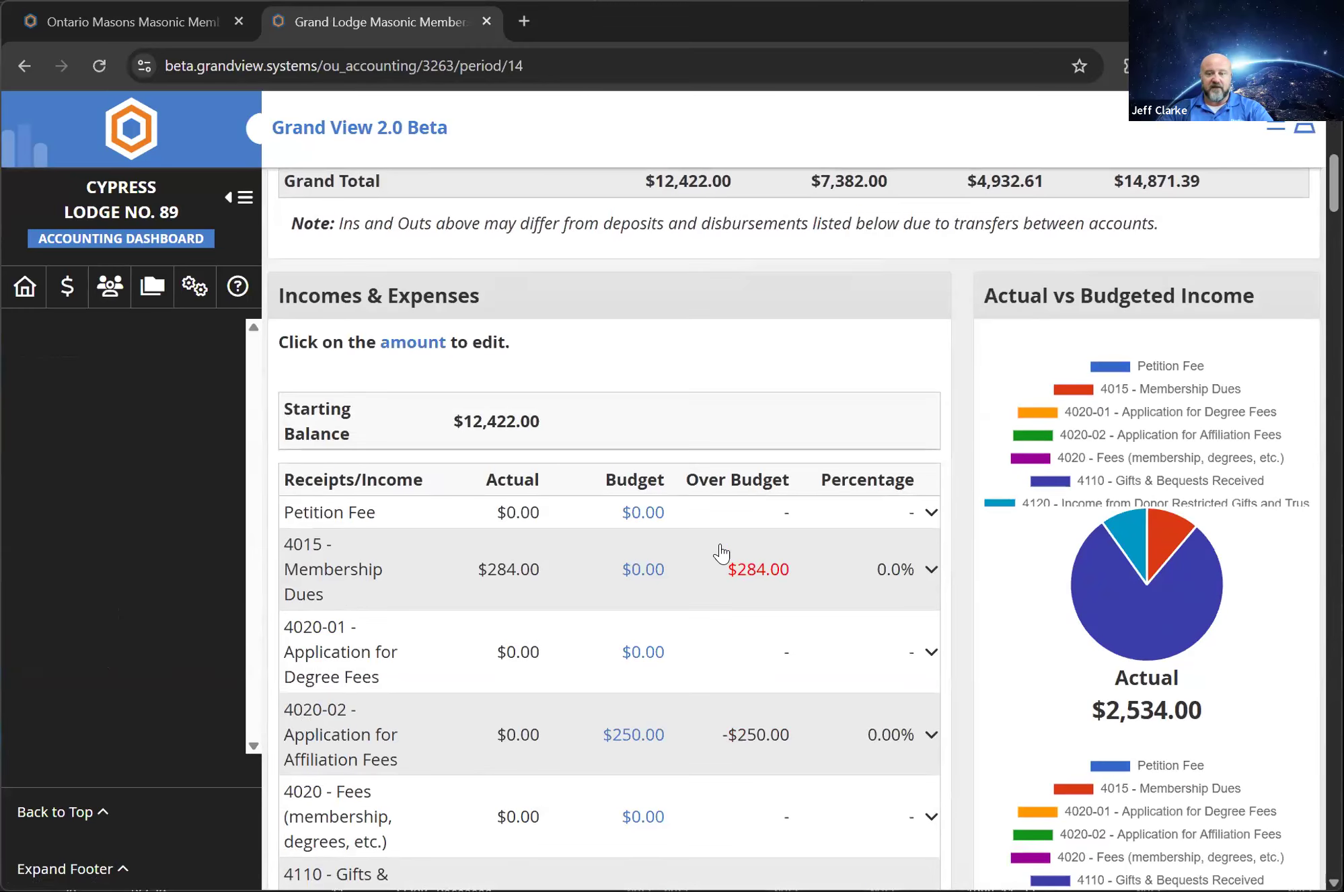
View the budget amount editor for 4015 - Membership Dues without saving, and review the actual versus budgeted income and expense charts
click(642, 572)
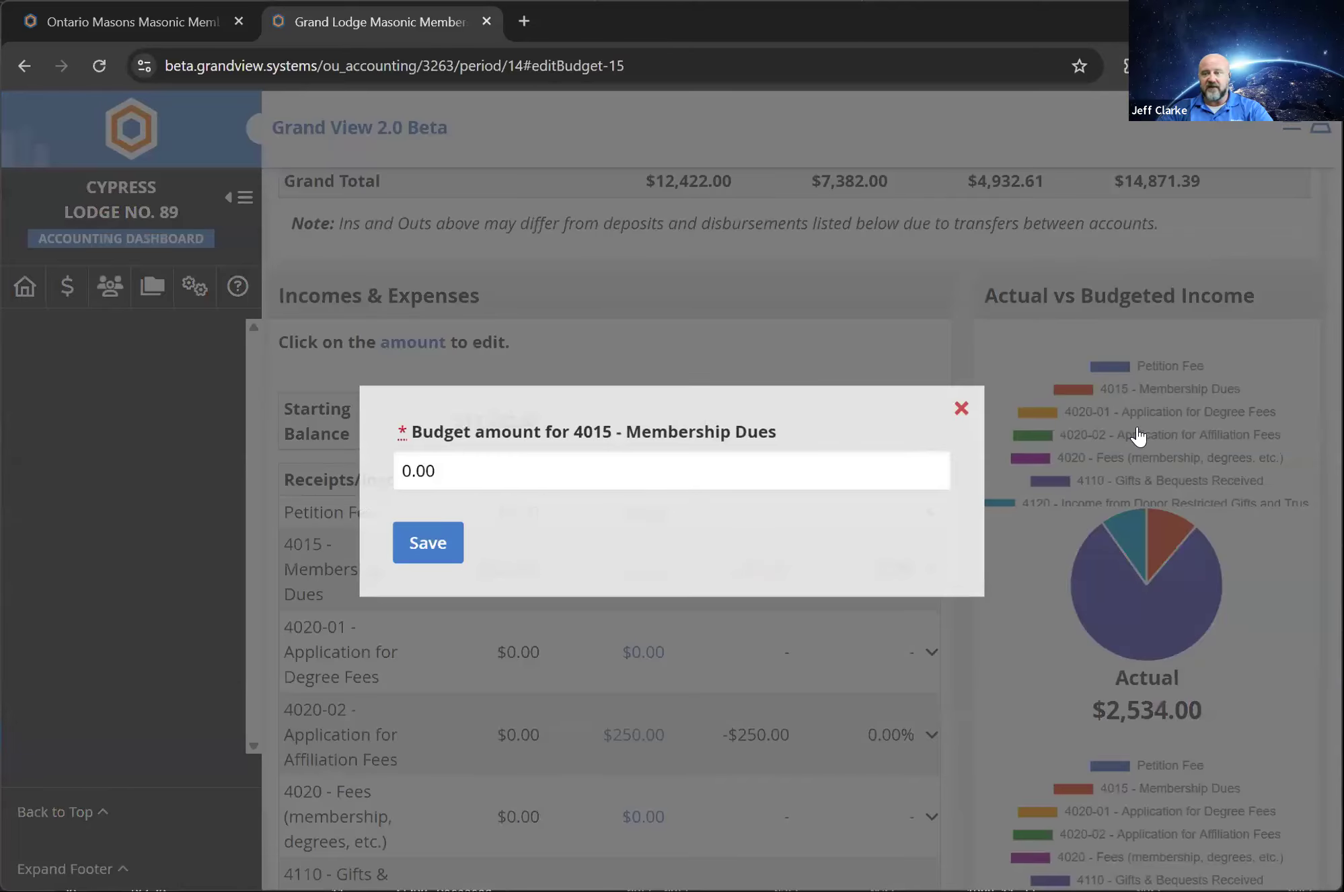
click(961, 407)
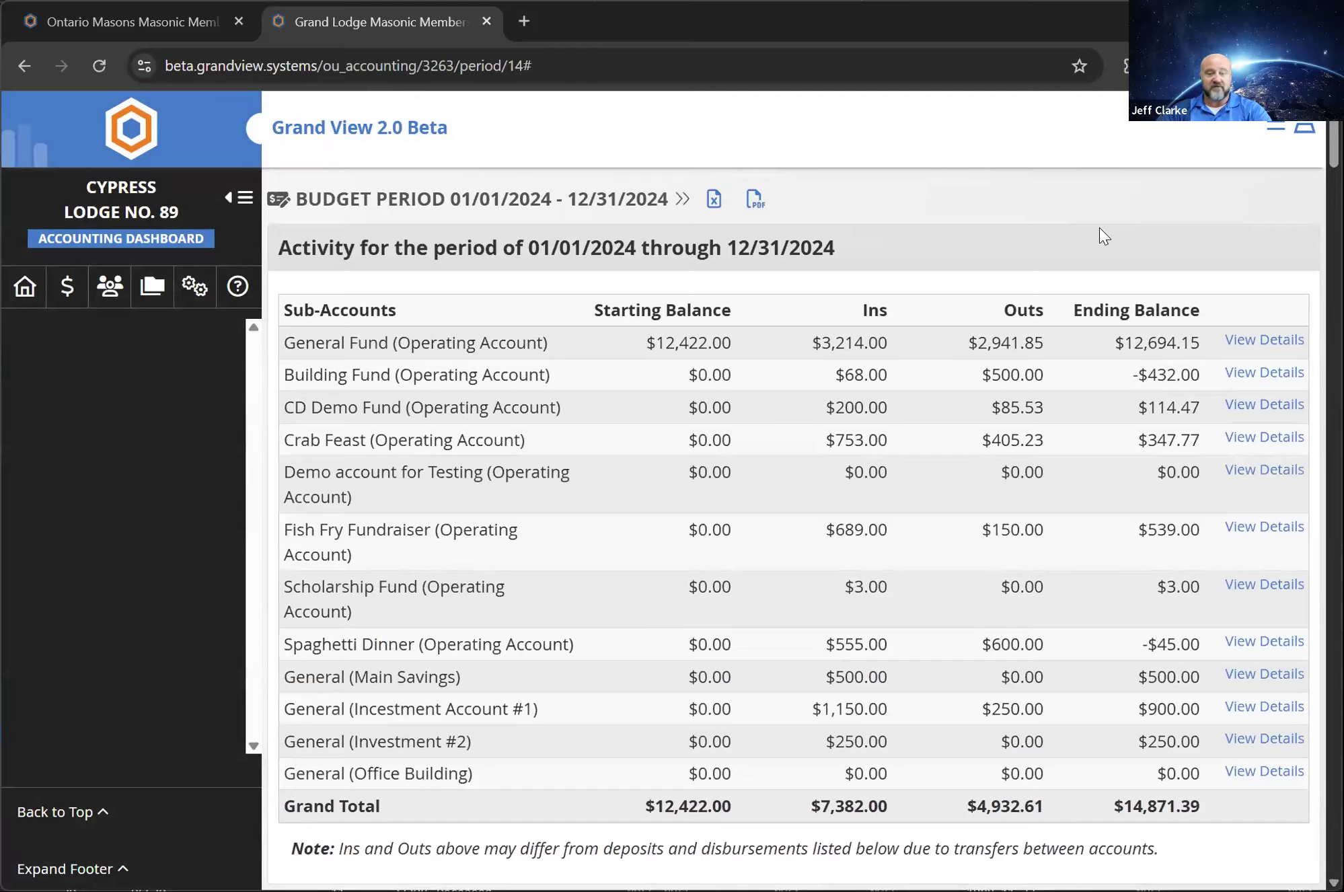
scroll(1099, 229, down, 20)
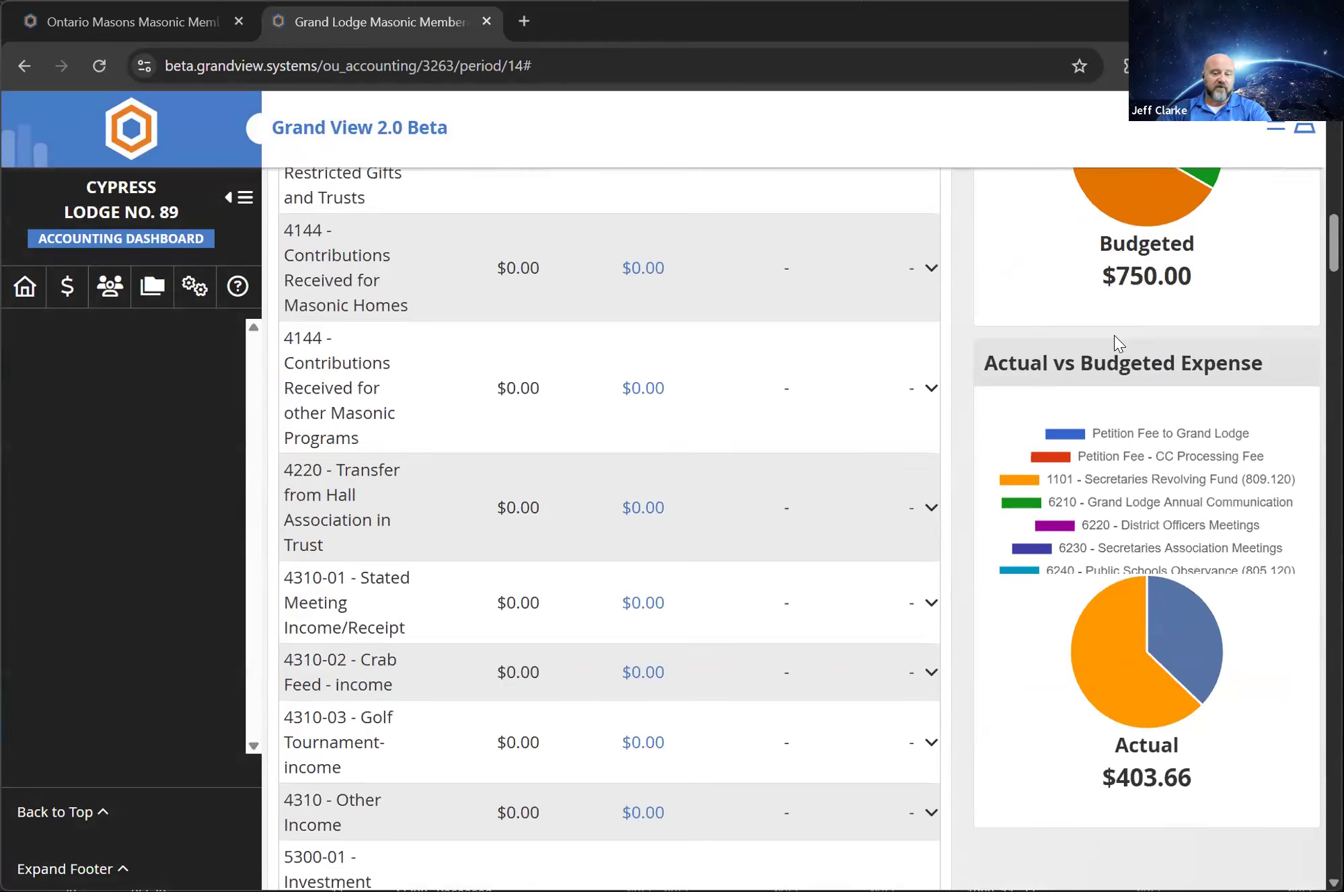
scroll(1114, 334, up, 10)
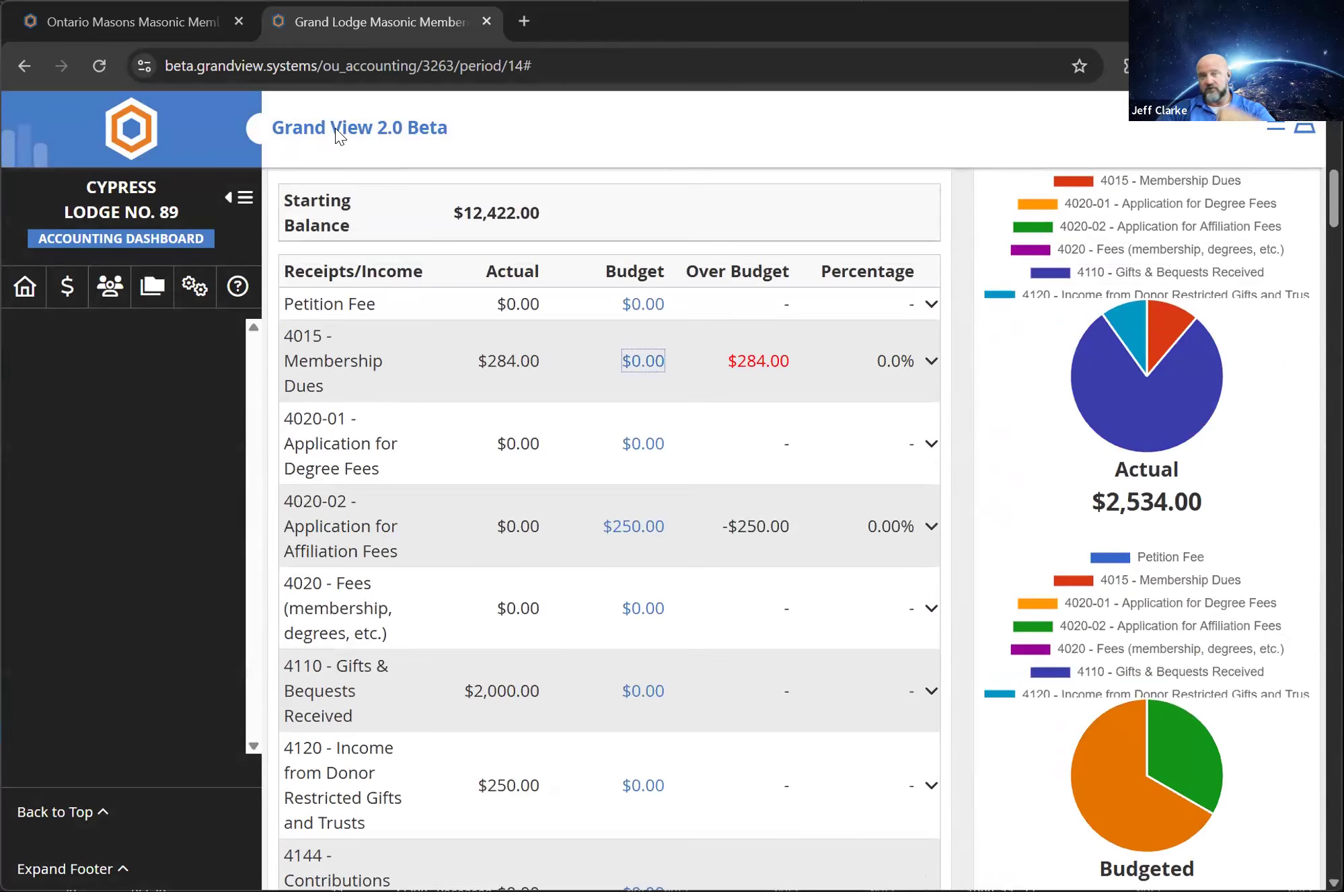
click(20, 66)
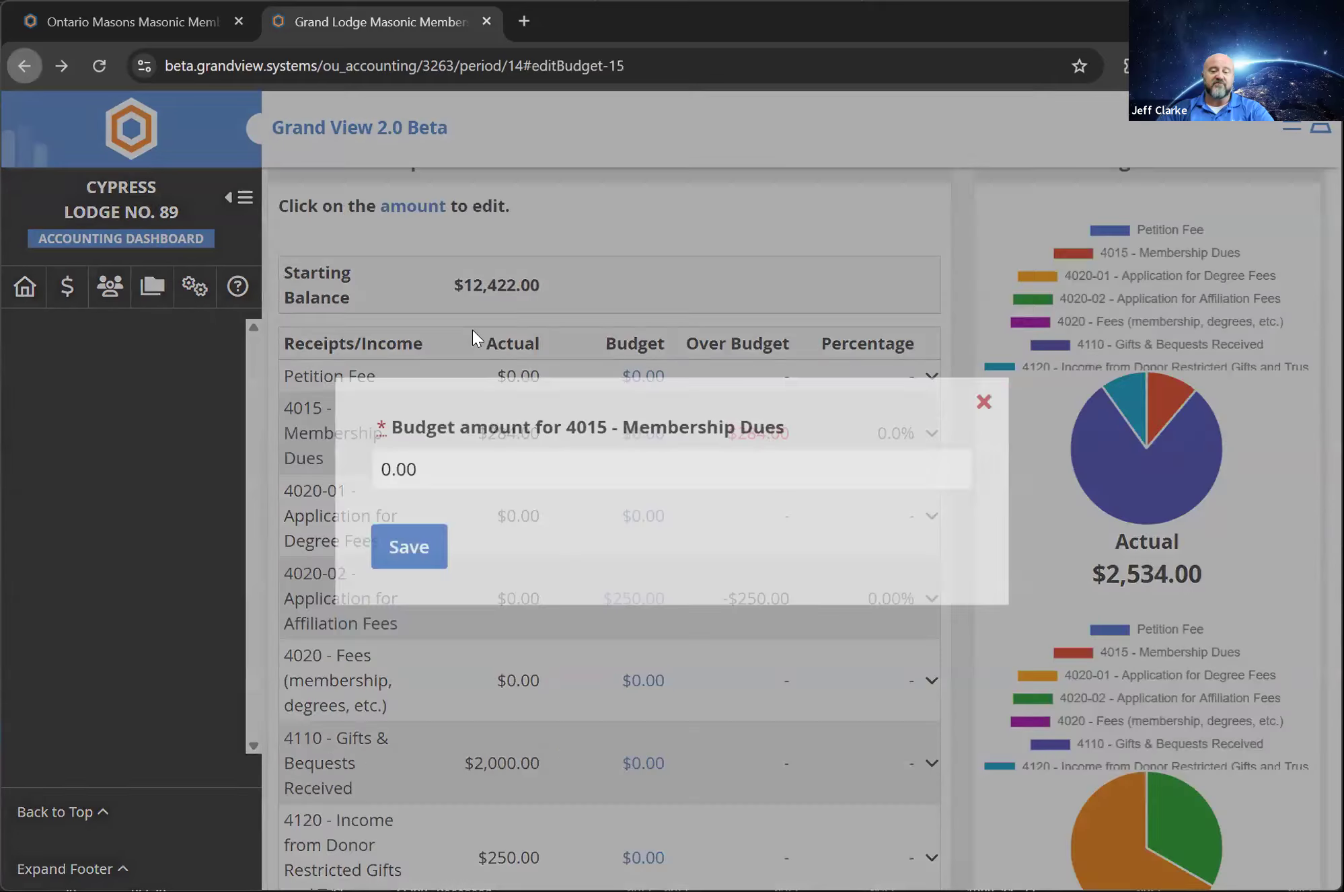
click(962, 408)
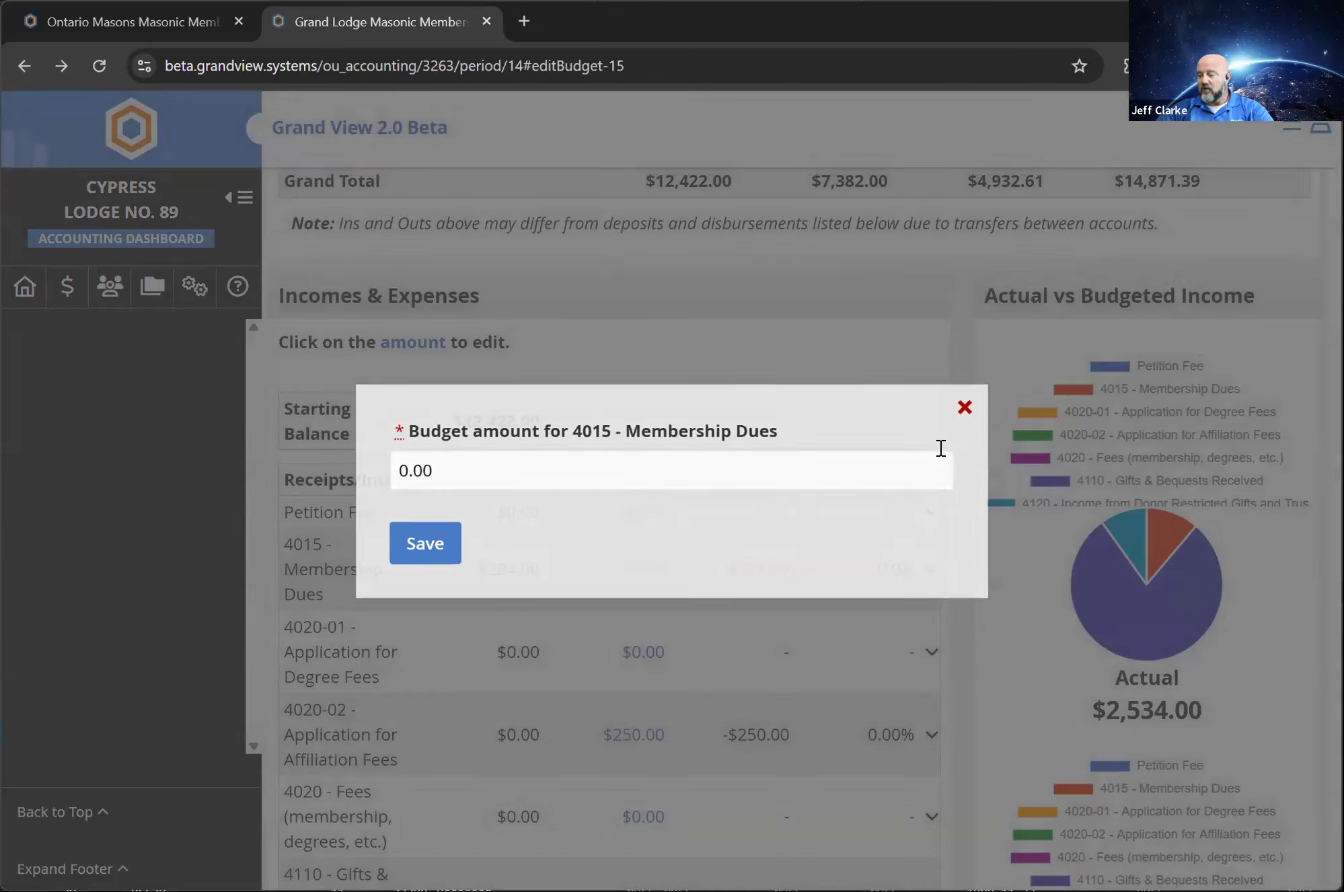
scroll(969, 426, up, 1)
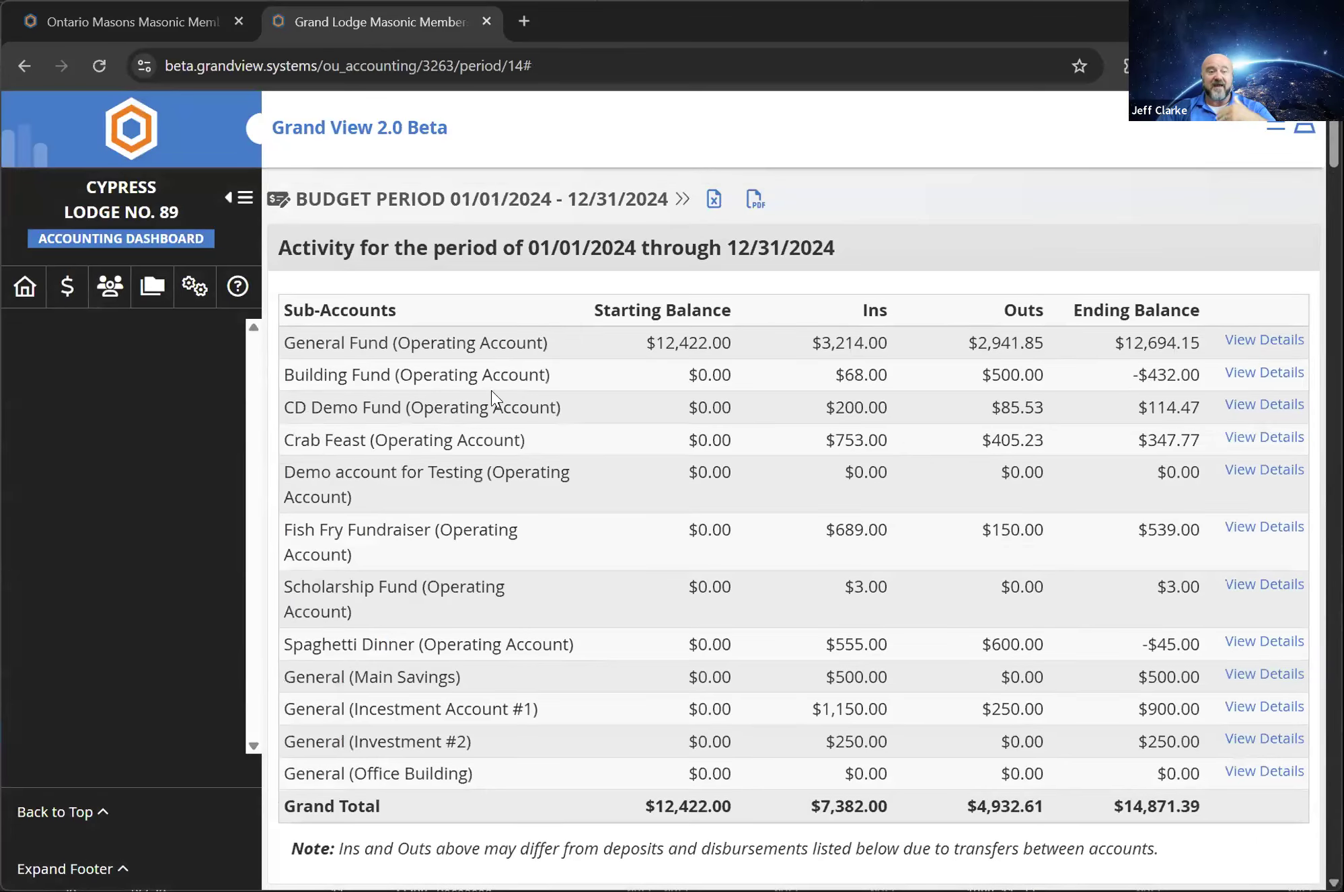
Return to the accounting dashboard overview and look through its accounts, secretary tools and remaining accounting sections
click(65, 296)
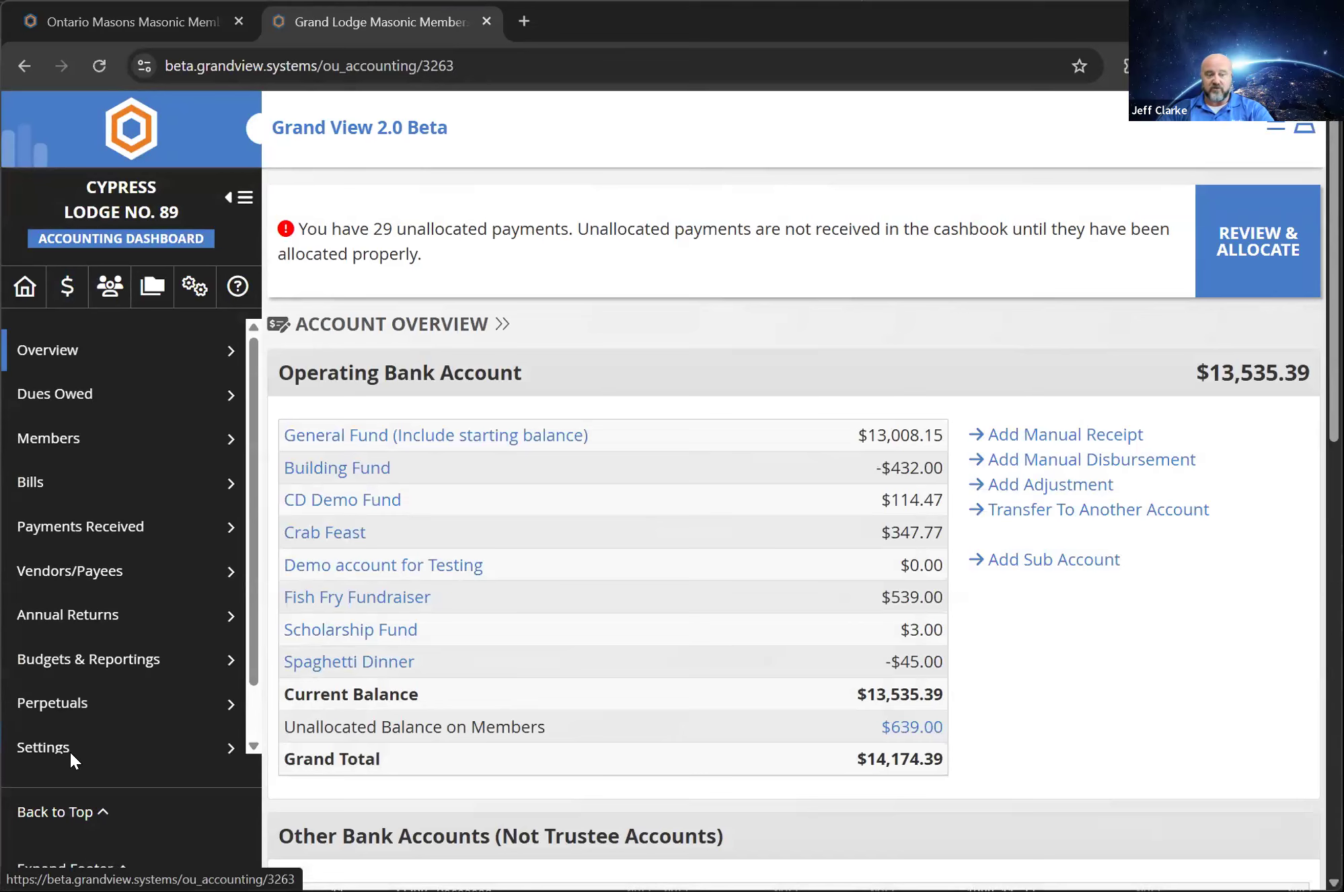
scroll(164, 666, down, 2)
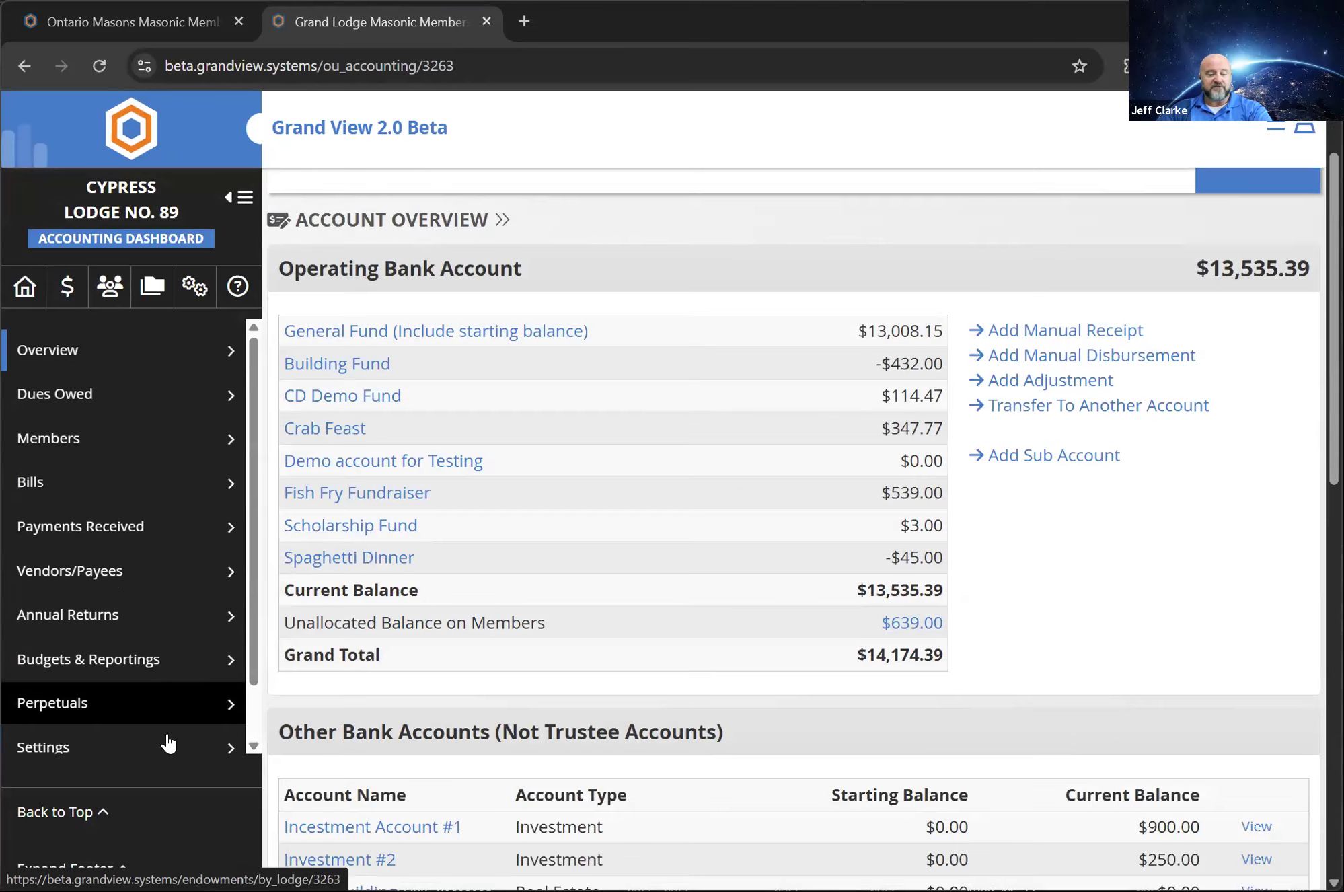
scroll(177, 756, down, 1)
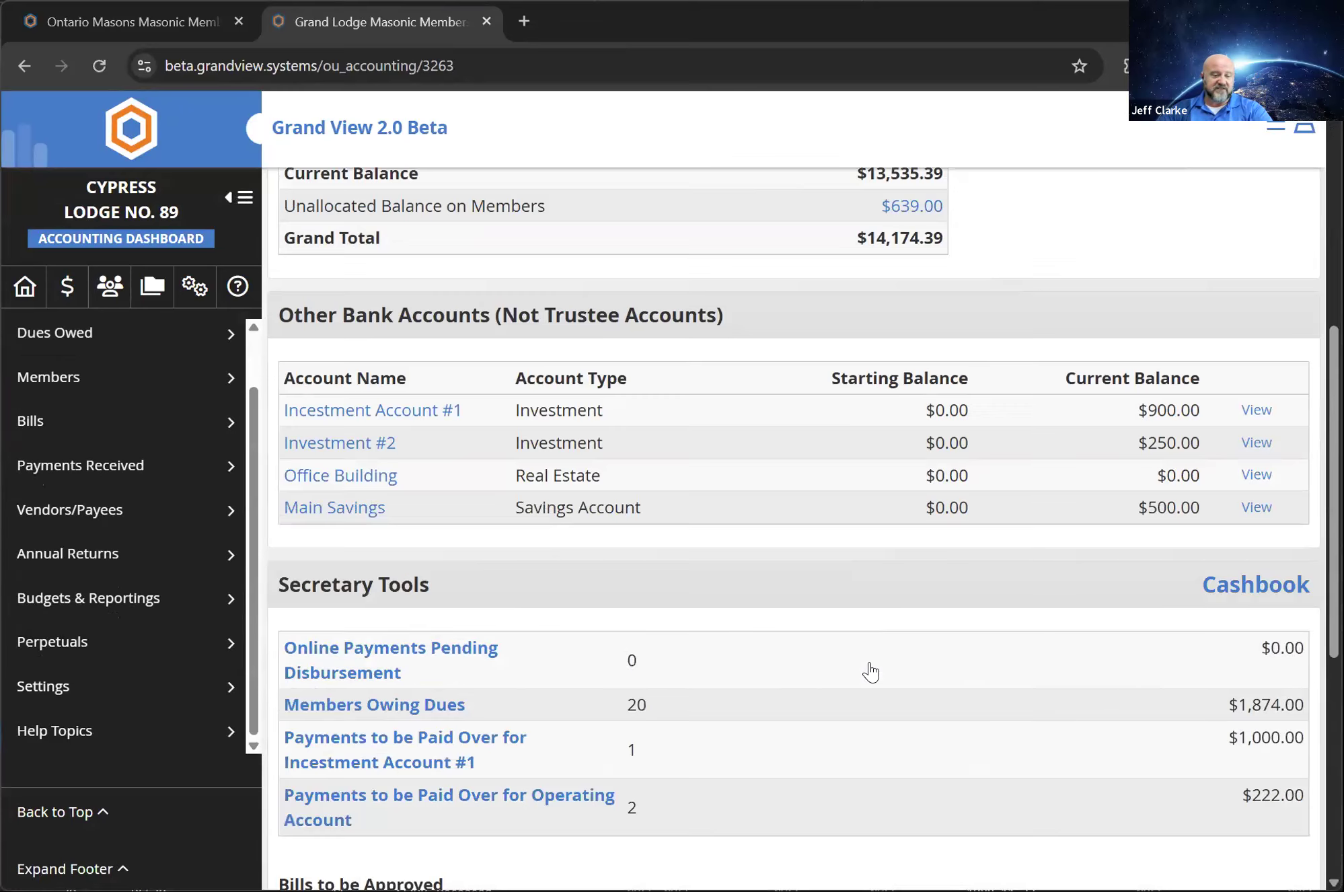
scroll(867, 669, down, 6)
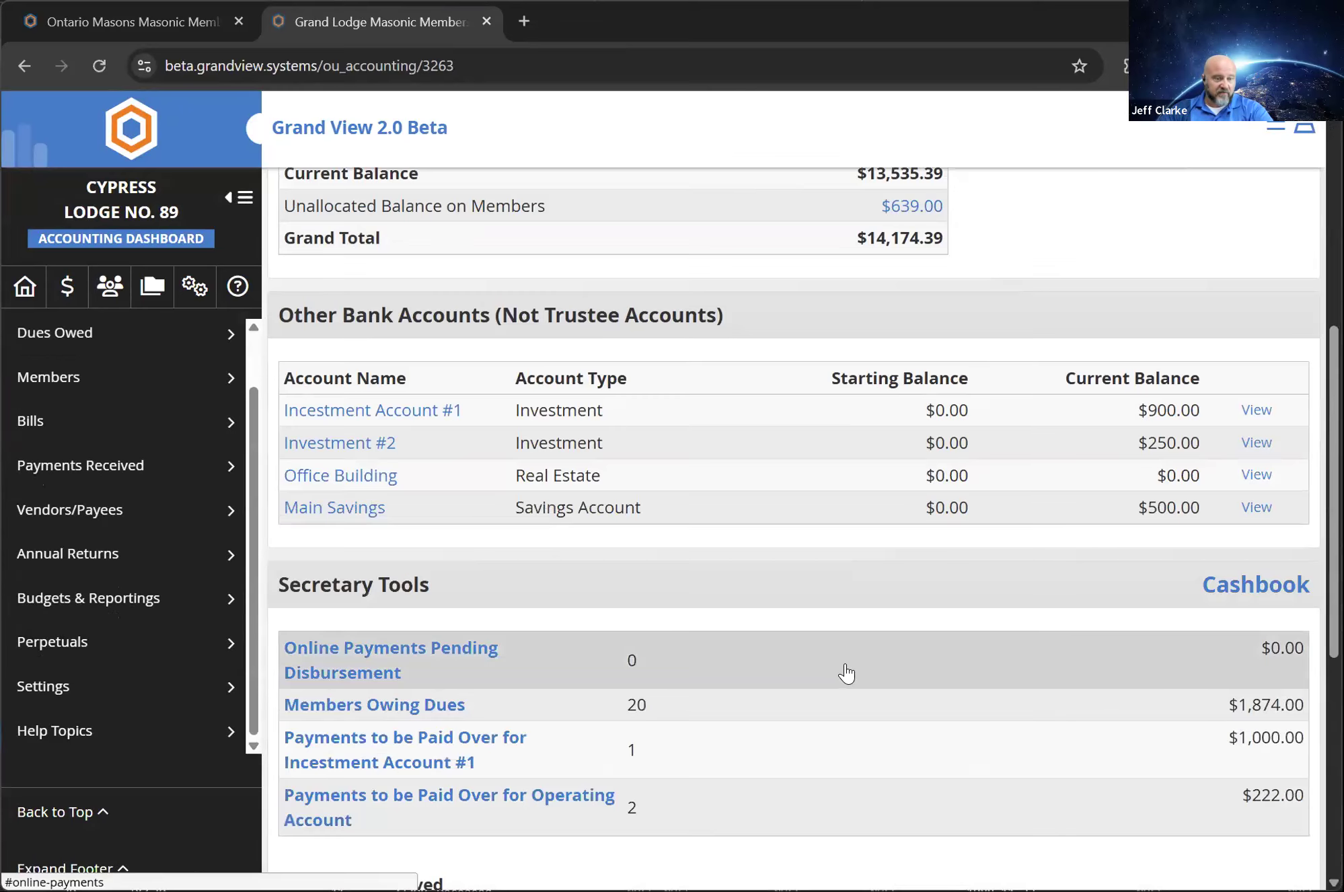
scroll(99, 387, up, 1)
Open Dues Owed, review the Dues Notice Configuration with its line items, sub-accounts and letter, and go back to Dues Owed
click(101, 391)
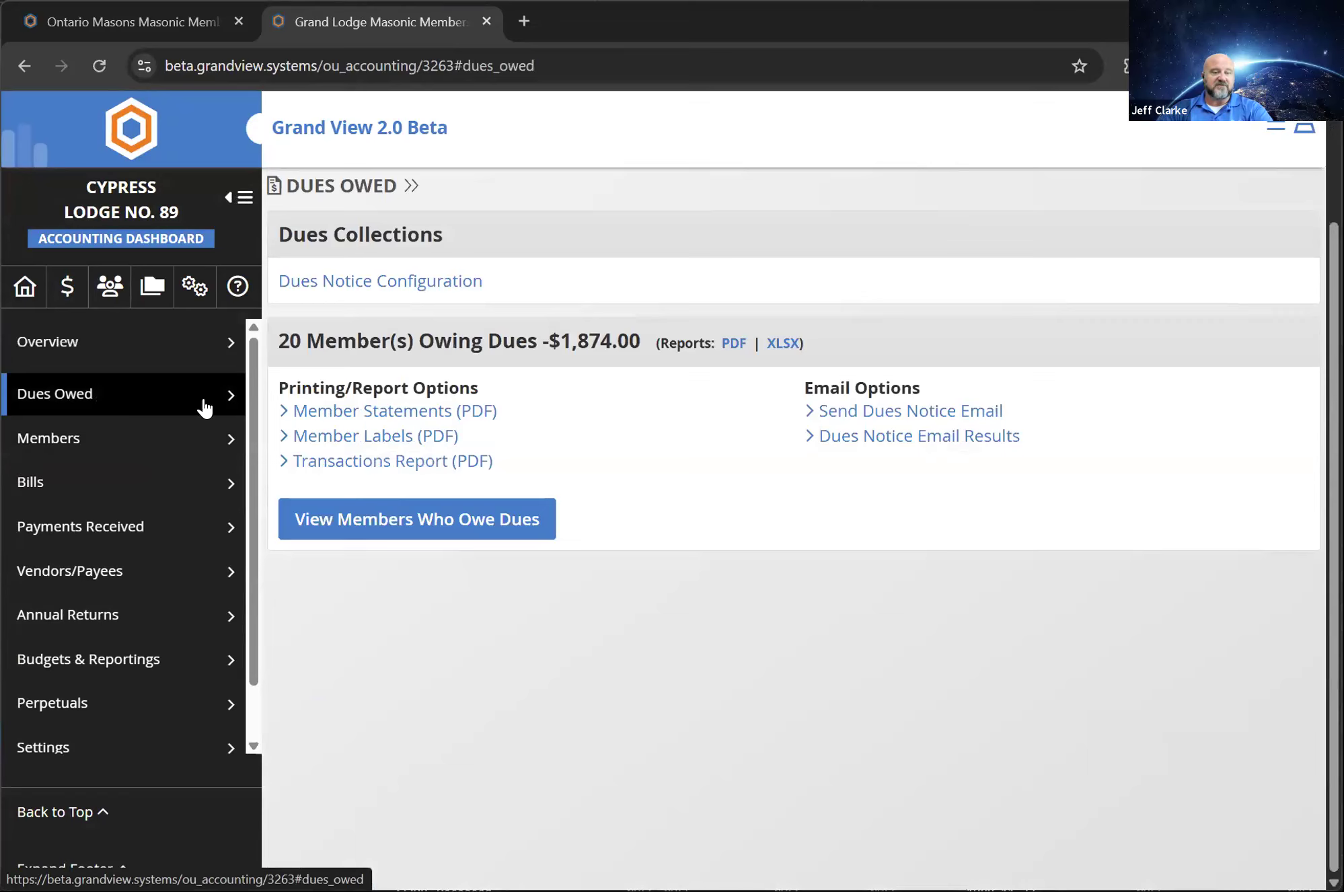
click(364, 283)
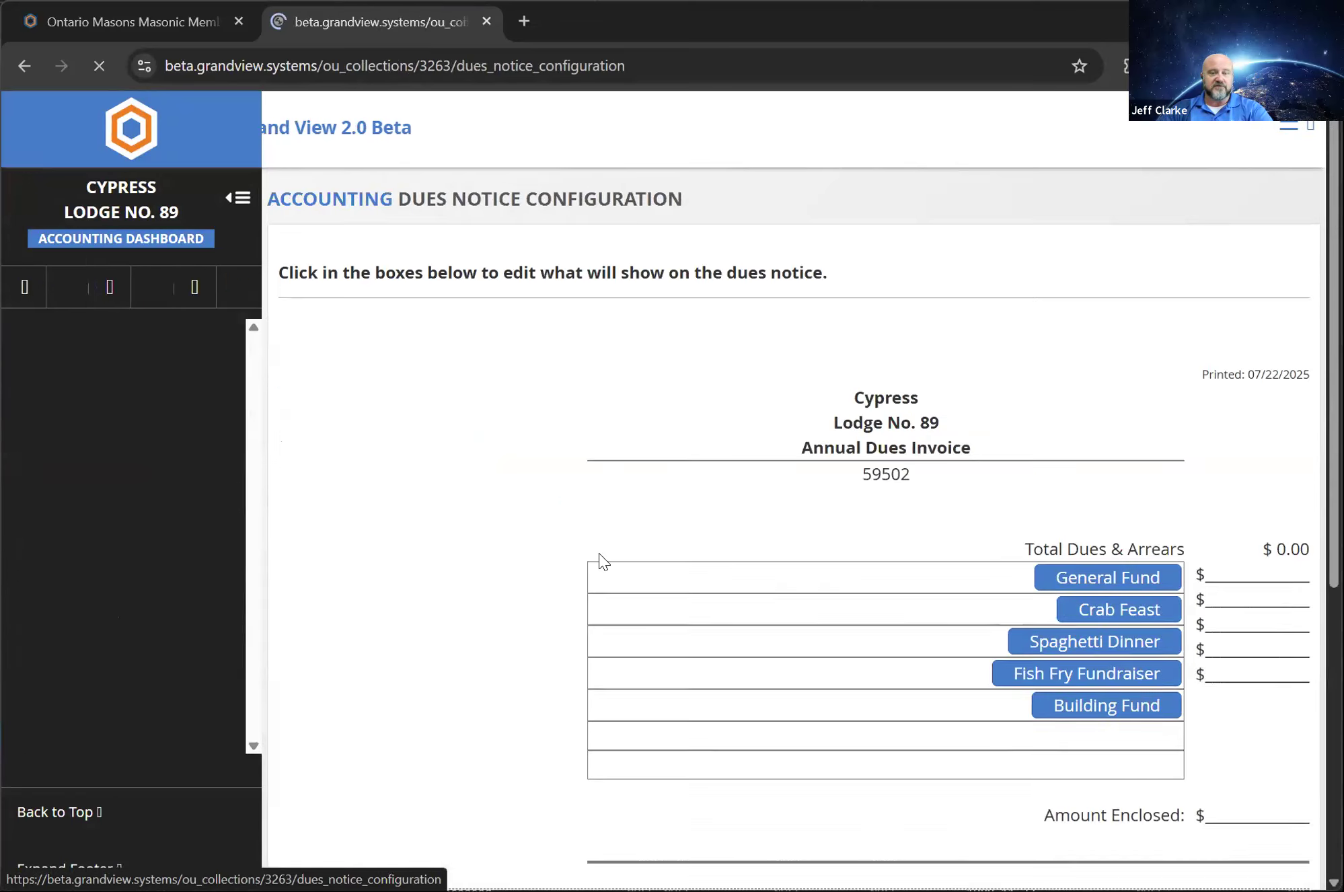
scroll(1039, 746, down, 8)
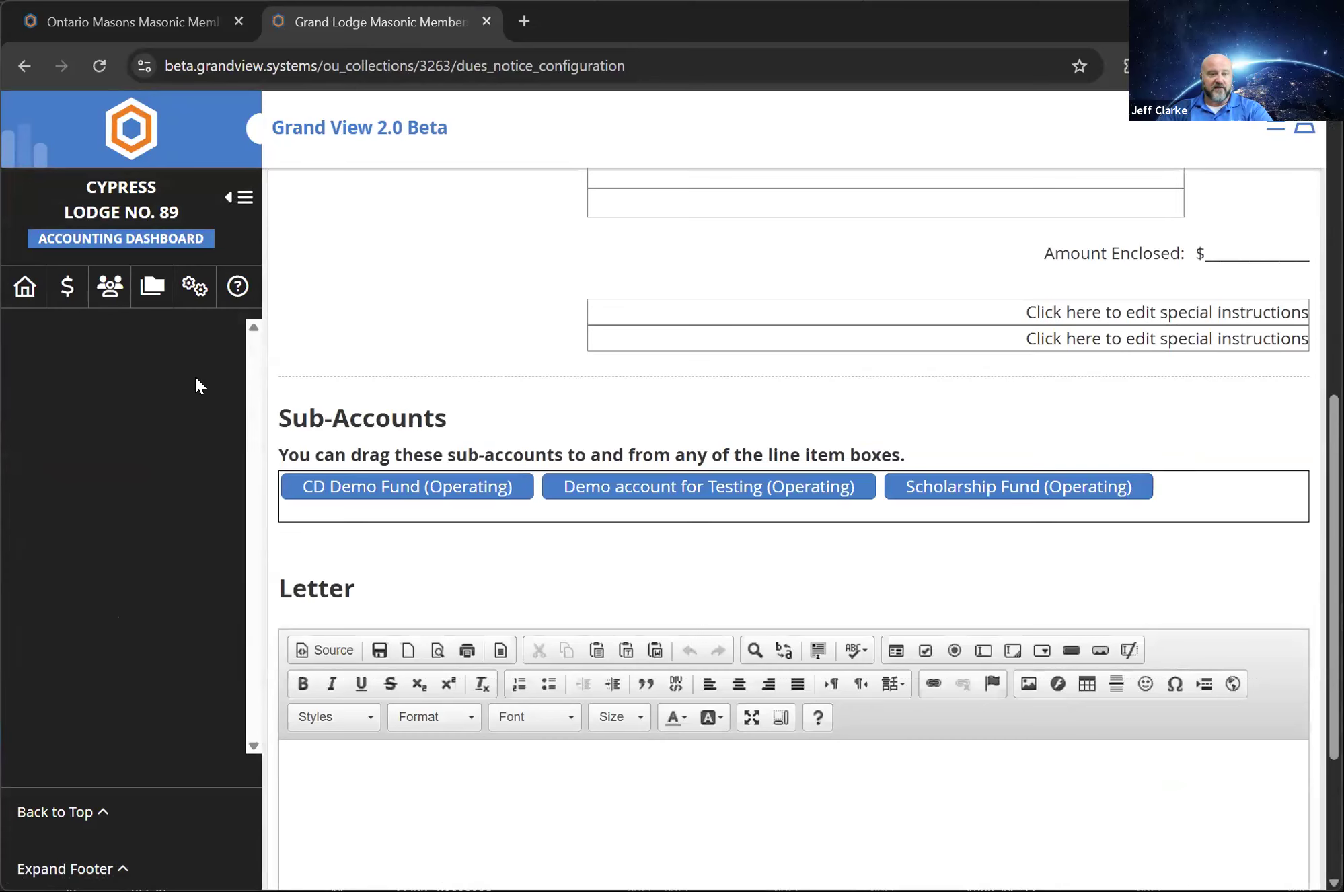
scroll(196, 386, down, 3)
click(20, 67)
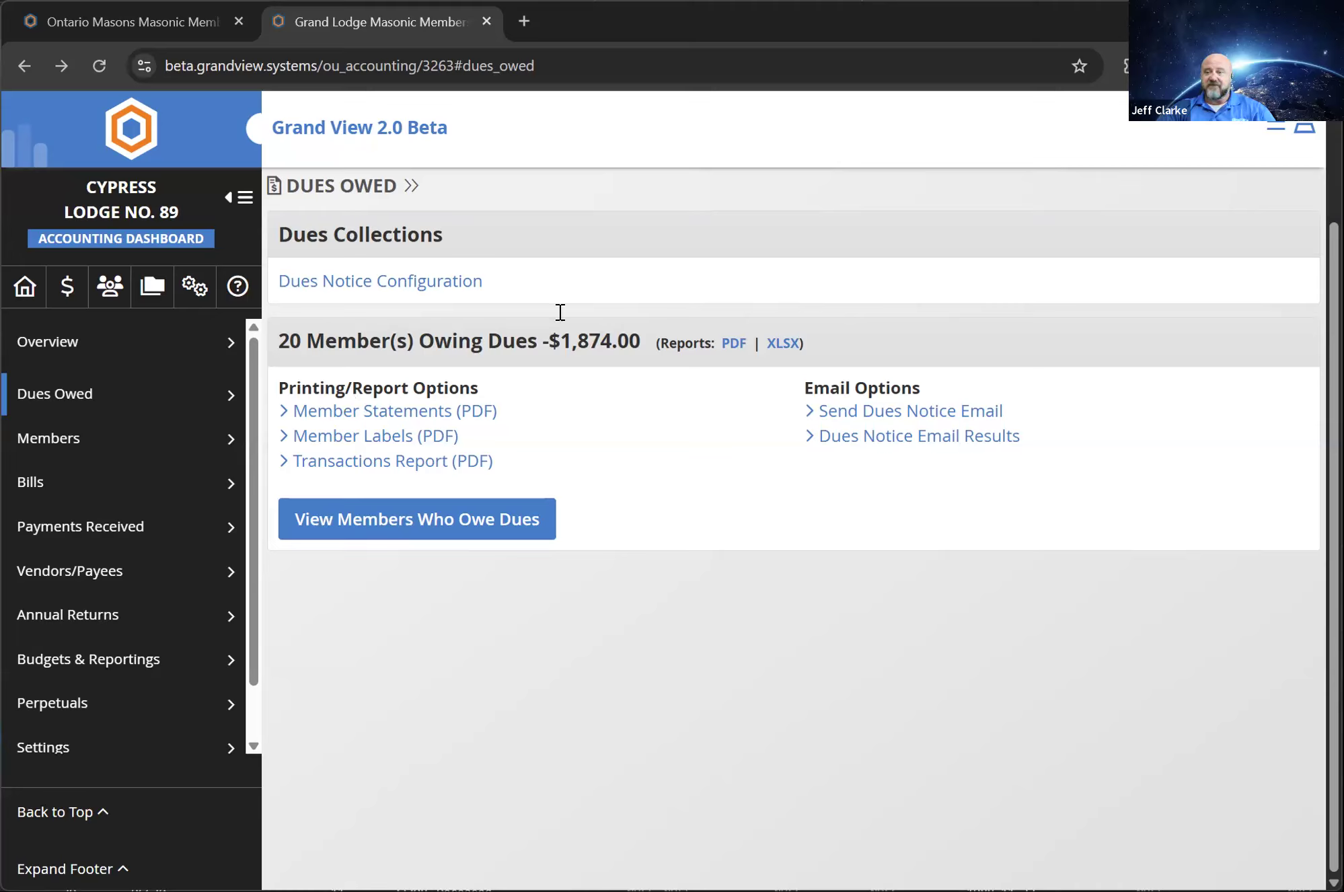
View the lodge's members list and open its File Vault
click(109, 288)
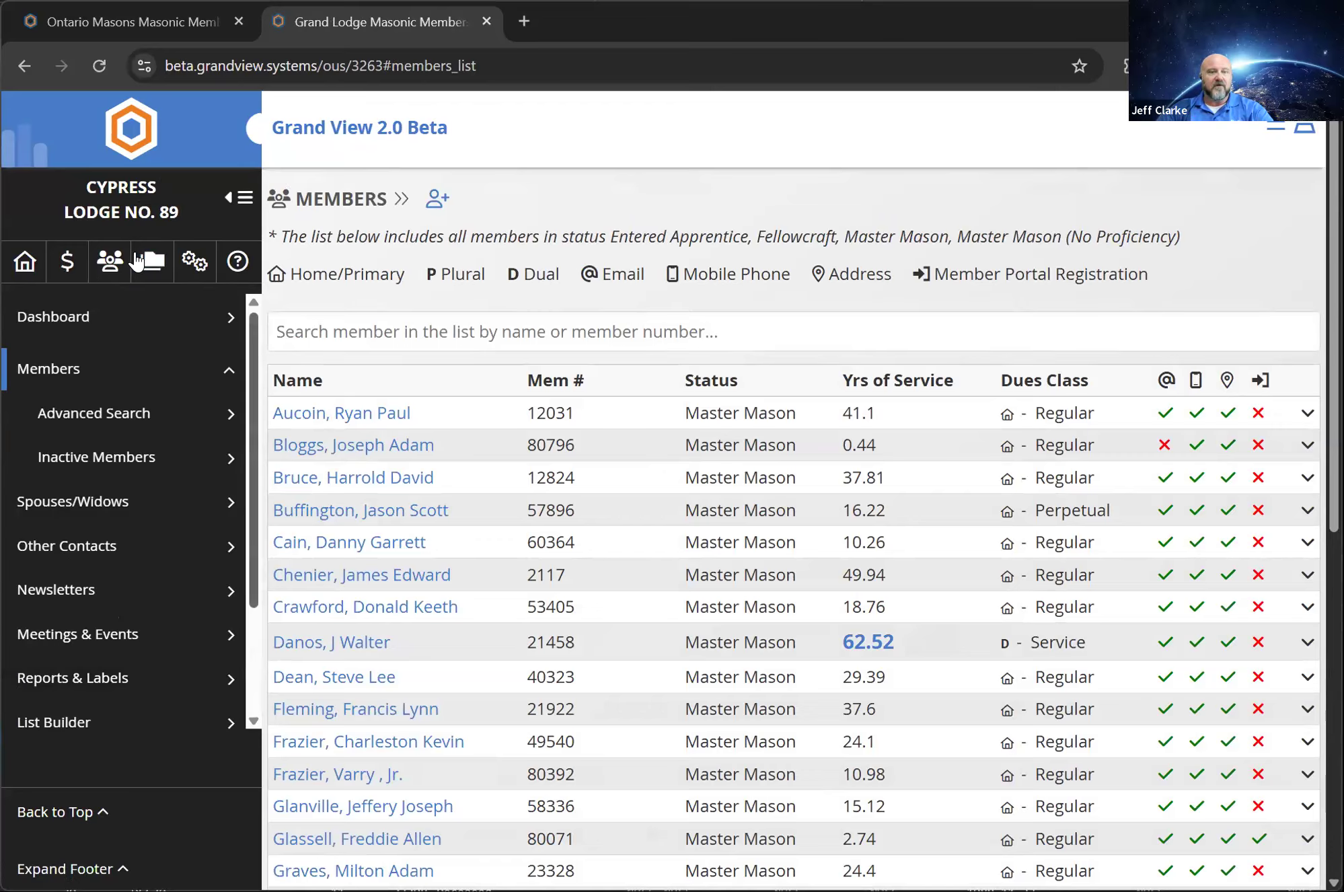
click(137, 260)
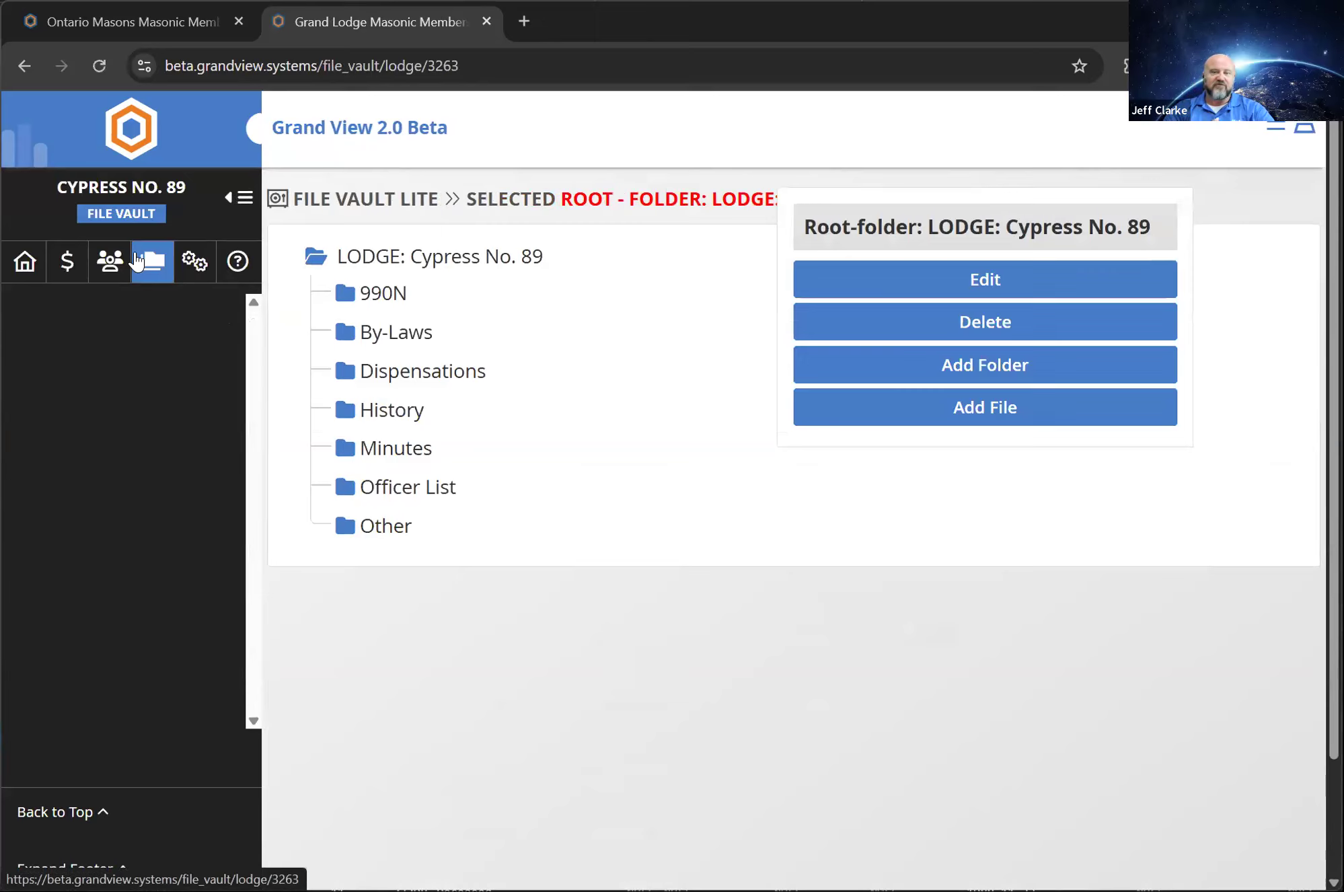
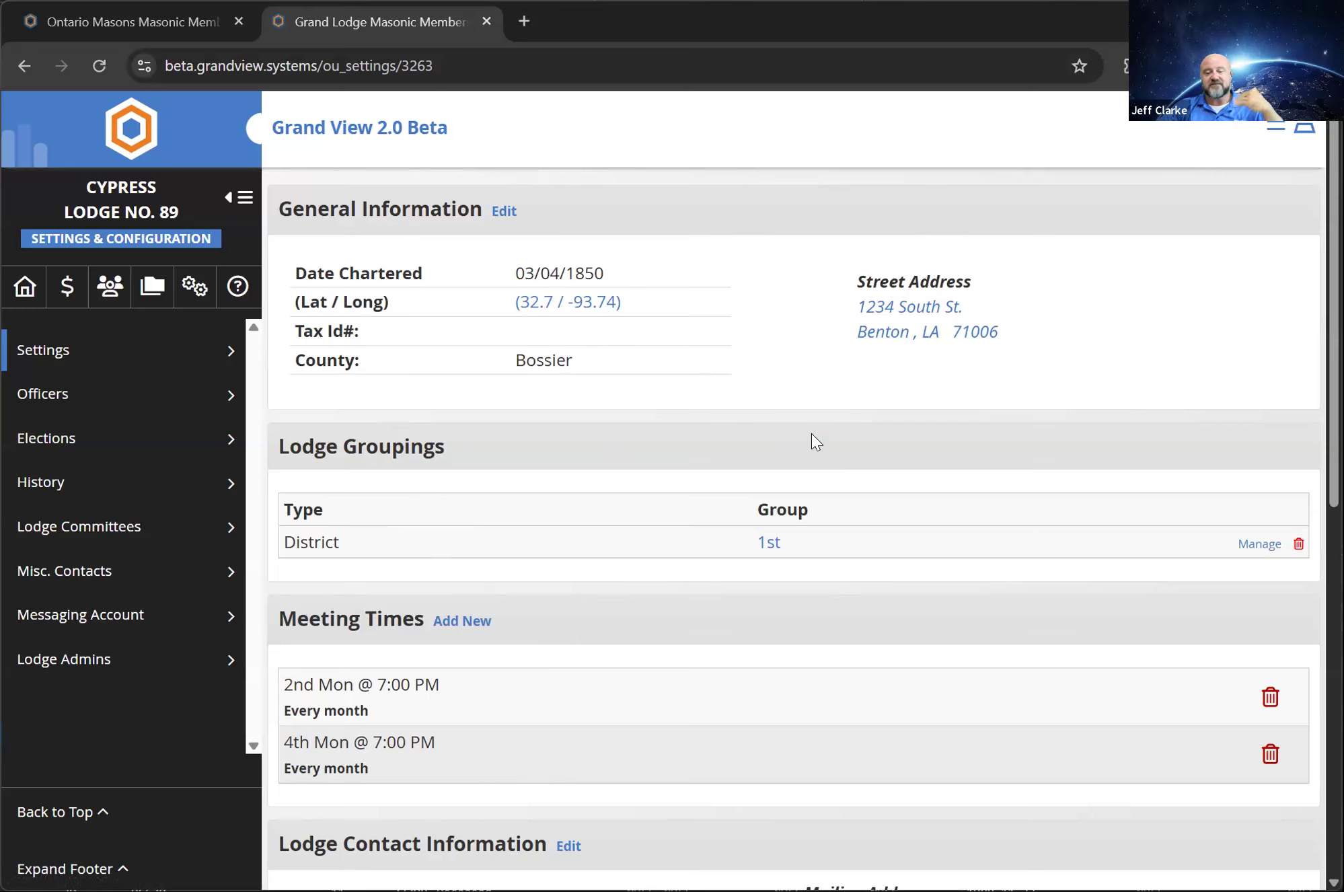
Look through the lodge settings, open the Lodge Contact Information for editing, and close it without saving
scroll(635, 559, down, 8)
scroll(642, 539, down, 3)
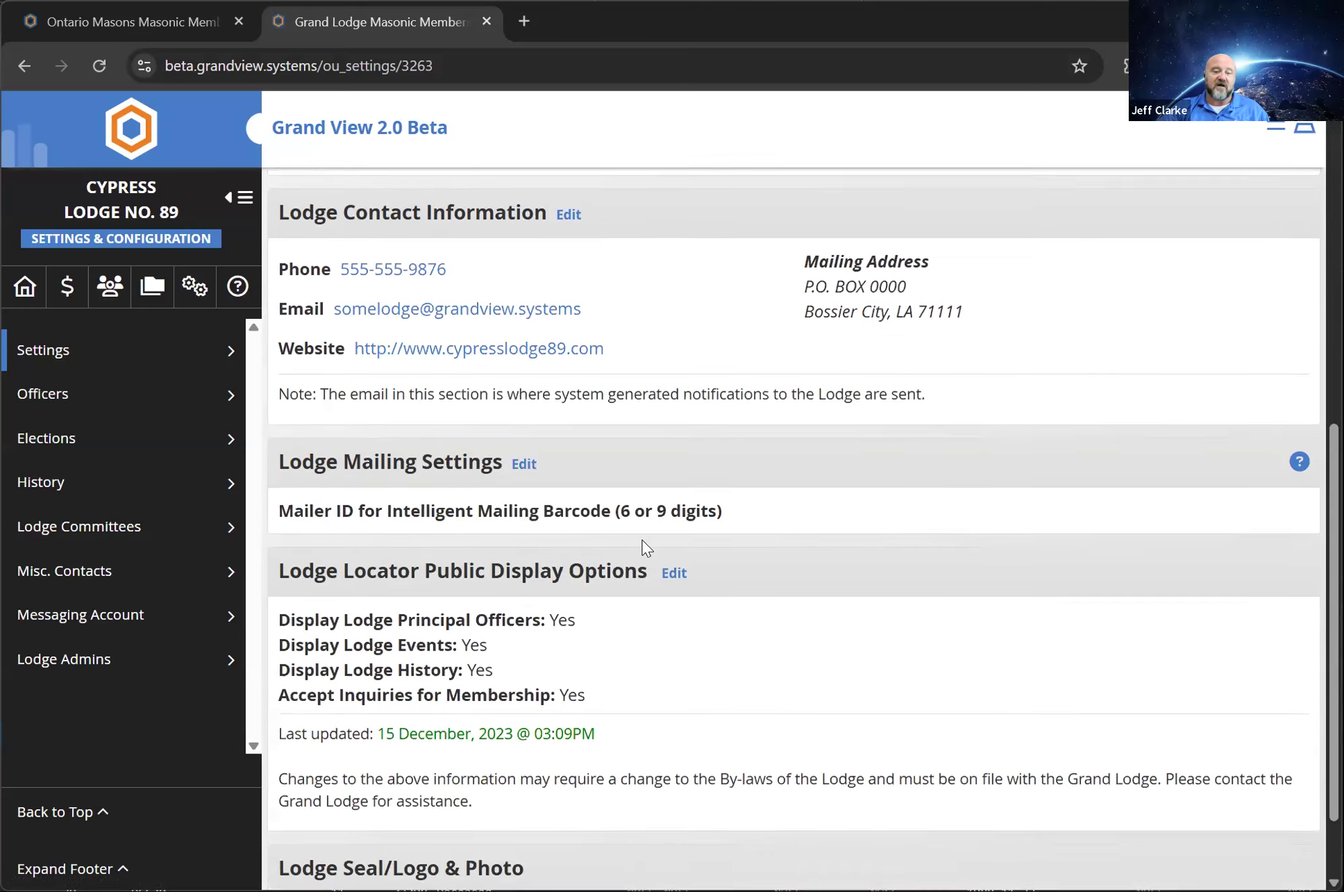
scroll(642, 539, up, 2)
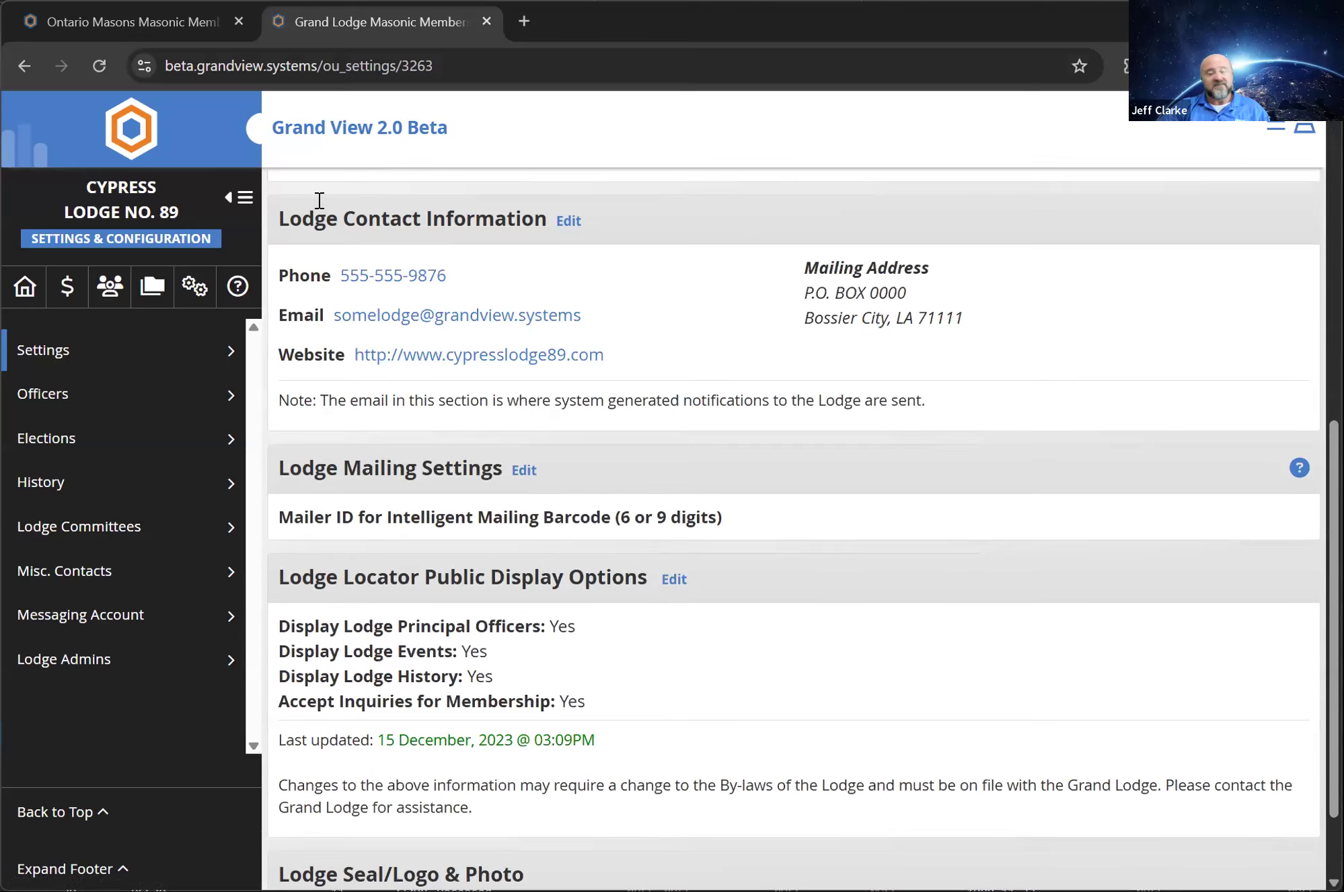
click(559, 219)
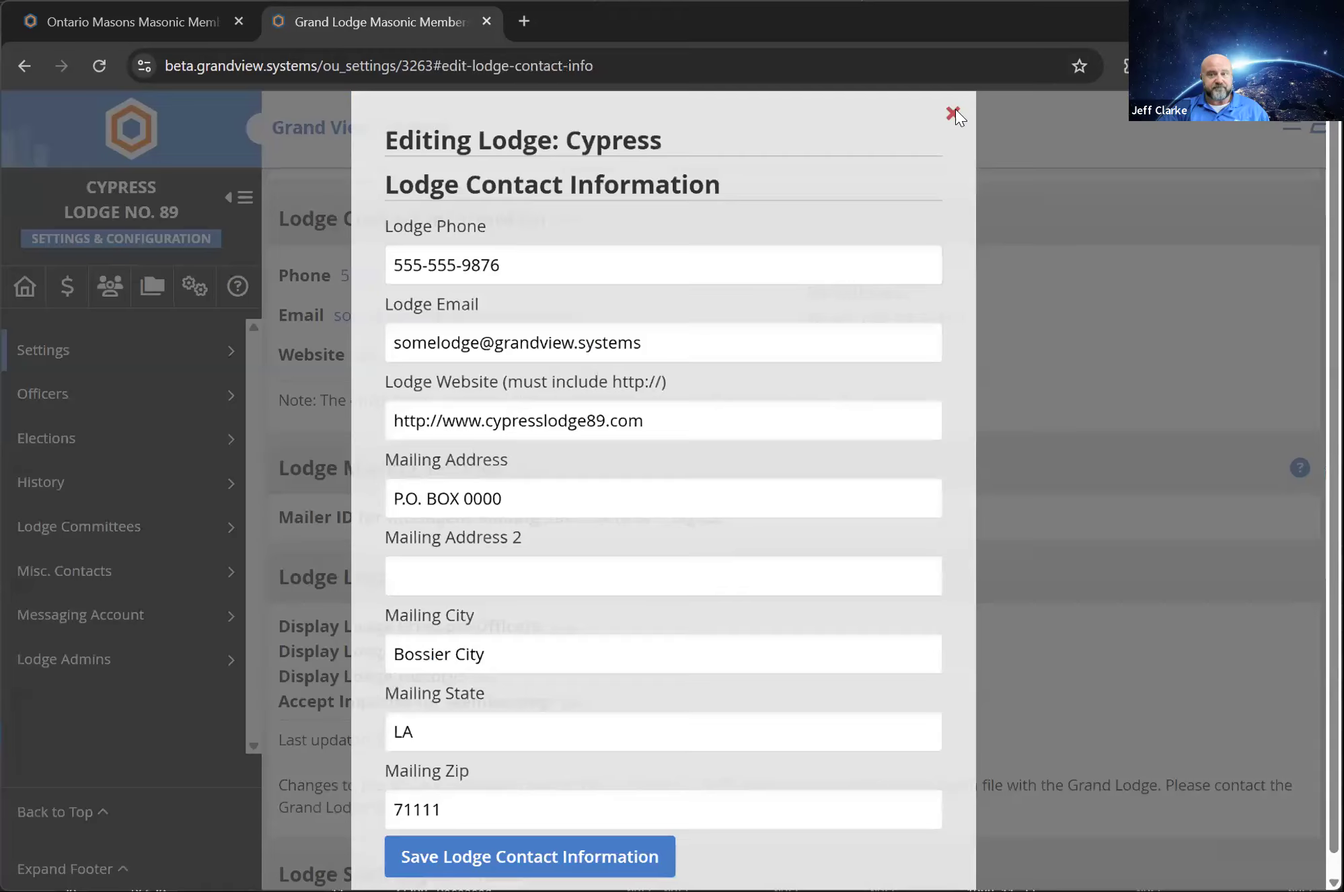
click(954, 114)
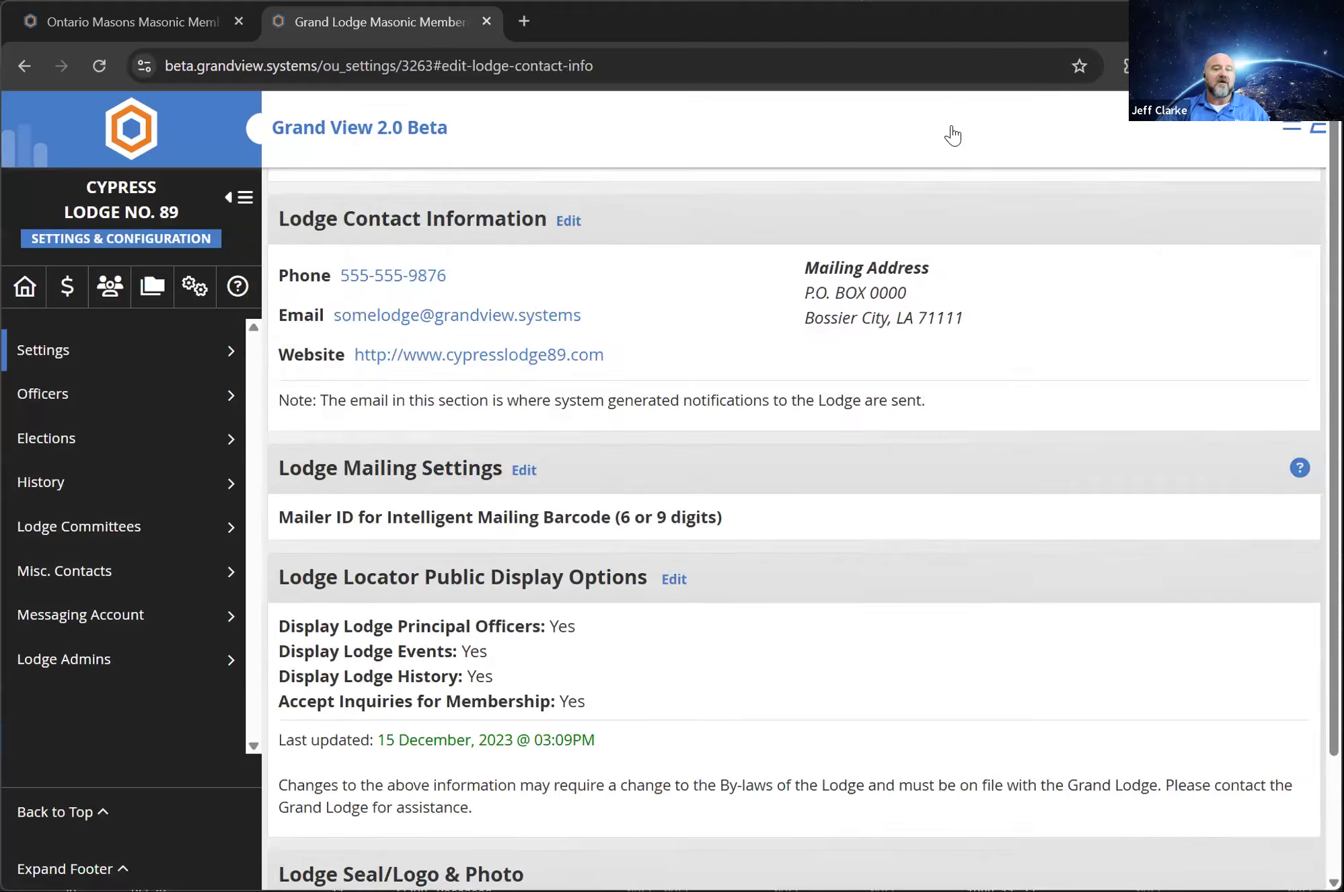
Examine the lodge's general and contact information, mailing settings, Lodge Locator display options, and seal and photo section
scroll(801, 243, down, 10)
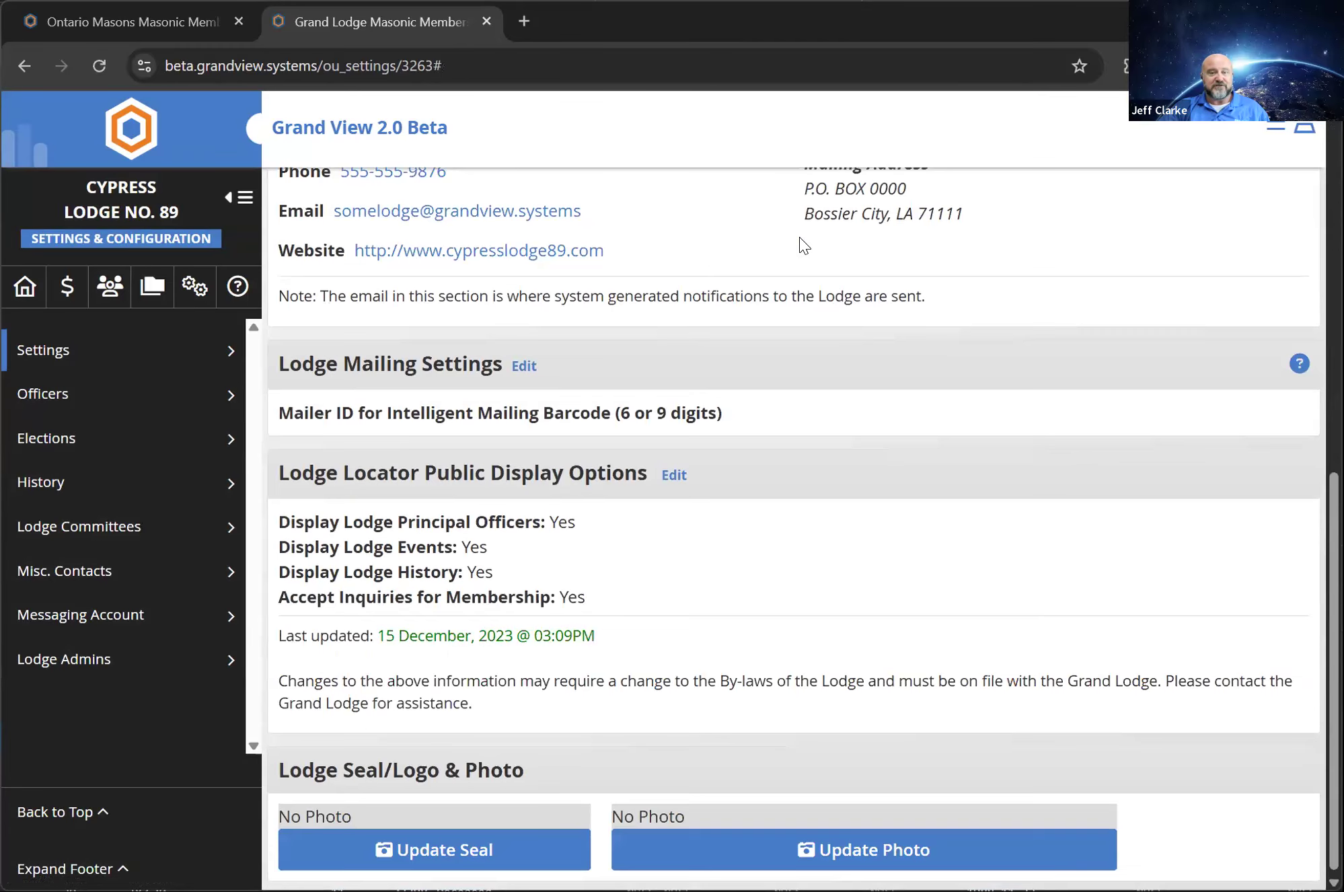
scroll(801, 243, up, 4)
scroll(797, 239, down, 2)
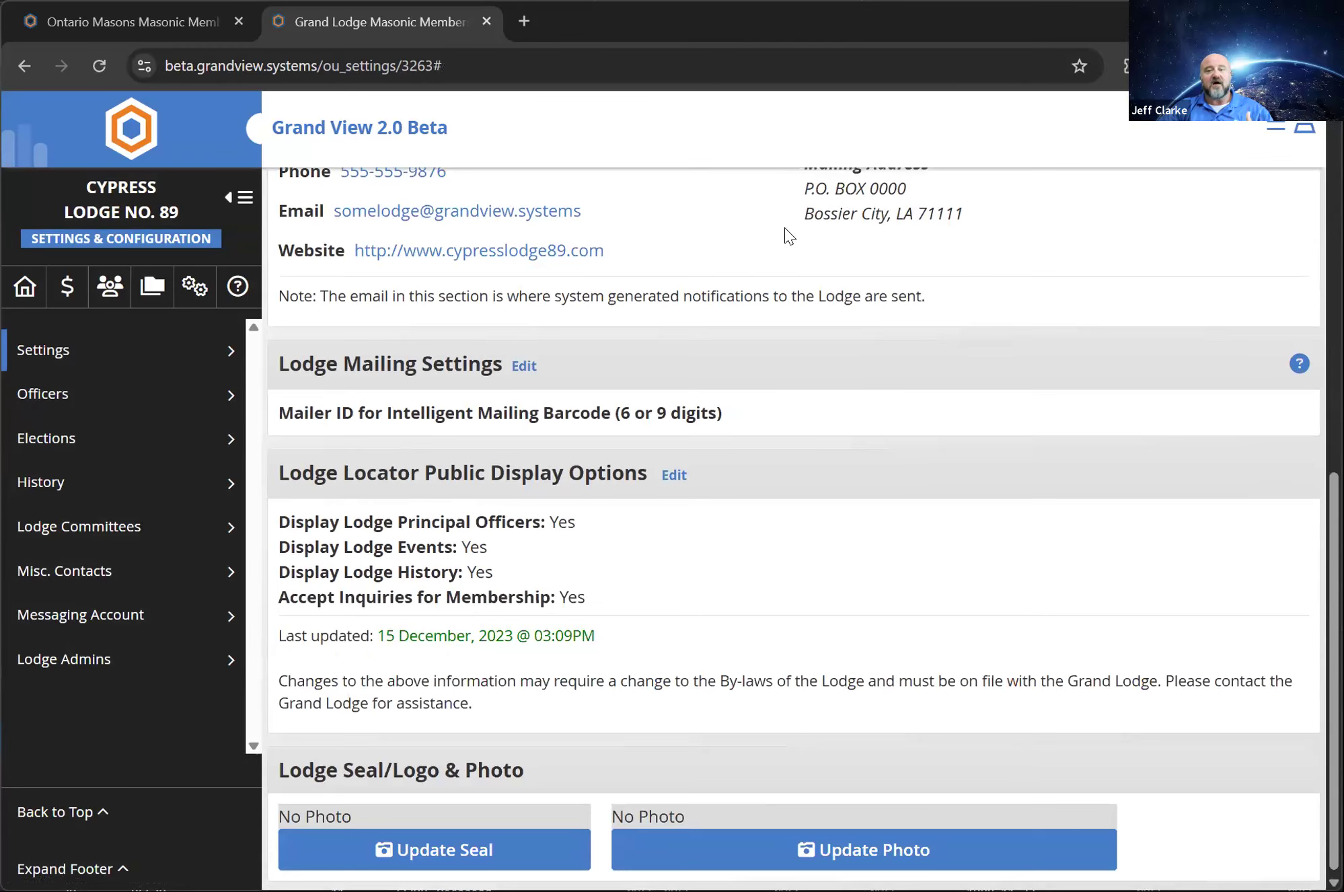
scroll(786, 236, up, 5)
scroll(781, 245, down, 2)
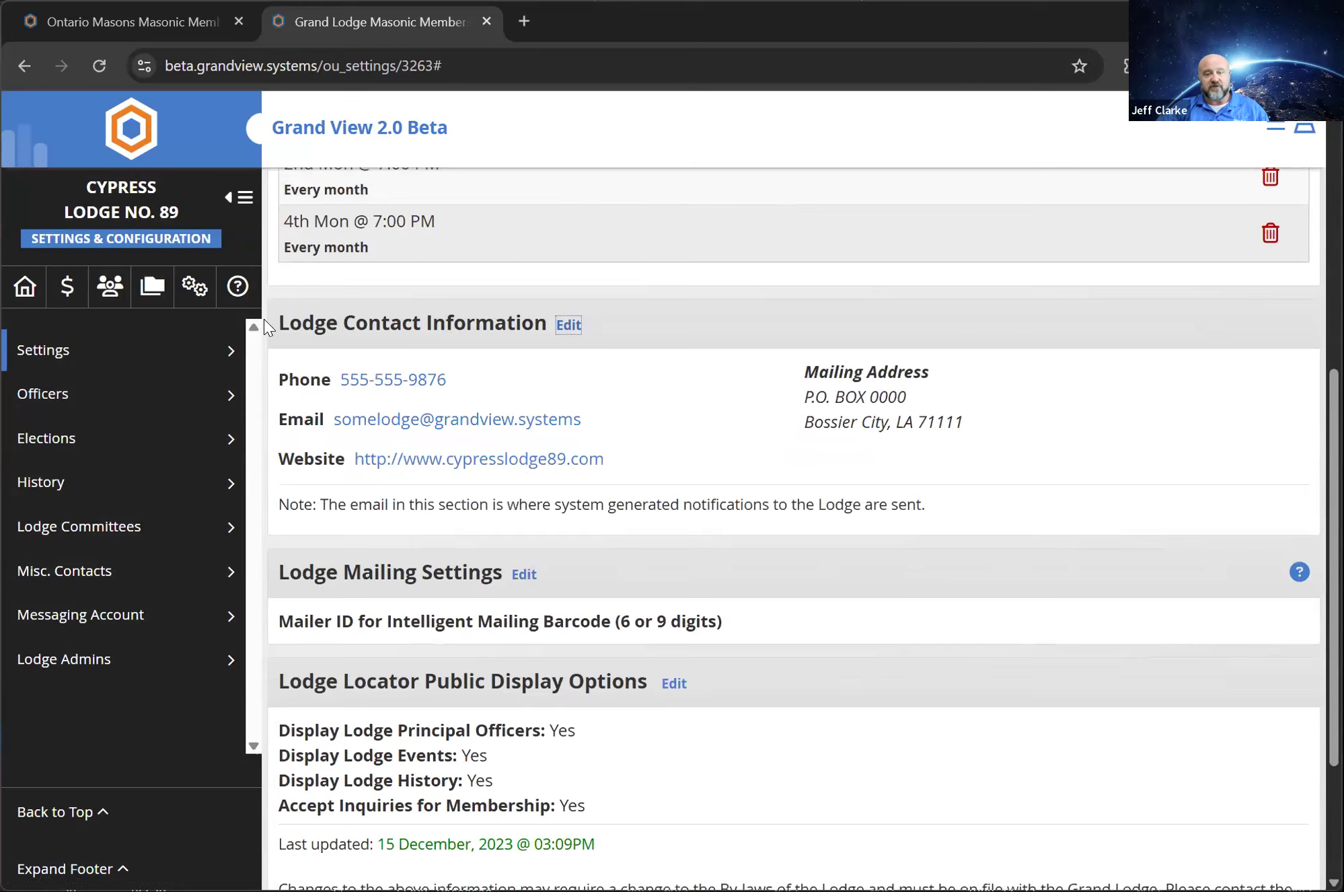
drag(277, 320, 921, 499)
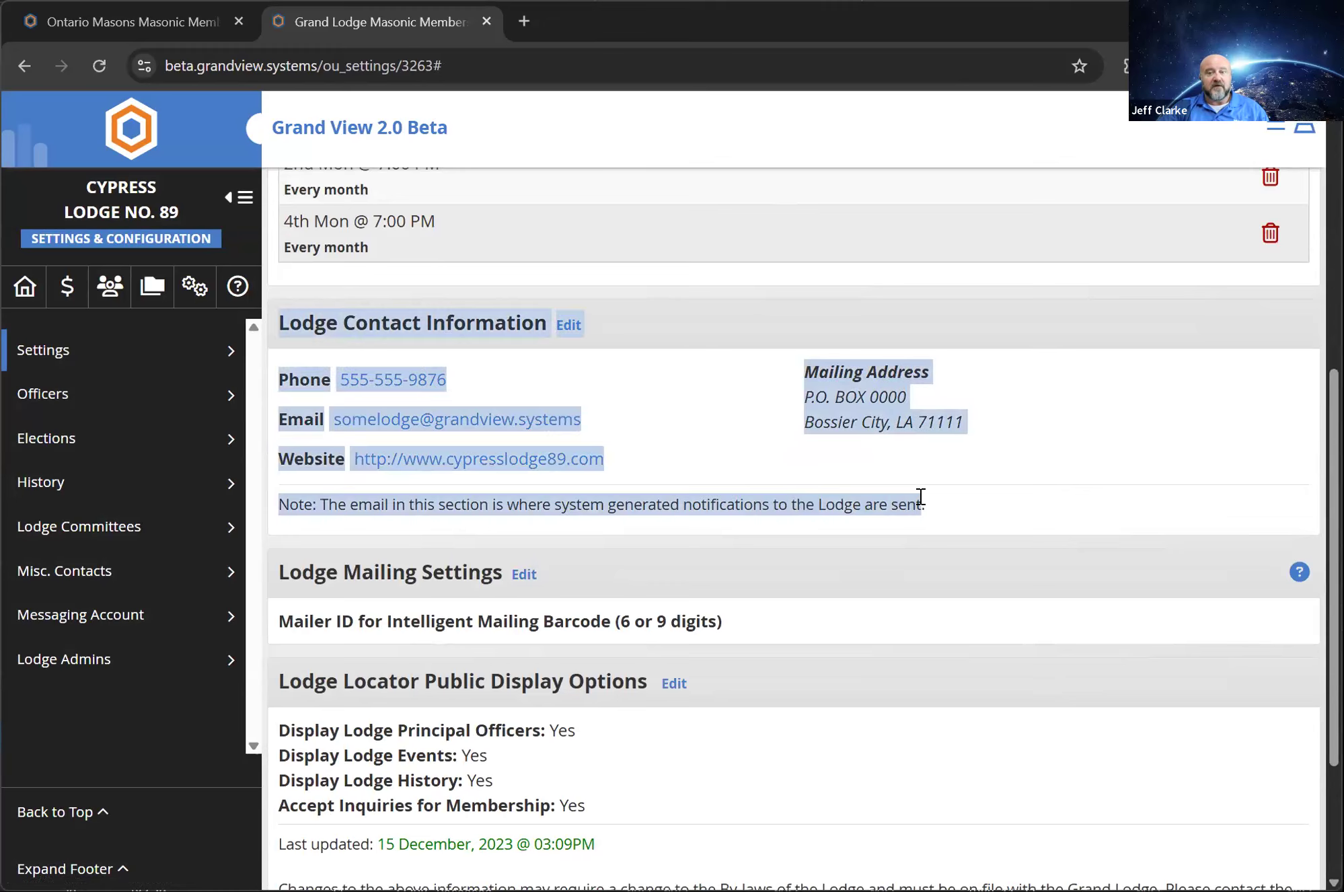
click(639, 436)
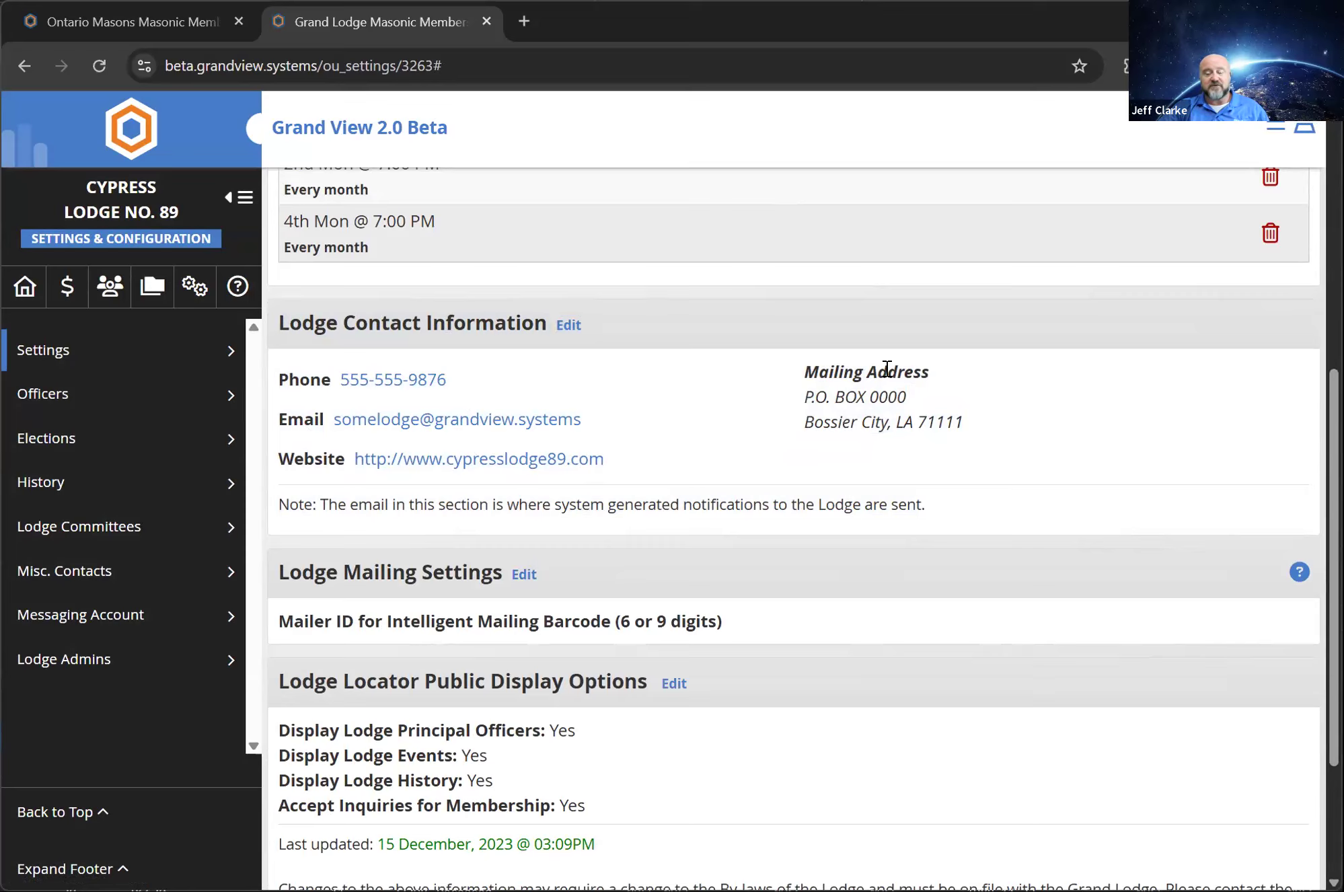
scroll(888, 364, up, 7)
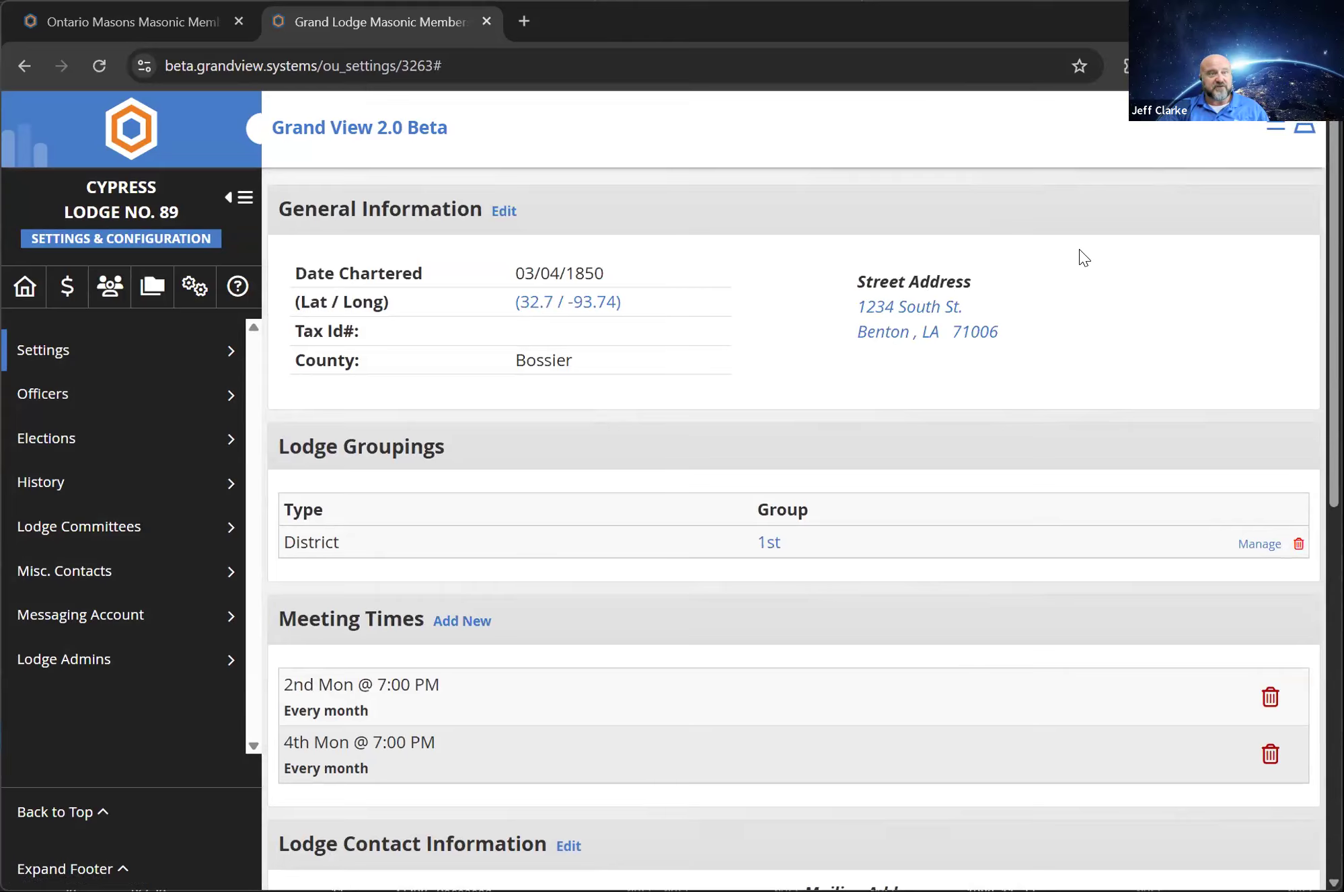
scroll(1083, 257, down, 7)
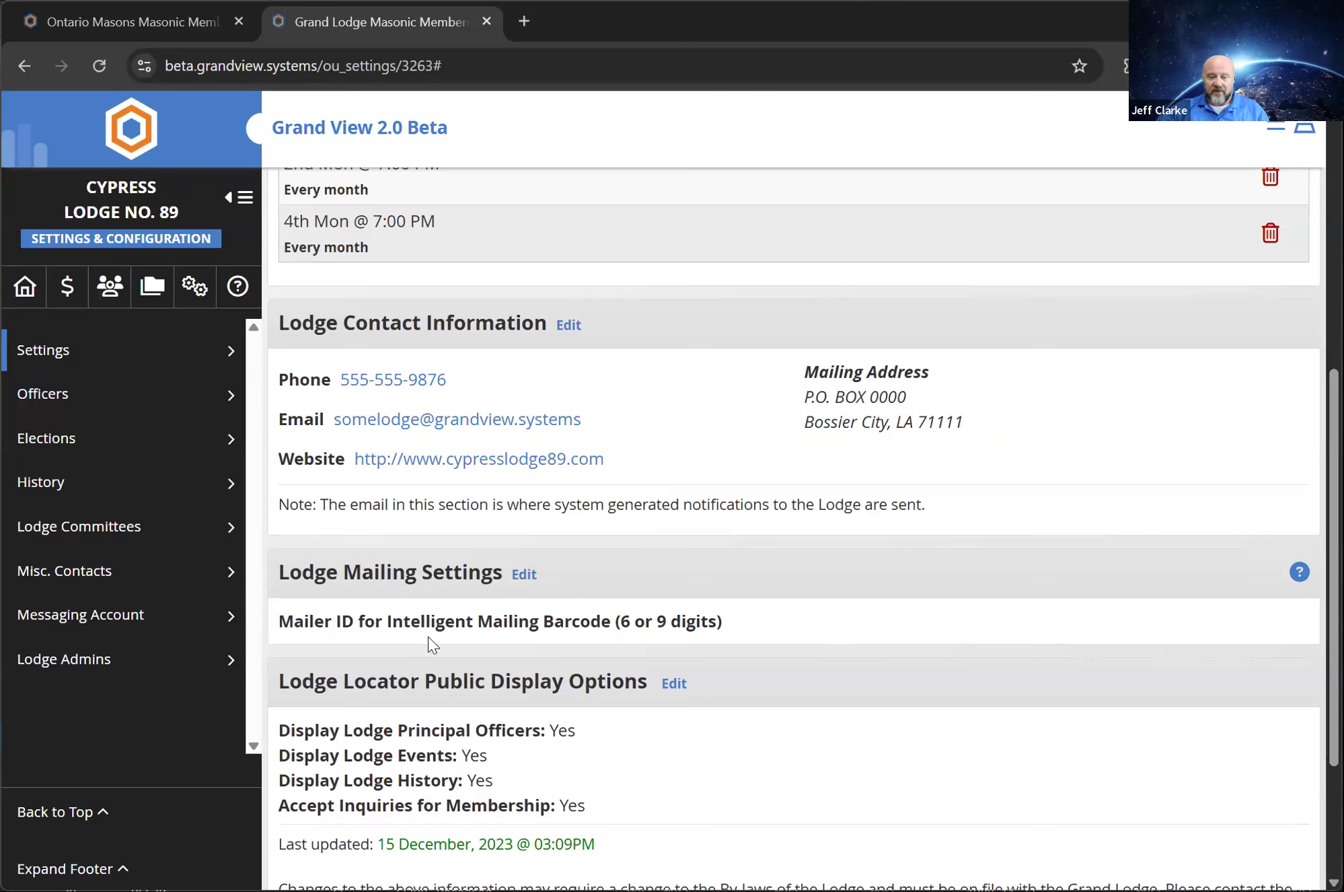
scroll(434, 648, down, 3)
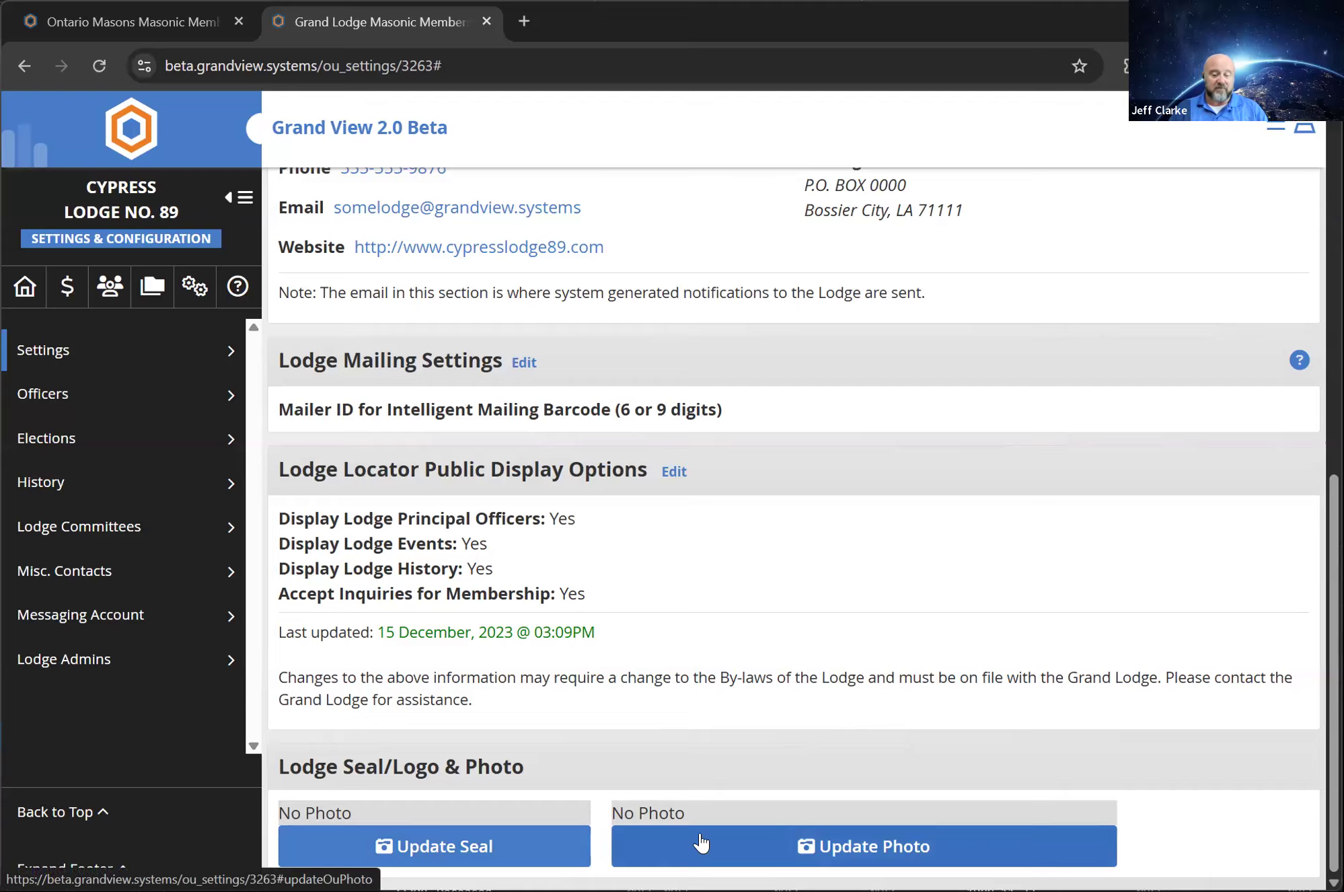
View the lodge's current officers and the Add Officer form, closing the form without adding anyone
click(231, 395)
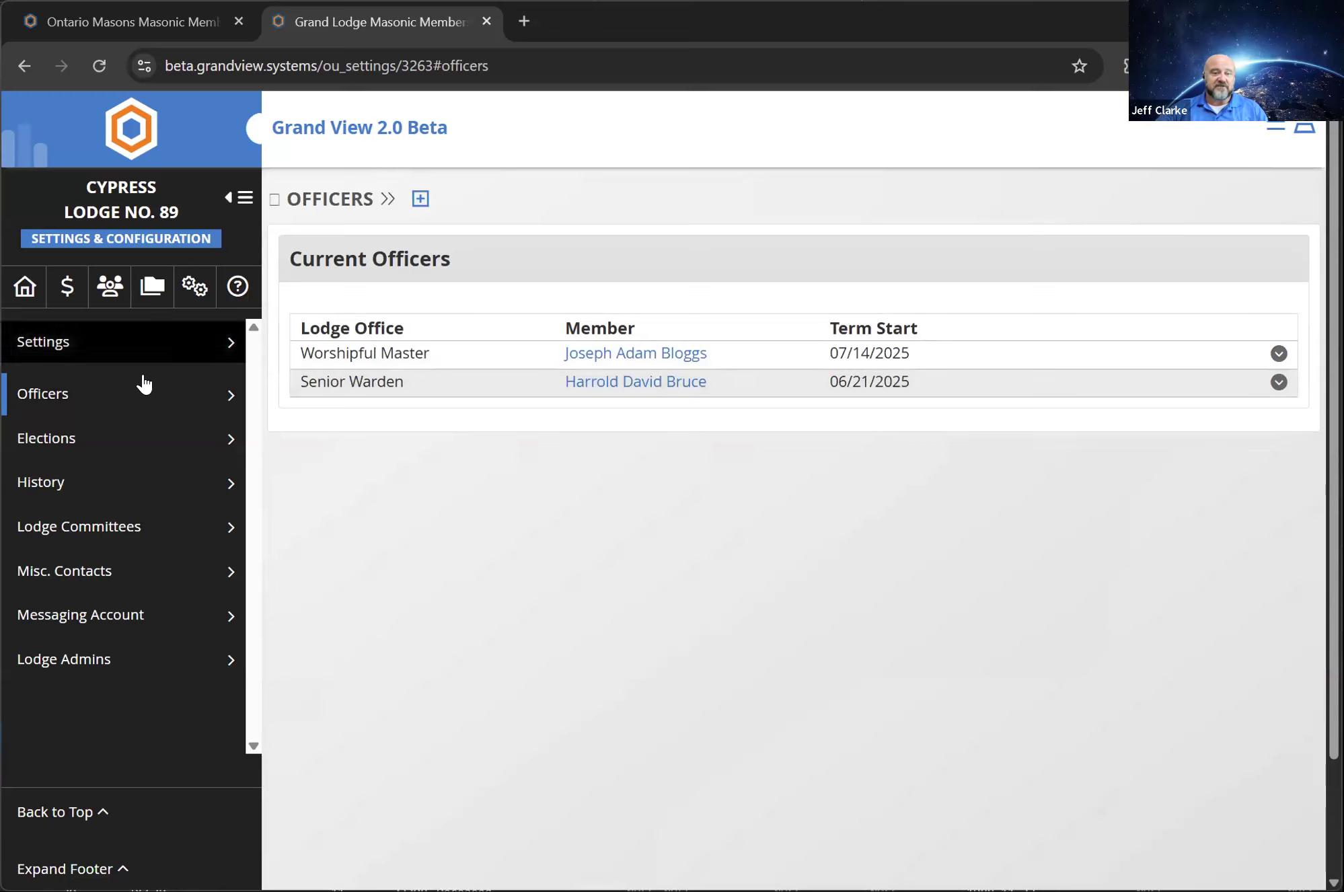
click(421, 199)
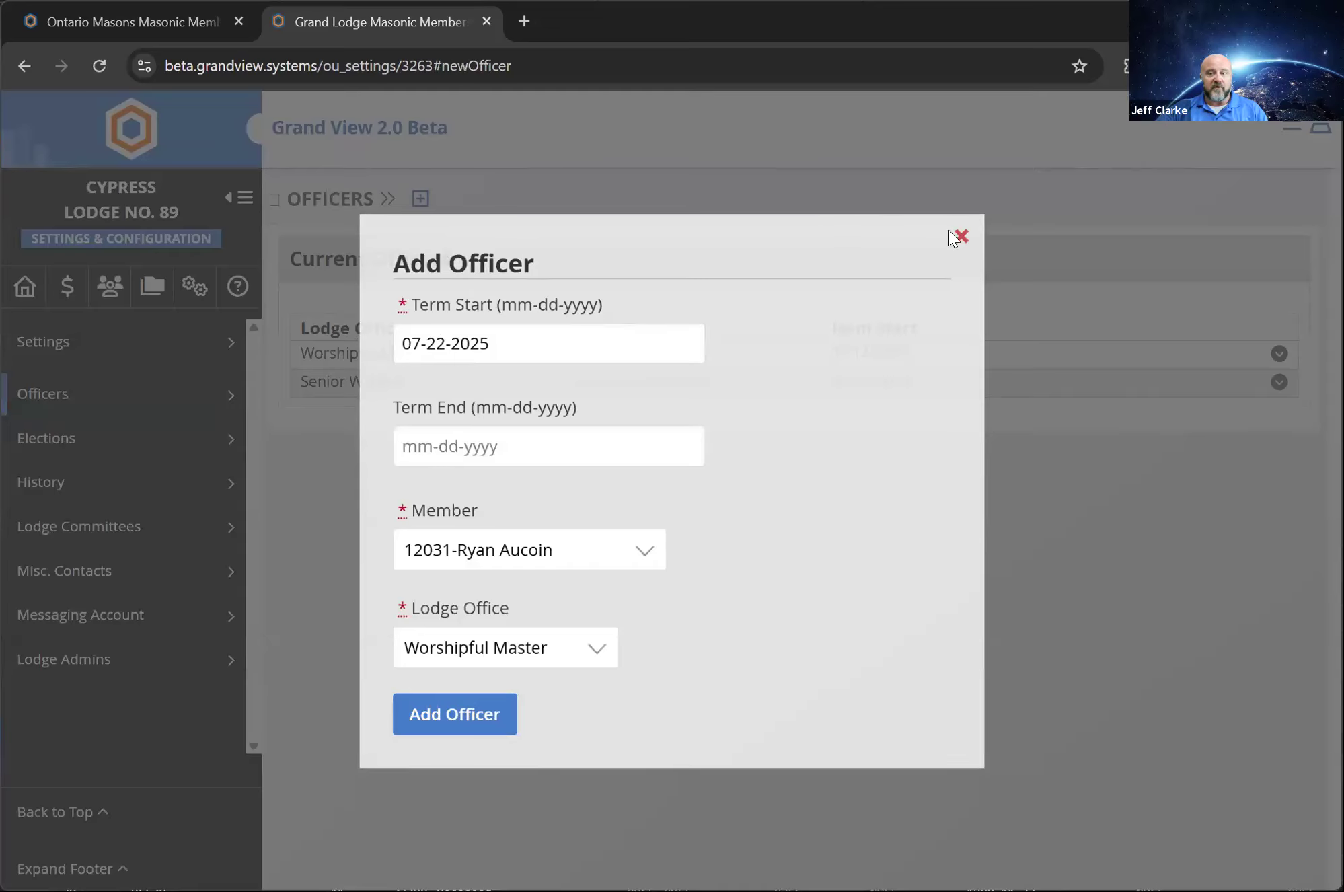
click(959, 233)
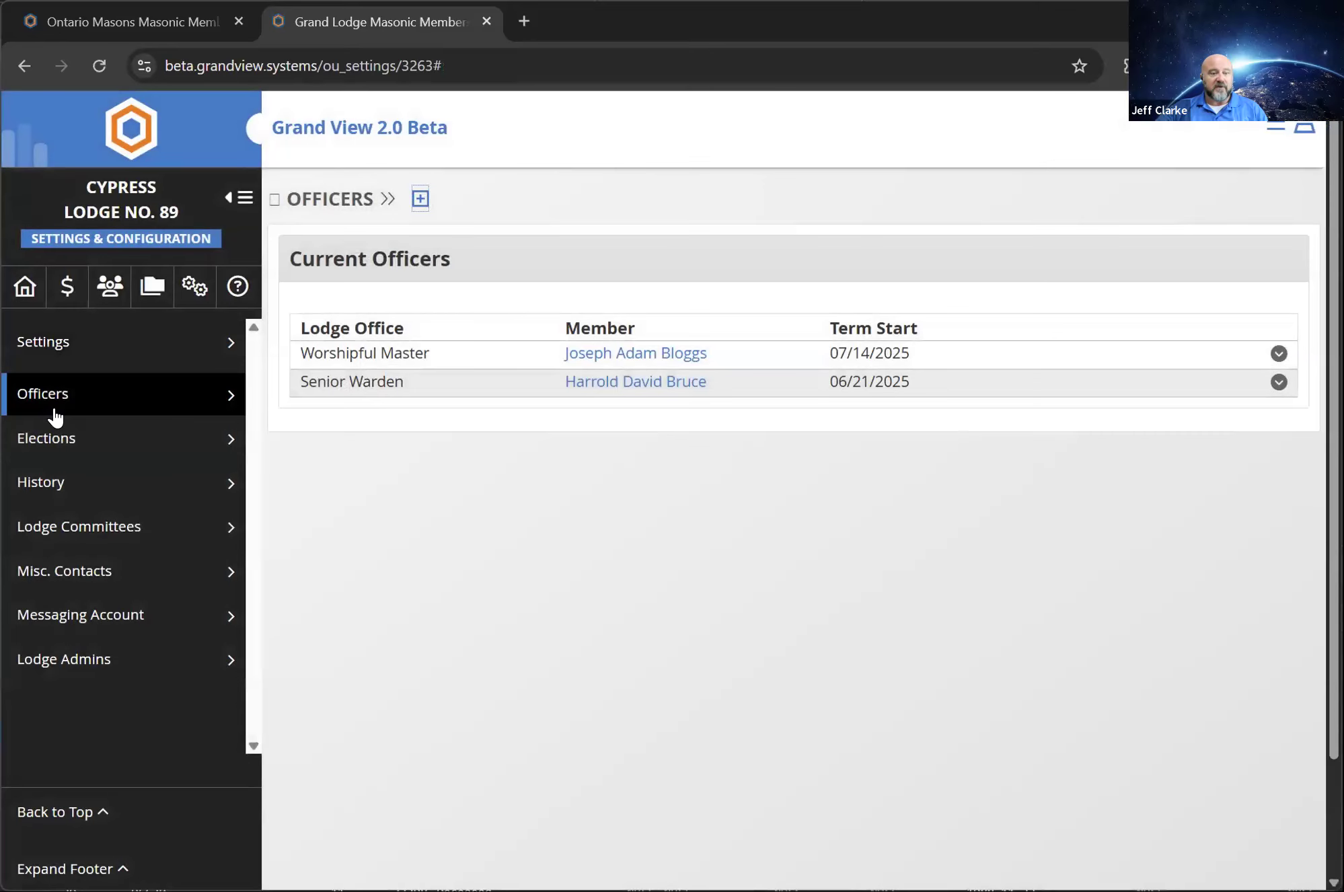
Add a new certificate of election dated 07-22-2025 with the type Annual Election
click(42, 437)
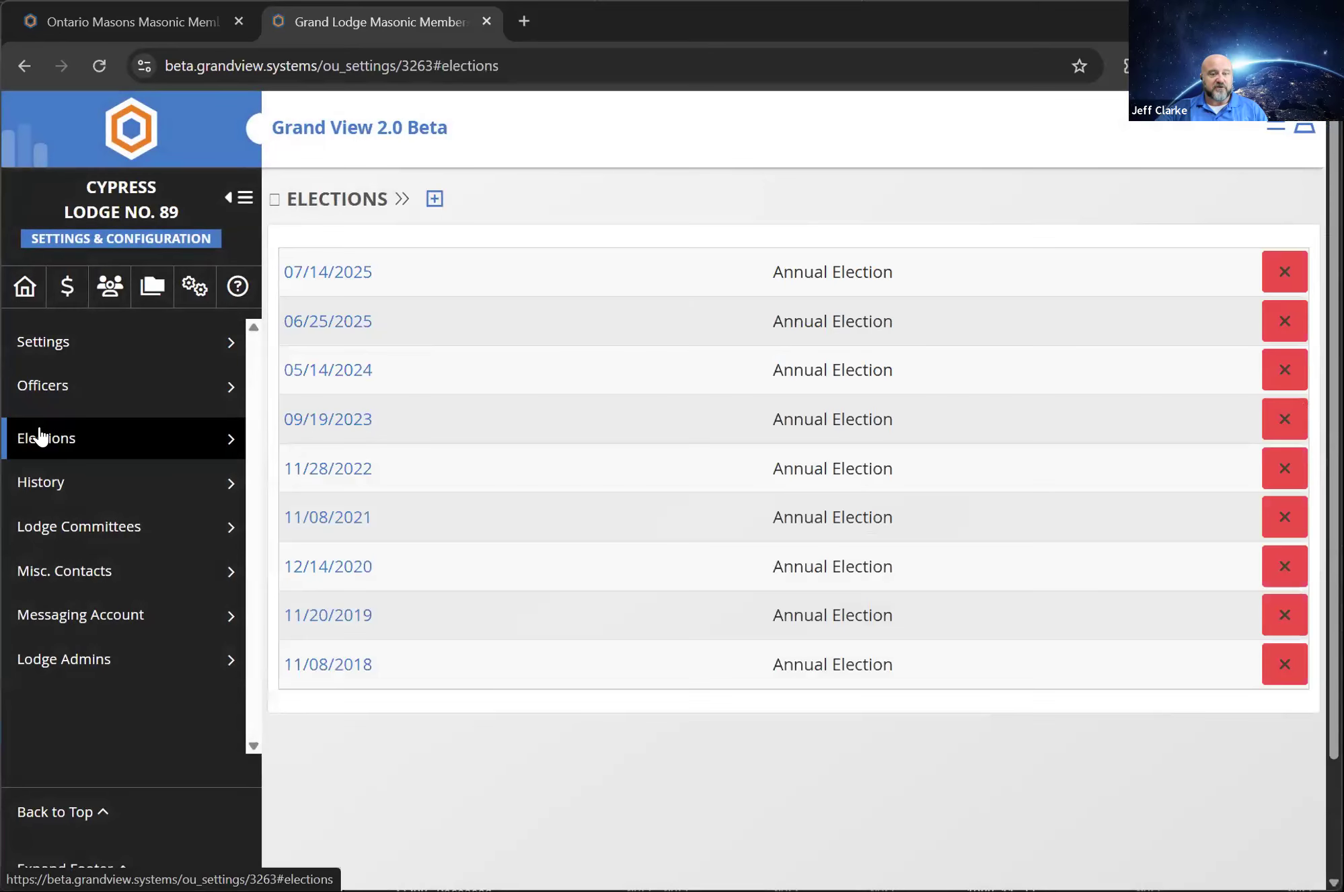
click(436, 202)
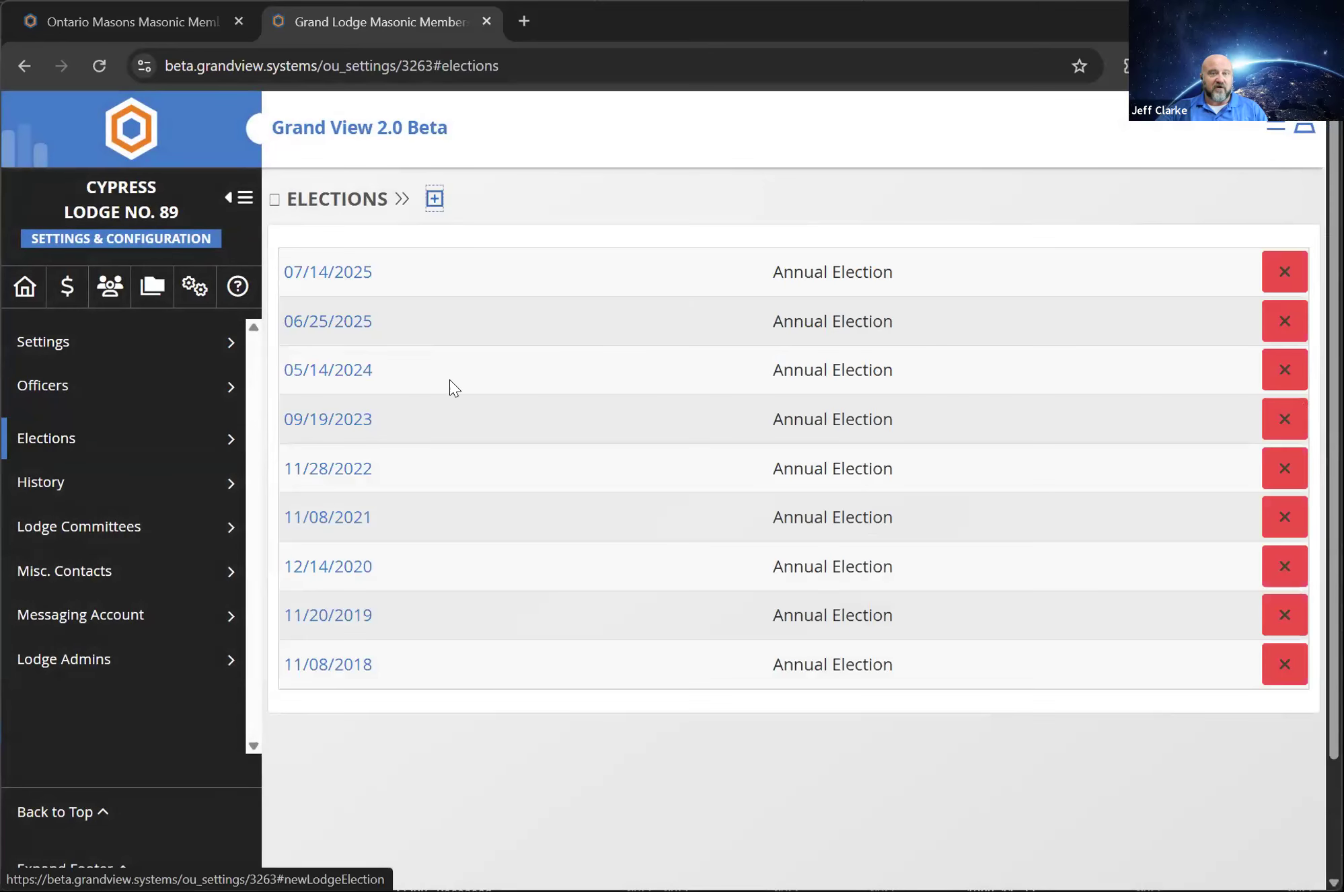
click(436, 202)
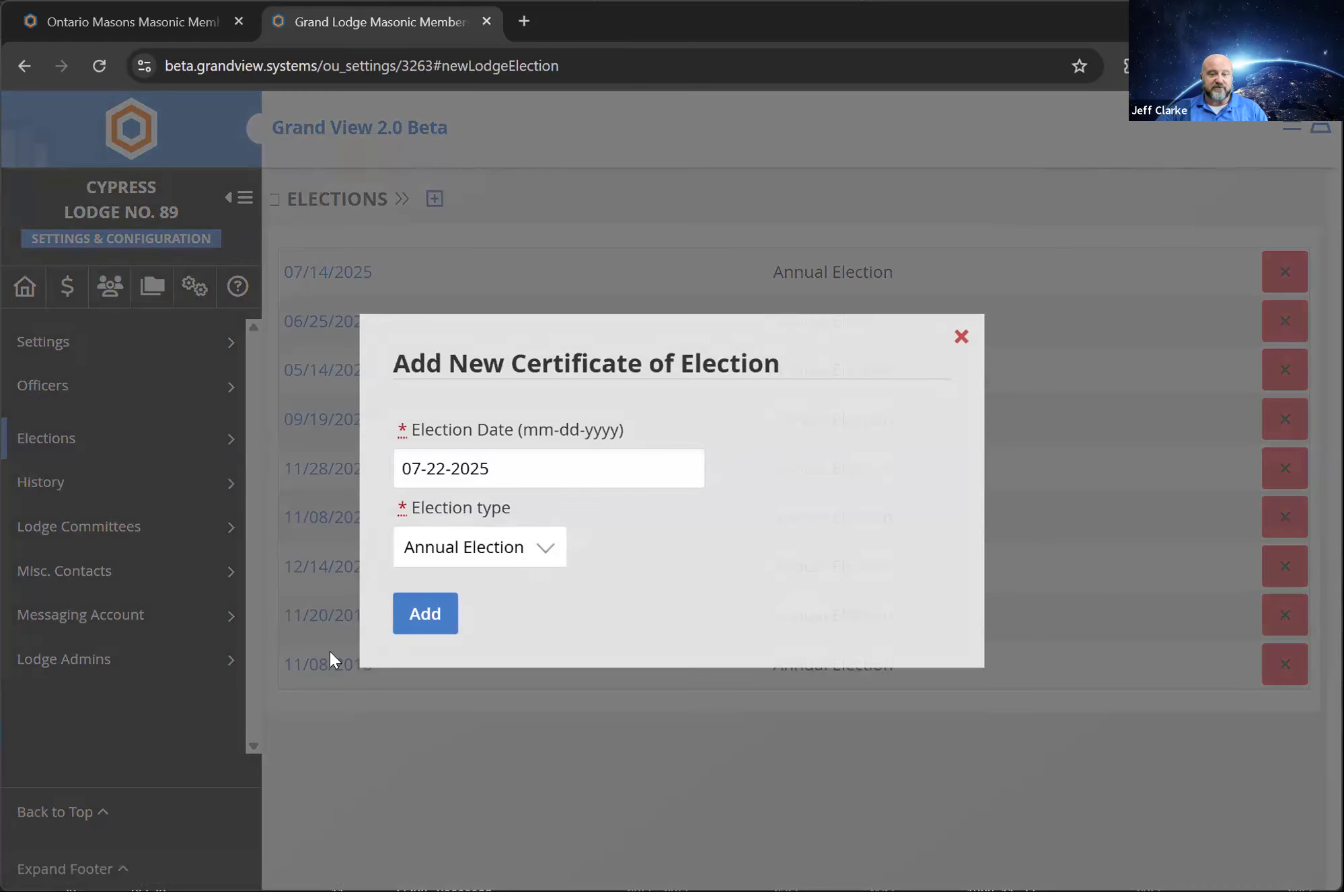
click(434, 624)
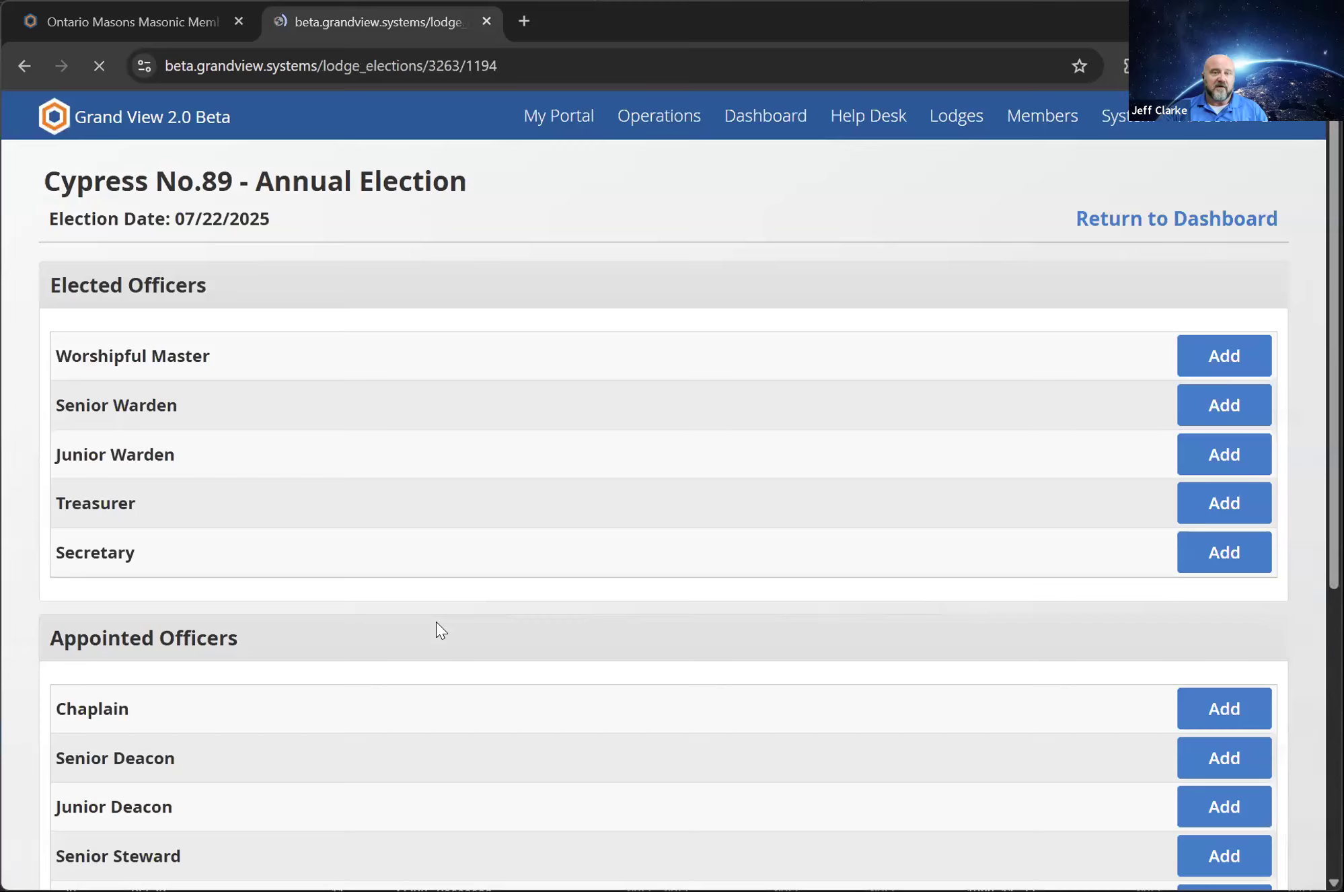
Add the second member in the member list as the election's Worshipful Master
click(1221, 358)
click(463, 479)
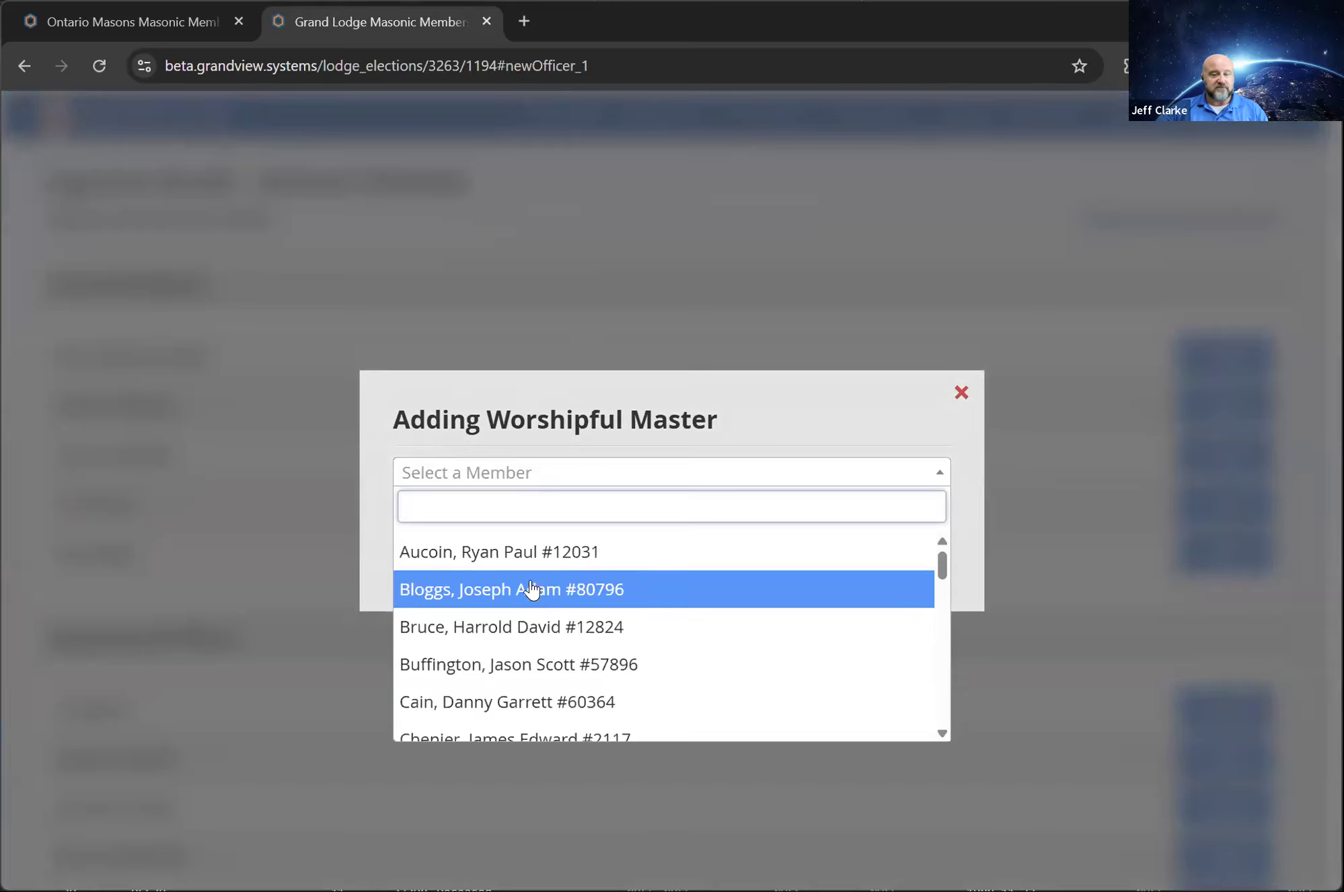
click(502, 589)
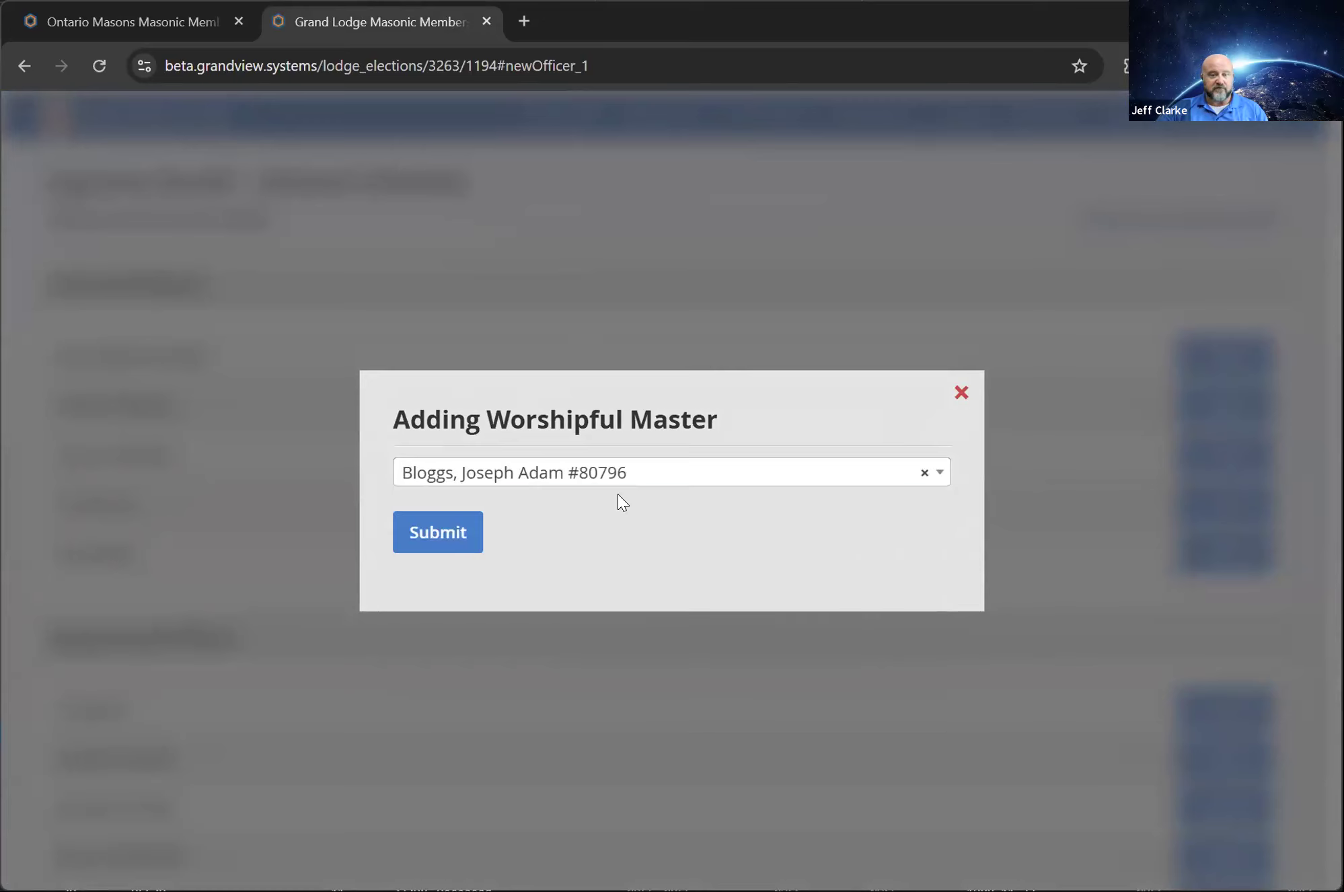
click(414, 533)
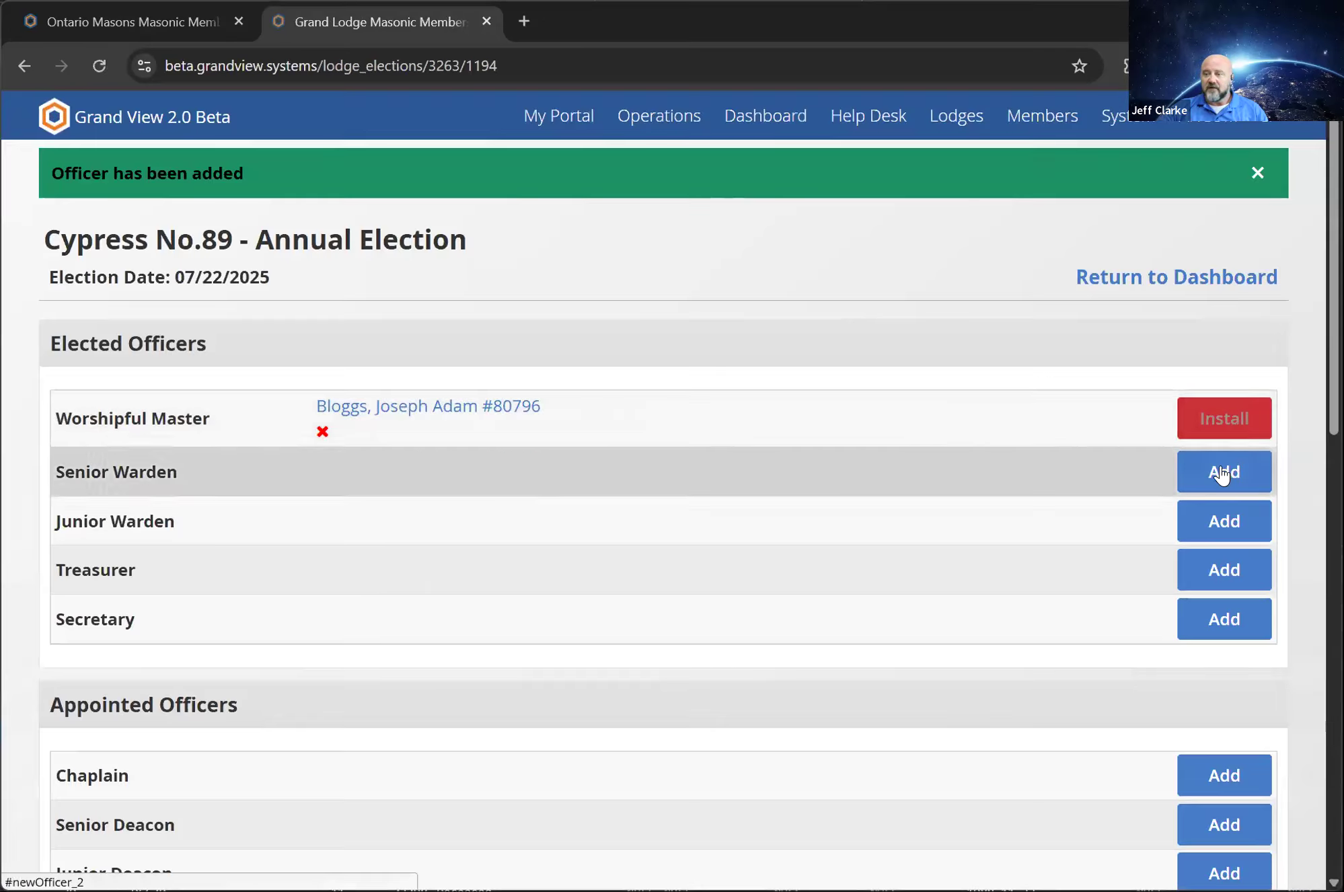
Add a different lodge member as the election's Senior Warden
click(1222, 469)
click(522, 470)
scroll(512, 666, down, 4)
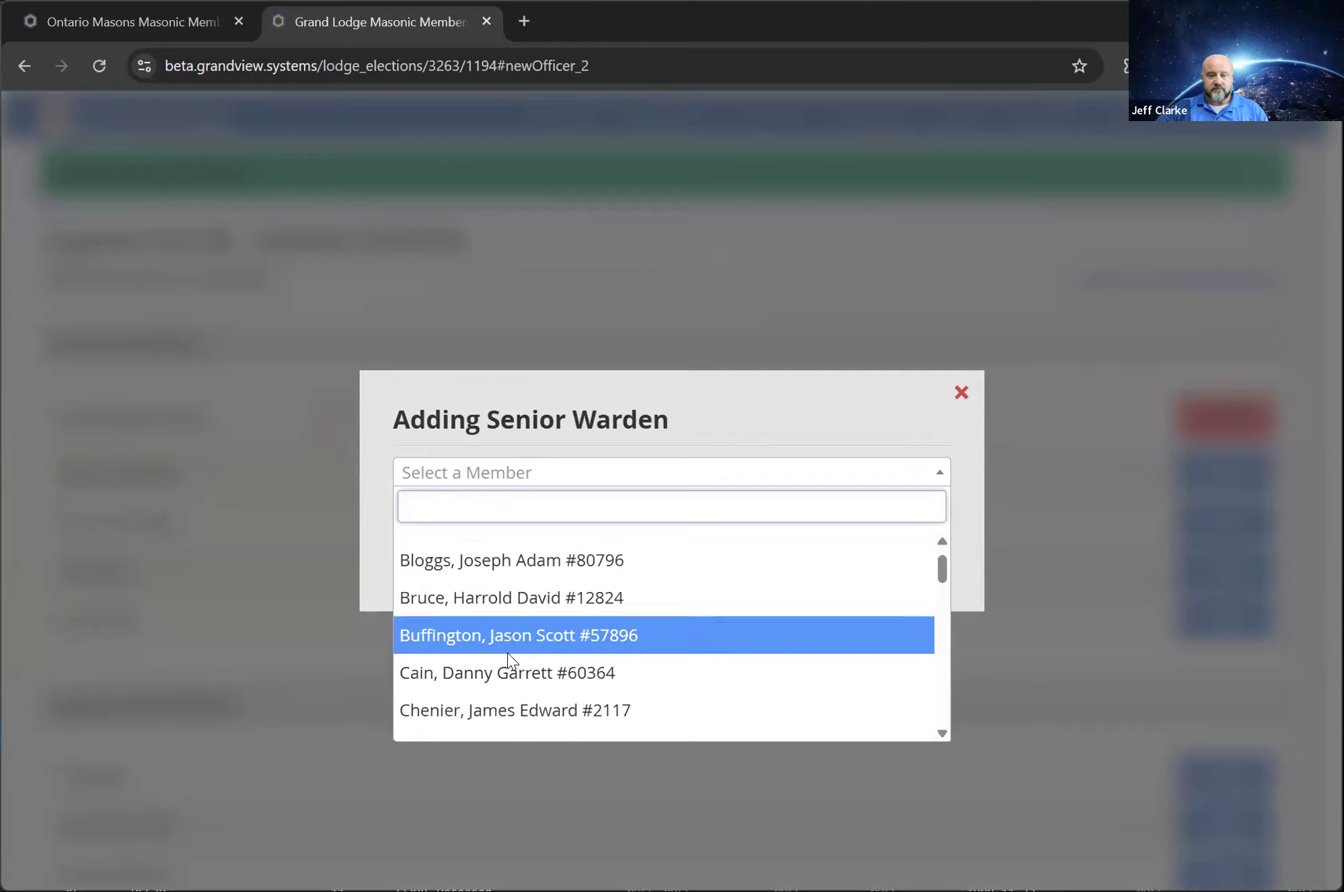
click(487, 636)
click(475, 540)
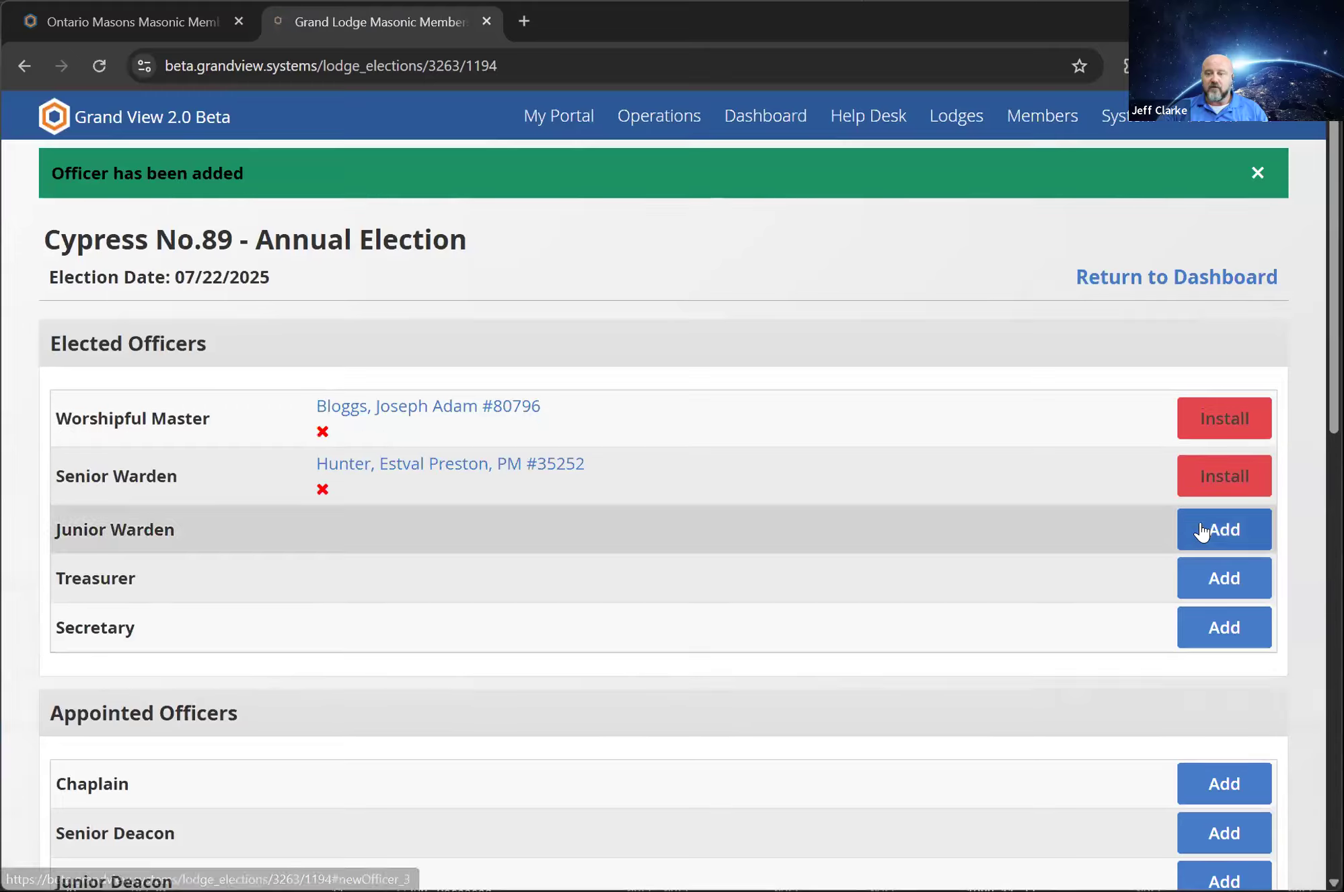
Find a member by the first letters of the surname and add him as the election's Junior Warden
click(1202, 531)
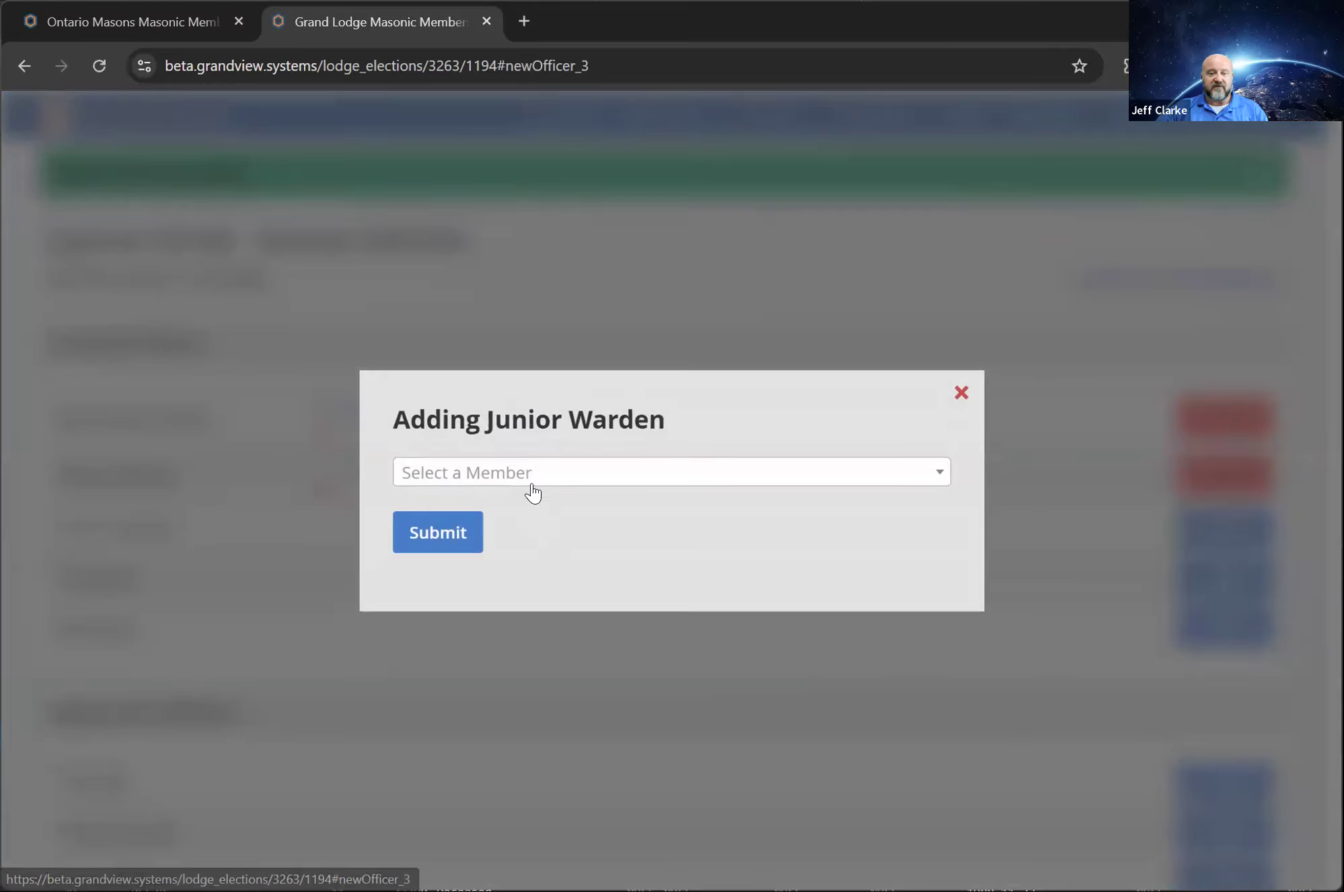
click(535, 473)
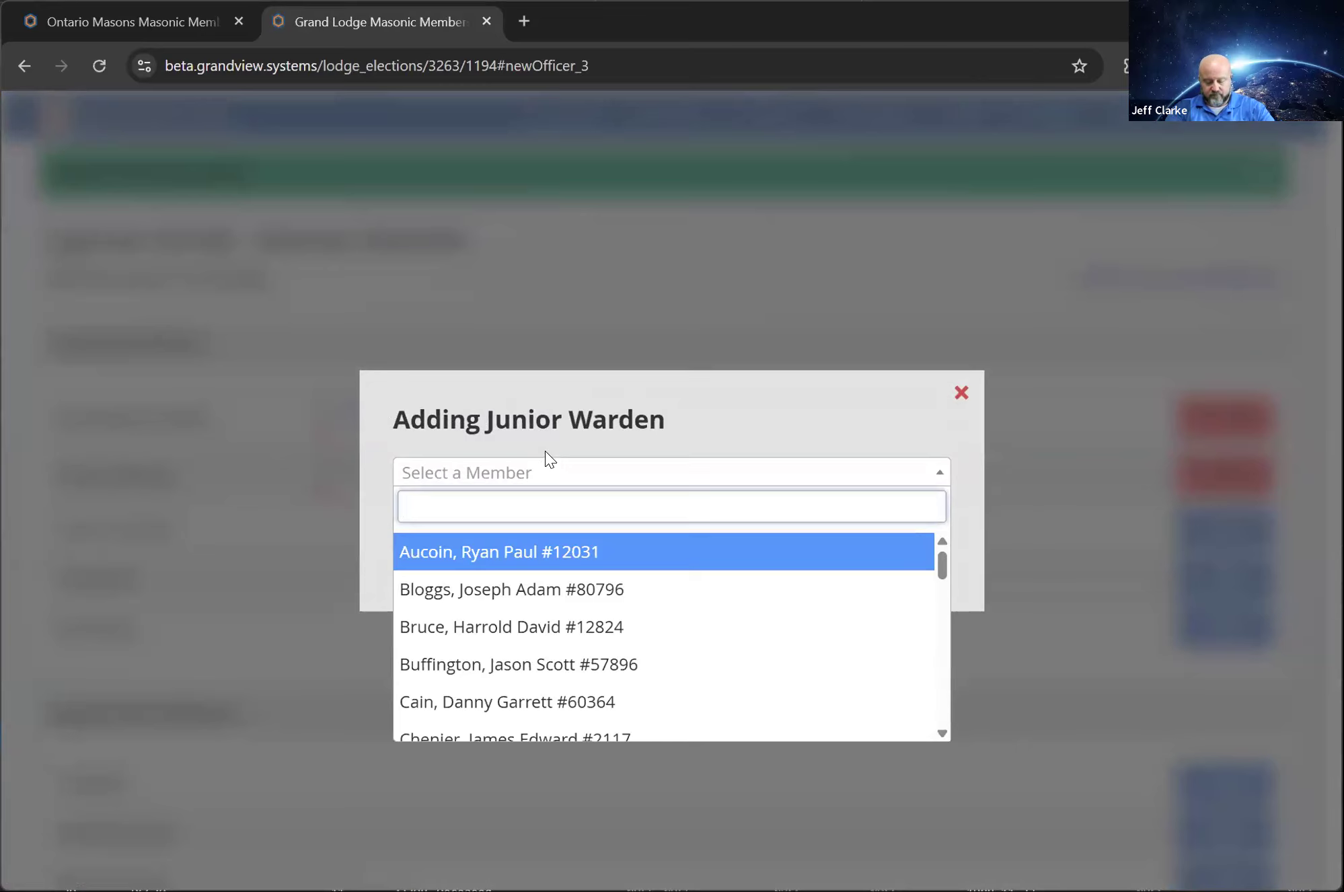
text(che)
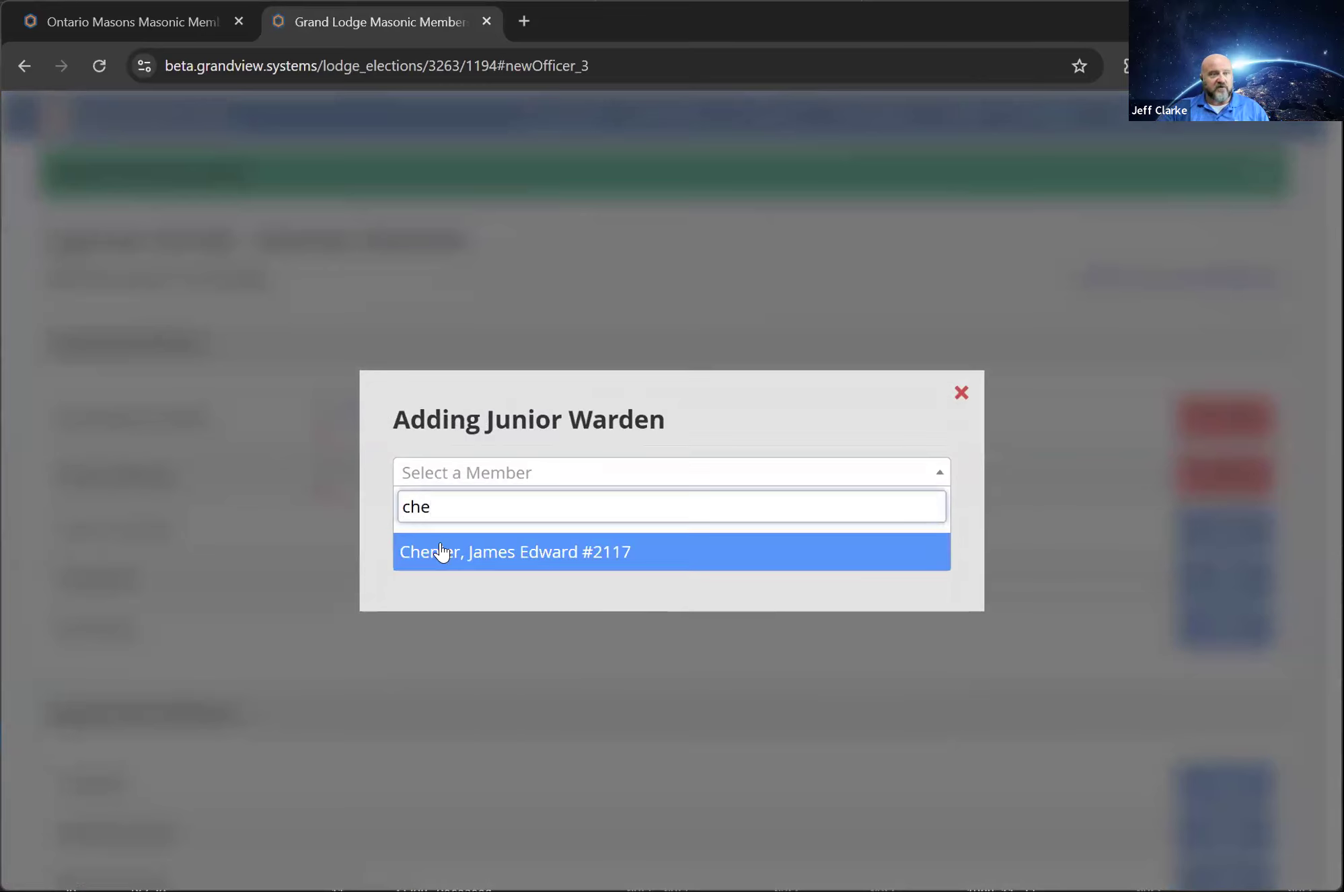
click(488, 557)
click(441, 531)
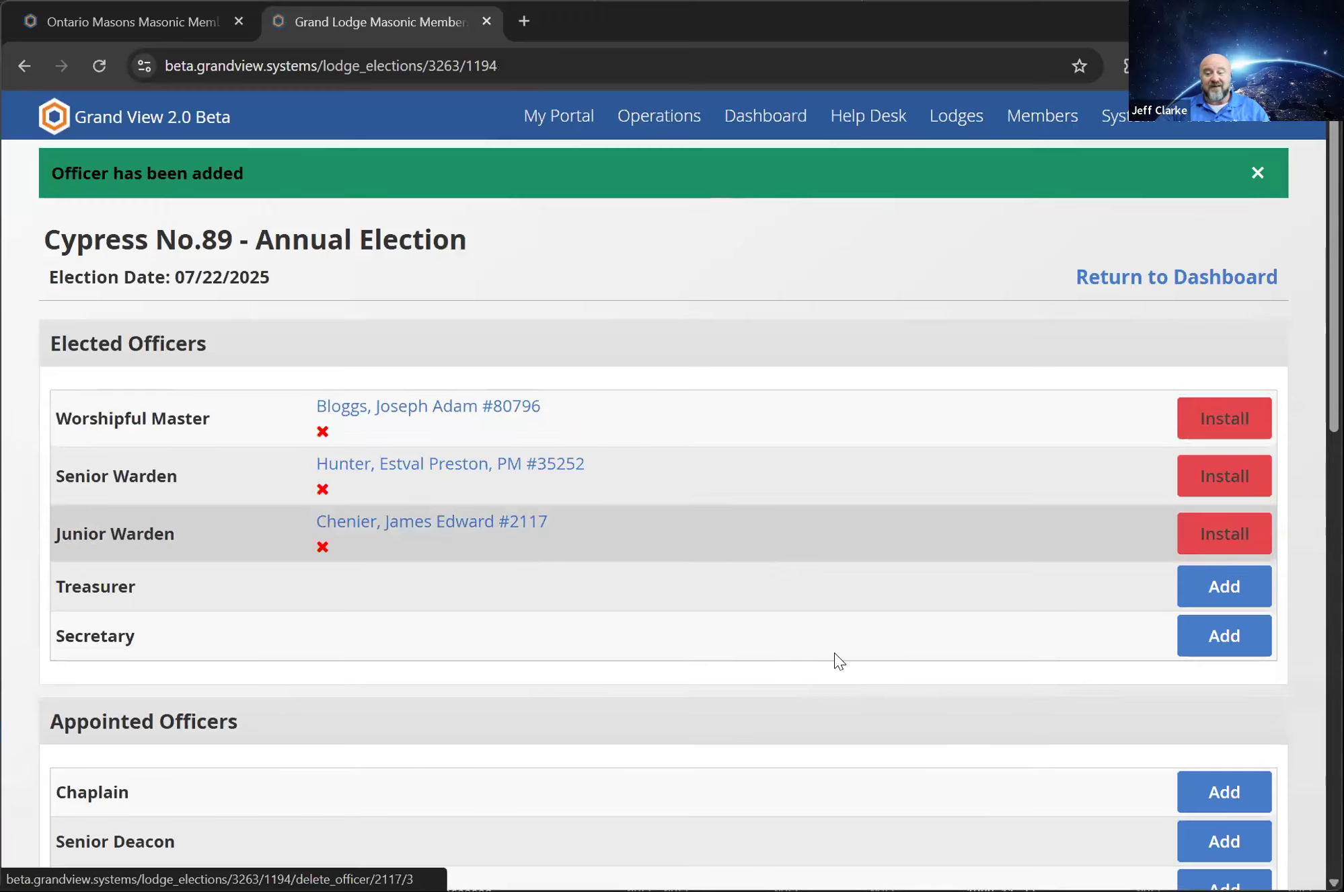
Add the member listed directly after the chosen Senior Warden as the election's Treasurer
click(1256, 578)
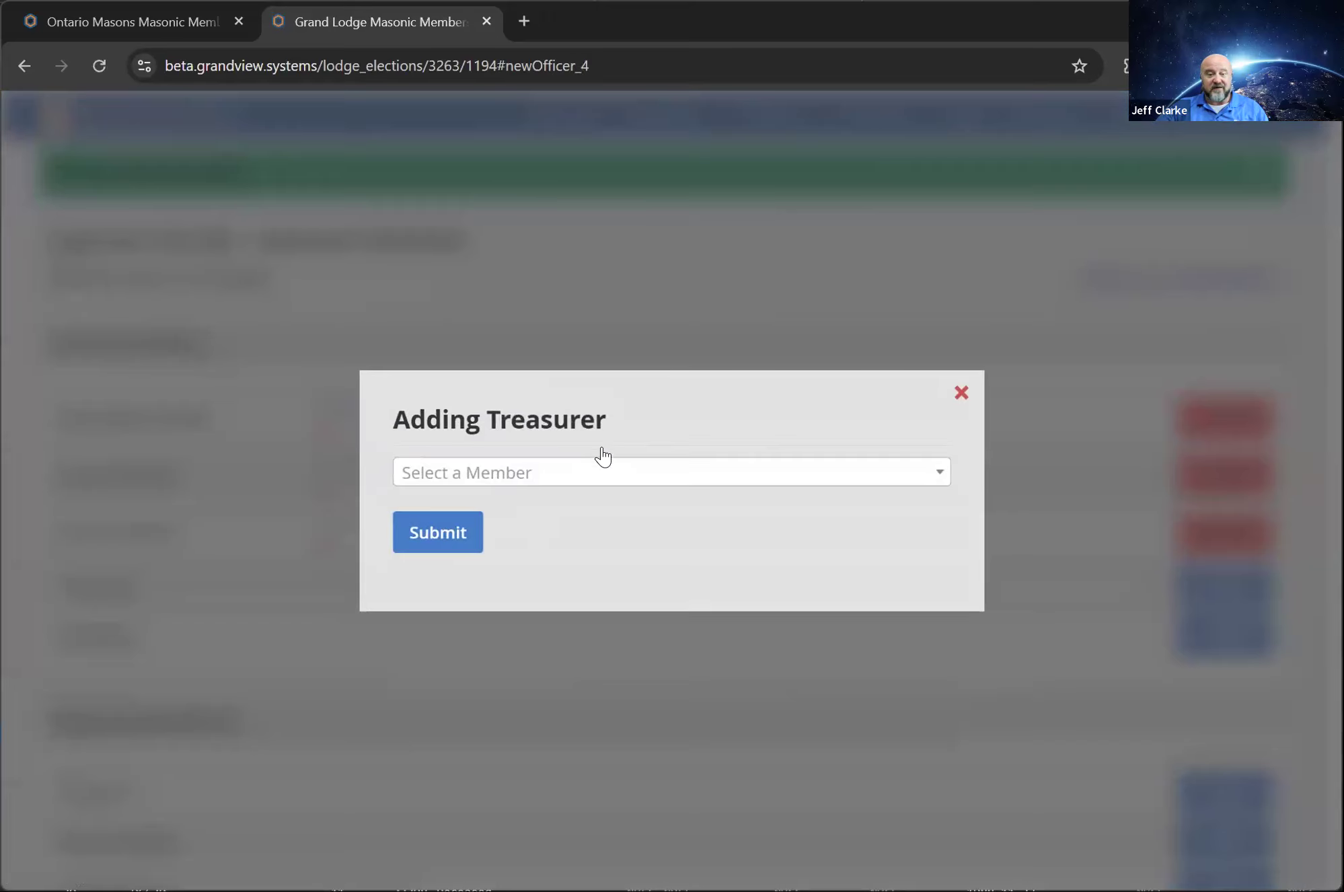
click(589, 481)
scroll(597, 666, down, 5)
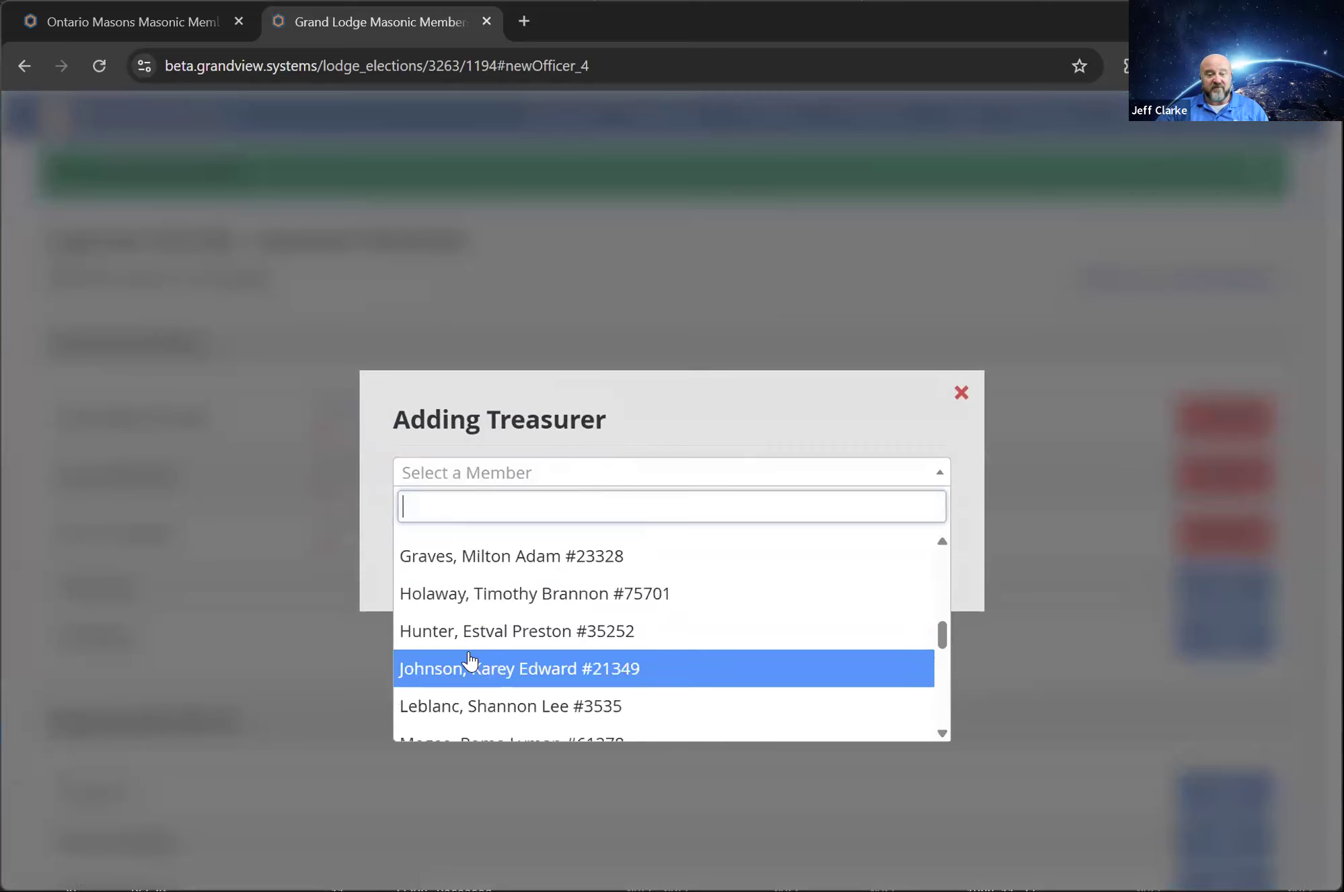
click(471, 664)
click(426, 531)
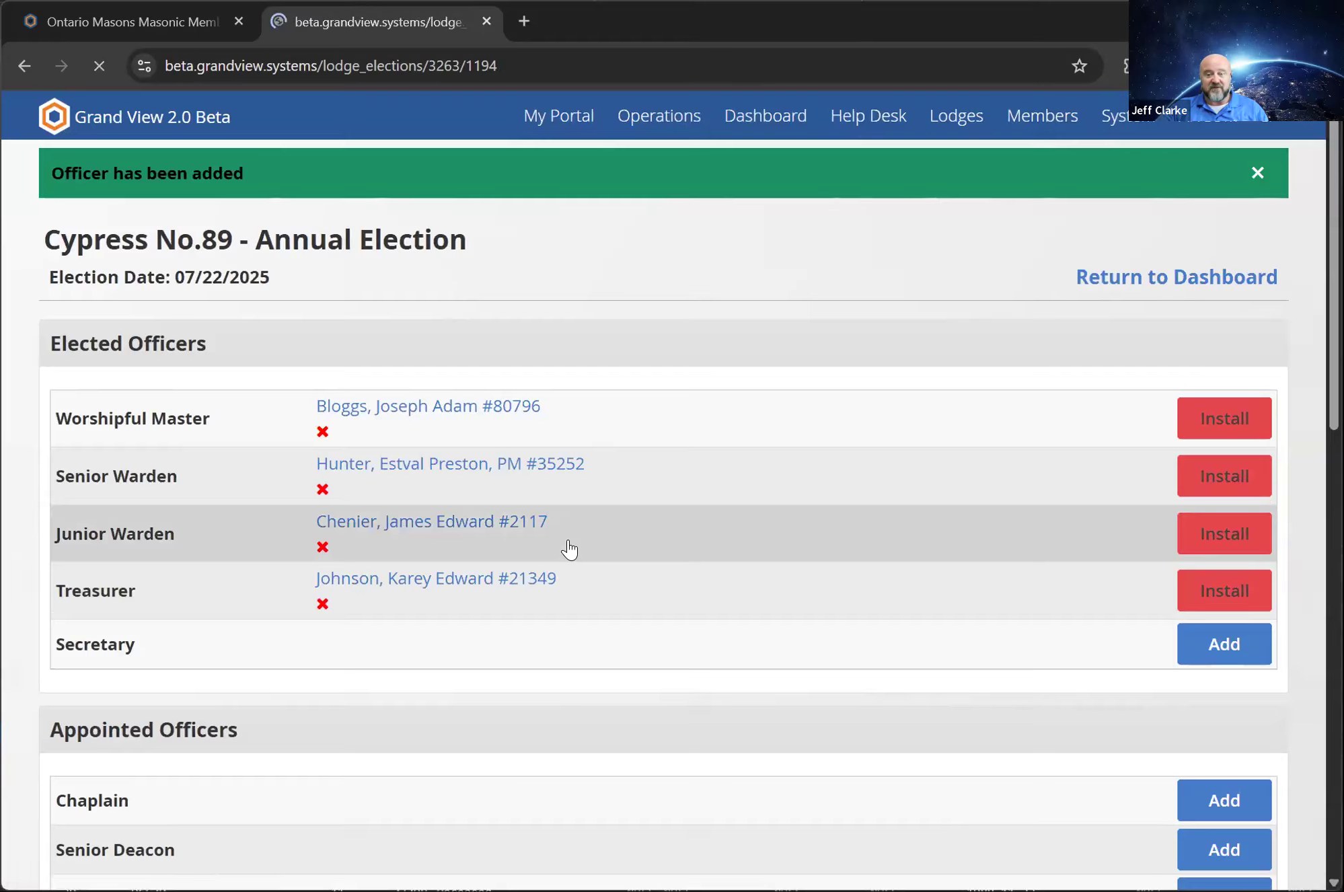
Add the fifth member in the member list as the election's Secretary and review the elected and appointed officer positions
click(1240, 668)
click(456, 471)
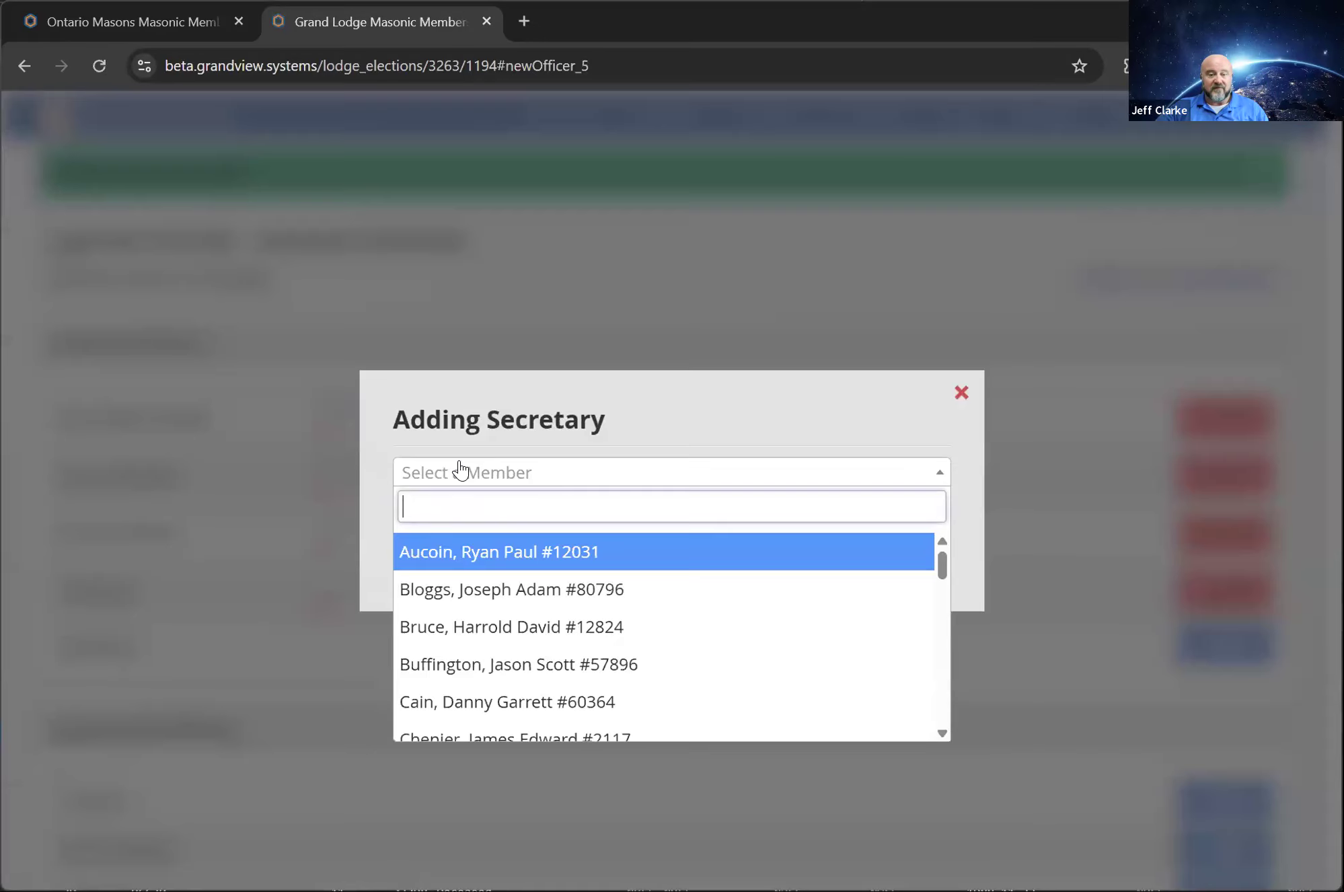
click(471, 702)
click(456, 533)
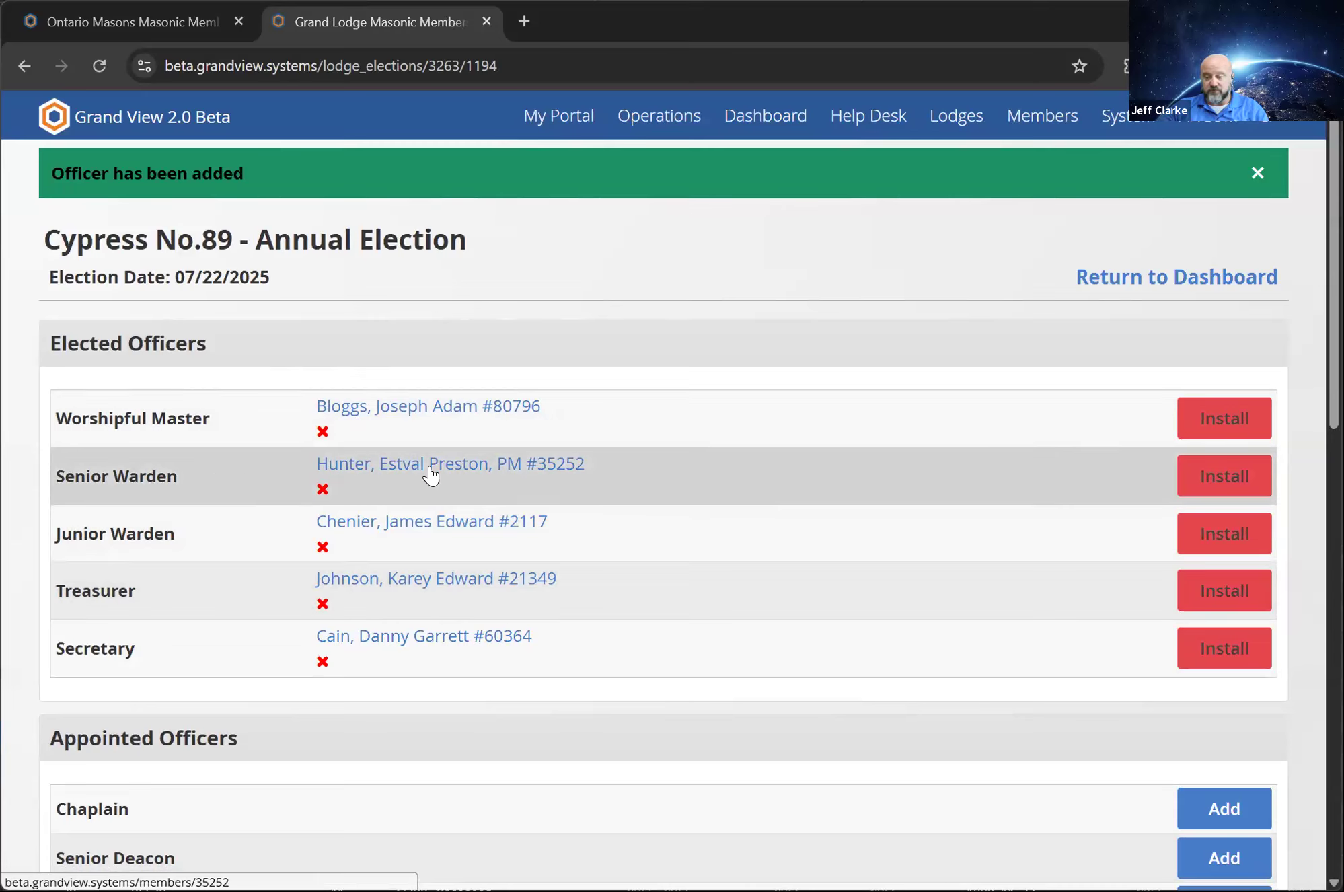
scroll(532, 552, down, 6)
scroll(561, 549, up, 6)
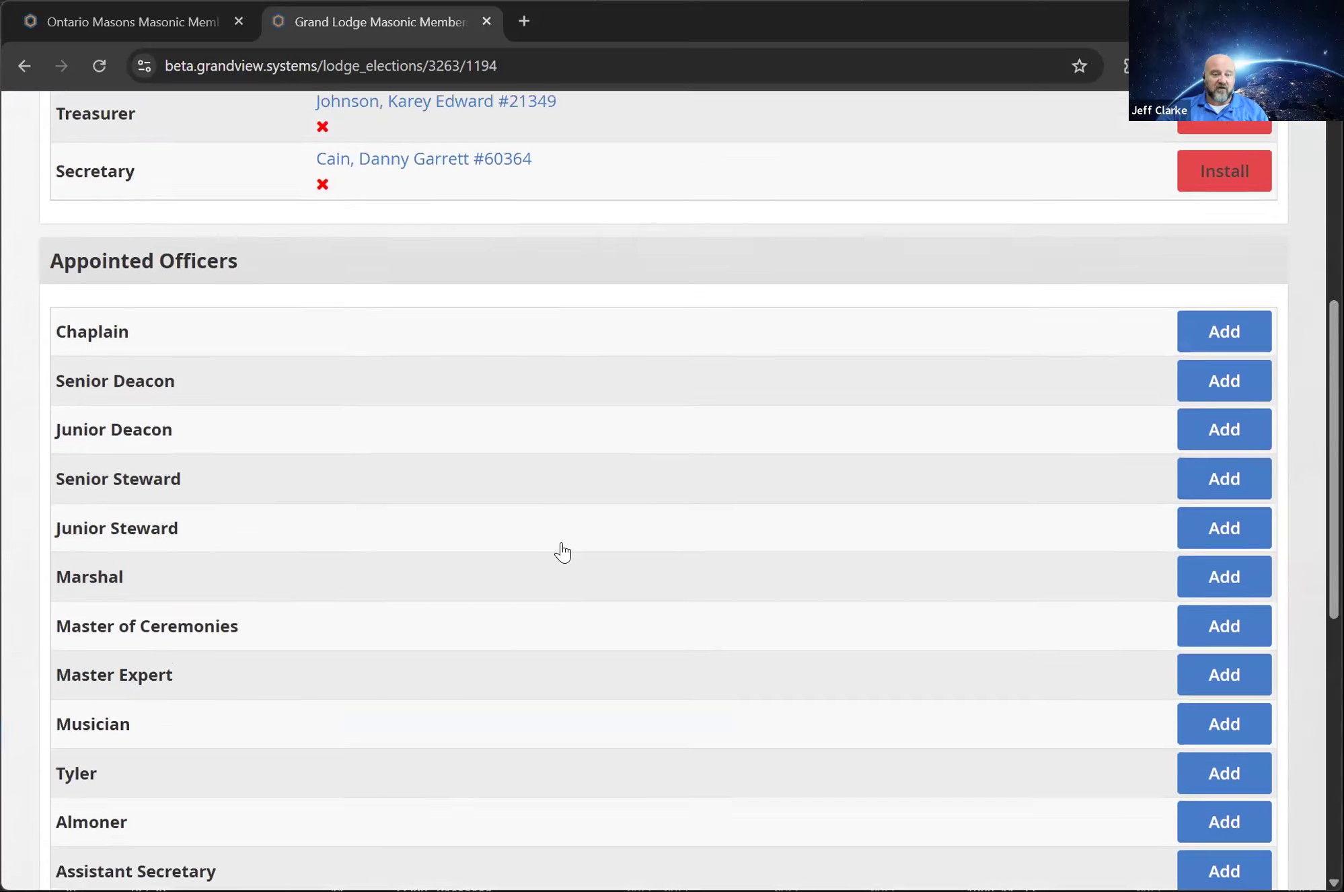
scroll(752, 692, down, 1)
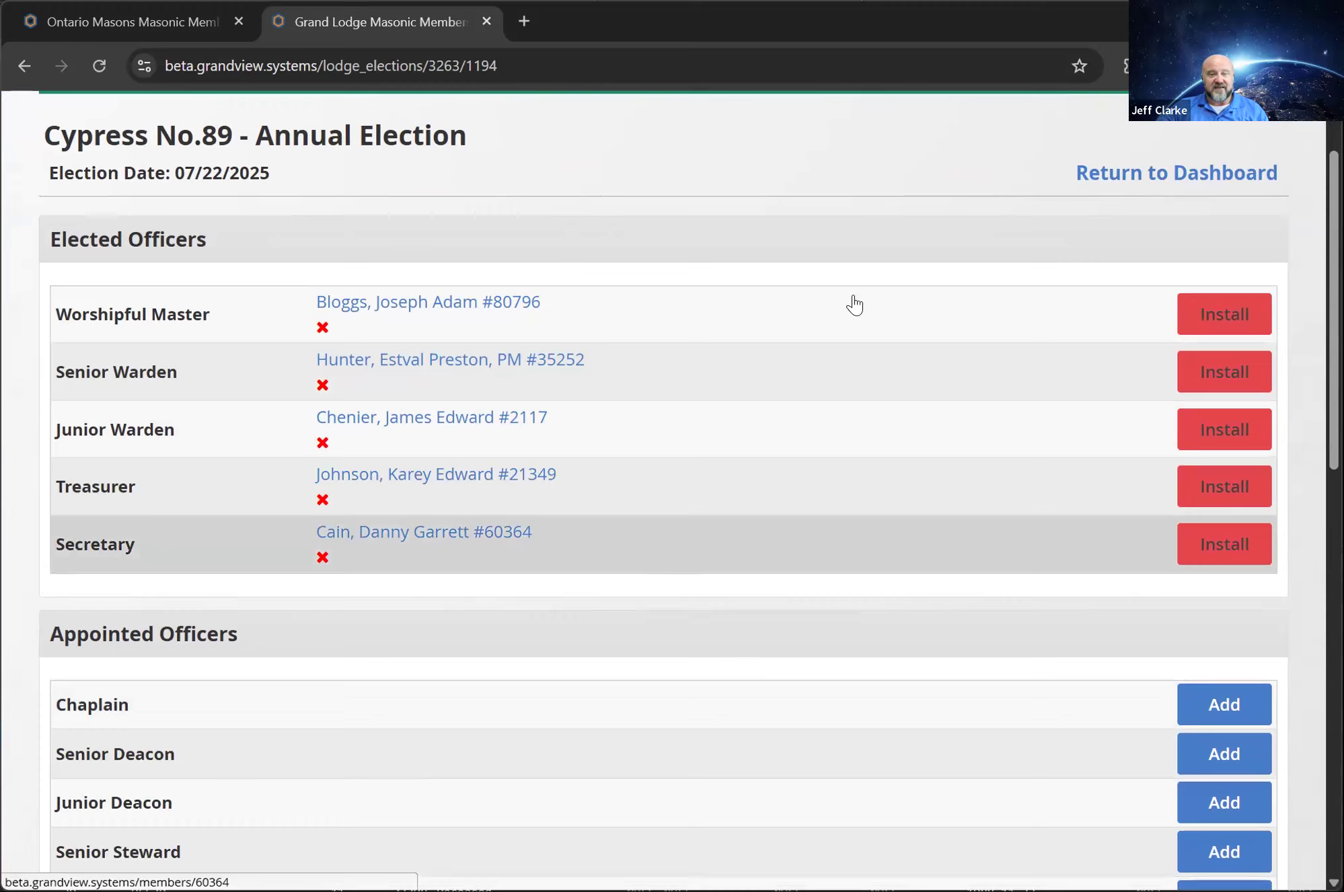
Install the elected Worshipful Master with a term start of 07-22-2025 and no term end date
click(1236, 323)
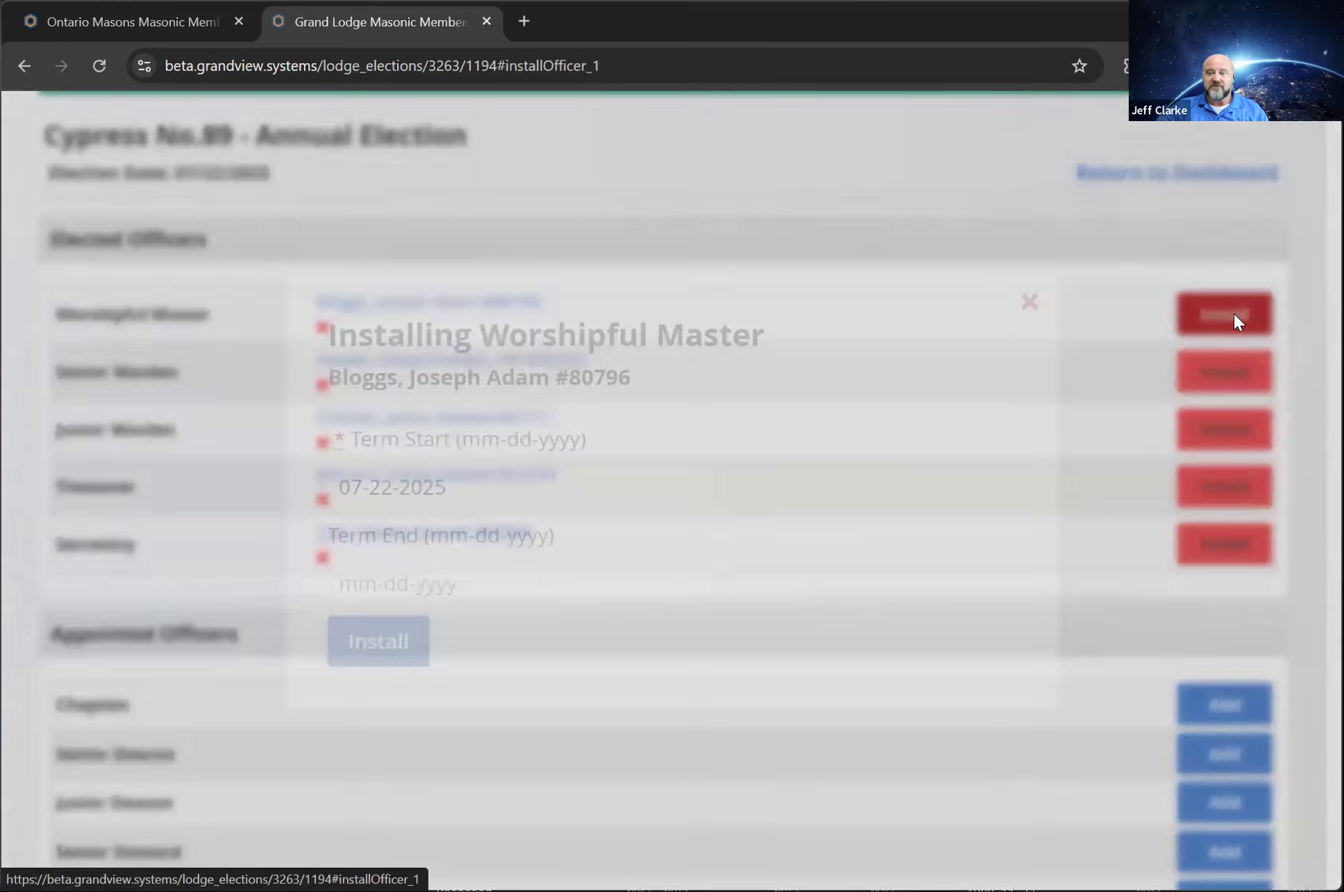
click(490, 489)
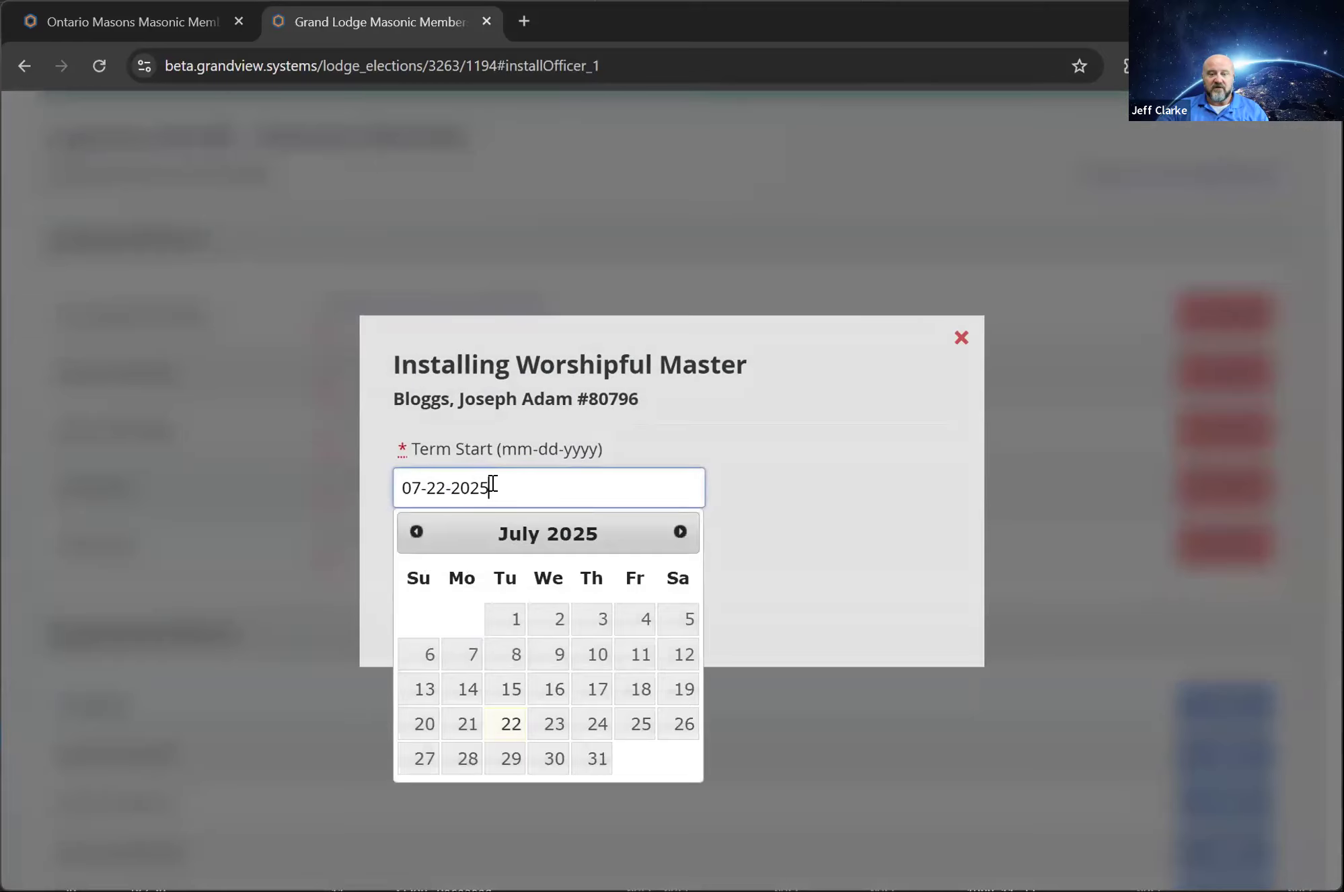
click(686, 444)
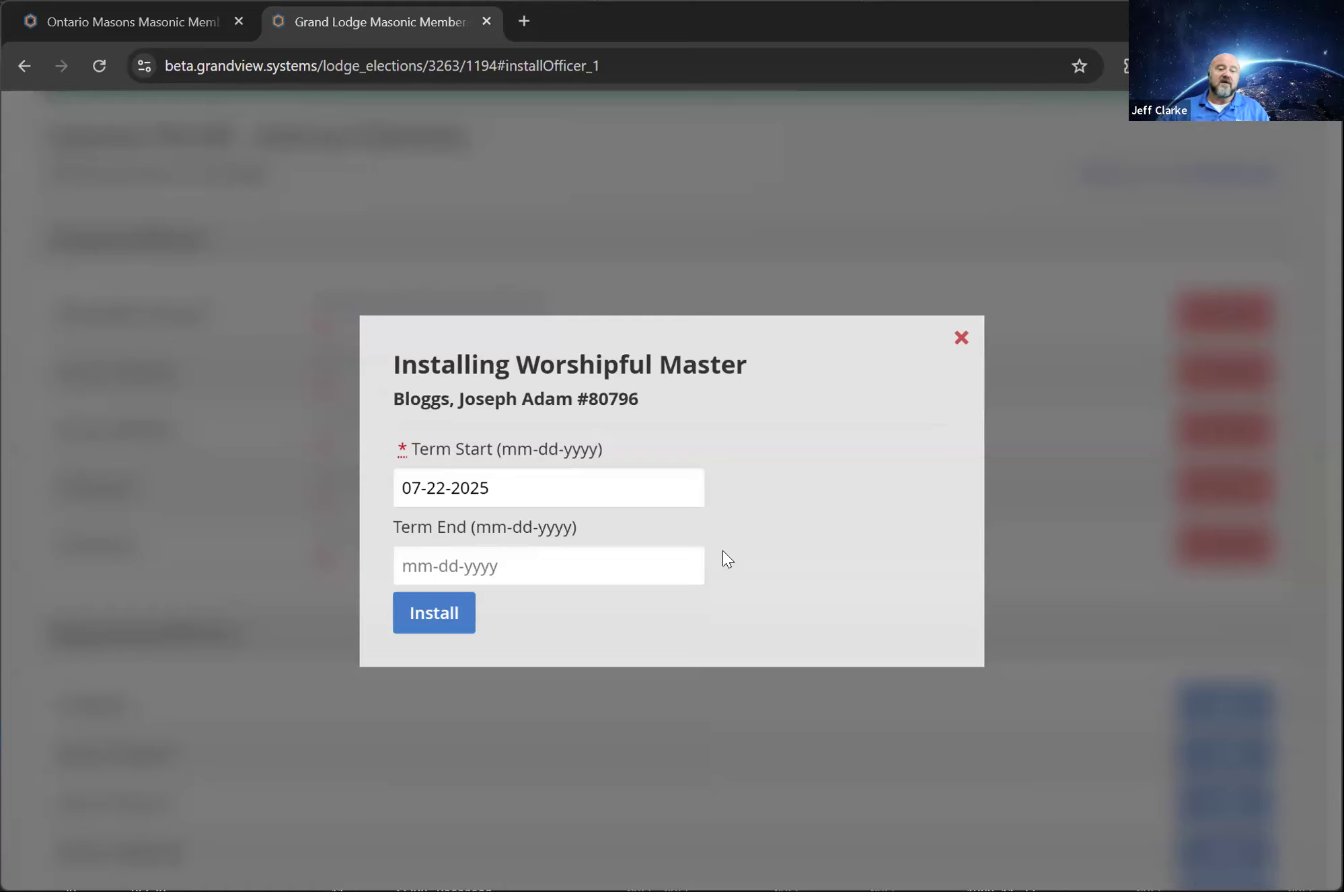
click(443, 618)
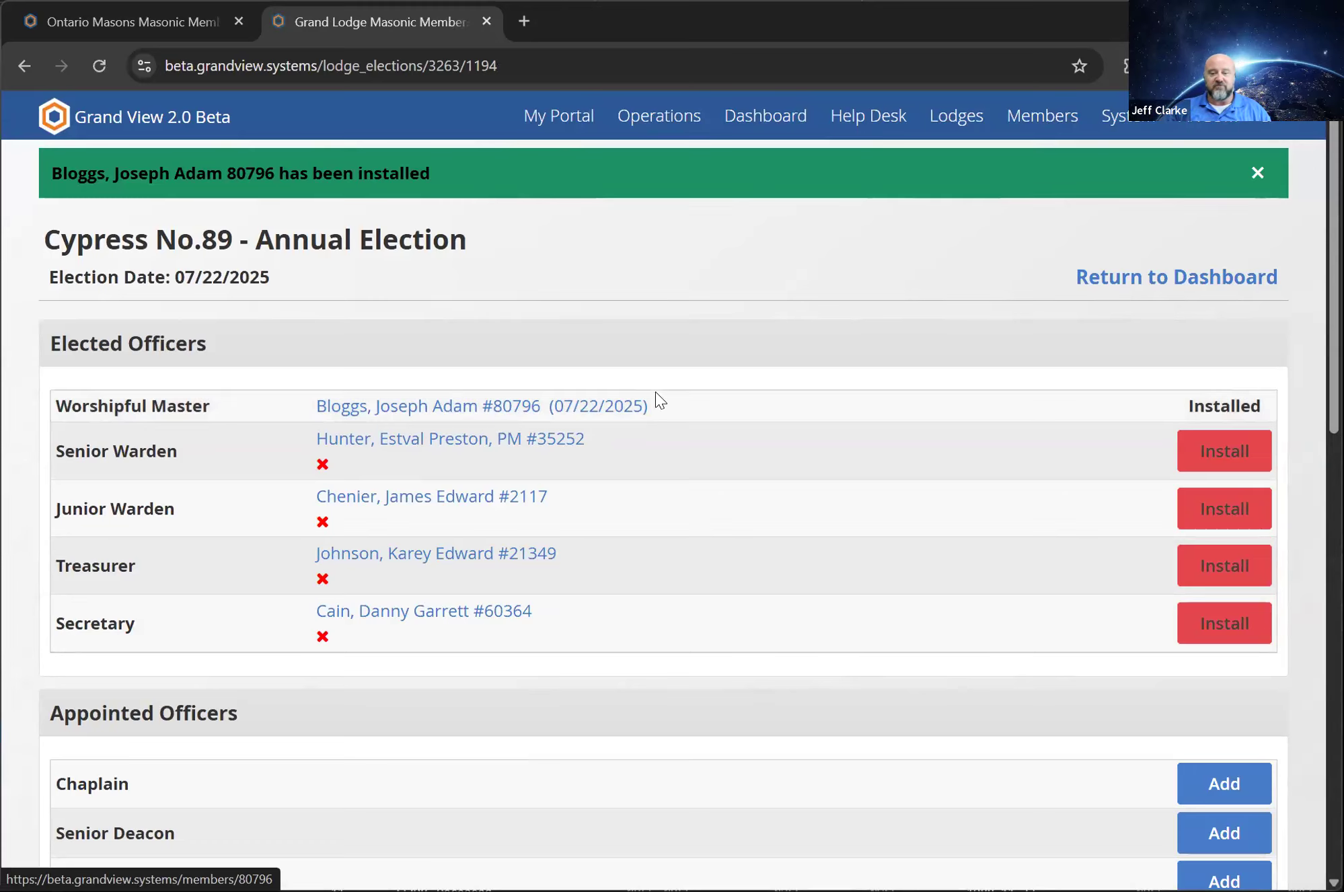
Install the elected Senior Warden, Junior Warden, Treasurer and Secretary, each with the 07-22-2025 term start and no term end
click(1189, 450)
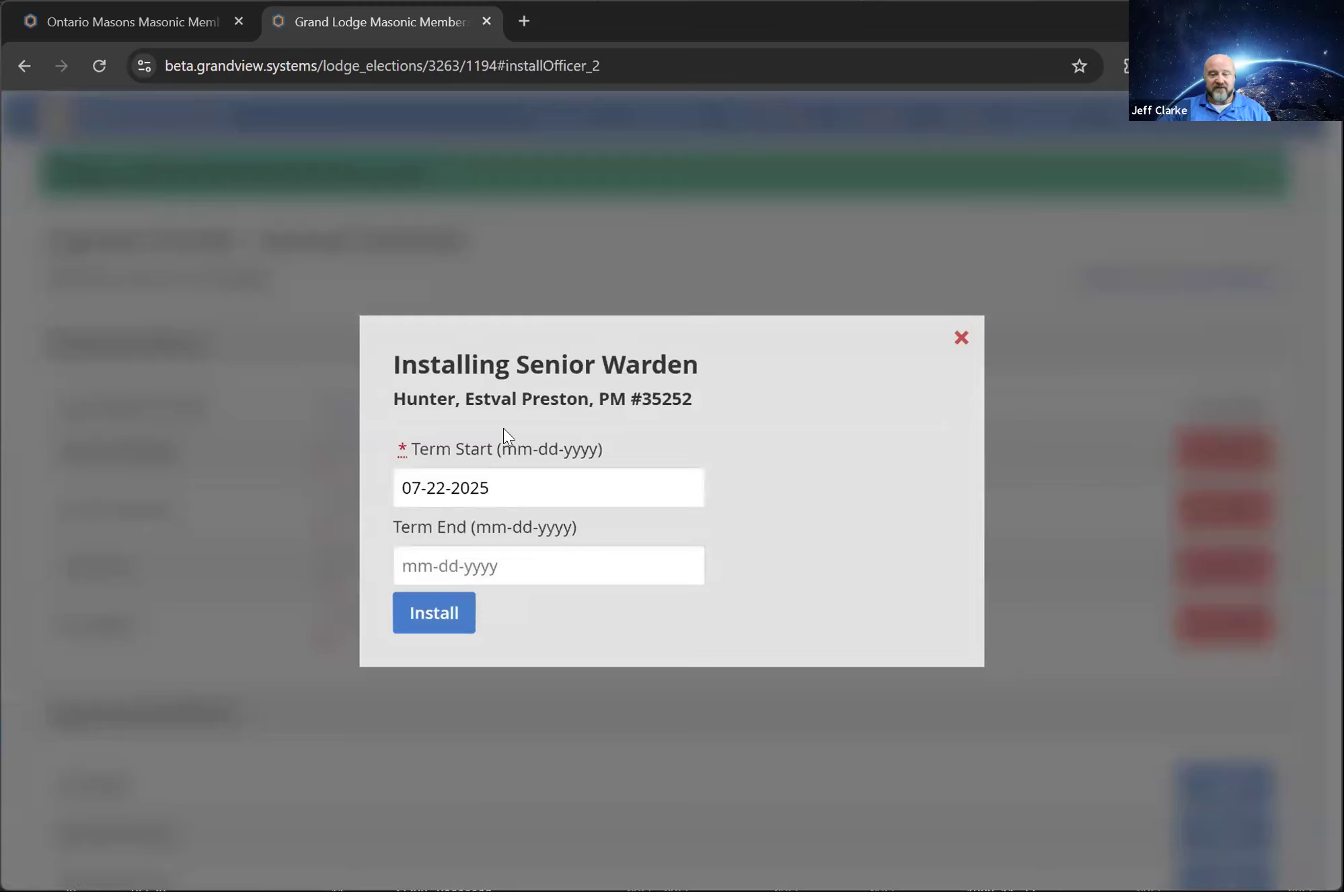
click(434, 626)
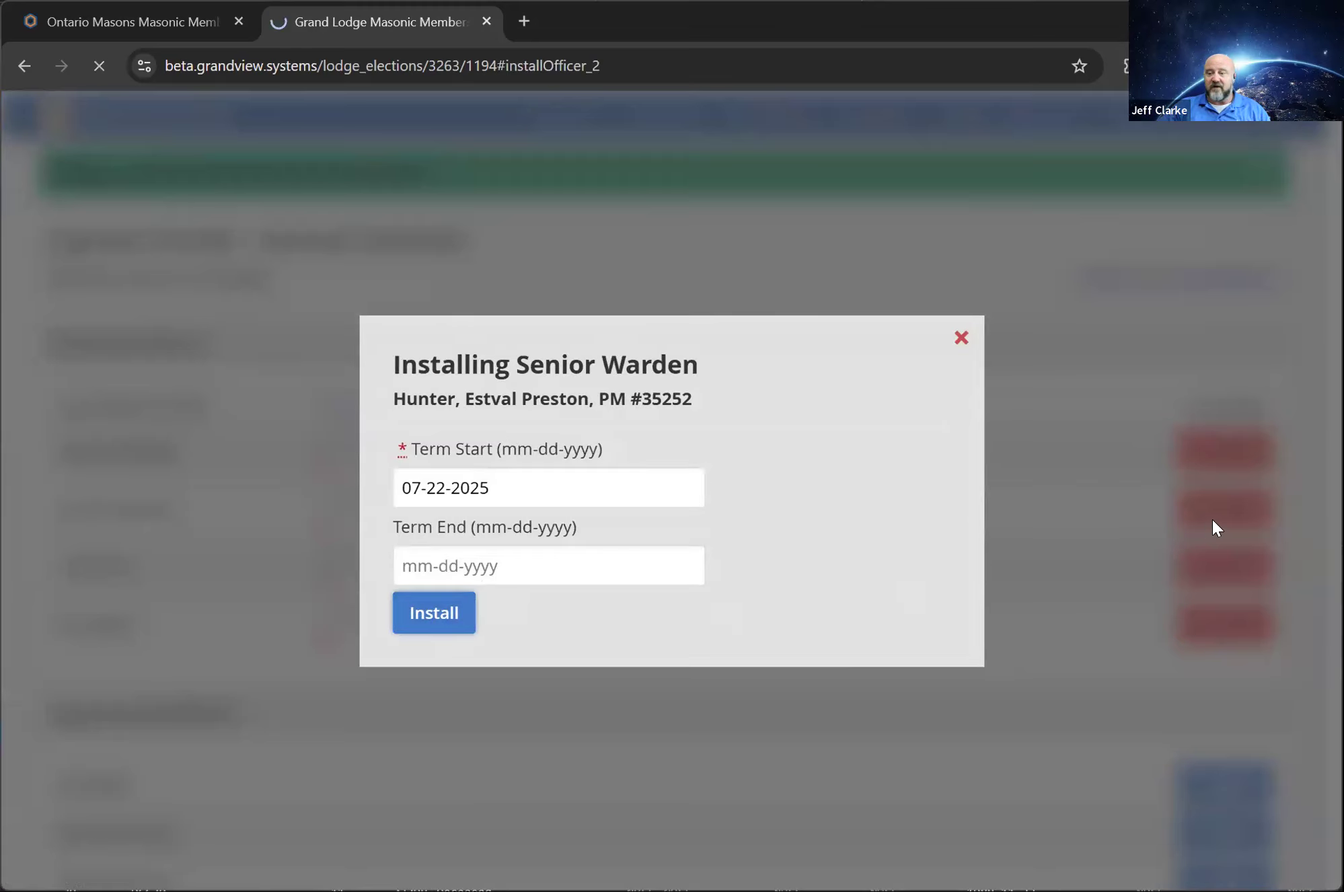
click(1224, 482)
click(412, 629)
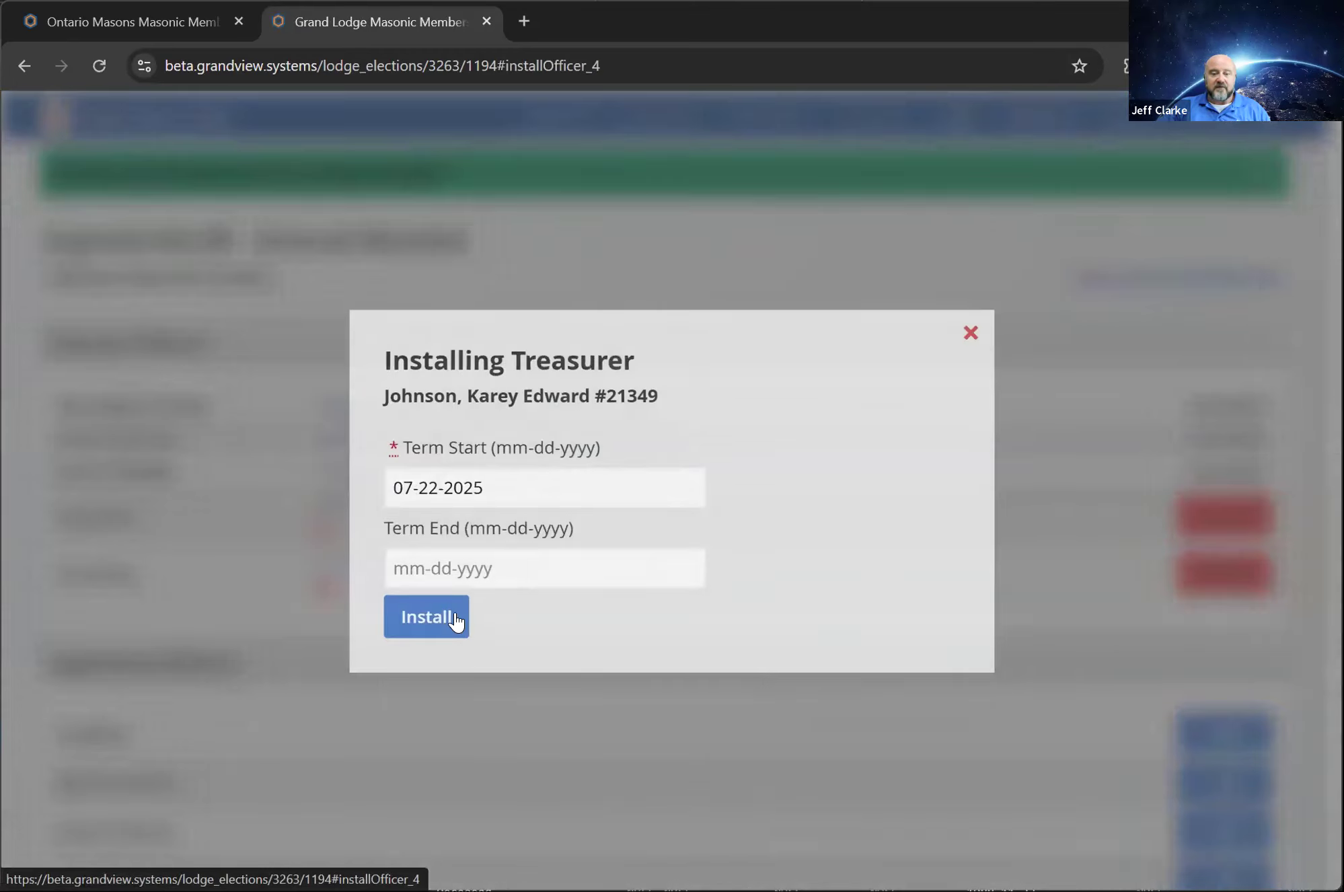
click(450, 622)
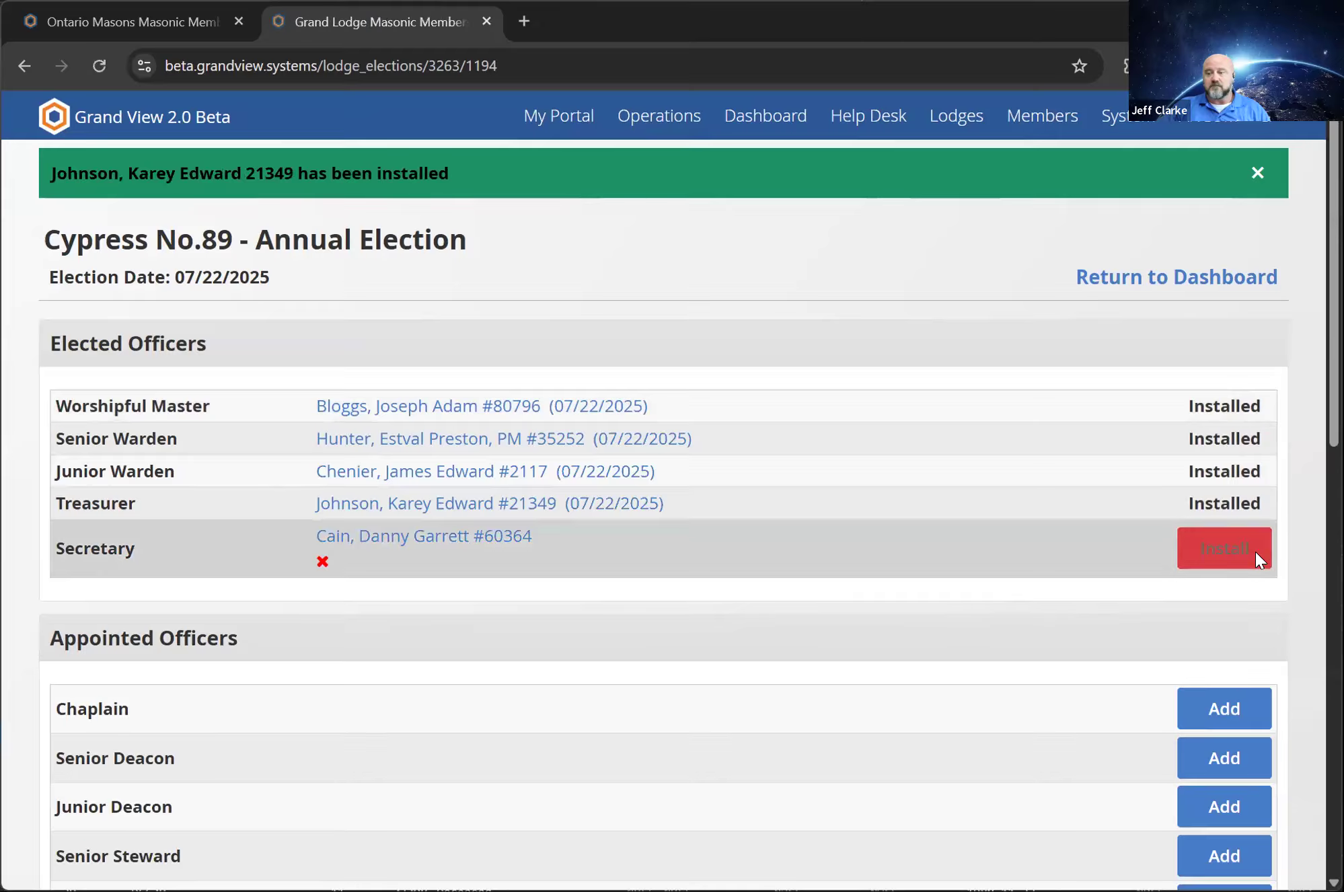
click(1255, 549)
click(458, 630)
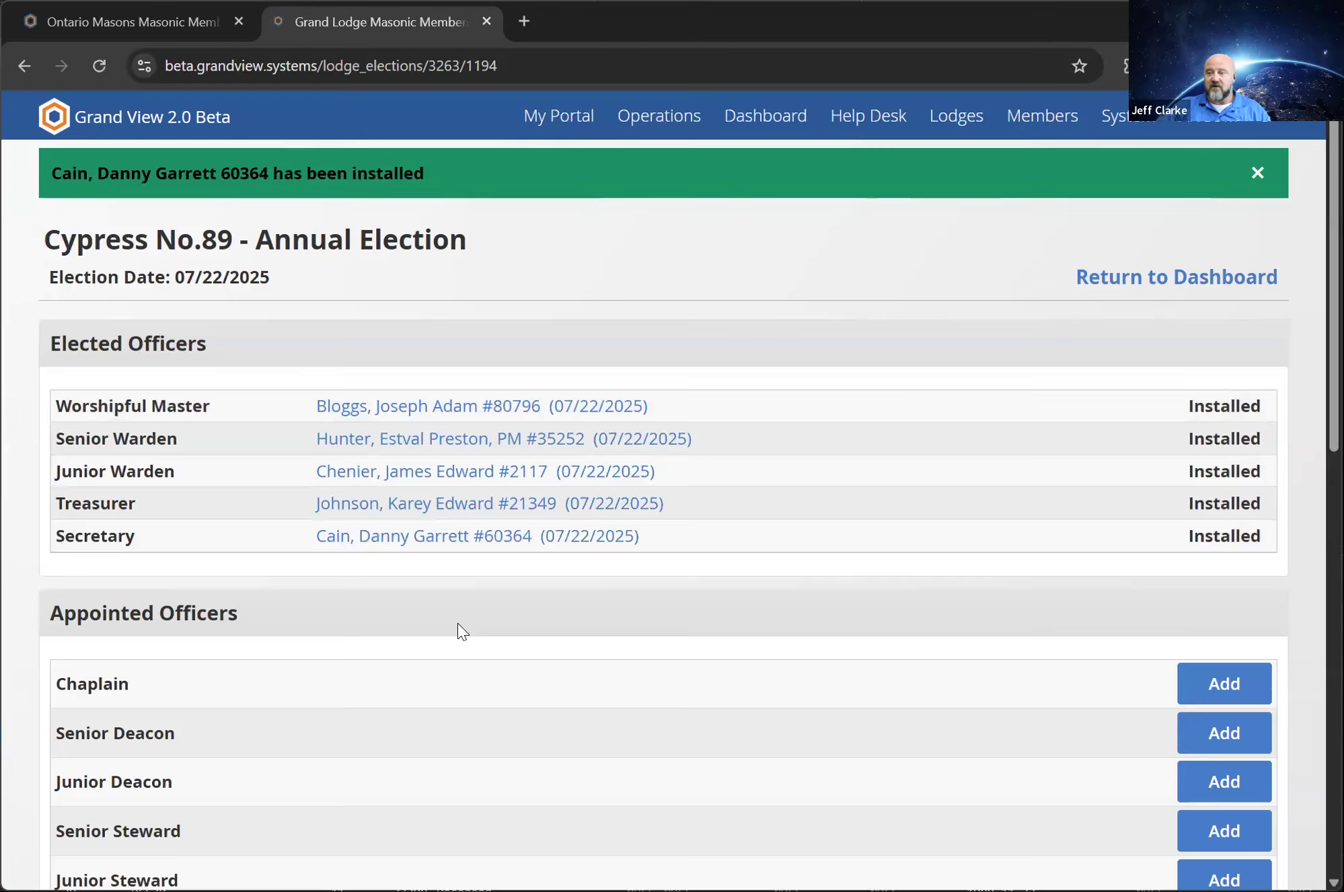
Look over the appointed officer positions, then return to the lodge dashboard and check its Officers list
scroll(720, 471, down, 10)
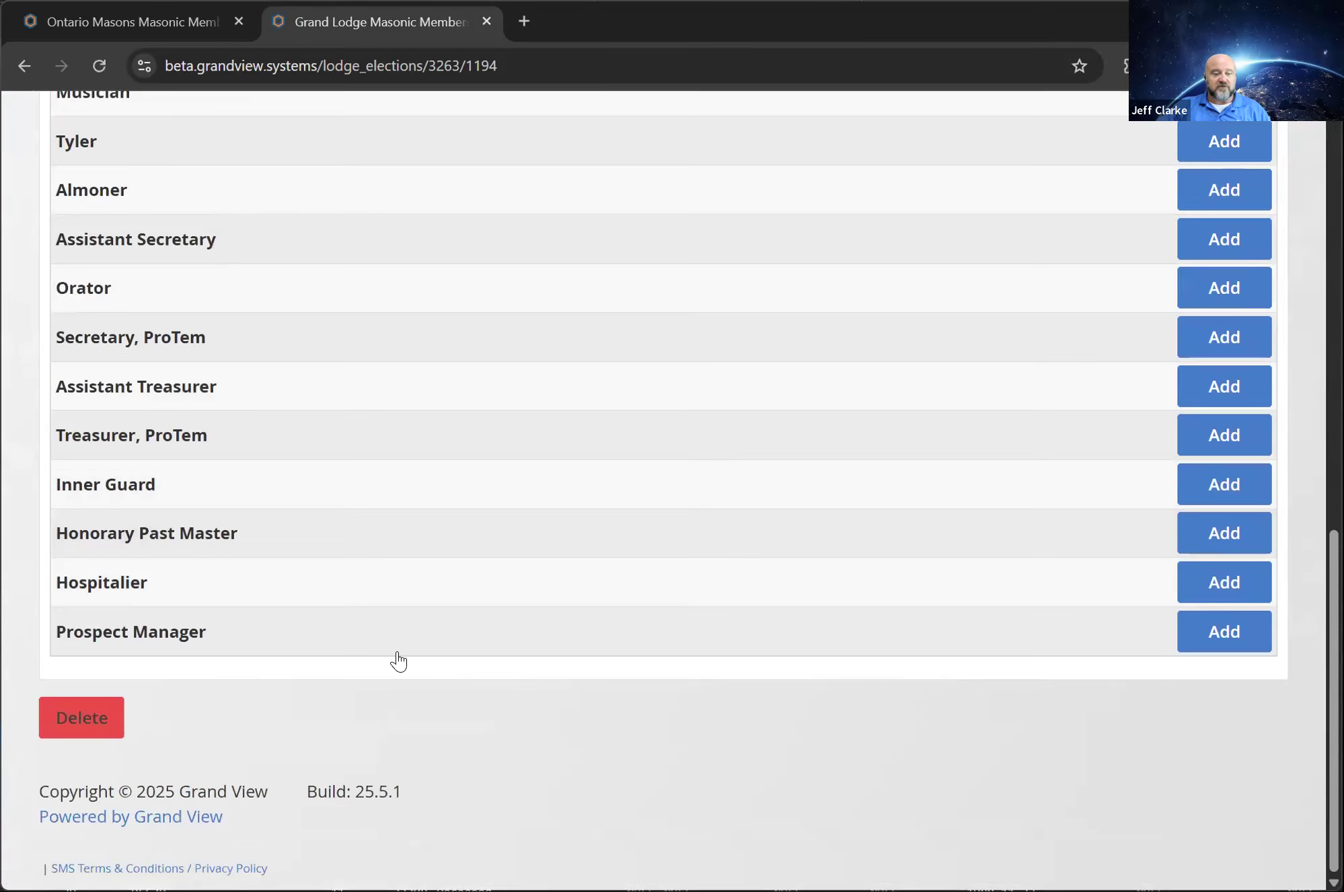
scroll(397, 661, up, 10)
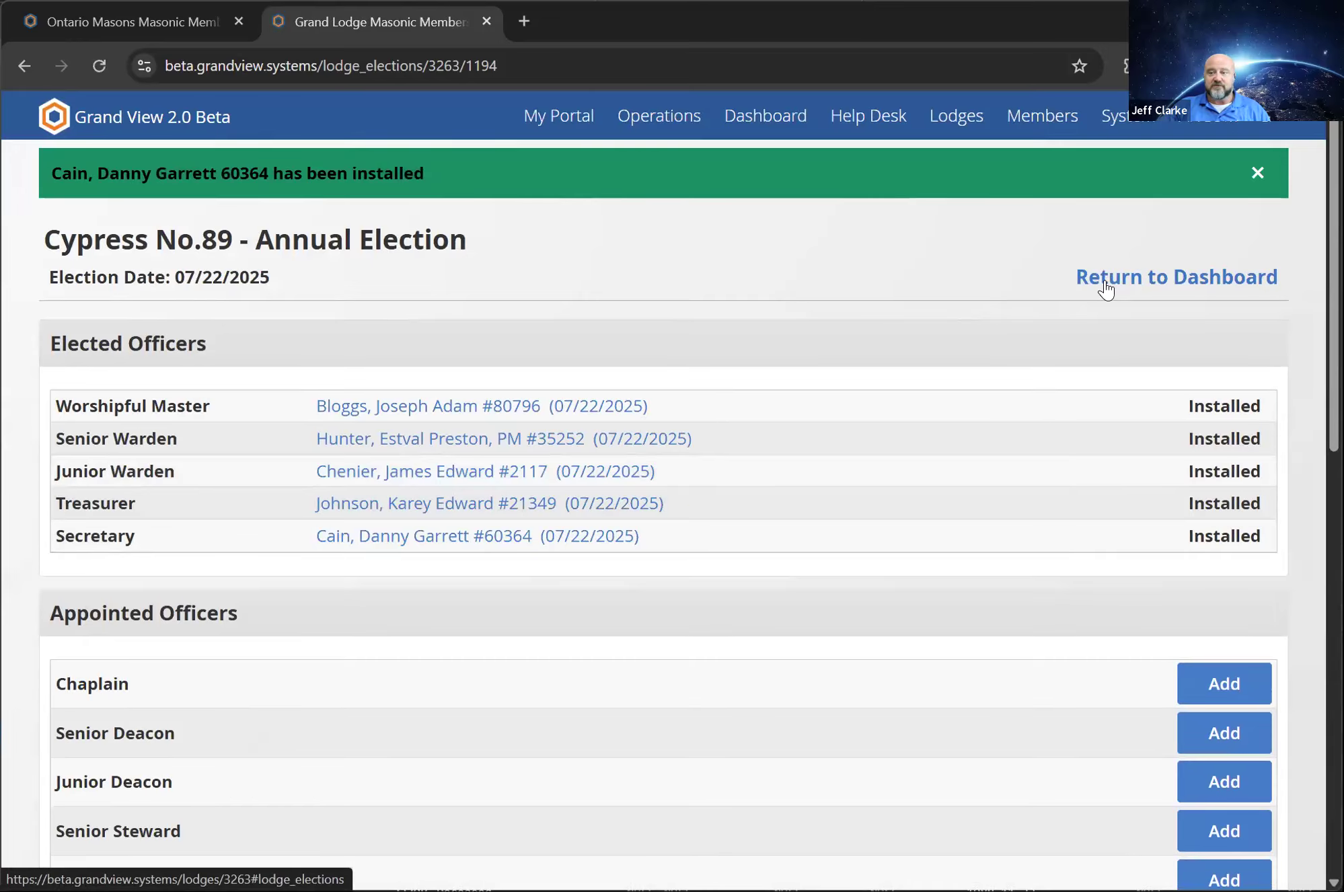
click(1105, 287)
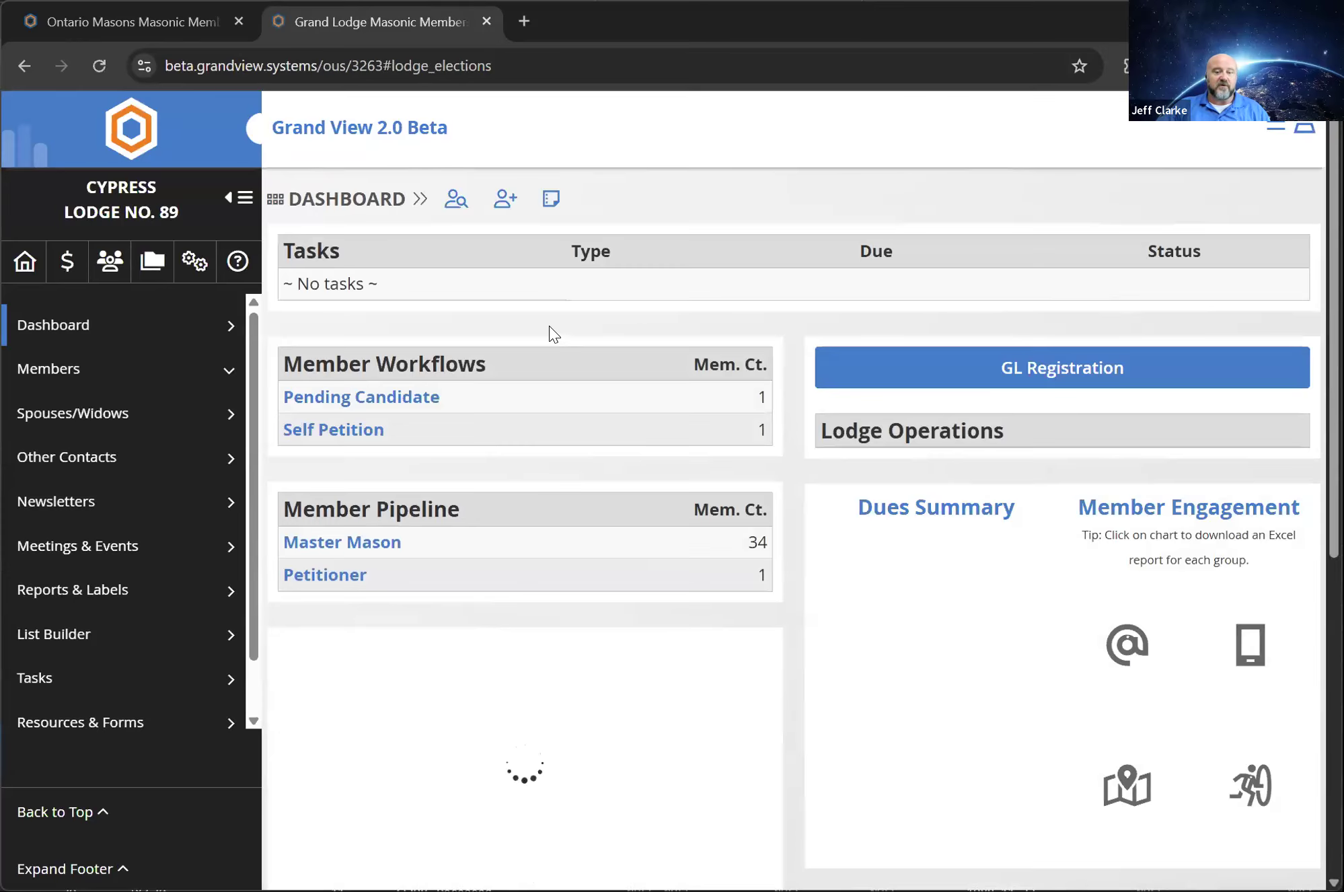
scroll(549, 312, down, 5)
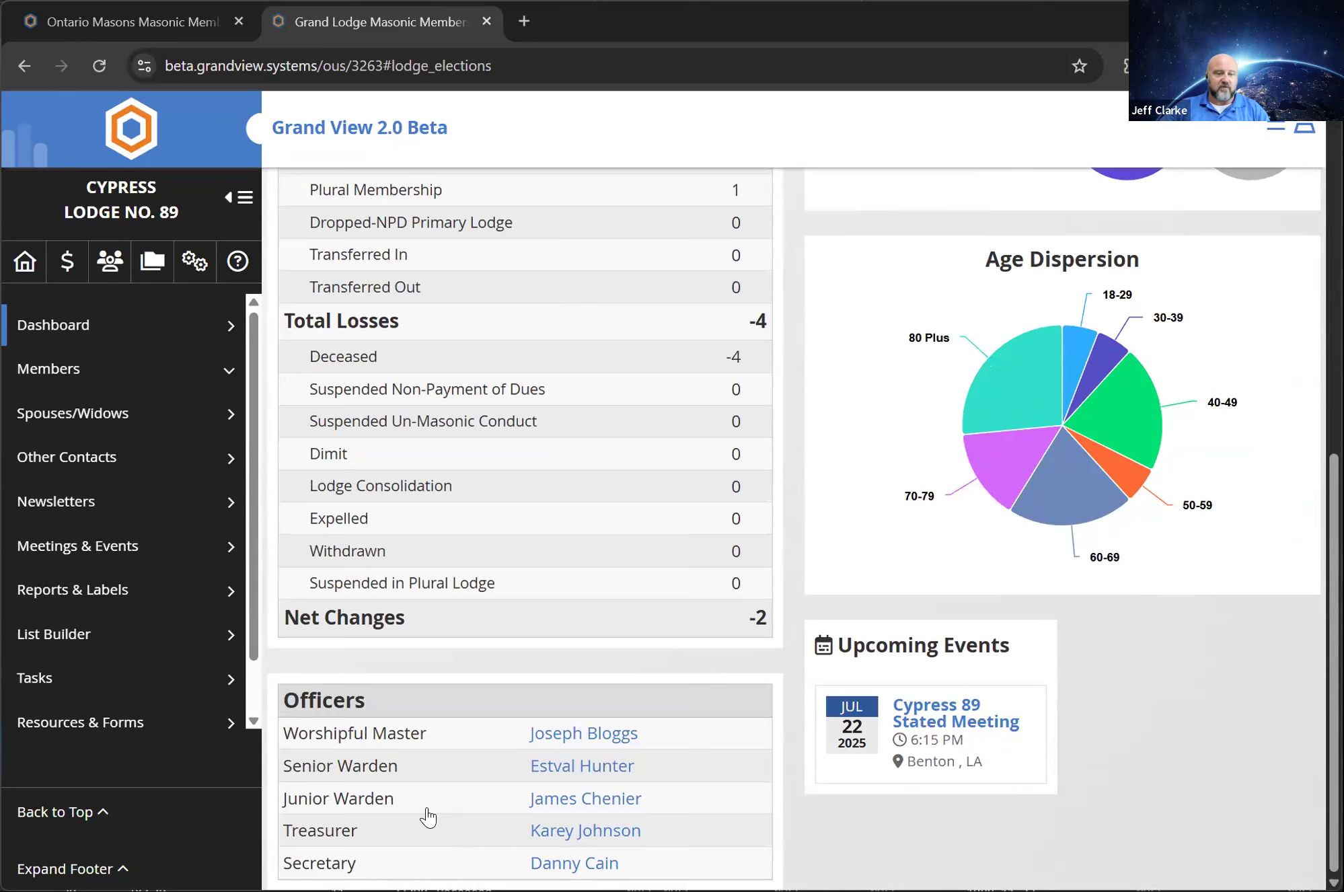
Open the lodge's settings and configuration area and view its historical events
click(193, 262)
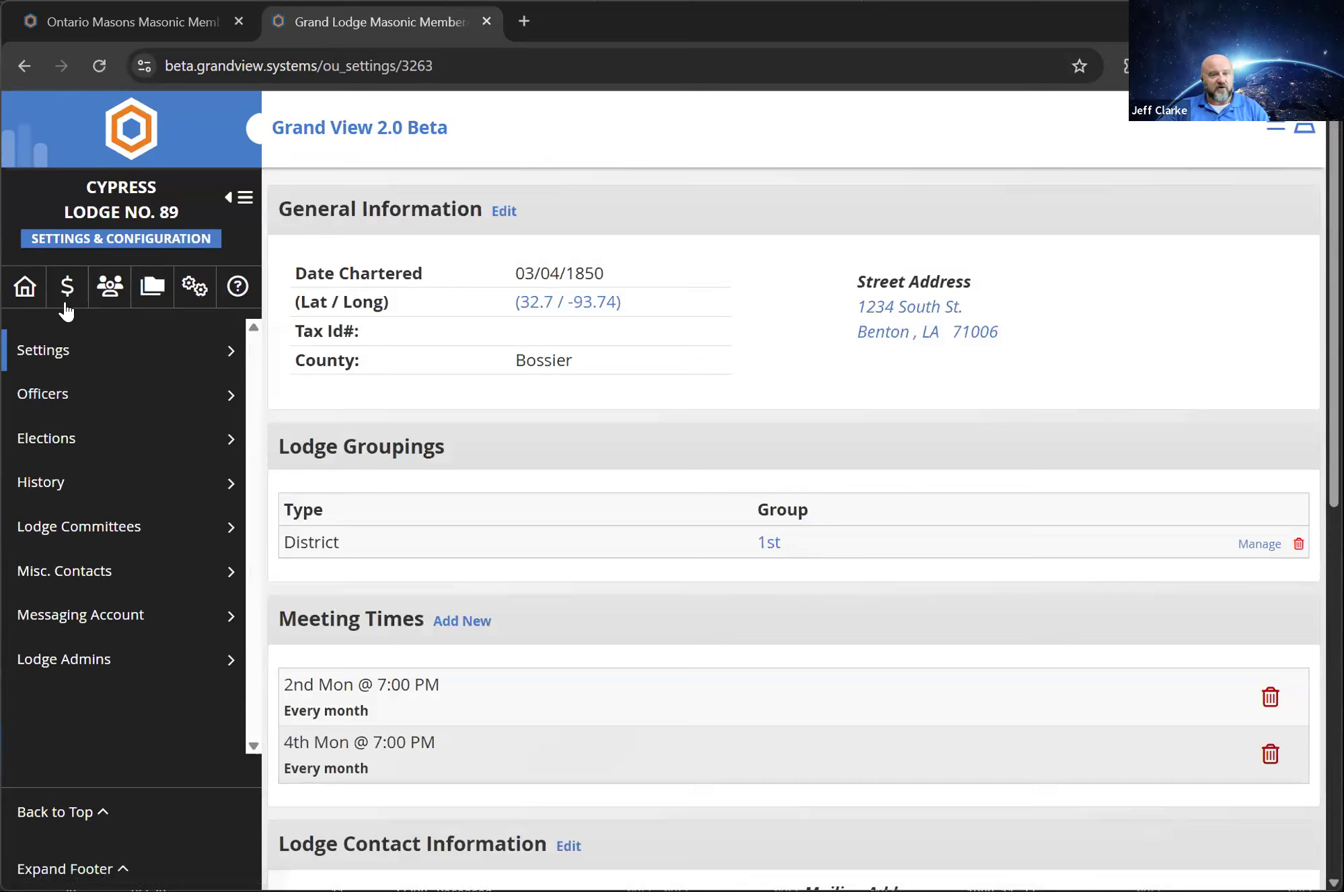
click(194, 286)
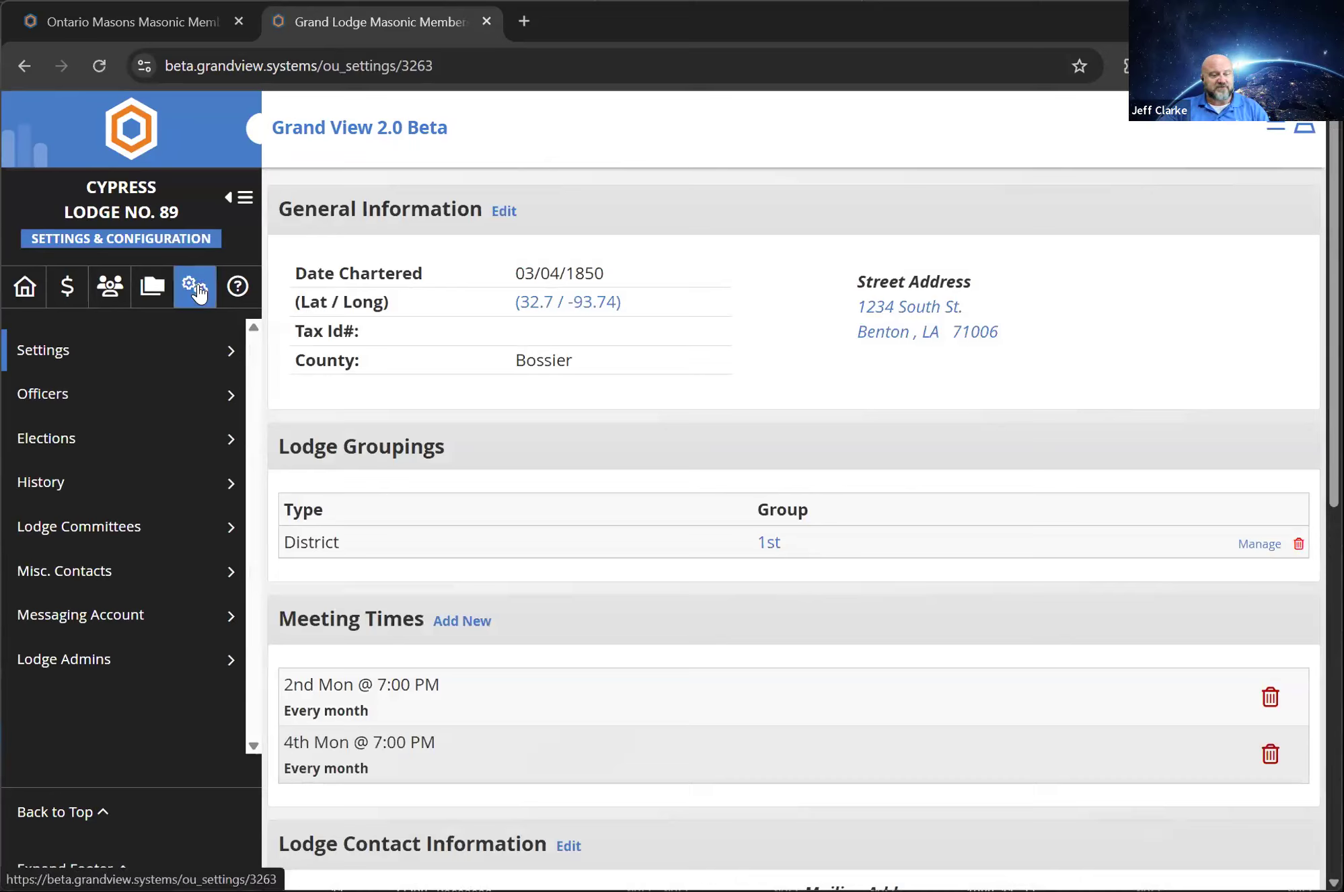
click(187, 475)
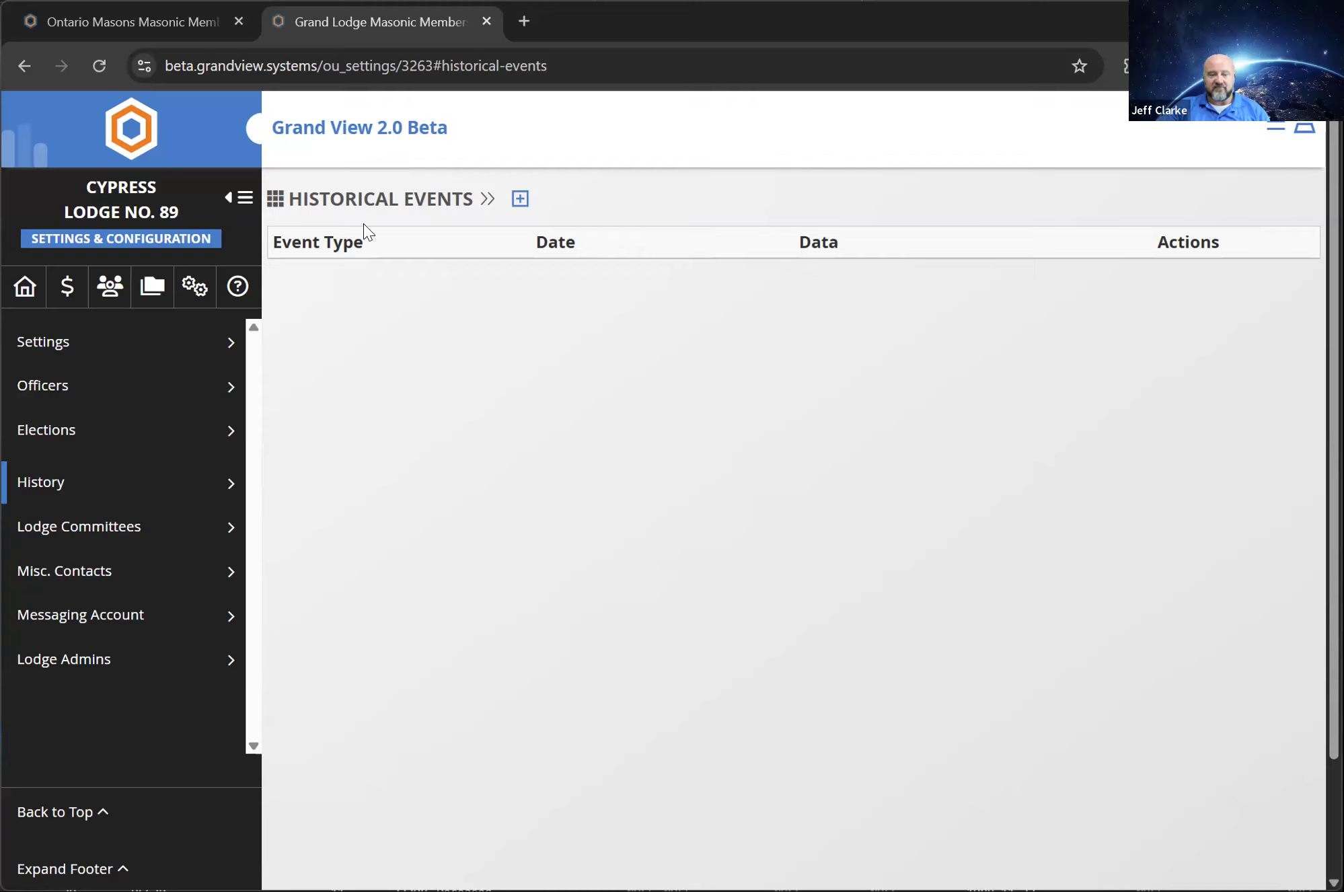
View the lodge committees and examine the form for adding a committee, closing it without submitting anything
click(93, 530)
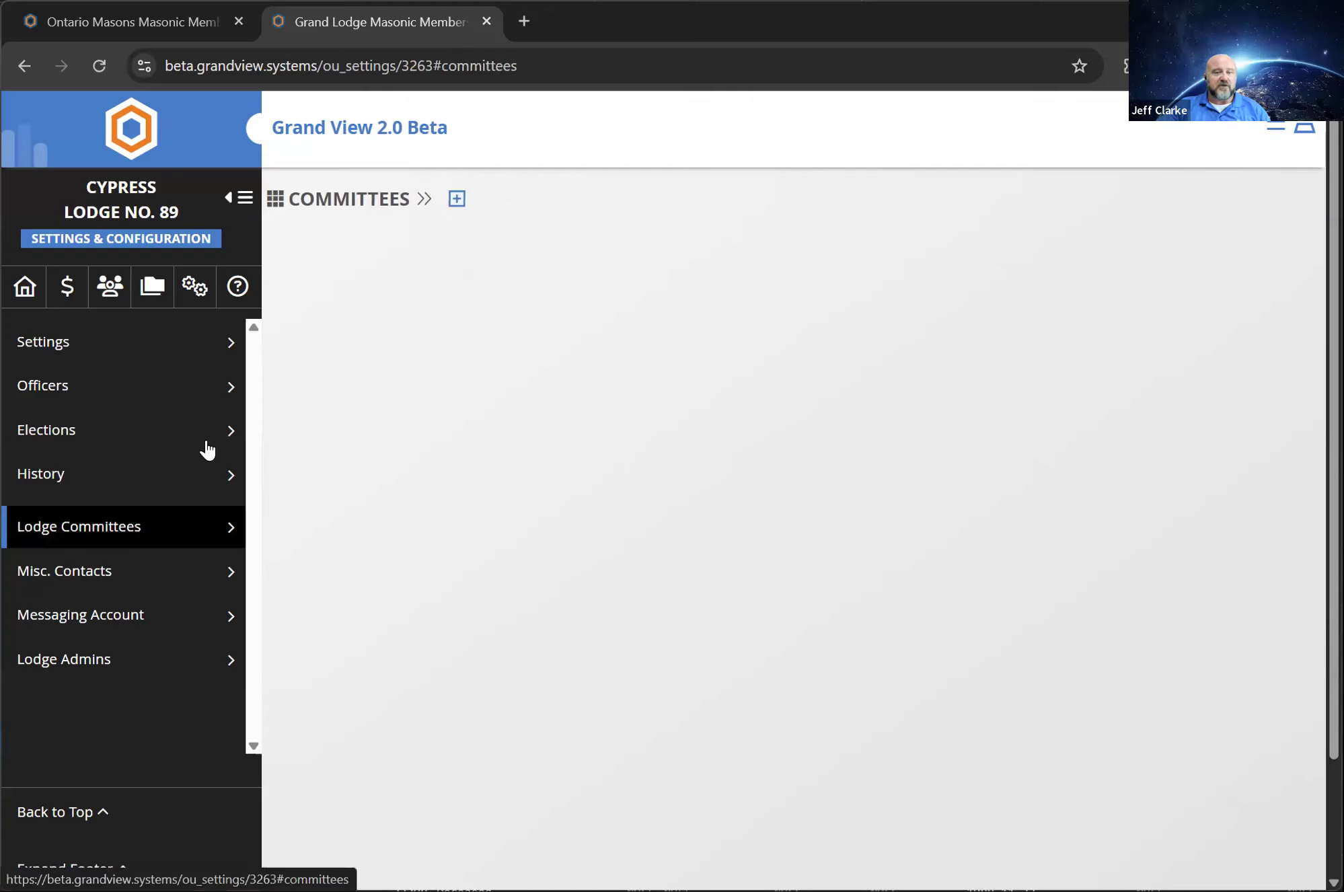
click(457, 198)
click(438, 231)
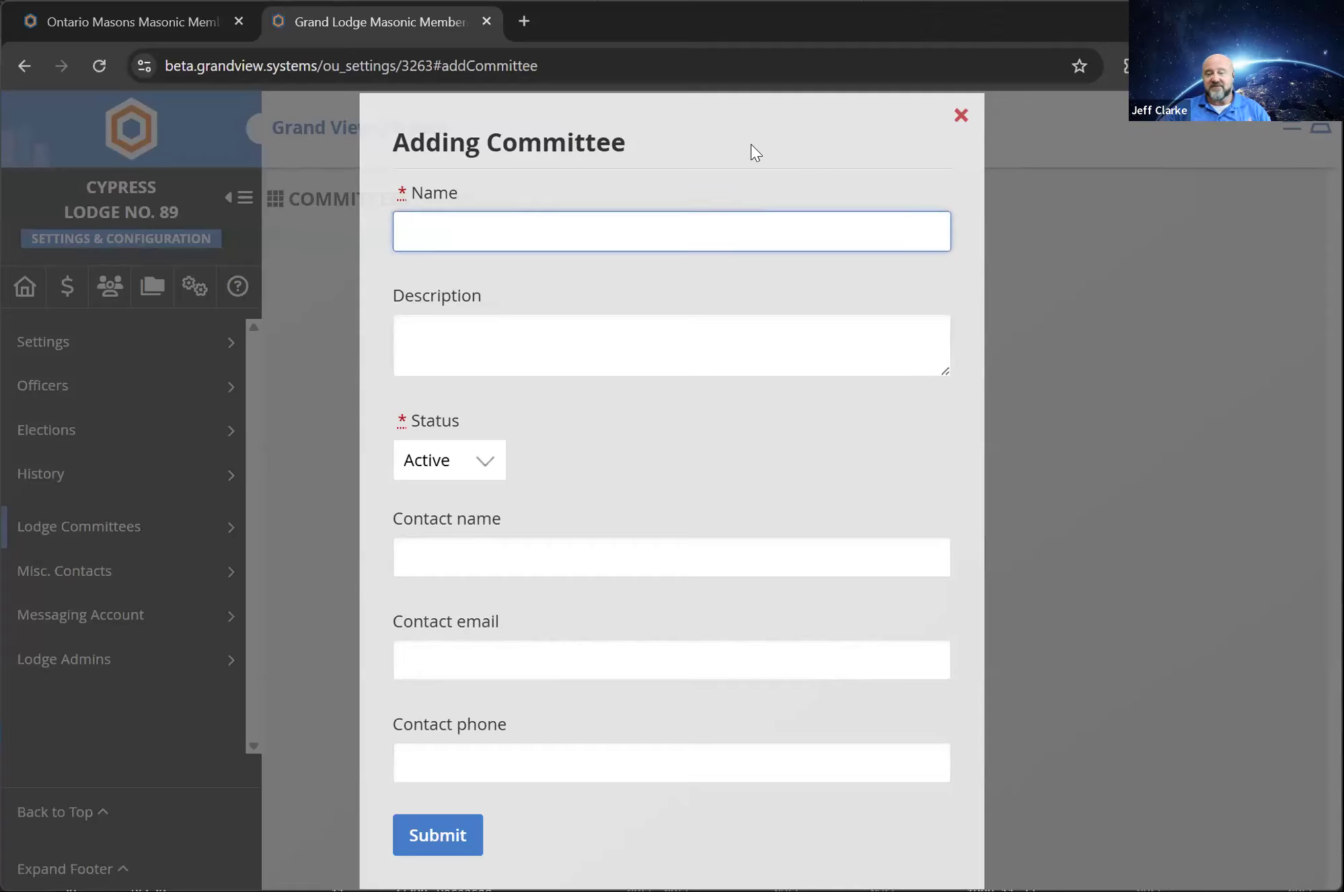
click(962, 114)
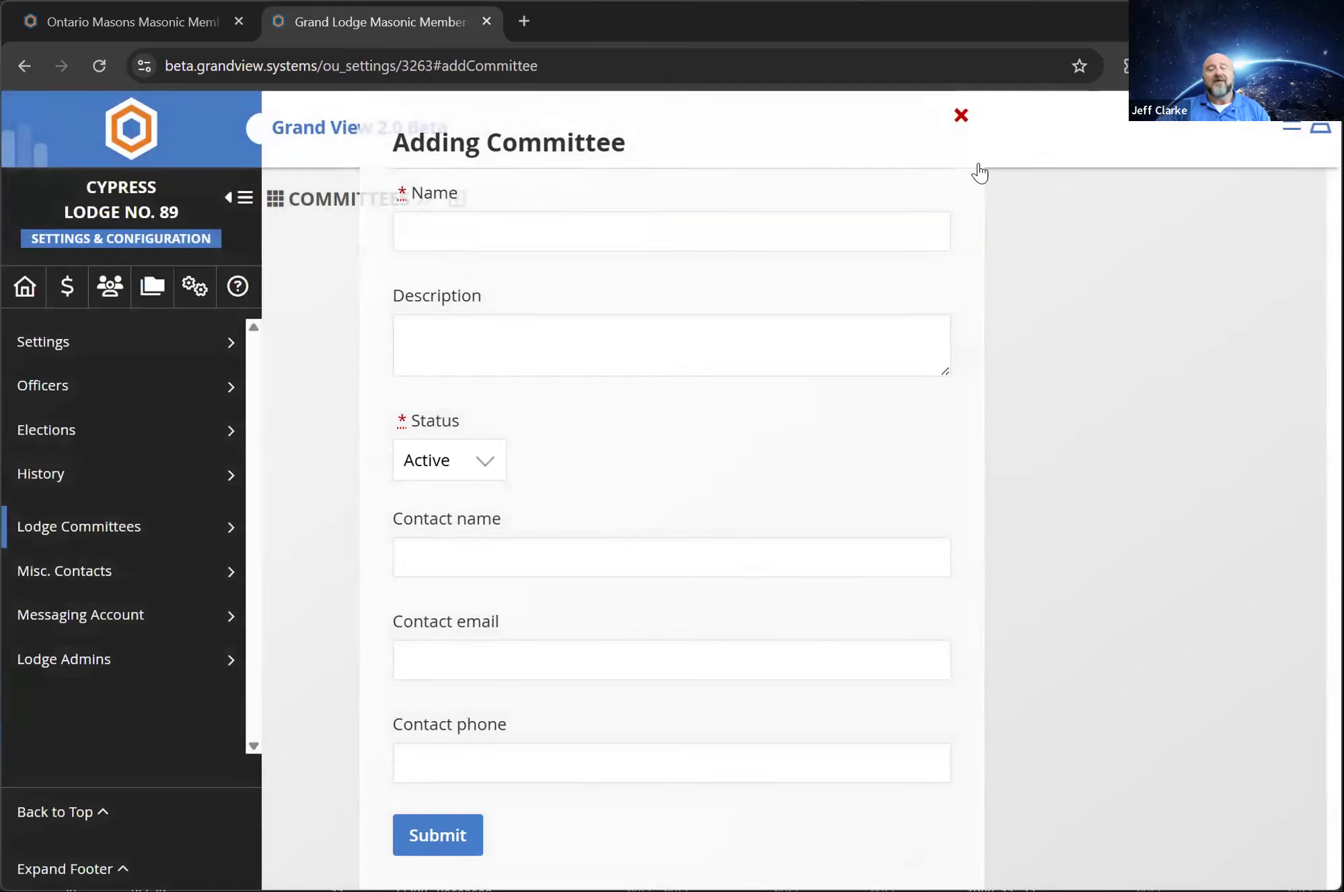